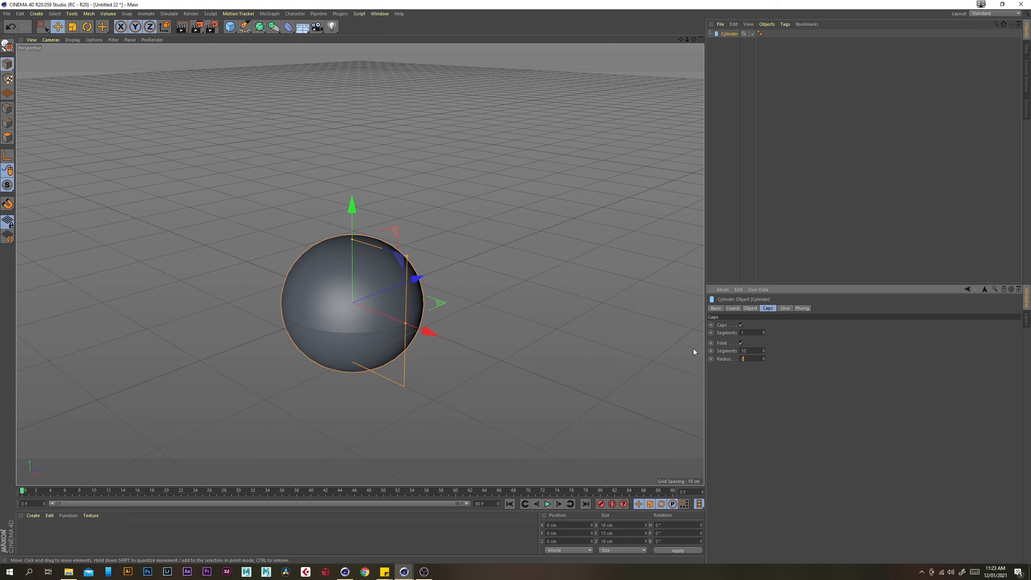
# - Set the cylinder's cap fillet radius to 2 cm
pyautogui.press('Return')
pyautogui.keyDown('alt'); pyautogui.moveTo(302, 290); pyautogui.dragTo(314, 296, button='right'); pyautogui.keyUp('alt')
pyautogui.keyDown('alt'); pyautogui.moveTo(336, 295); pyautogui.dragTo(333, 271, button='middle'); pyautogui.keyUp('alt')
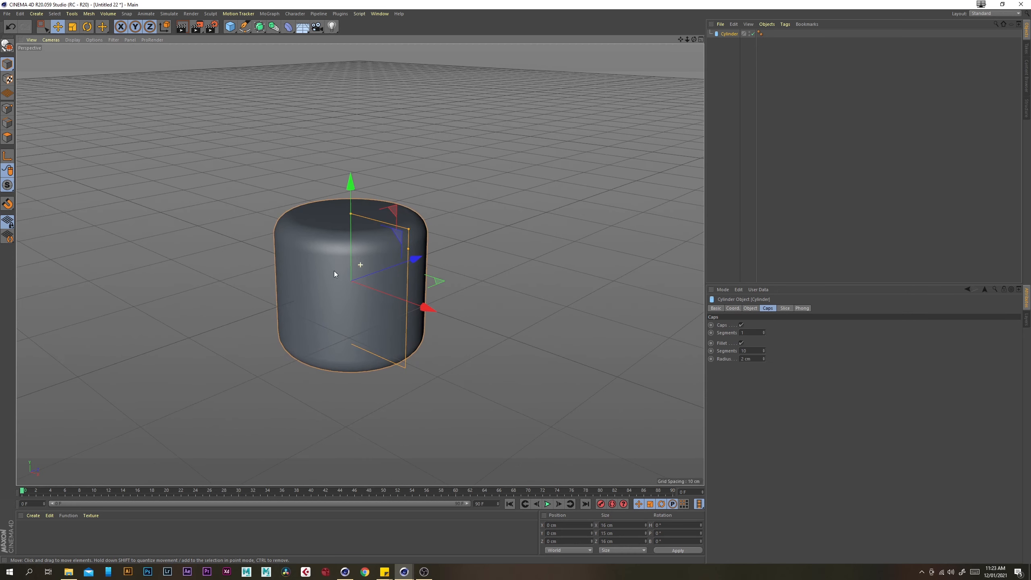
pyautogui.keyDown('alt'); pyautogui.moveTo(333, 271); pyautogui.dragTo(359, 265, button='right'); pyautogui.keyUp('alt')
# - Create a polygon copy of the cylinder with Current State to Object and delete the original parametric cylinder
pyautogui.rightClick(728, 33)
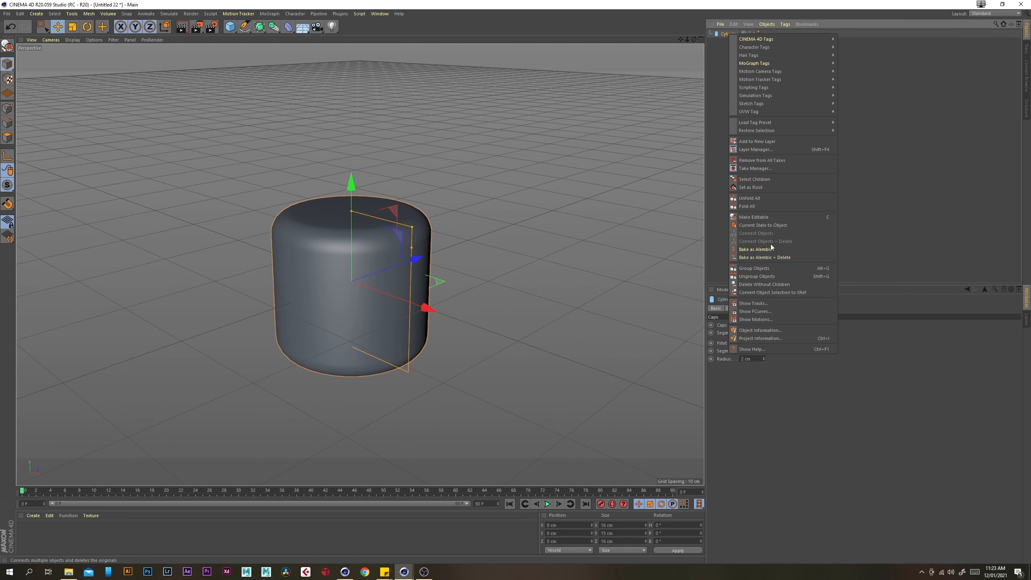
pyautogui.click(774, 227)
pyautogui.click(726, 70)
pyautogui.click(726, 34)
pyautogui.press('Delete')
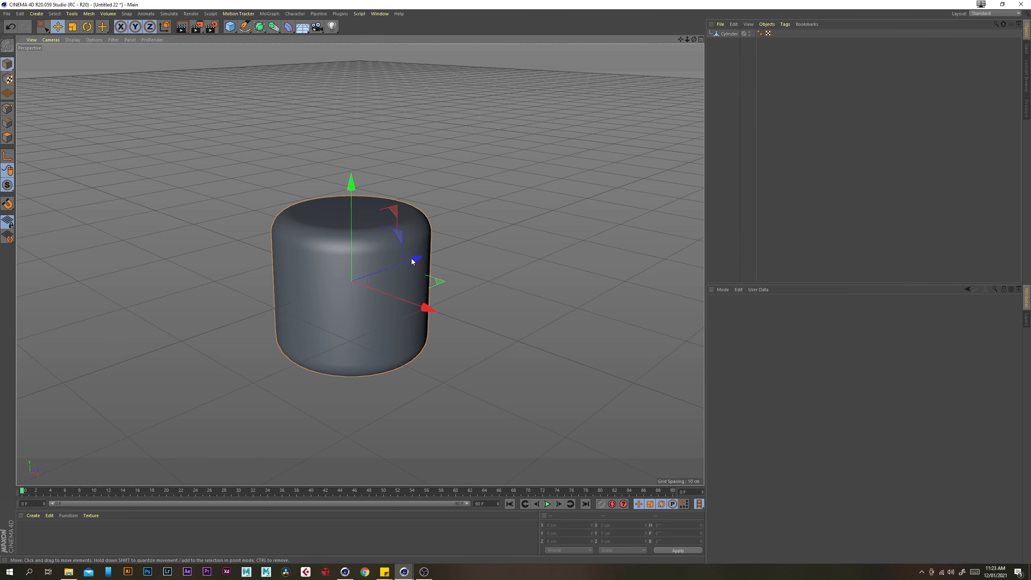
# - Loop-select the narrow polygon ring just below the polygon cylinder's upper fillet and delete it
pyautogui.click(410, 258)
pyautogui.keyDown('alt'); pyautogui.moveTo(276, 232); pyautogui.dragTo(354, 242, button='right'); pyautogui.keyUp('alt')
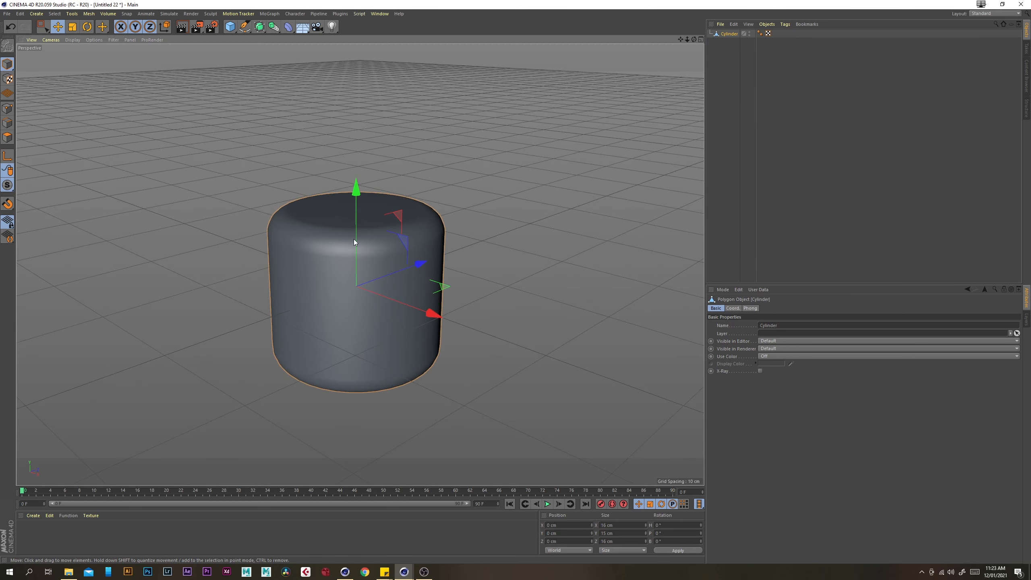
pyautogui.click(7, 137)
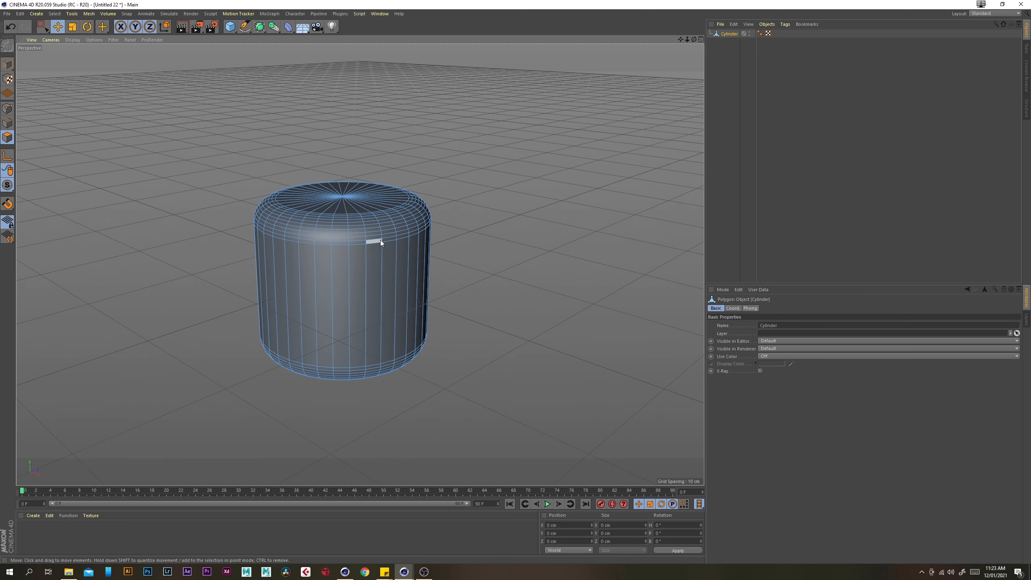
pyautogui.press('u')
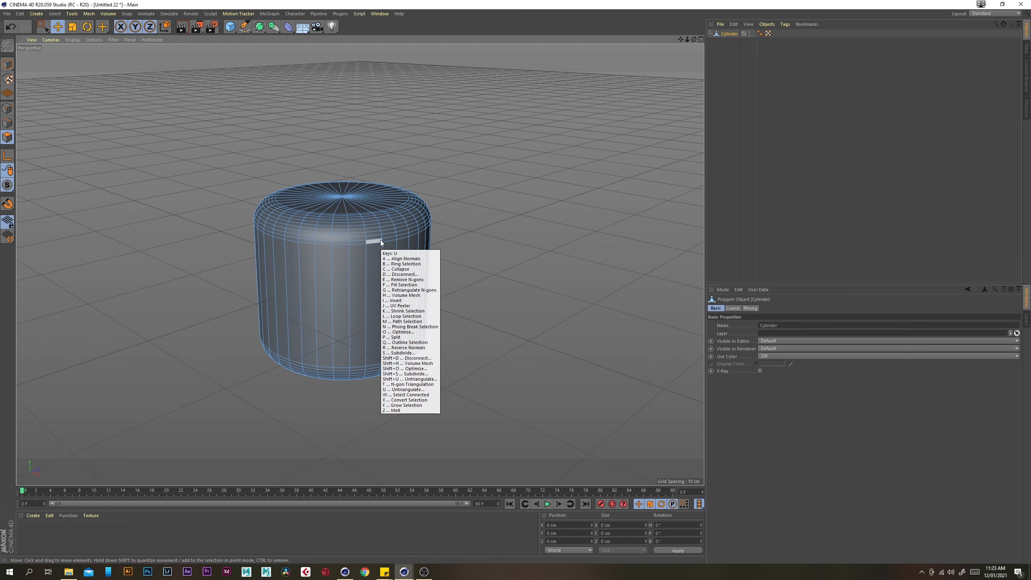
pyautogui.press('l')
pyautogui.click(383, 241)
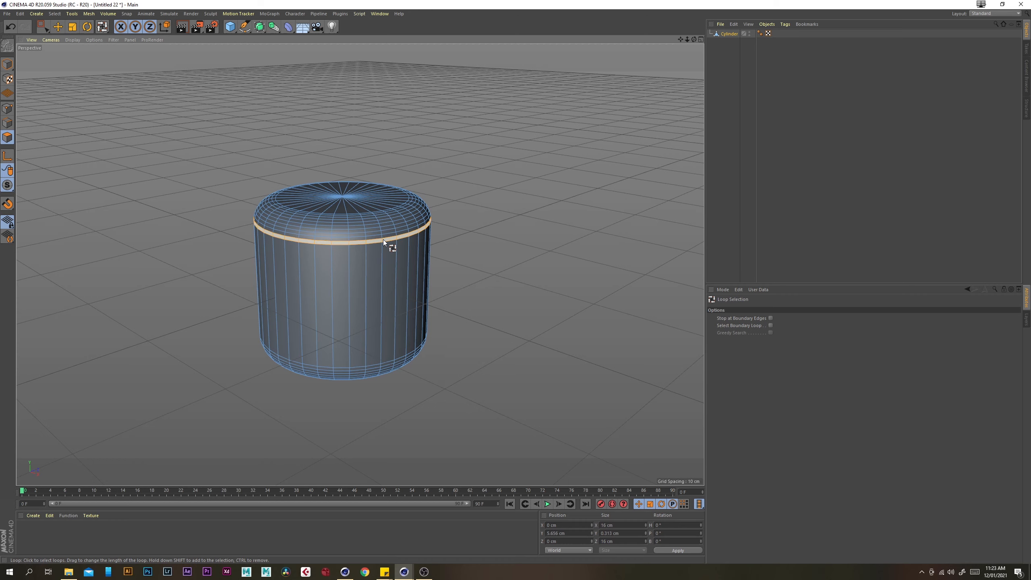
pyautogui.press('Delete')
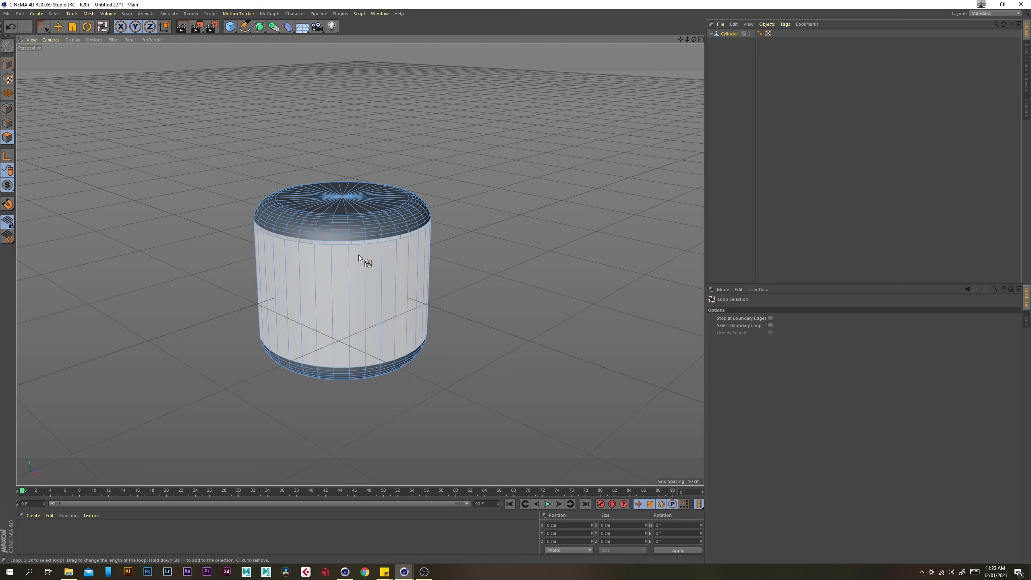
# - Select the polygon loop above the gap, extend it over the whole top cap with Fill Selection, and delete it
pyautogui.scroll(3, 407, 260)
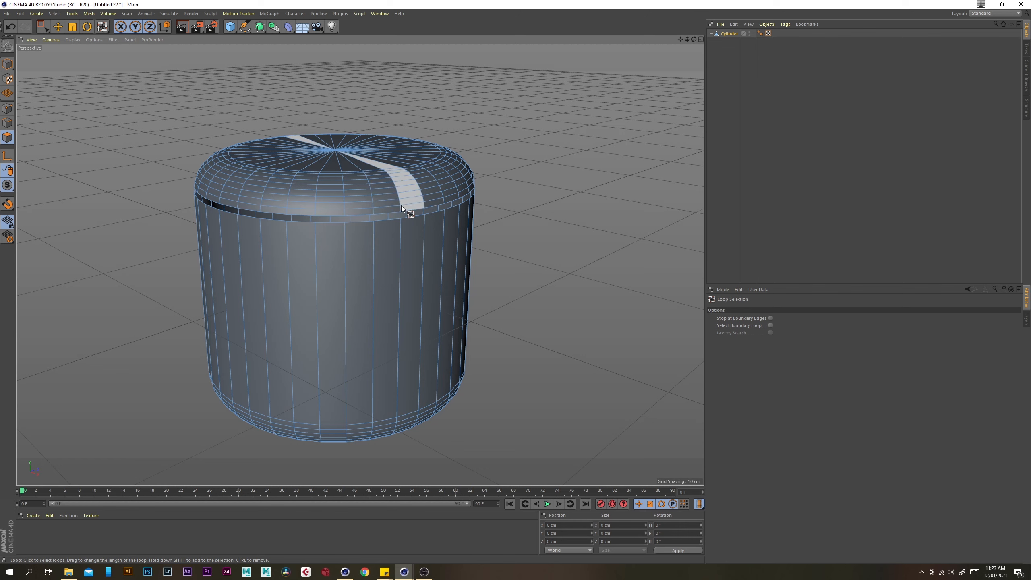
pyautogui.click(399, 207)
pyautogui.press('u')
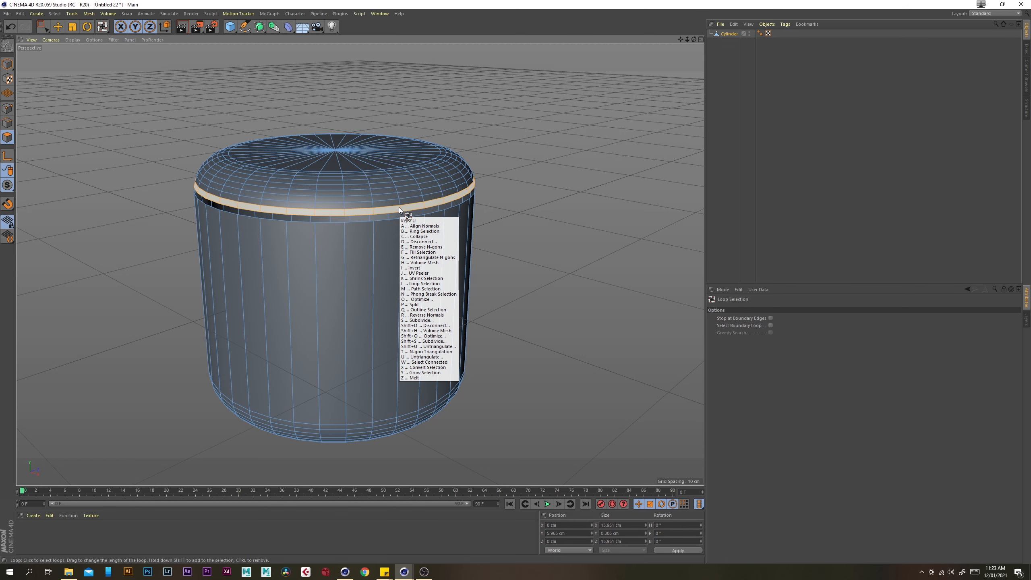
pyautogui.press('f')
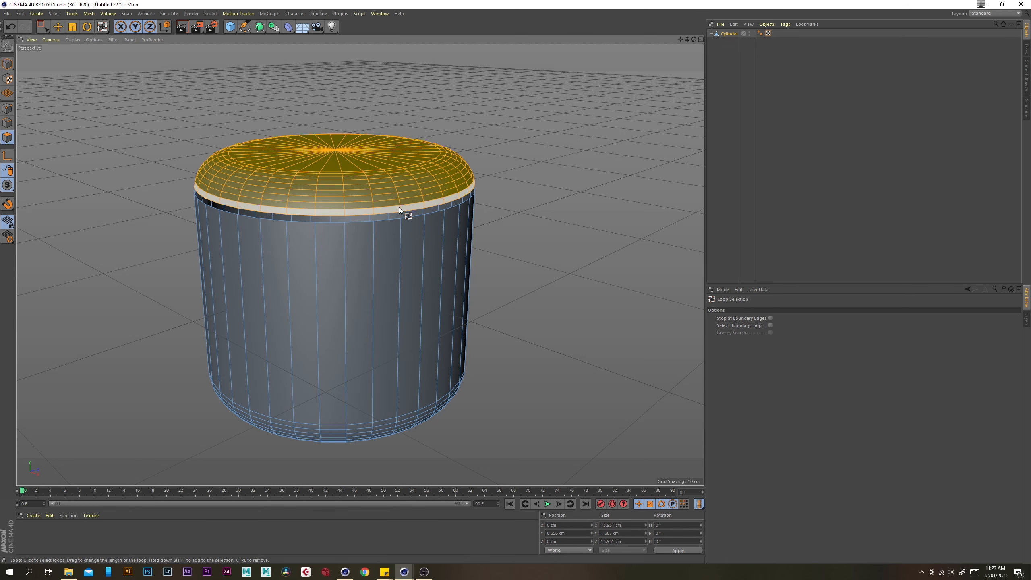
pyautogui.press('Delete')
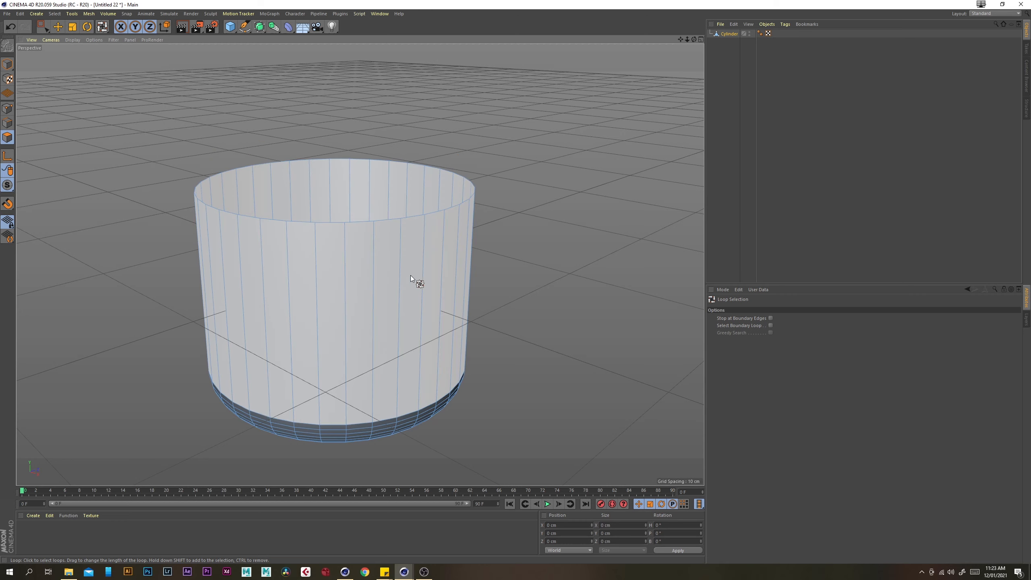
# - Select all polygons of the open cylinder with Rectangle Selection and extrude them with a 0.25 cm offset
pyautogui.keyDown('alt'); pyautogui.moveTo(411, 275); pyautogui.dragTo(427, 241); pyautogui.keyUp('alt')
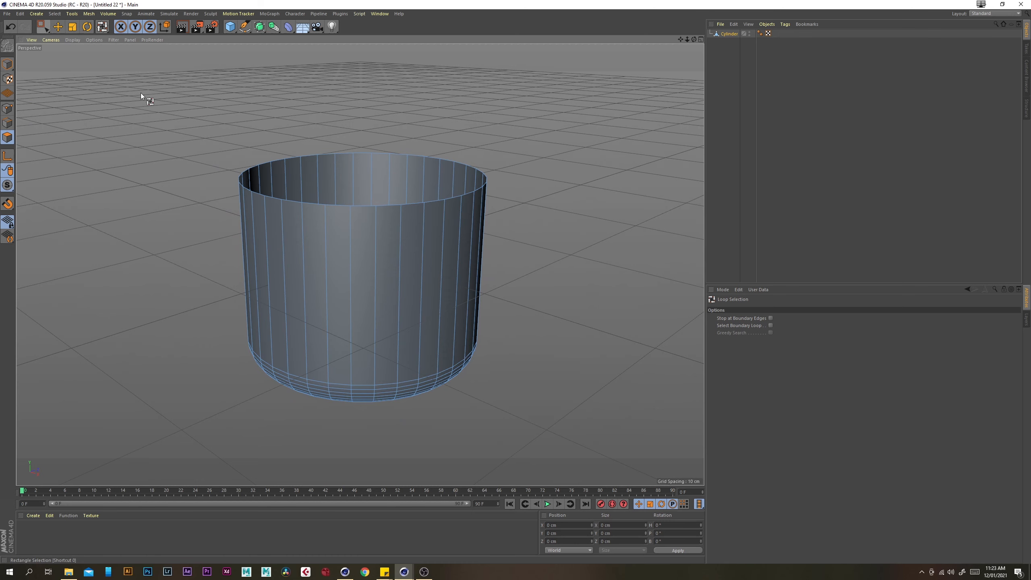
pyautogui.click(41, 26)
pyautogui.moveTo(163, 90); pyautogui.dragTo(607, 457)
pyautogui.press('m')
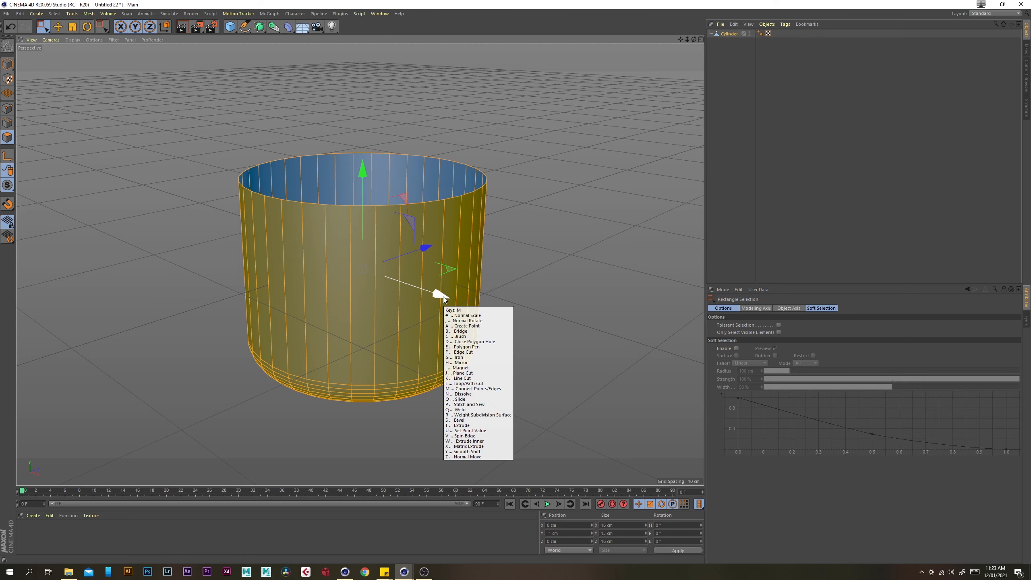
pyautogui.press('t')
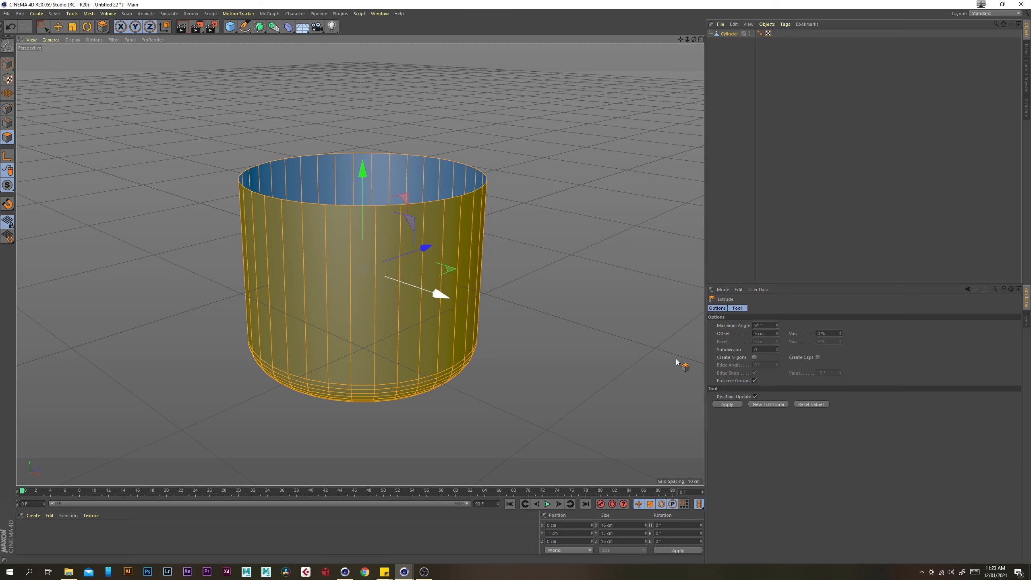
pyautogui.click(733, 404)
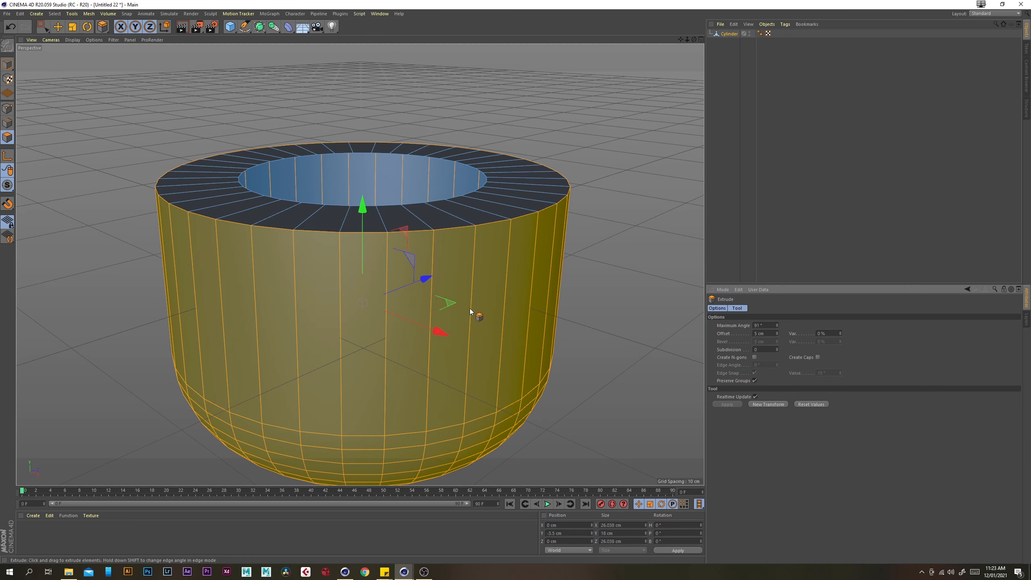
pyautogui.click(768, 334)
pyautogui.write('0.25')
pyautogui.press('Return')
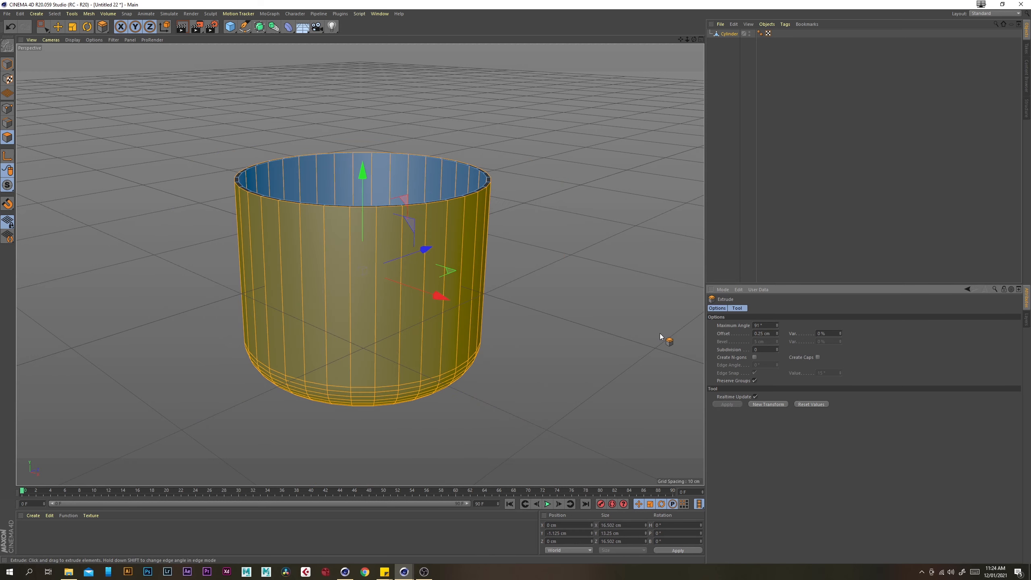
# - Enable Create Caps for the extrusion so the cylinder wall gets an inner surface
pyautogui.keyDown('alt'); pyautogui.moveTo(398, 327); pyautogui.dragTo(428, 352); pyautogui.keyUp('alt')
pyautogui.scroll(5, 414, 281)
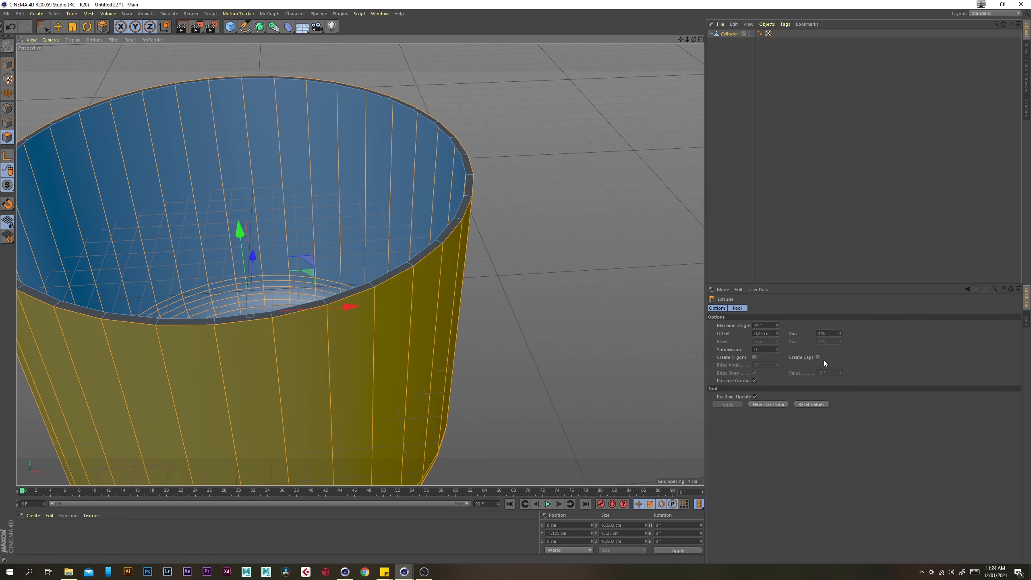
pyautogui.click(817, 357)
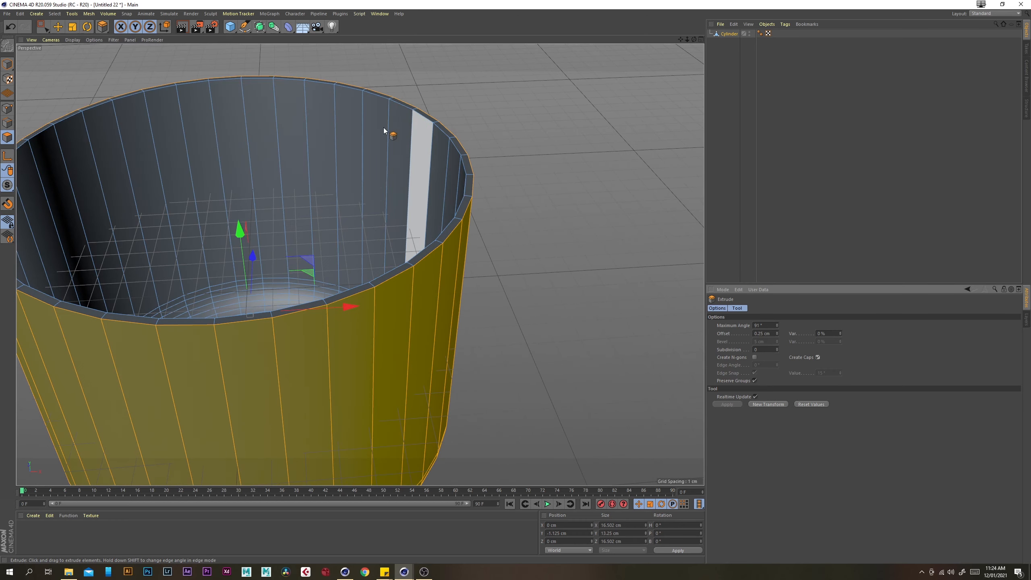
pyautogui.scroll(-5, 401, 246)
pyautogui.keyDown('alt'); pyautogui.moveTo(401, 246); pyautogui.dragTo(426, 273); pyautogui.keyUp('alt')
pyautogui.keyDown('alt'); pyautogui.moveTo(426, 274); pyautogui.dragTo(443, 262, button='middle'); pyautogui.keyUp('alt')
pyautogui.scroll(-1, 443, 261)
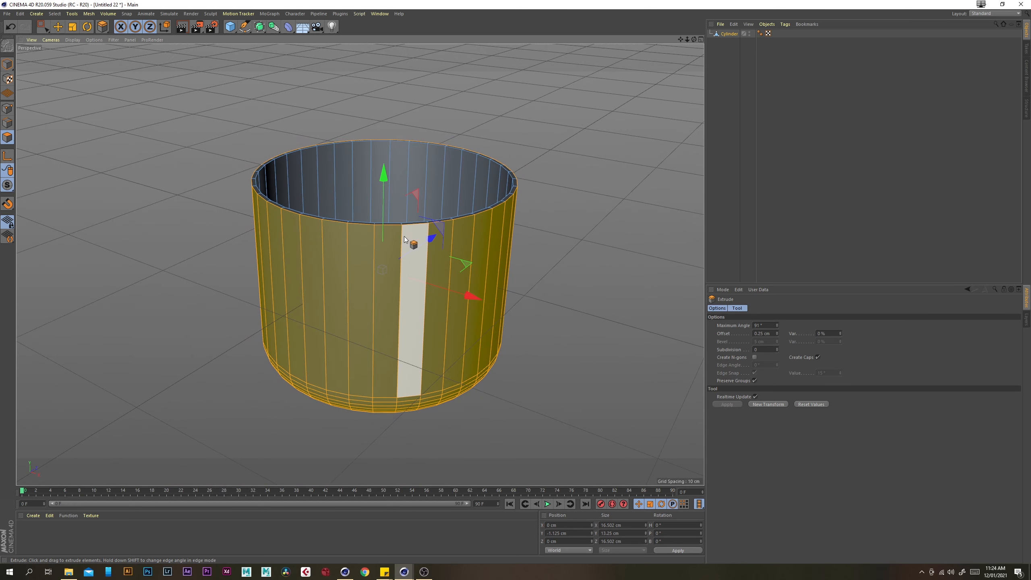
# - Examine the wall thickness and rounded base of the cylinder in the Right view
pyautogui.middleClick(386, 171)
pyautogui.middleClick(233, 390)
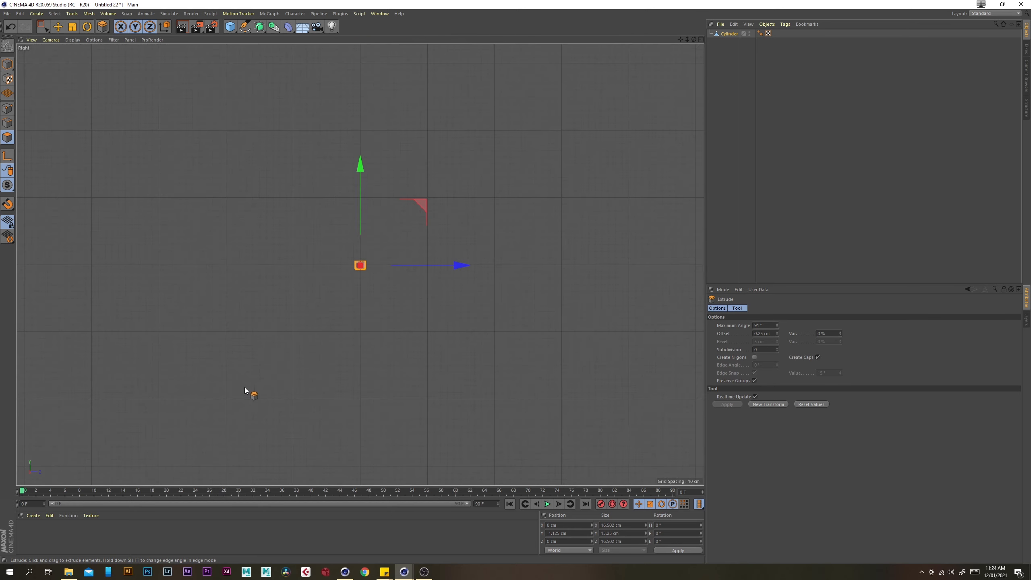
pyautogui.keyDown('alt'); pyautogui.moveTo(357, 255); pyautogui.dragTo(385, 329, button='right'); pyautogui.keyUp('alt')
pyautogui.keyDown('alt'); pyautogui.moveTo(385, 329); pyautogui.dragTo(378, 278, button='middle'); pyautogui.keyUp('alt')
pyautogui.keyDown('alt'); pyautogui.moveTo(357, 285); pyautogui.dragTo(475, 308, button='right'); pyautogui.keyUp('alt')
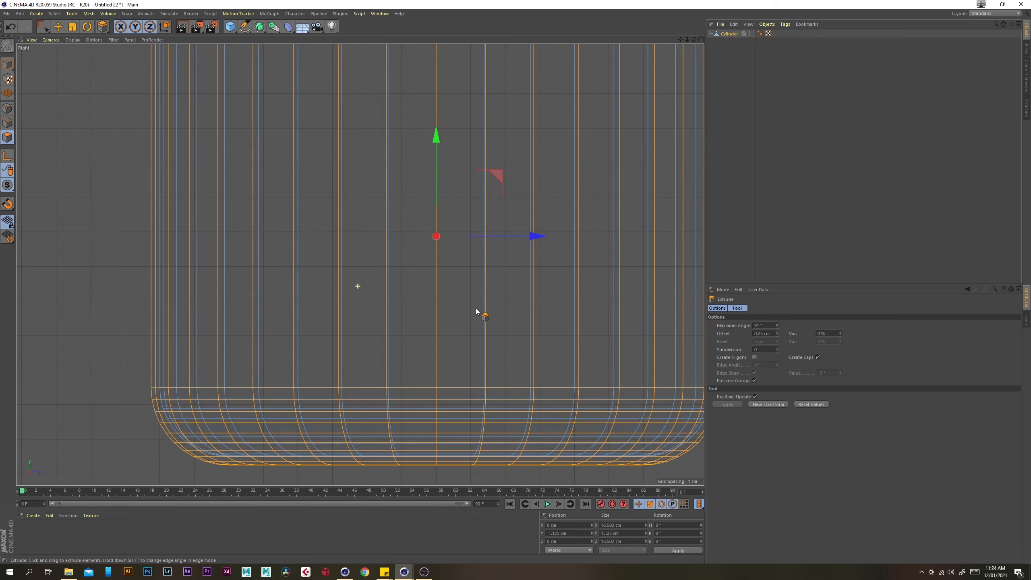
pyautogui.keyDown('alt'); pyautogui.moveTo(469, 304); pyautogui.dragTo(351, 232, button='middle'); pyautogui.keyUp('alt')
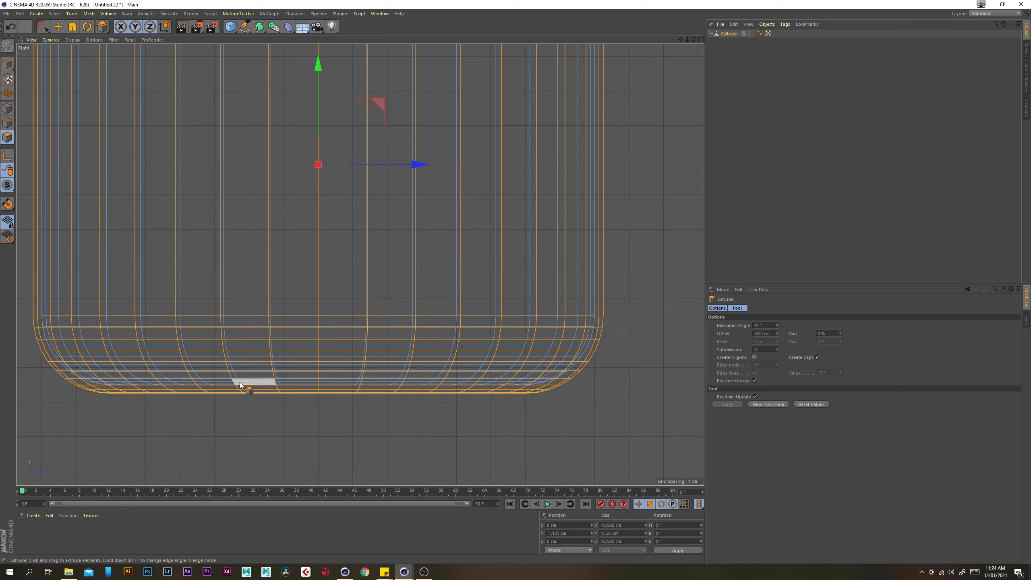
pyautogui.middleClick(337, 324)
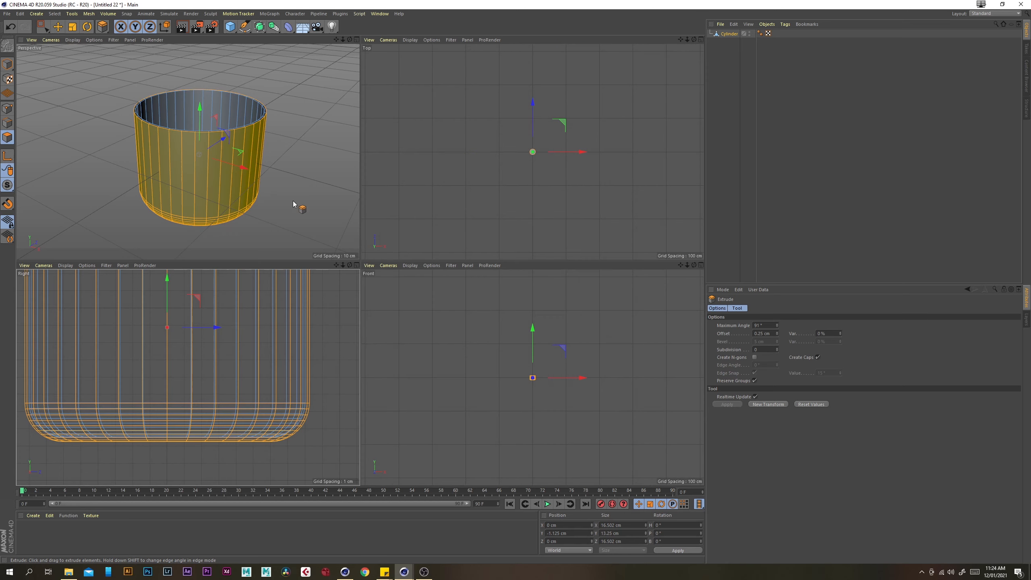
pyautogui.middleClick(250, 136)
# - Loop-select the flat circular floor polygons inside the cylinder
pyautogui.keyDown('alt'); pyautogui.moveTo(453, 268); pyautogui.dragTo(442, 308); pyautogui.keyUp('alt')
pyautogui.scroll(5, 423, 179)
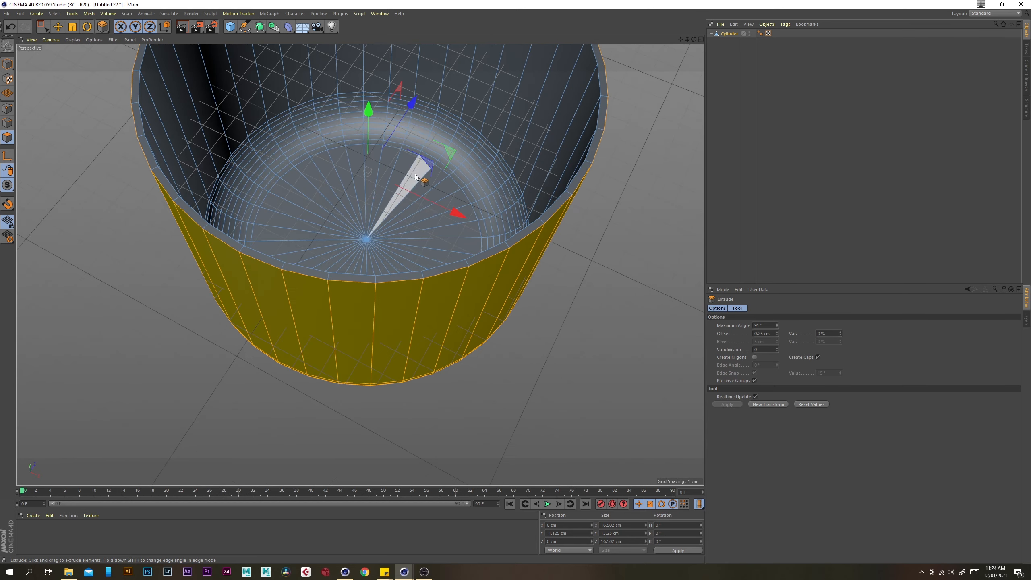
pyautogui.keyDown('alt'); pyautogui.moveTo(422, 180); pyautogui.dragTo(411, 252, button='middle'); pyautogui.keyUp('alt')
pyautogui.press('u')
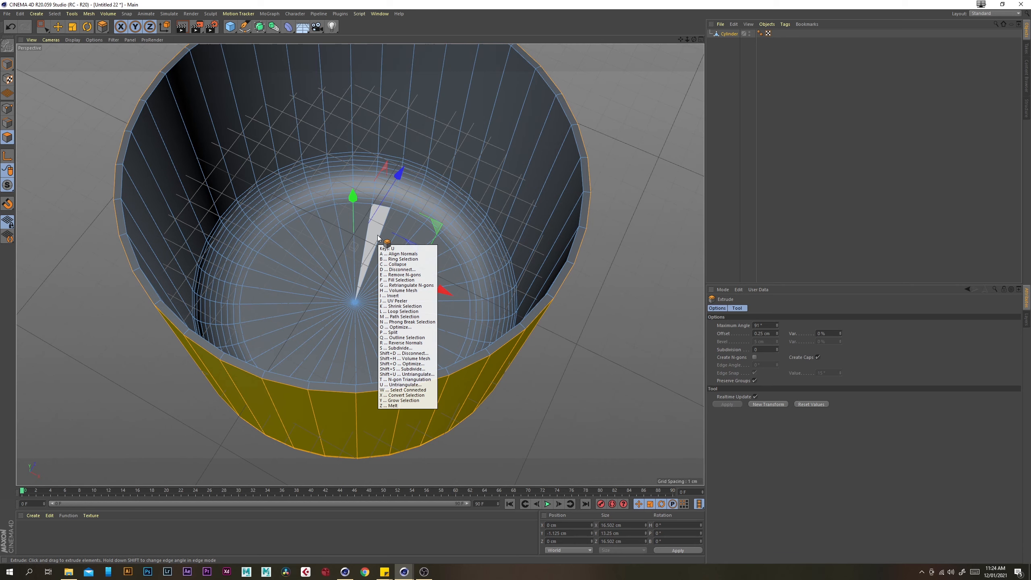
pyautogui.press('l')
pyautogui.click(413, 242)
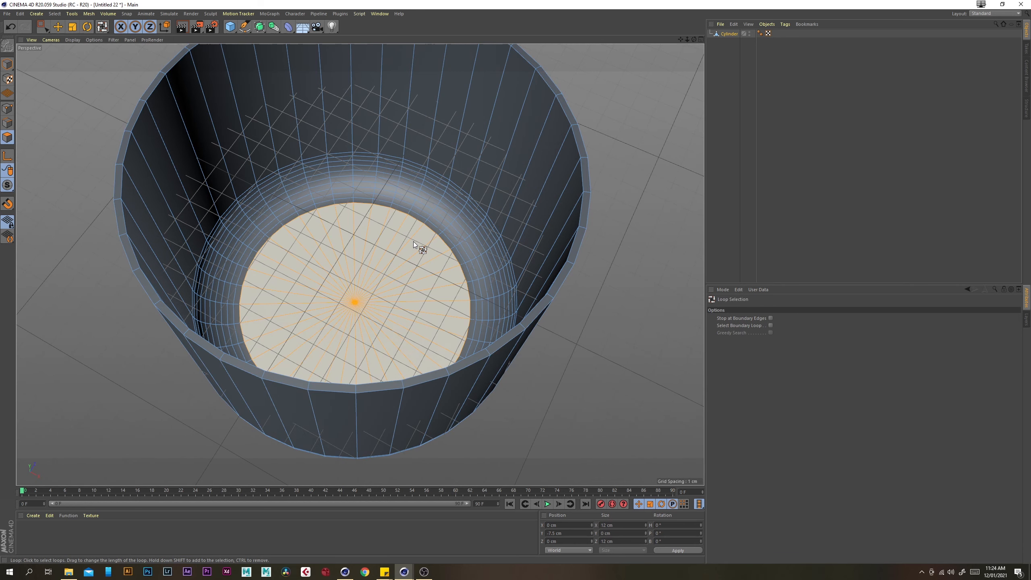
# - Grow the floor selection ring by ring until it covers the inner rounded edge up to the straight wall
pyautogui.press('u')
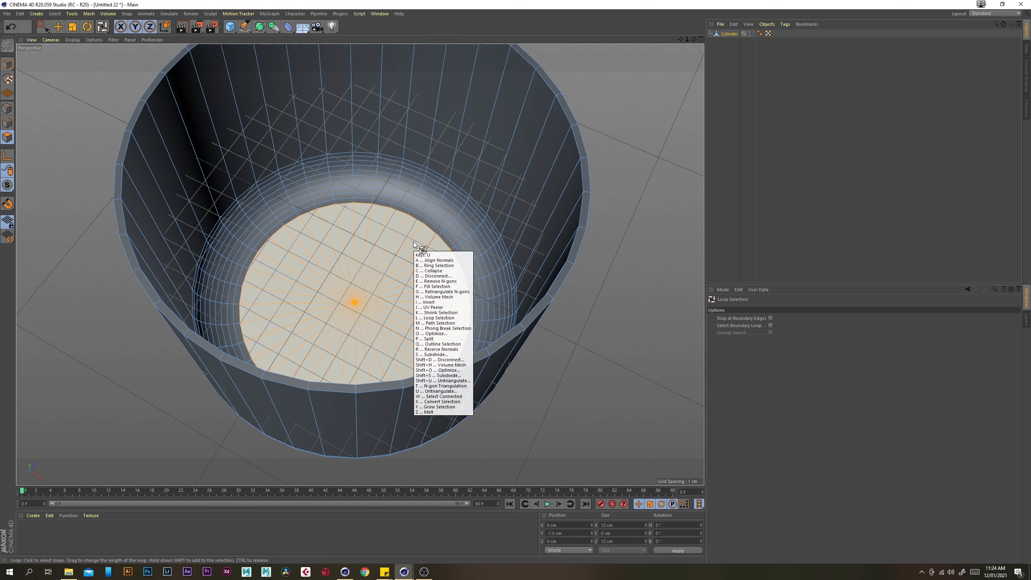
pyautogui.press('Escape')
pyautogui.press('u')
pyautogui.press('y')
pyautogui.press('u')
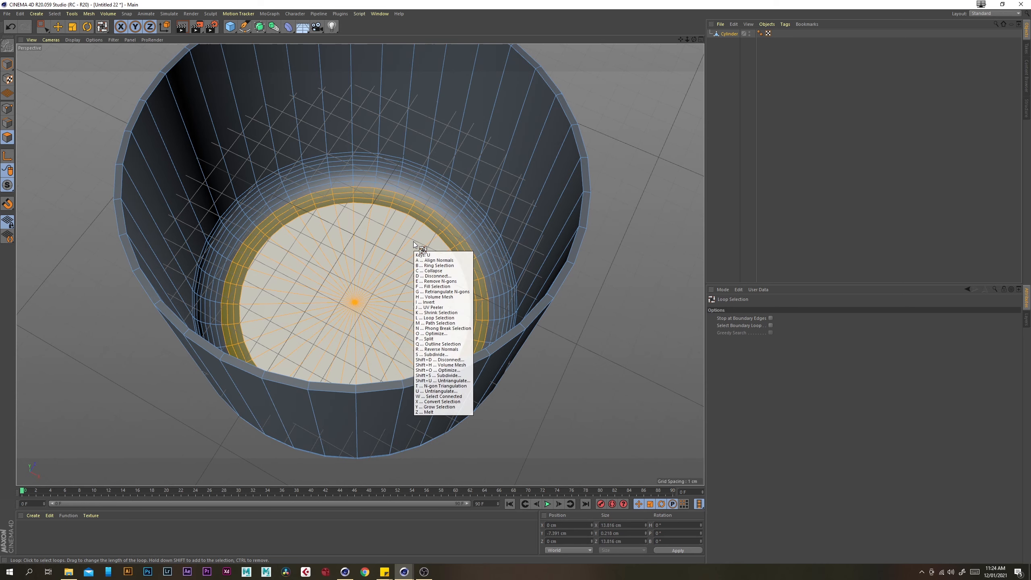
pyautogui.press('y')
pyautogui.press('u')
pyautogui.press('y')
pyautogui.press('u')
pyautogui.press('y')
pyautogui.press('u')
pyautogui.press('y')
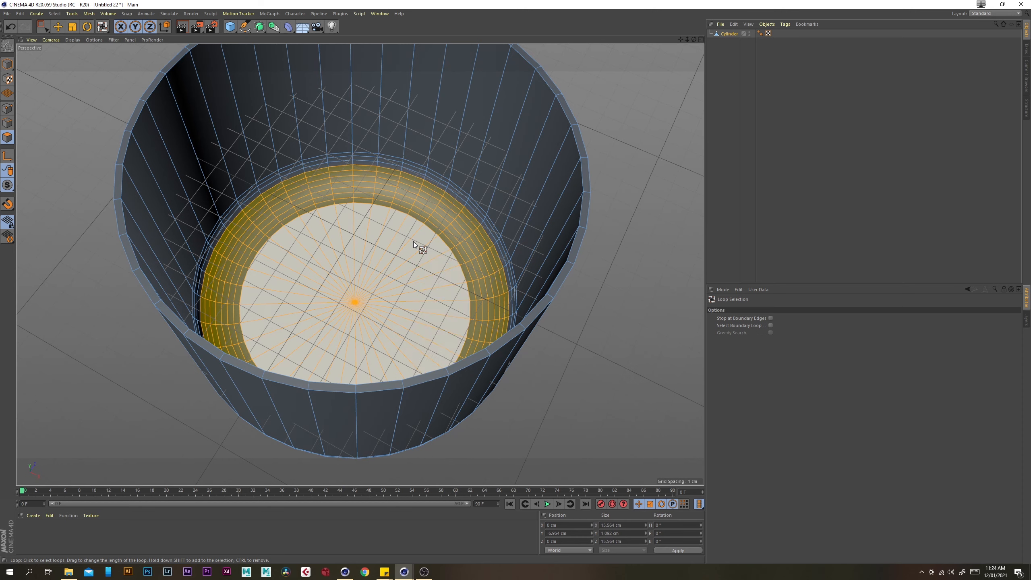
pyautogui.press('u')
pyautogui.press('y')
pyautogui.press('u')
pyautogui.press('y')
pyautogui.press('u')
pyautogui.press('y')
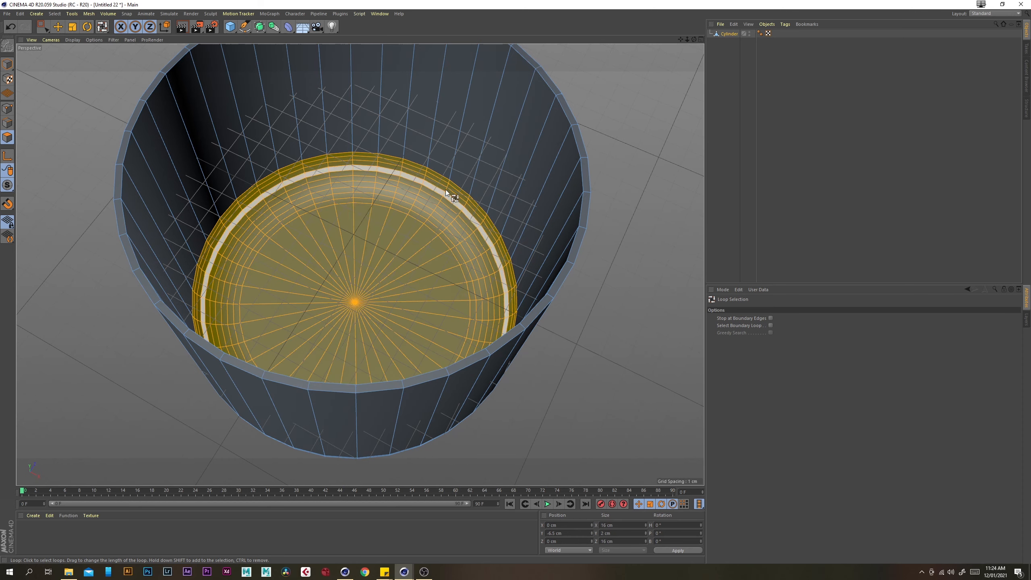
# - Enable snapping and lower the selected polygons' axis to the inner floor in the Right view, at Y -7.5 cm
pyautogui.middleClick(440, 227)
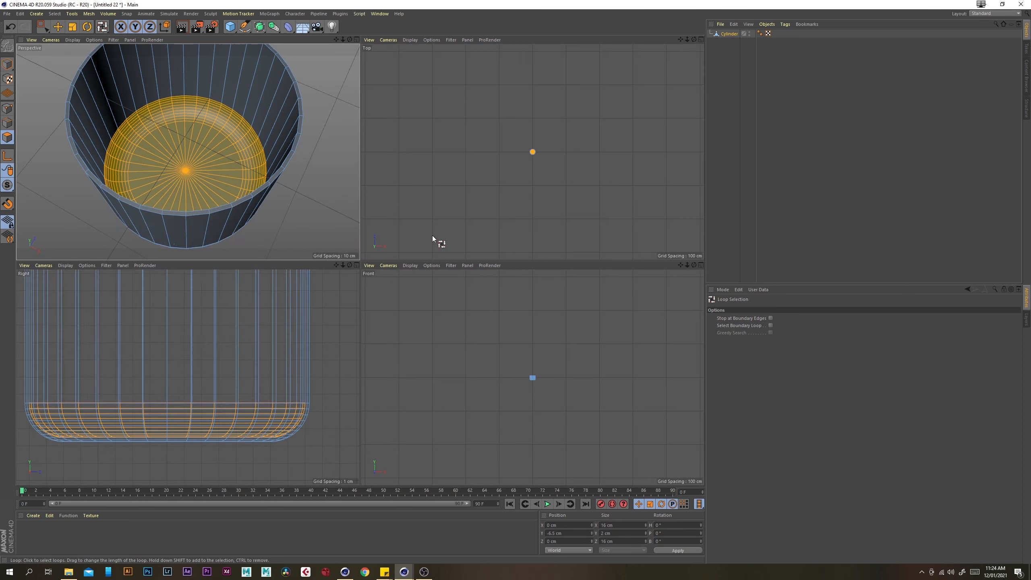
pyautogui.middleClick(254, 352)
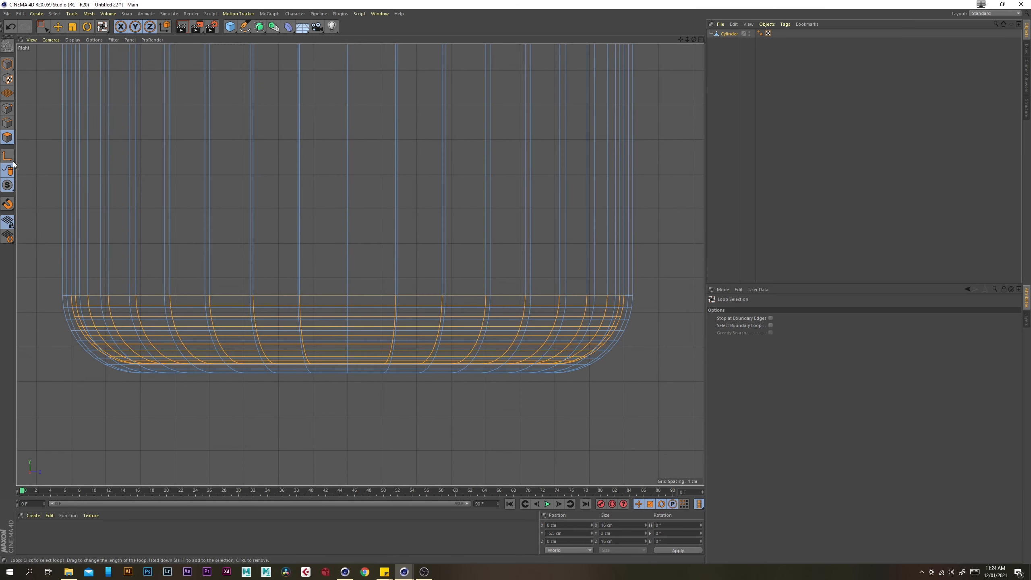
pyautogui.press('e')
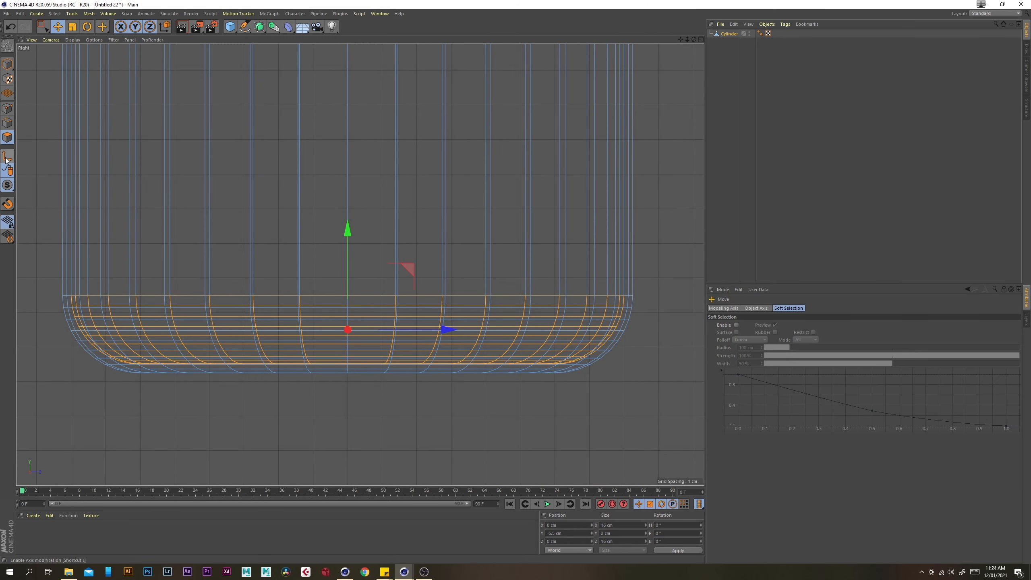
pyautogui.click(6, 159)
pyautogui.scroll(8, 406, 324)
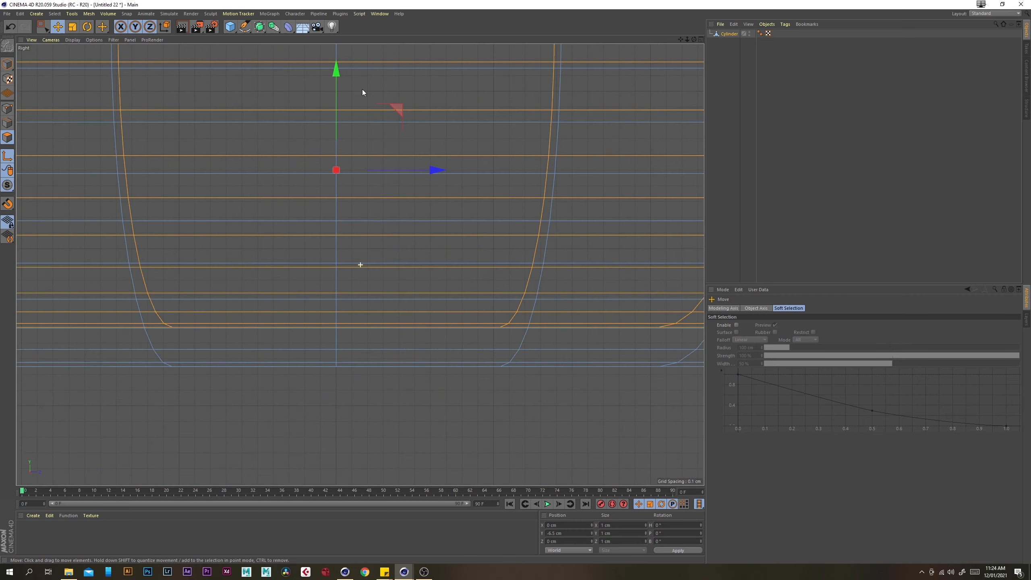
pyautogui.click(8, 204)
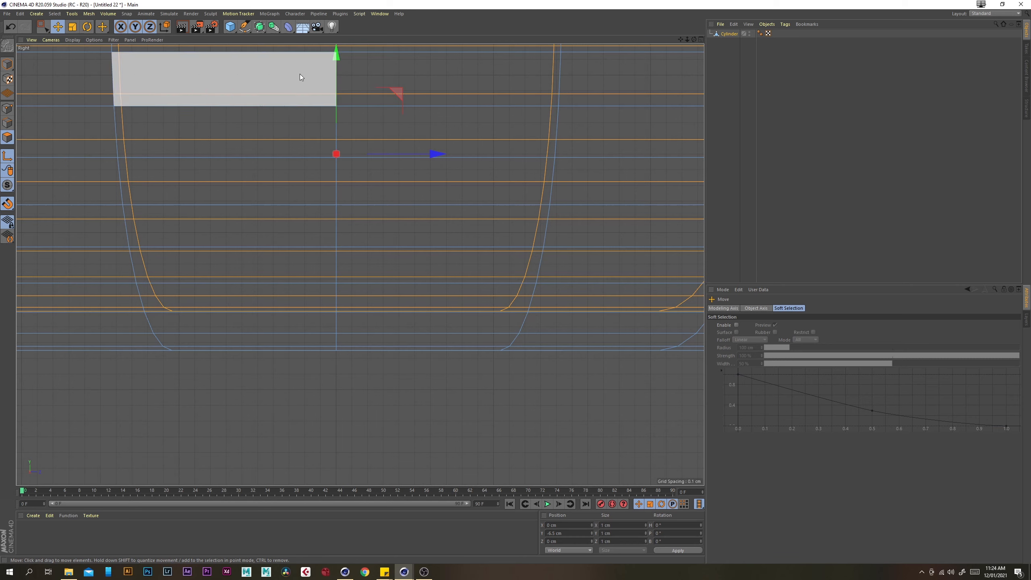
pyautogui.moveTo(337, 53); pyautogui.dragTo(349, 244)
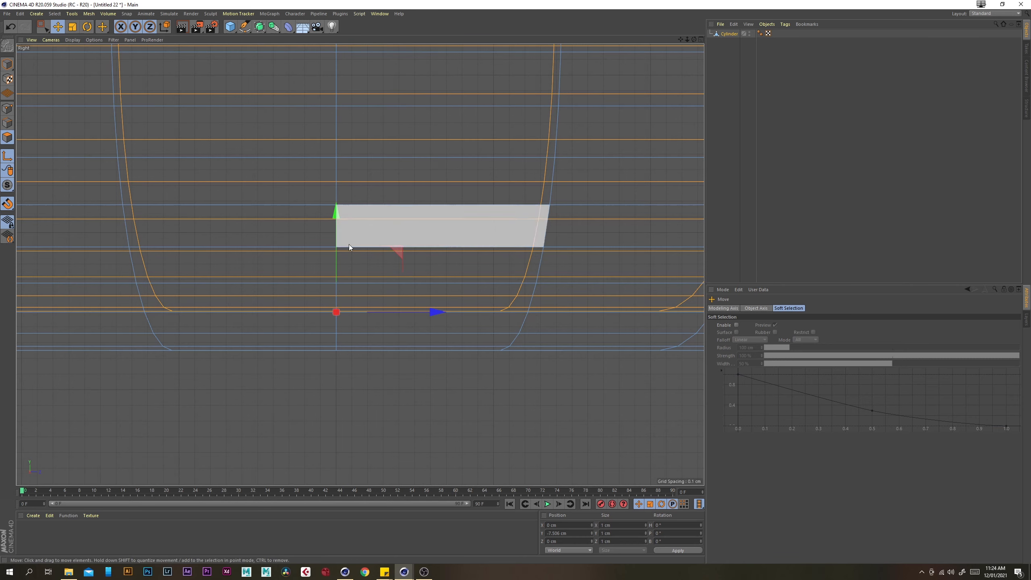
pyautogui.scroll(8, 349, 244)
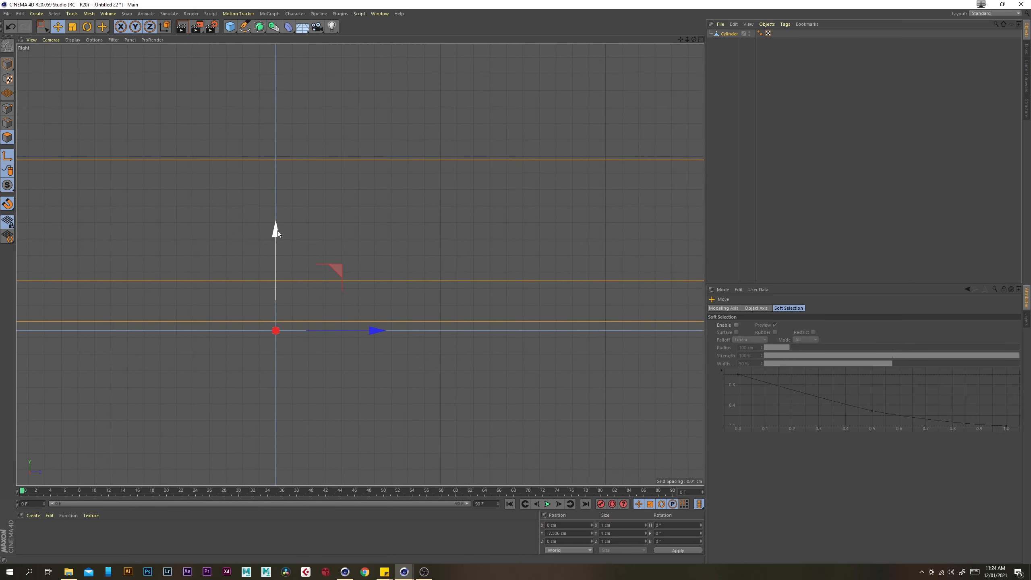
pyautogui.moveTo(277, 231); pyautogui.dragTo(278, 221)
pyautogui.scroll(-8, 560, 325)
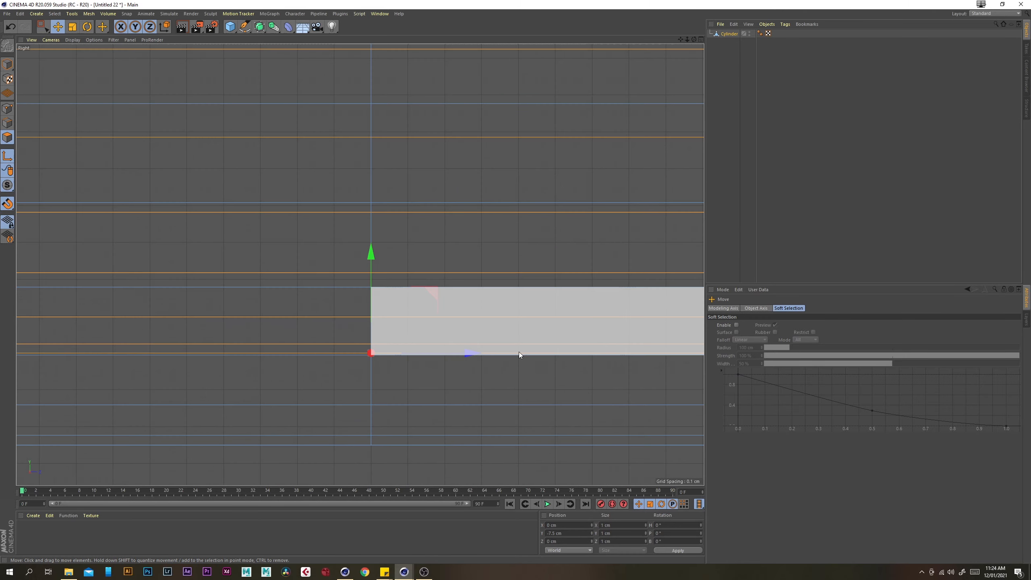
# - Raise the selected inner base to Y -5.51 cm, level with the top of the outer rounded edge
pyautogui.click(6, 156)
pyautogui.scroll(-5, 495, 288)
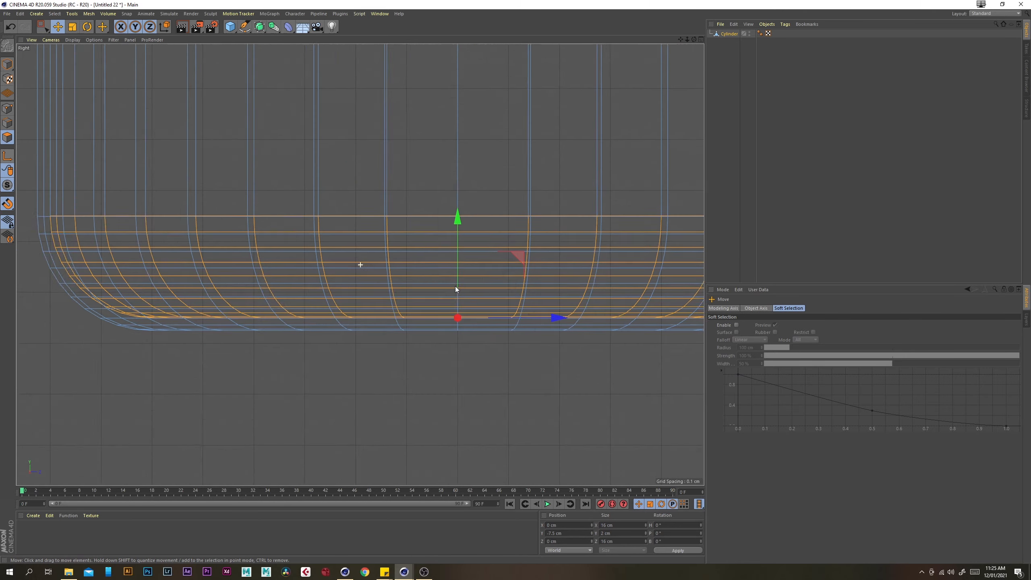
pyautogui.keyDown('alt'); pyautogui.moveTo(455, 286); pyautogui.dragTo(405, 339, button='middle'); pyautogui.keyUp('alt')
pyautogui.moveTo(404, 271); pyautogui.dragTo(414, 190)
pyautogui.scroll(-5, 438, 304)
pyautogui.keyDown('alt'); pyautogui.moveTo(703, 297); pyautogui.dragTo(669, 300, button='middle'); pyautogui.keyUp('alt')
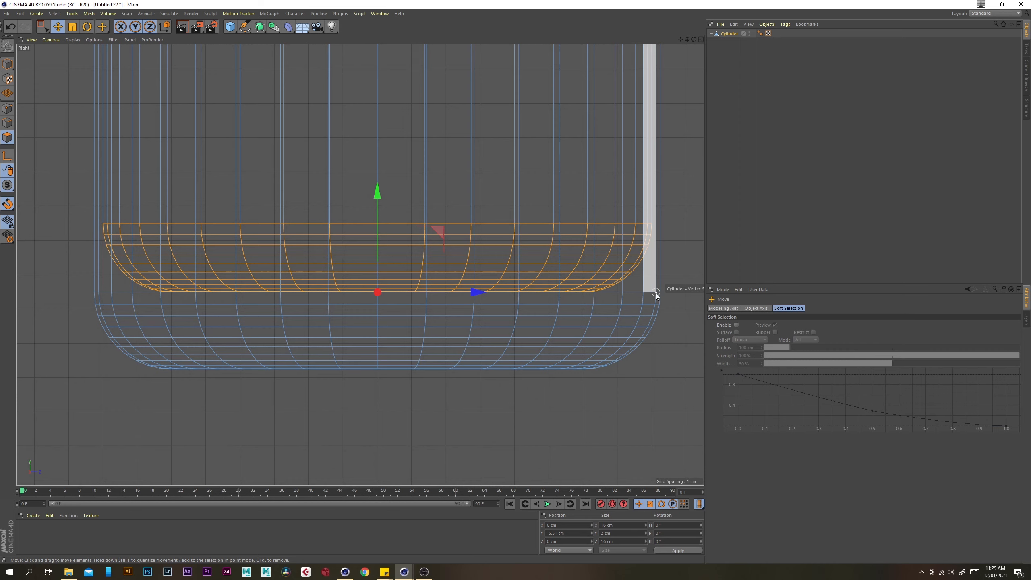
pyautogui.scroll(-4, 327, 344)
pyautogui.keyDown('alt'); pyautogui.moveTo(338, 314); pyautogui.dragTo(334, 311, button='middle'); pyautogui.keyUp('alt')
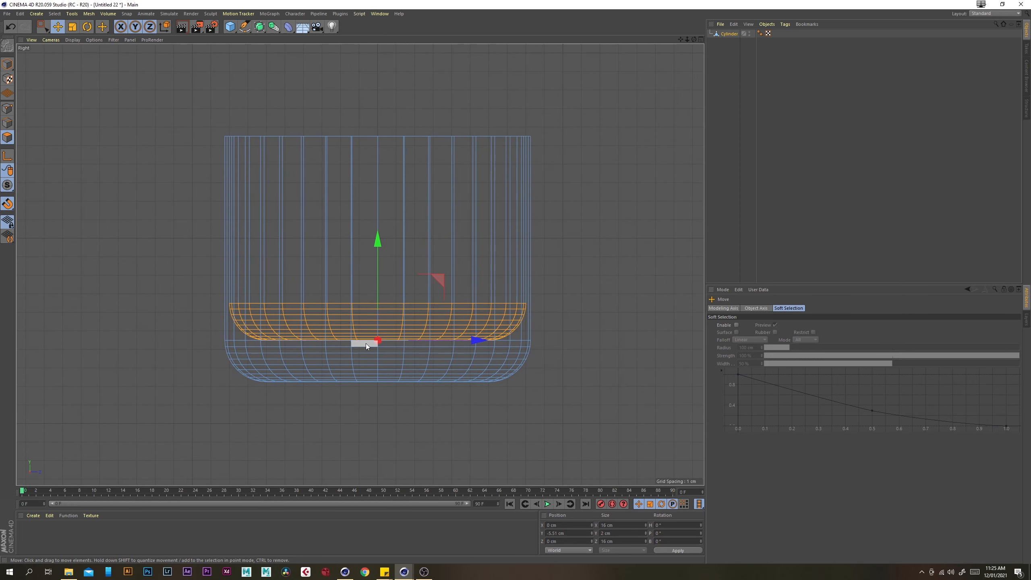
# - Move the cylinder object's axis down to its outer bottom surface, at Y -7.75 cm
pyautogui.click(712, 58)
pyautogui.click(726, 34)
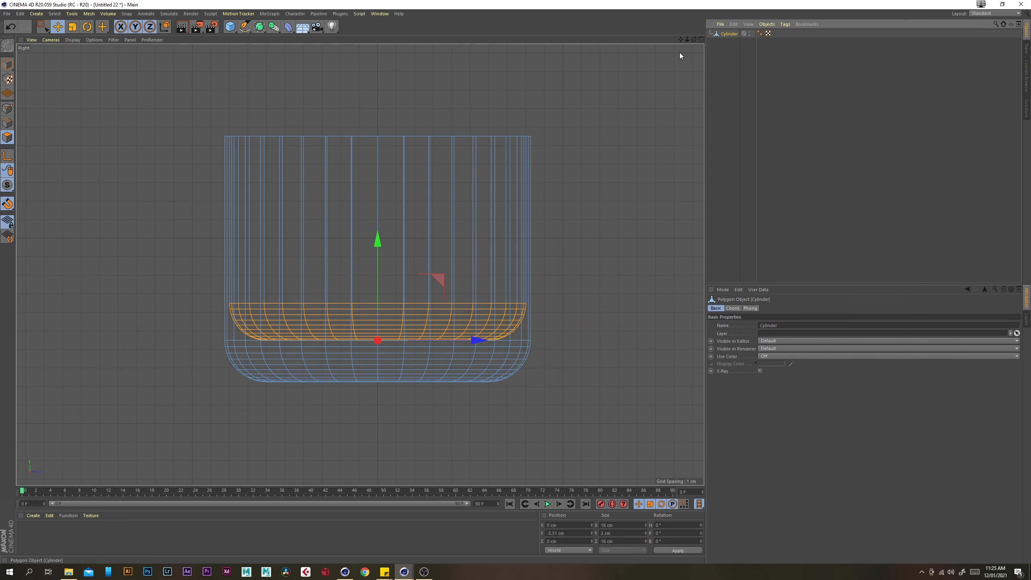
pyautogui.click(7, 67)
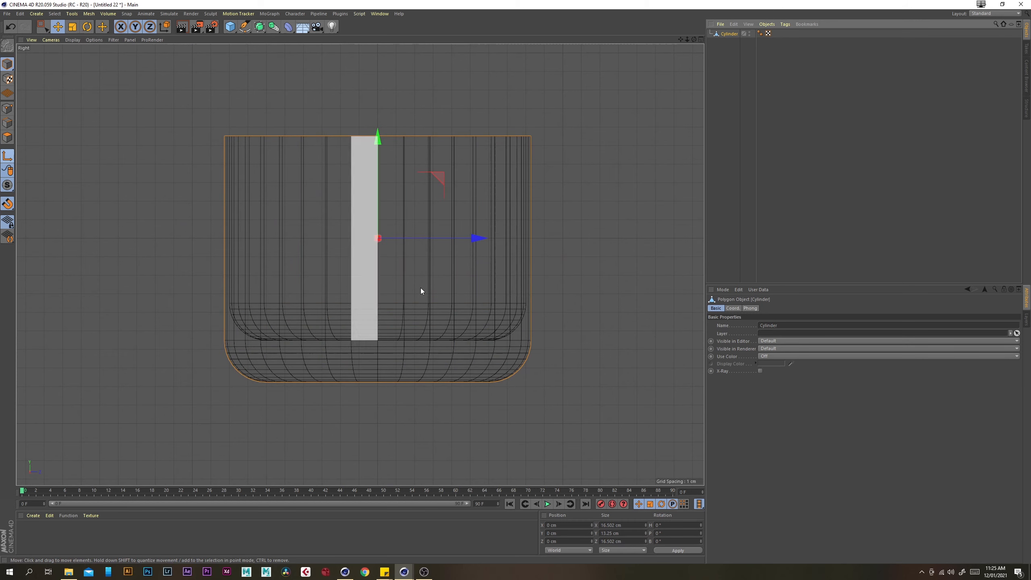
pyautogui.scroll(5, 360, 264)
pyautogui.moveTo(387, 55); pyautogui.dragTo(390, 321)
pyautogui.scroll(-10, 376, 392)
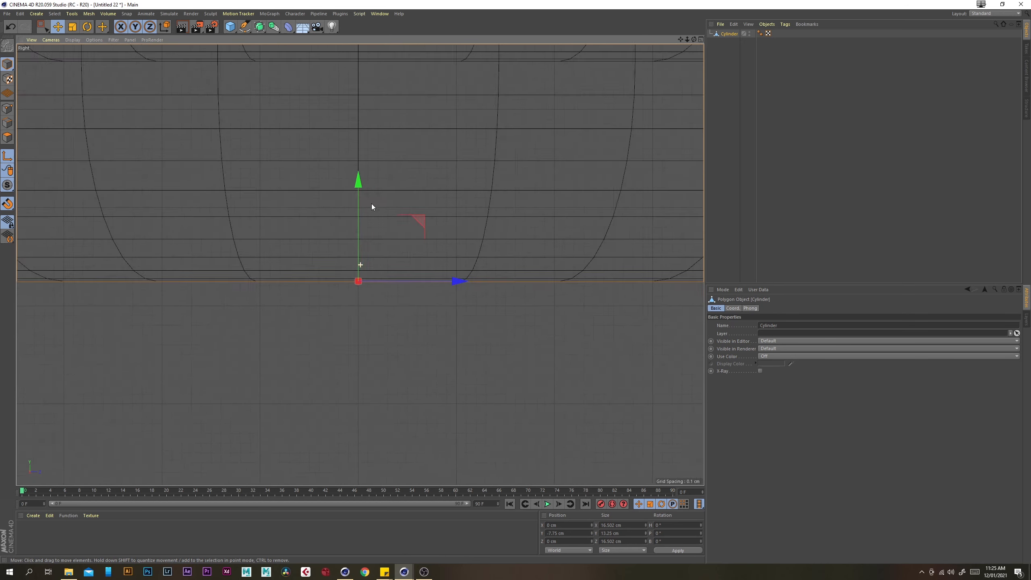
pyautogui.scroll(8, 436, 295)
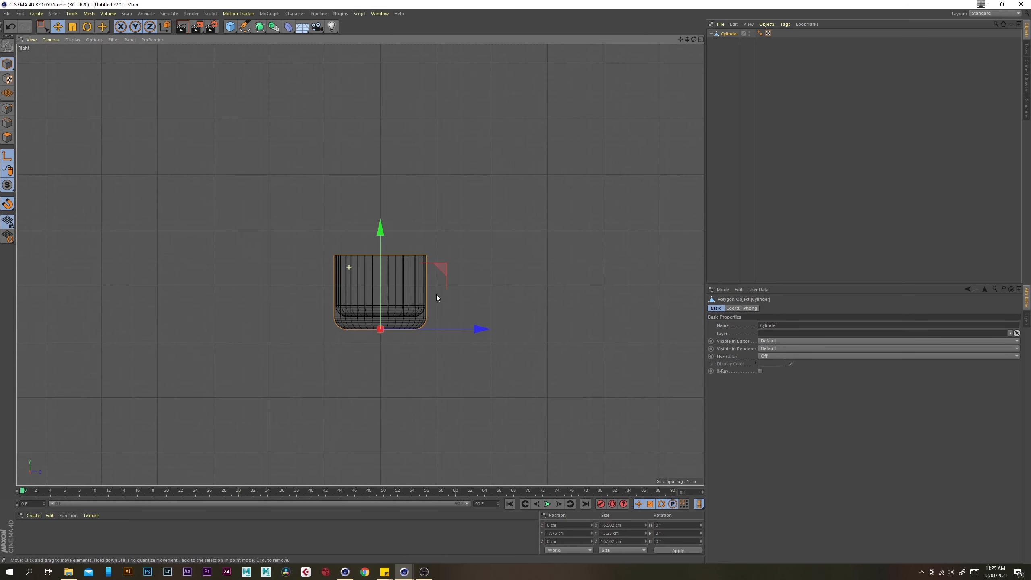
pyautogui.scroll(3, 411, 281)
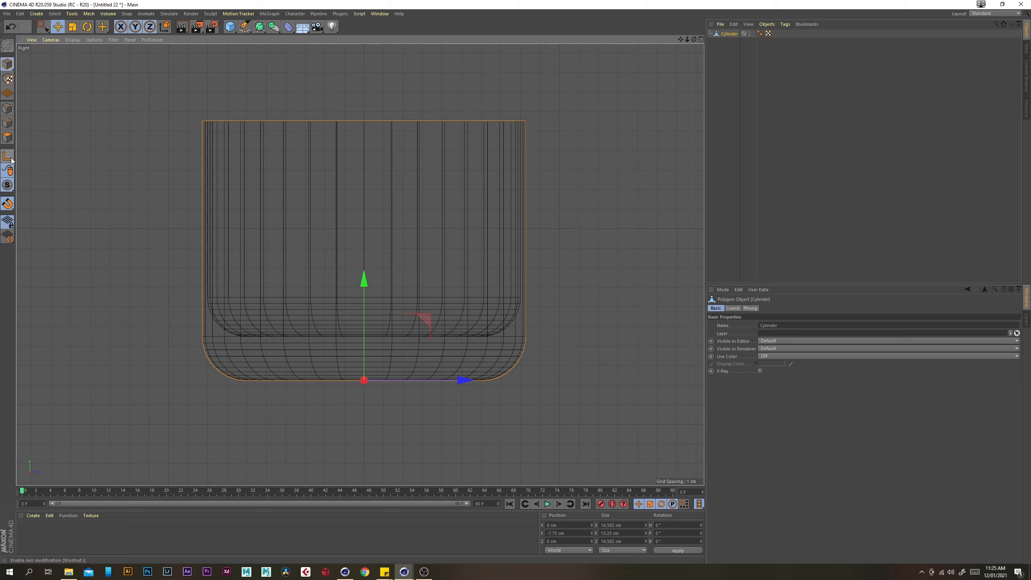
# - Enable Workplane Snap and Grid Point Snap and move the cylinder up so its base rests at Y 0 cm
pyautogui.click(8, 204)
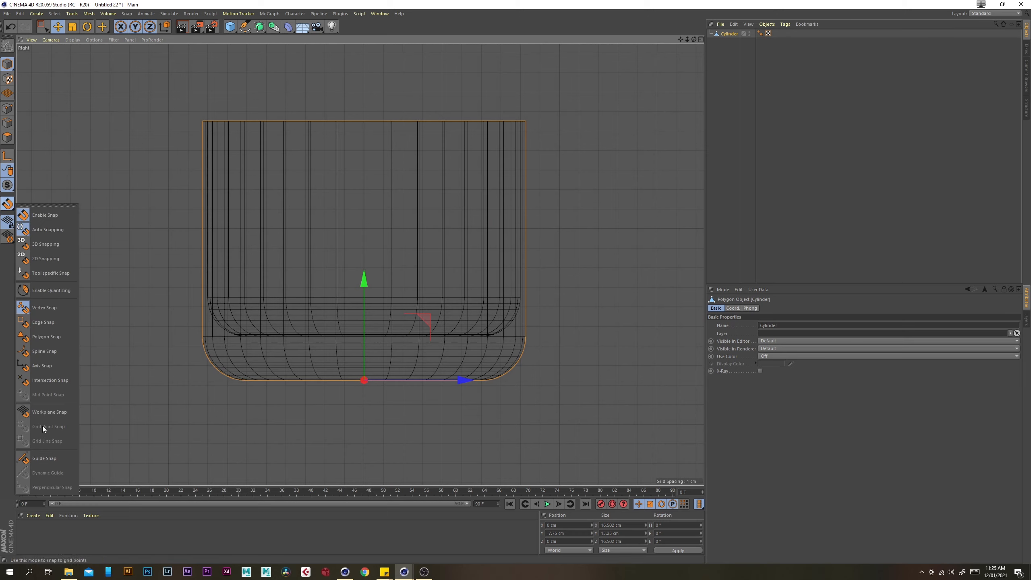
pyautogui.click(47, 415)
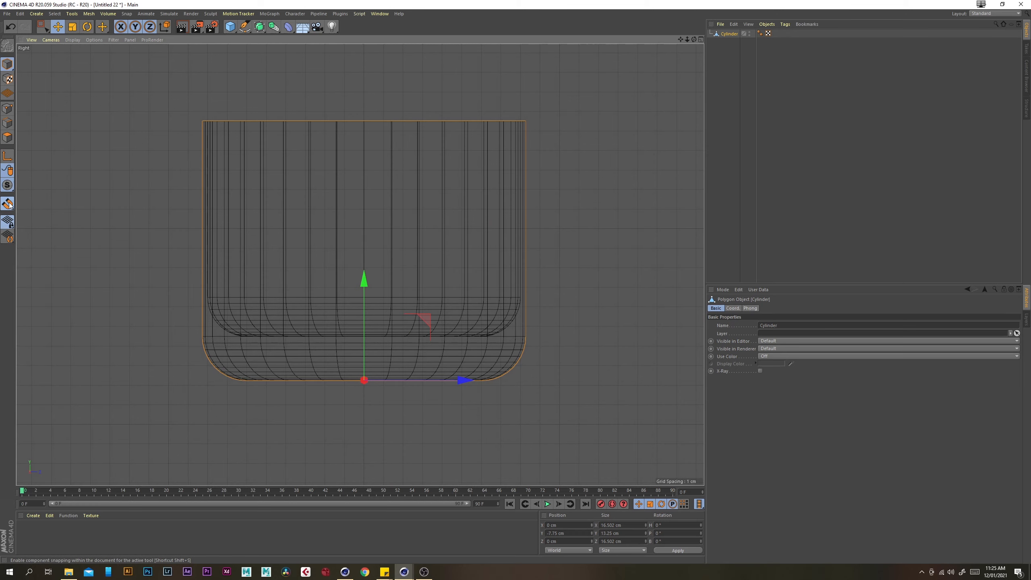
pyautogui.click(8, 203)
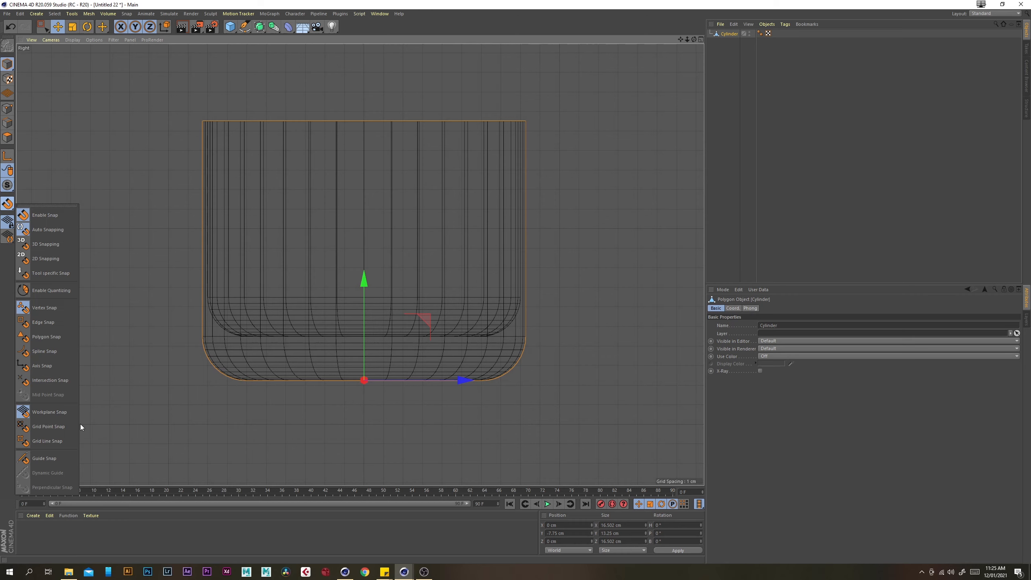
pyautogui.click(51, 429)
pyautogui.moveTo(370, 281); pyautogui.dragTo(375, 134)
pyautogui.scroll(-4, 377, 269)
pyautogui.keyDown('alt'); pyautogui.moveTo(377, 269); pyautogui.dragTo(367, 295, button='middle'); pyautogui.keyUp('alt')
# - Examine the container's rim and walls in the Perspective view
pyautogui.middleClick(380, 295)
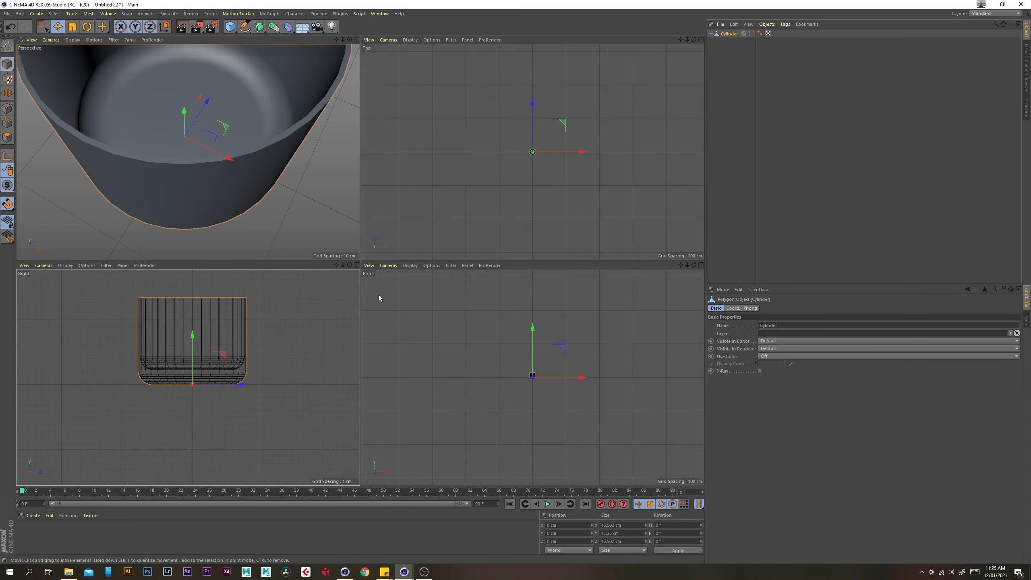
pyautogui.middleClick(345, 248)
pyautogui.scroll(-3, 369, 287)
pyautogui.keyDown('alt'); pyautogui.moveTo(418, 337); pyautogui.dragTo(416, 280); pyautogui.keyUp('alt')
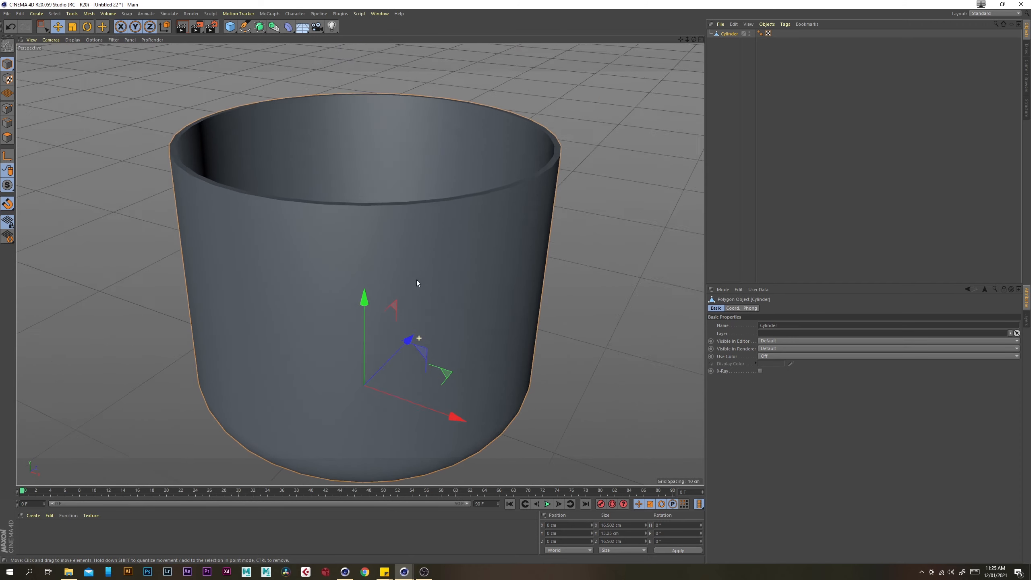
pyautogui.scroll(-5, 417, 317)
pyautogui.moveTo(444, 351)
pyautogui.keyDown('alt'); pyautogui.mouseDown()
pyautogui.moveTo(447, 307)
pyautogui.moveTo(446, 363)
pyautogui.mouseUp(); pyautogui.keyUp('alt')
pyautogui.scroll(3, 390, 329)
pyautogui.scroll(2, 389, 331)
pyautogui.scroll(2, 442, 299)
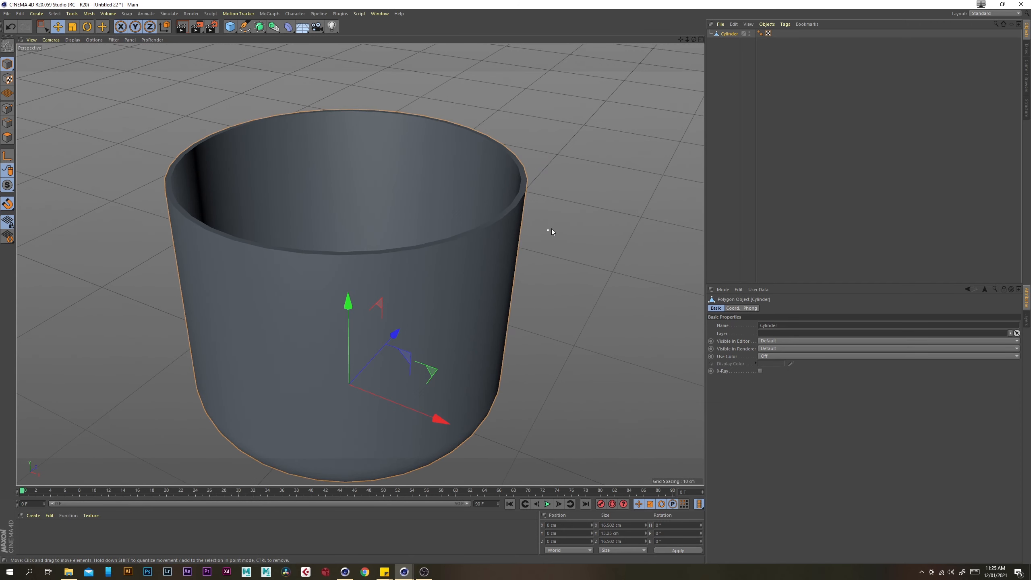
# - Show the model's edges in the Perspective view with Gouraud Shading (Lines)
pyautogui.click(74, 40)
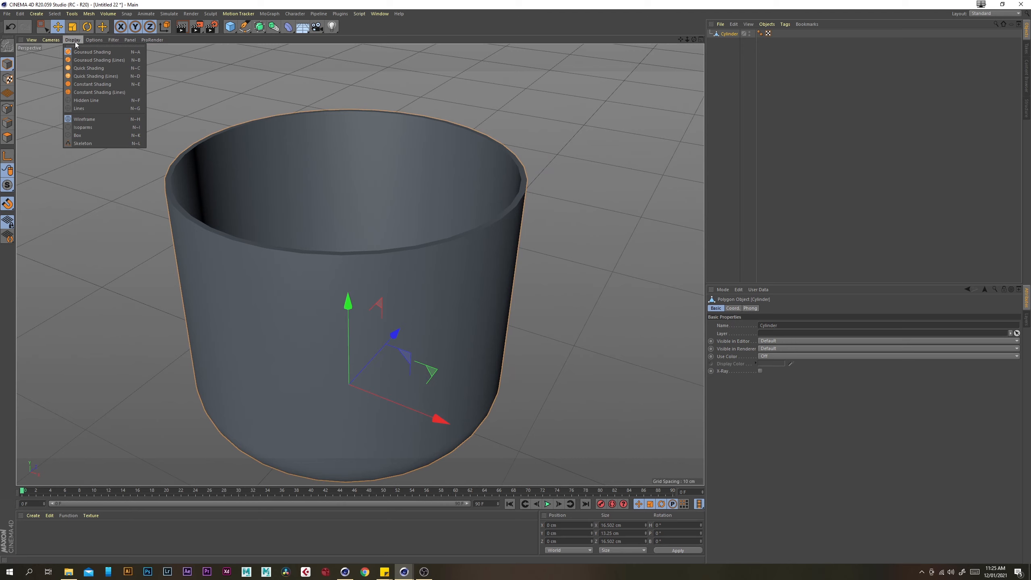
pyautogui.click(111, 59)
pyautogui.scroll(3, 405, 230)
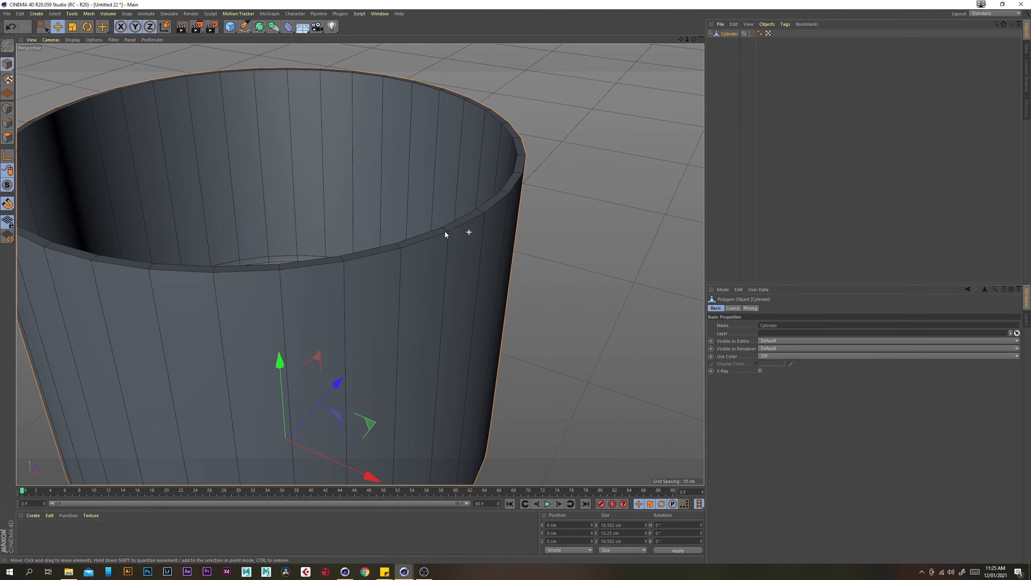
# - Loop-cut the outer and inner walls of the container in edge mode, each at 50% of its height
pyautogui.click(7, 123)
pyautogui.keyDown('alt'); pyautogui.moveTo(343, 275); pyautogui.dragTo(354, 274); pyautogui.keyUp('alt')
pyautogui.press('u')
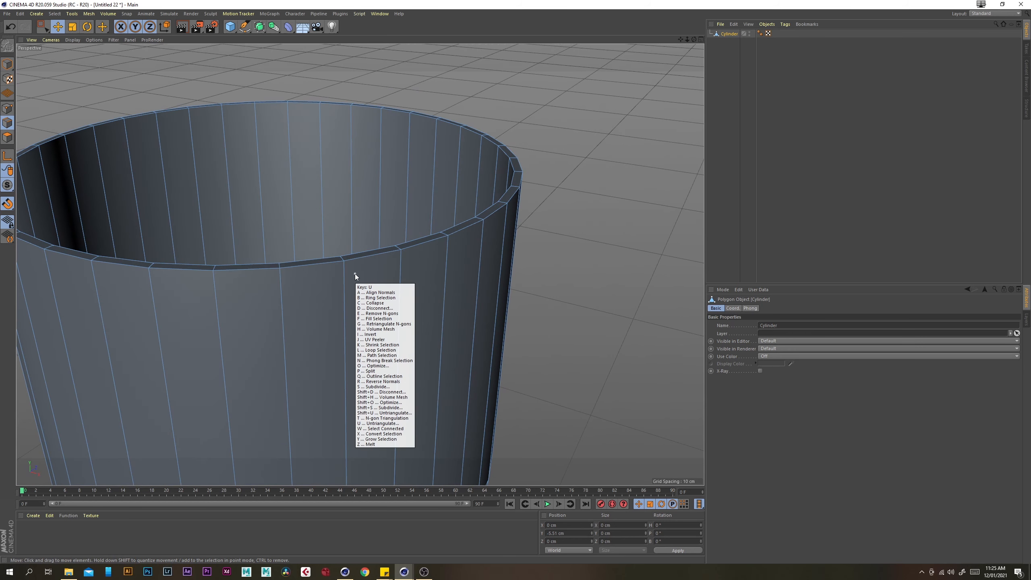
pyautogui.press('Escape')
pyautogui.press('k')
pyautogui.press('l')
pyautogui.keyDown('alt'); pyautogui.moveTo(431, 313); pyautogui.dragTo(472, 341, button='right'); pyautogui.keyUp('alt')
pyautogui.keyDown('alt'); pyautogui.moveTo(472, 341); pyautogui.dragTo(455, 301); pyautogui.keyUp('alt')
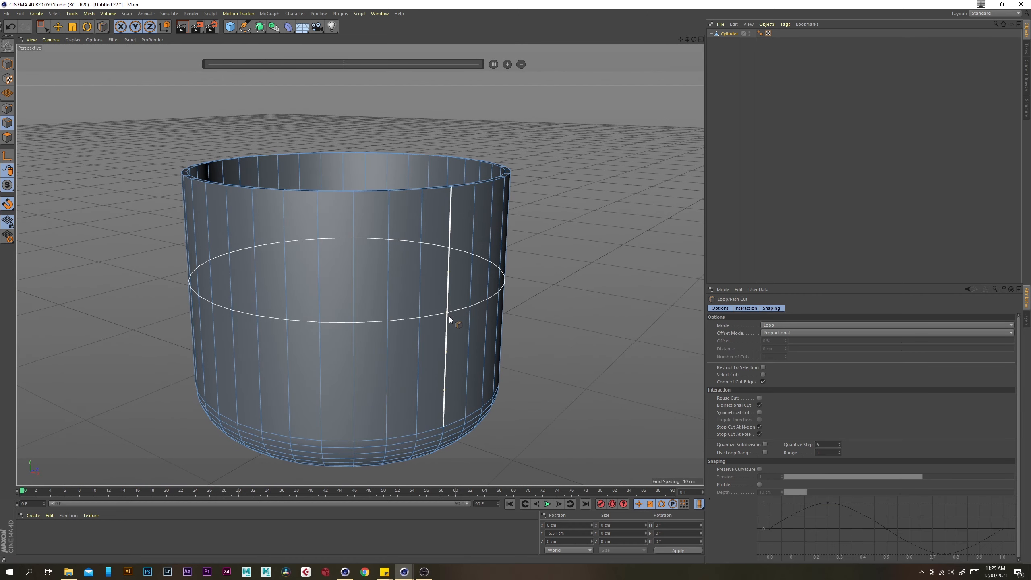
pyautogui.click(448, 312)
pyautogui.keyDown('alt'); pyautogui.moveTo(448, 312); pyautogui.dragTo(384, 209); pyautogui.keyUp('alt')
pyautogui.click(330, 179)
# - Add loop cuts just below the rim, at 95.154% on the outer wall and 6.117% on the inner wall
pyautogui.keyDown('alt'); pyautogui.moveTo(385, 208); pyautogui.dragTo(383, 228, button='right'); pyautogui.keyUp('alt')
pyautogui.keyDown('alt'); pyautogui.moveTo(382, 228); pyautogui.dragTo(420, 202); pyautogui.keyUp('alt')
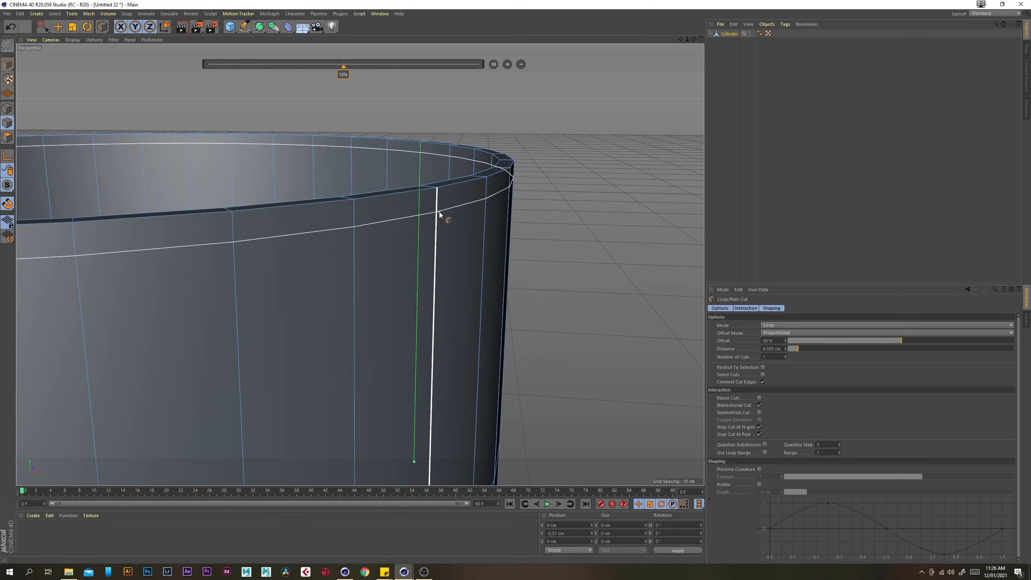
pyautogui.click(438, 208)
pyautogui.keyDown('alt'); pyautogui.moveTo(370, 229); pyautogui.dragTo(317, 198); pyautogui.keyUp('alt')
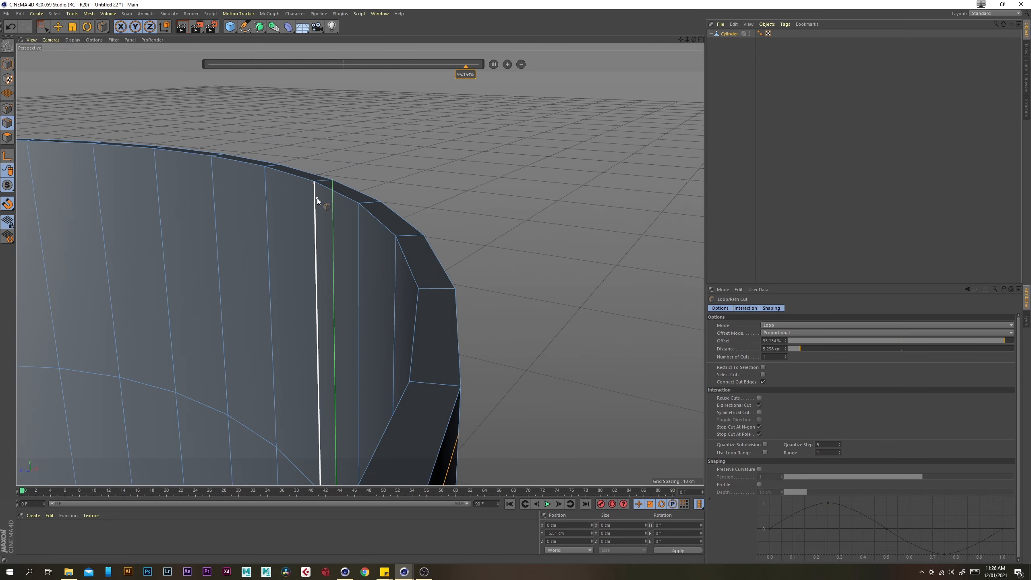
pyautogui.click(315, 204)
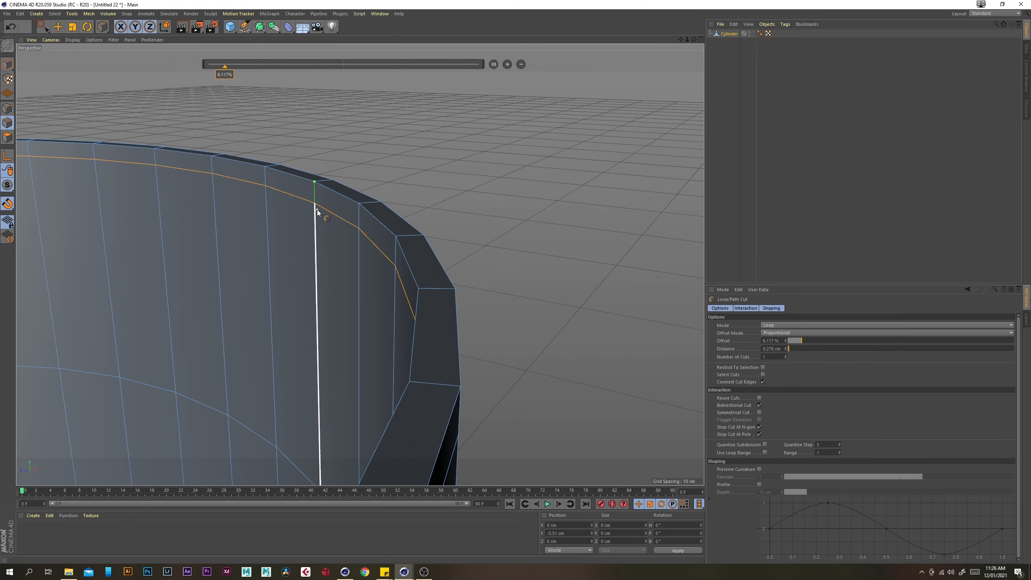
# - Loop-select the two new edge loops just below the rim on the inner and outer walls
pyautogui.press('u')
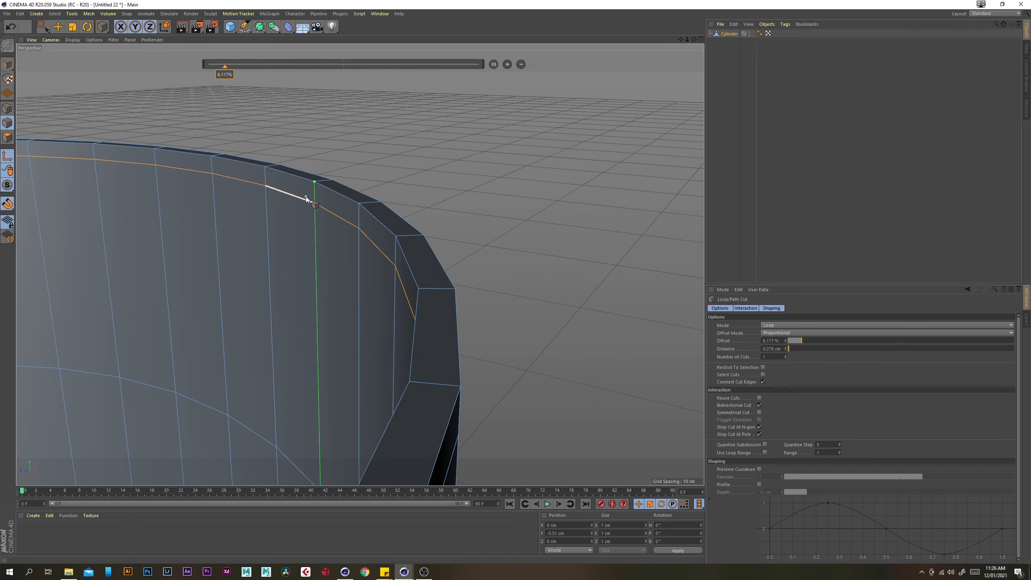
pyautogui.click(57, 28)
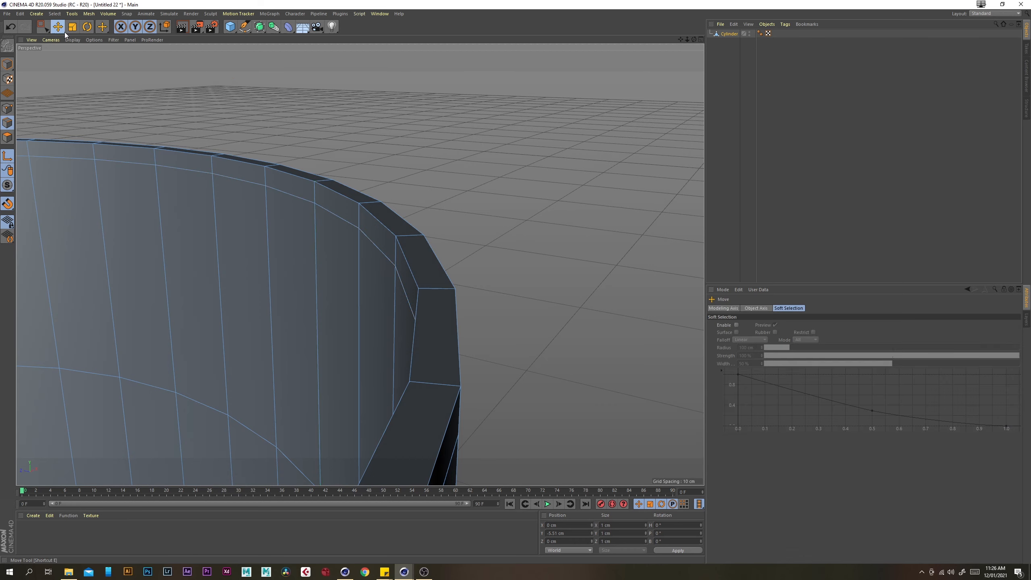
pyautogui.click(343, 249)
pyautogui.press('u')
pyautogui.press('l')
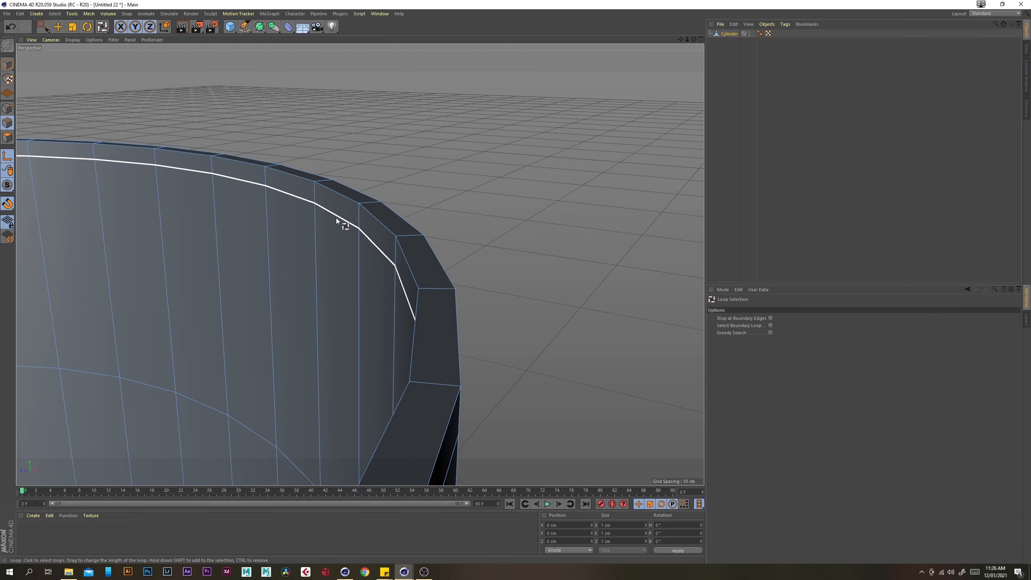
pyautogui.click(336, 219)
pyautogui.keyDown('alt'); pyautogui.moveTo(445, 297); pyautogui.dragTo(562, 289); pyautogui.keyUp('alt')
pyautogui.keyDown('shift'); pyautogui.click(532, 292); pyautogui.keyUp('shift')
pyautogui.scroll(-3, 527, 294)
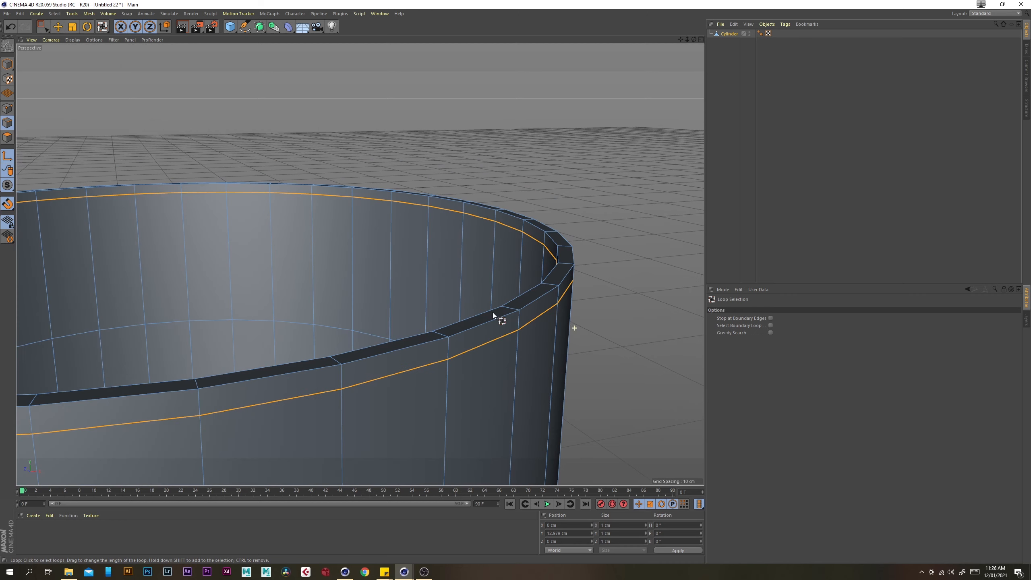
# - Turn off axis modification and scale the two selected loops below the rim to zero height in Y, flattening them to one level
pyautogui.click(72, 27)
pyautogui.scroll(-3, 238, 149)
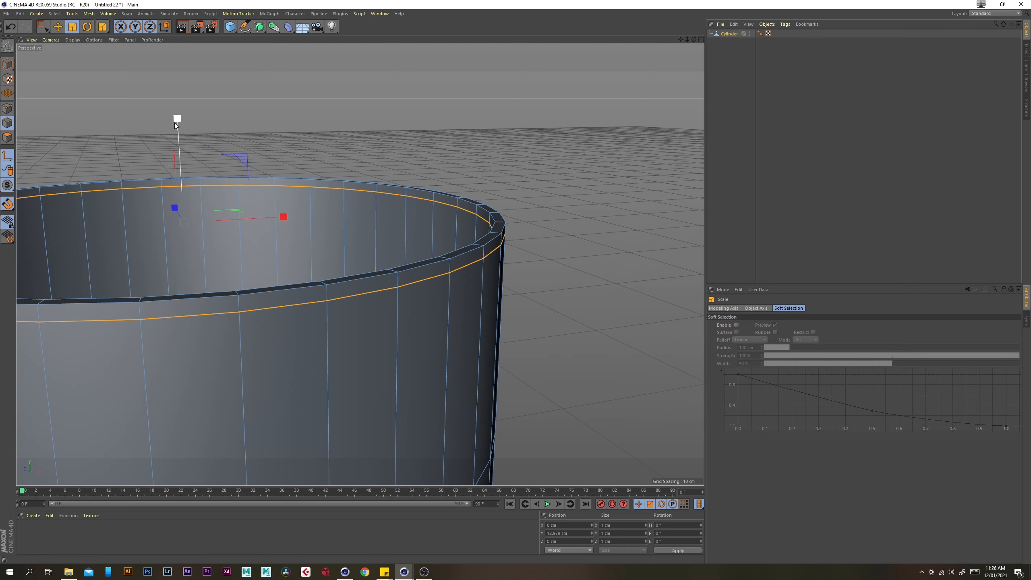
pyautogui.moveTo(177, 118); pyautogui.dragTo(180, 173)
pyautogui.moveTo(185, 217); pyautogui.dragTo(188, 171)
pyautogui.moveTo(179, 222); pyautogui.dragTo(181, 215)
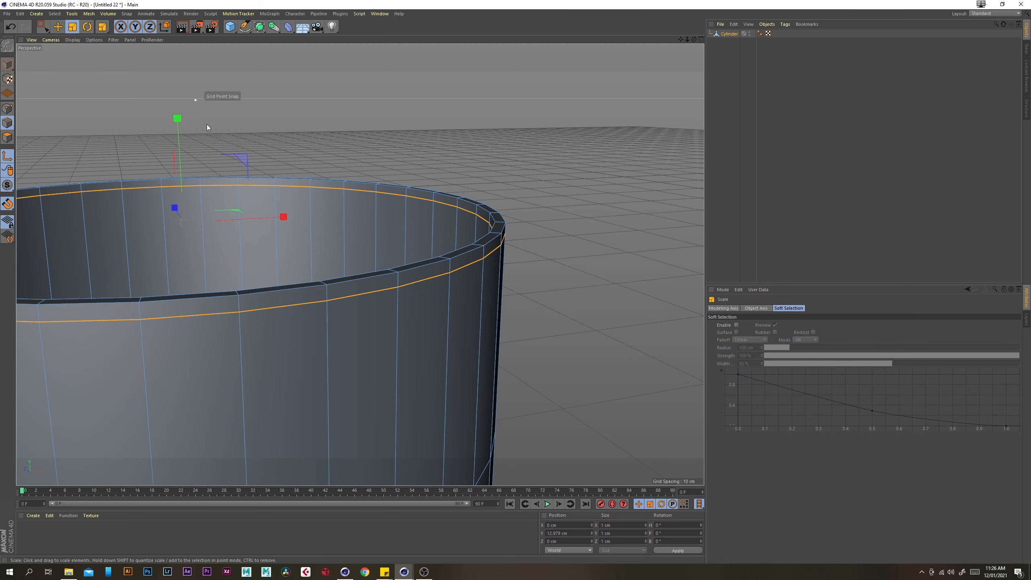
pyautogui.scroll(-3, 194, 97)
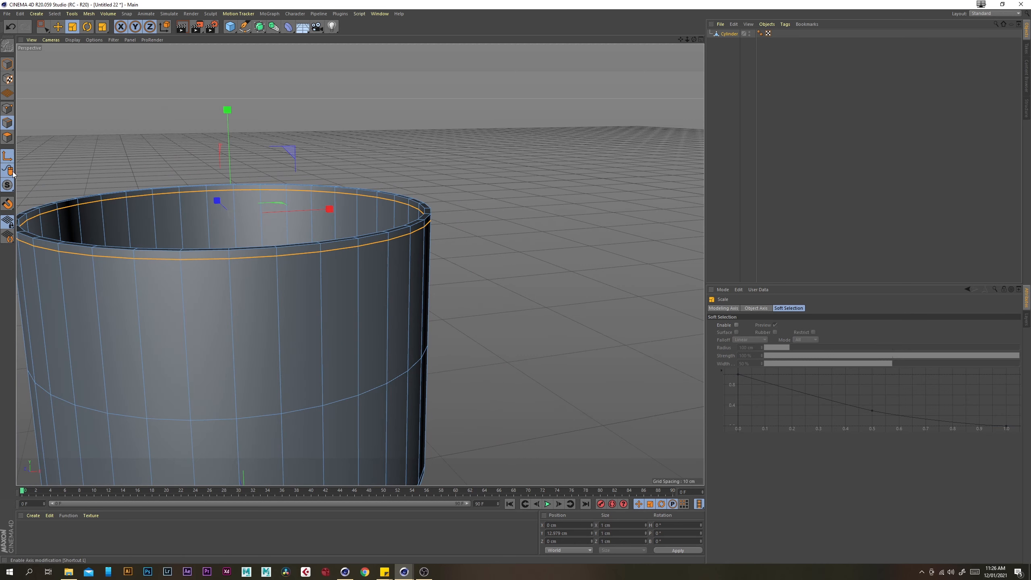
pyautogui.click(7, 157)
pyautogui.moveTo(229, 109); pyautogui.dragTo(237, 214)
# - Move the two flattened edge loops slightly down, to a Y position of about 12.954 cm
pyautogui.scroll(5, 360, 265)
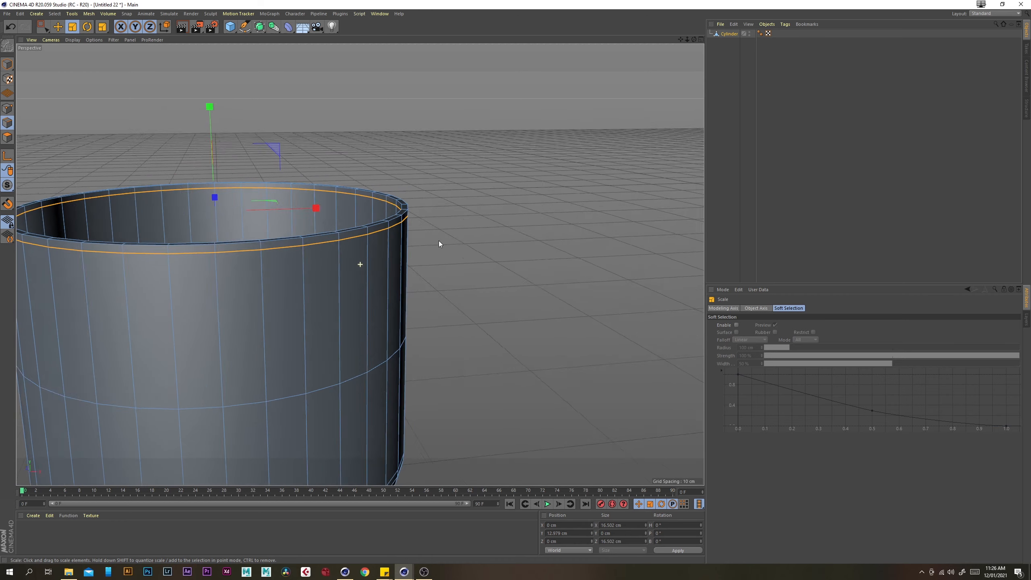
pyautogui.keyDown('alt'); pyautogui.moveTo(508, 213); pyautogui.dragTo(481, 205, button='middle'); pyautogui.keyUp('alt')
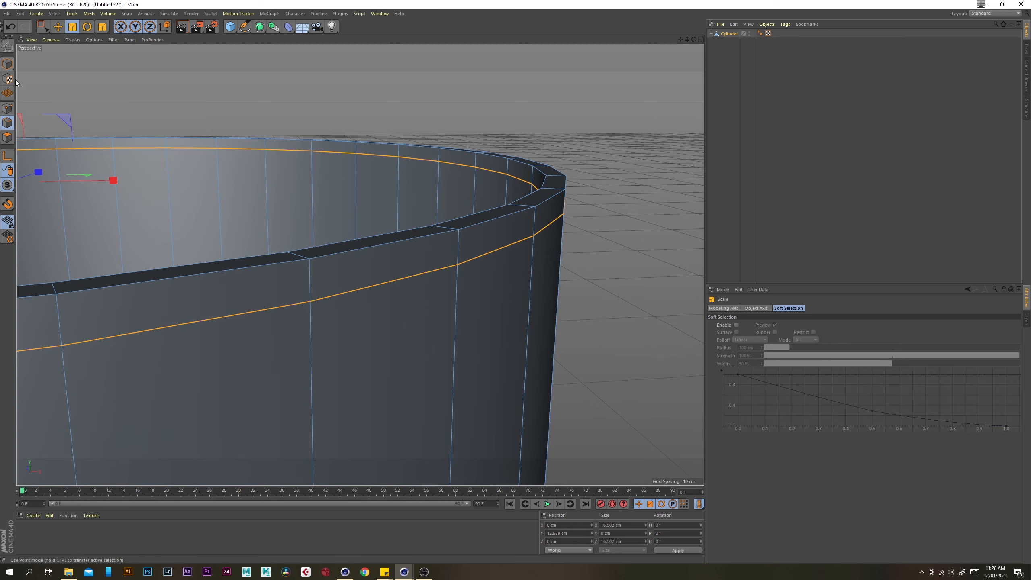
pyautogui.click(58, 27)
pyautogui.scroll(-4, 100, 133)
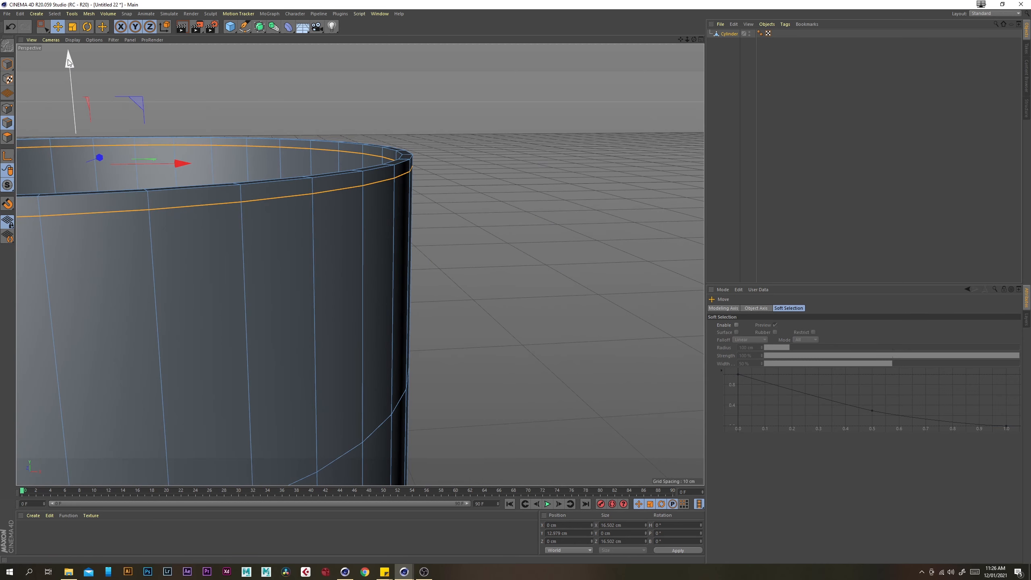
pyautogui.moveTo(69, 62); pyautogui.dragTo(71, 61)
pyautogui.scroll(1, 290, 171)
pyautogui.scroll(3, 290, 171)
pyautogui.scroll(-1, 469, 218)
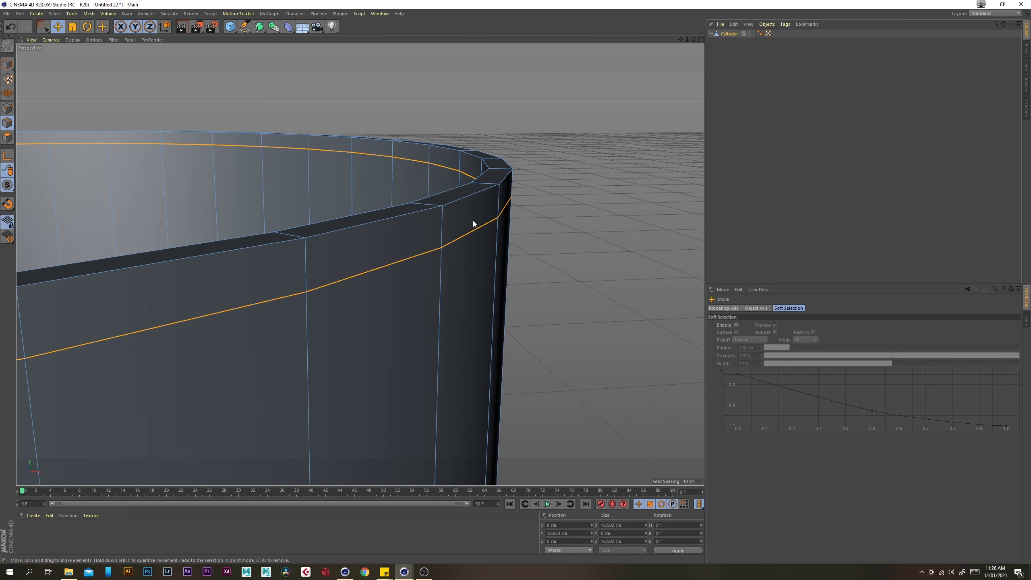
# - Add centred loop cuts at 50% between the rim and the supporting loops on both walls, and around the rim's top face
pyautogui.keyDown('alt'); pyautogui.moveTo(469, 218); pyautogui.dragTo(456, 156); pyautogui.keyUp('alt')
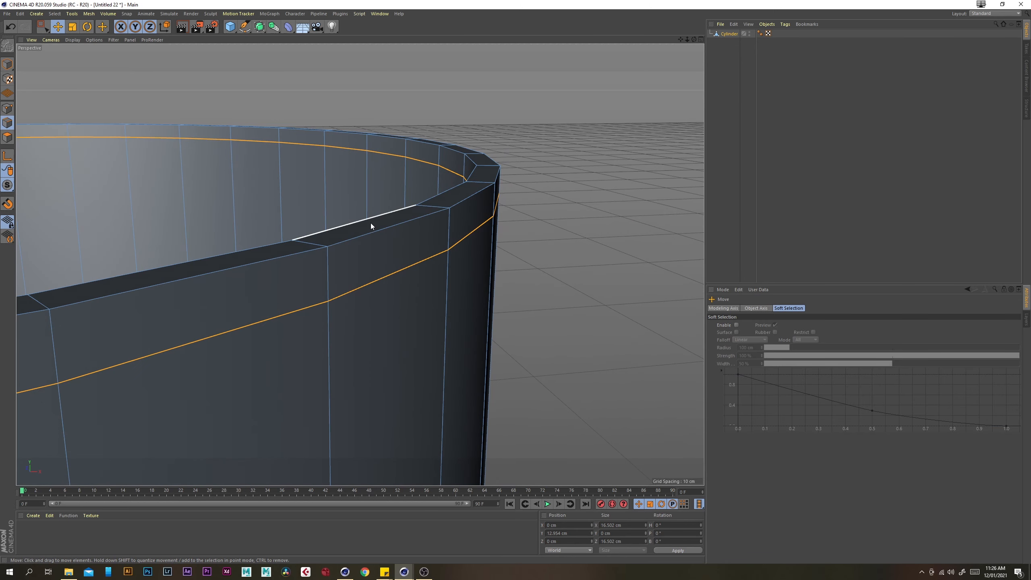
pyautogui.press('m')
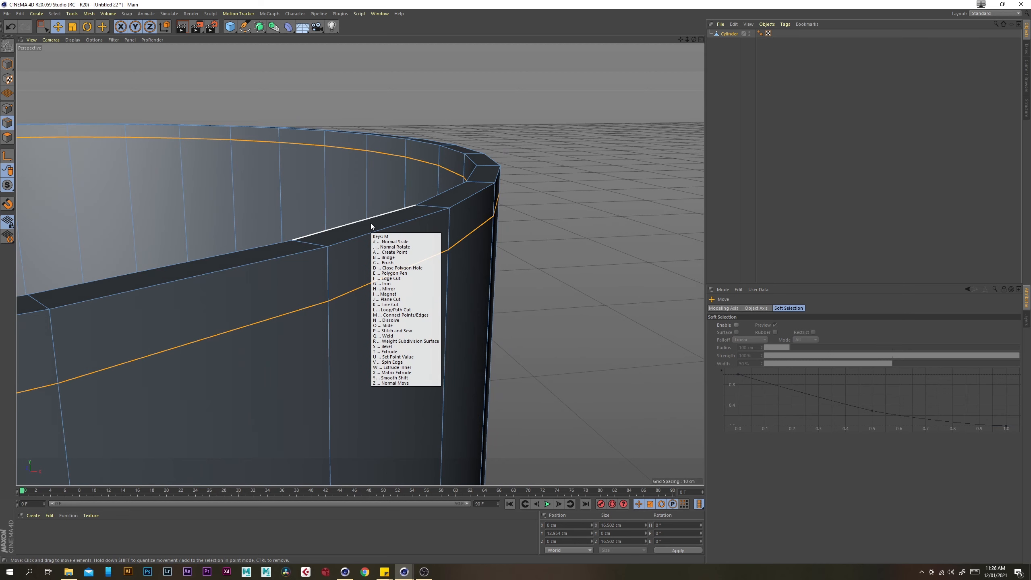
pyautogui.press('l')
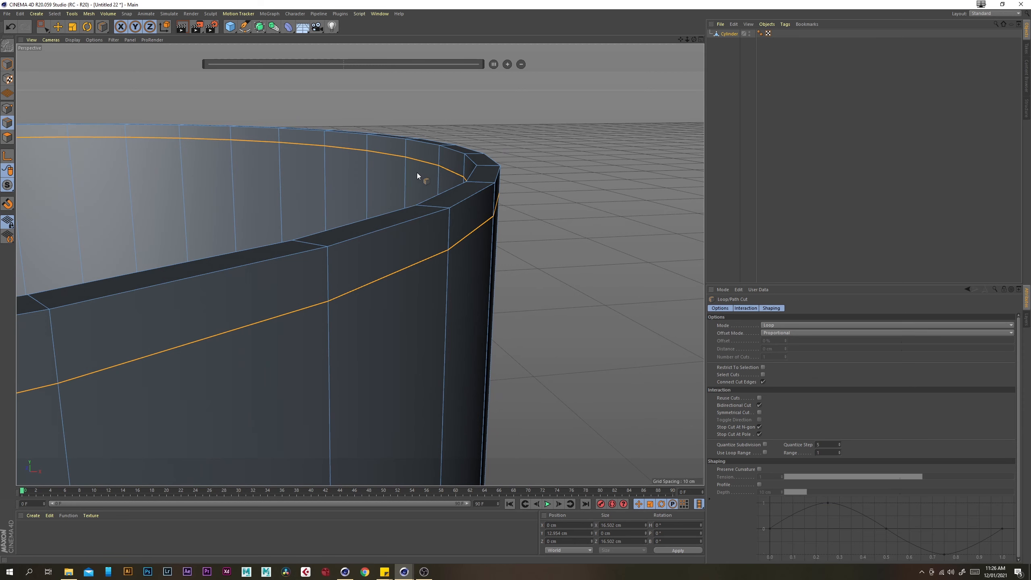
pyautogui.keyDown('shift'); pyautogui.click(440, 156); pyautogui.keyUp('shift')
pyautogui.keyDown('alt'); pyautogui.moveTo(456, 199); pyautogui.dragTo(485, 173); pyautogui.keyUp('alt')
pyautogui.keyDown('shift'); pyautogui.click(436, 227); pyautogui.keyUp('shift')
pyautogui.keyDown('shift'); pyautogui.click(492, 170); pyautogui.keyUp('shift')
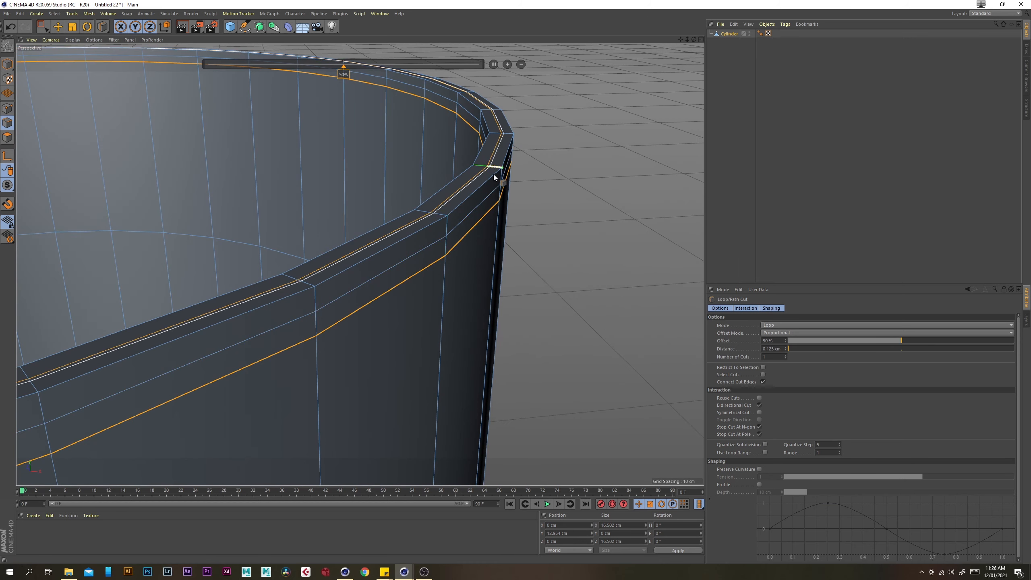
# - Loop-select the middle edge loop on the rim's top face and raise it to about Y 13.296 cm
pyautogui.click(57, 27)
pyautogui.keyDown('alt'); pyautogui.moveTo(313, 180); pyautogui.dragTo(384, 194); pyautogui.keyUp('alt')
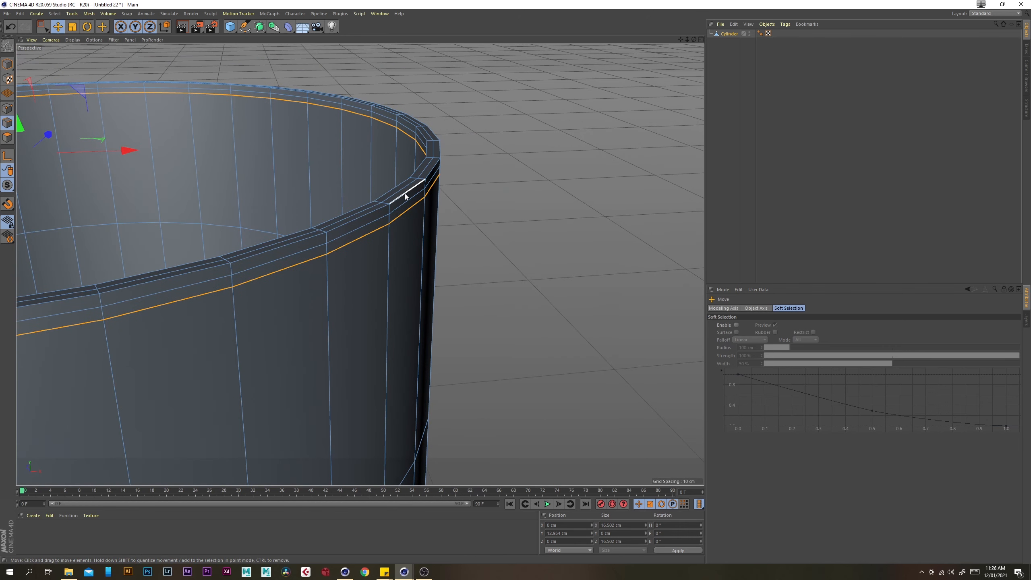
pyautogui.press('u')
pyautogui.press('l')
pyautogui.click(408, 184)
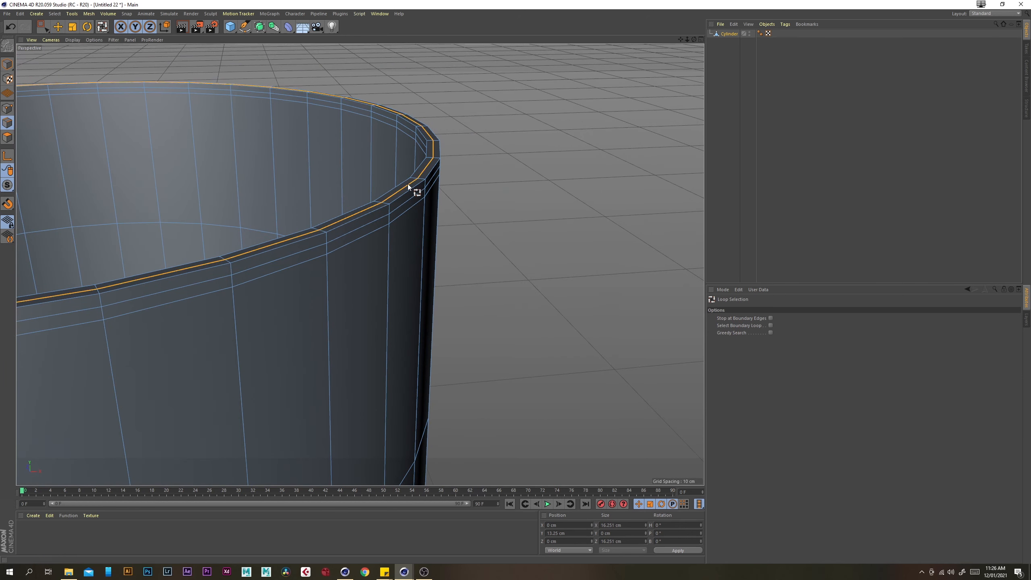
pyautogui.click(57, 27)
pyautogui.keyDown('alt'); pyautogui.moveTo(275, 182); pyautogui.dragTo(25, 79); pyautogui.keyUp('alt')
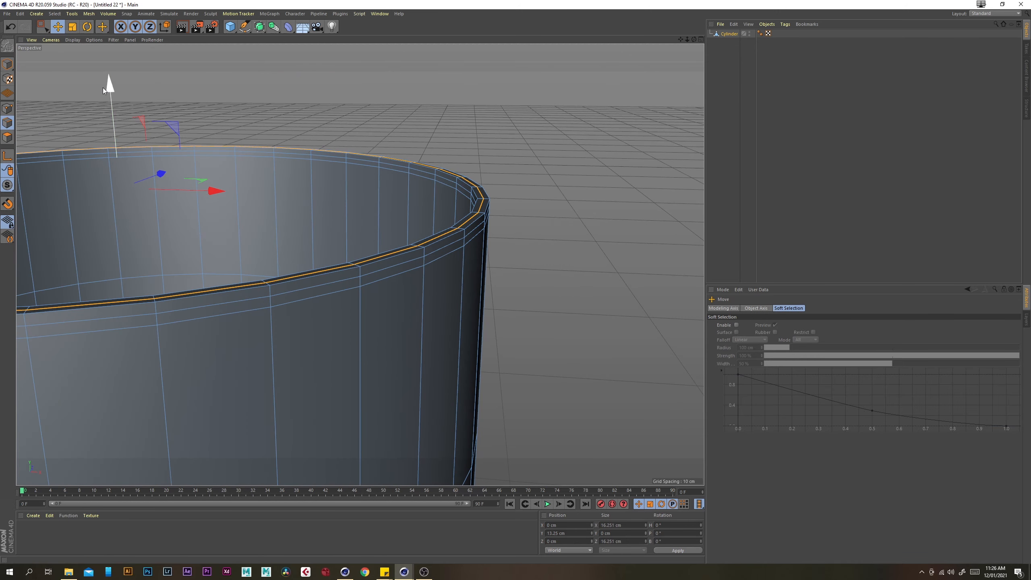
pyautogui.moveTo(106, 85); pyautogui.dragTo(115, 82)
pyautogui.scroll(5, 327, 209)
pyautogui.scroll(-2, 506, 239)
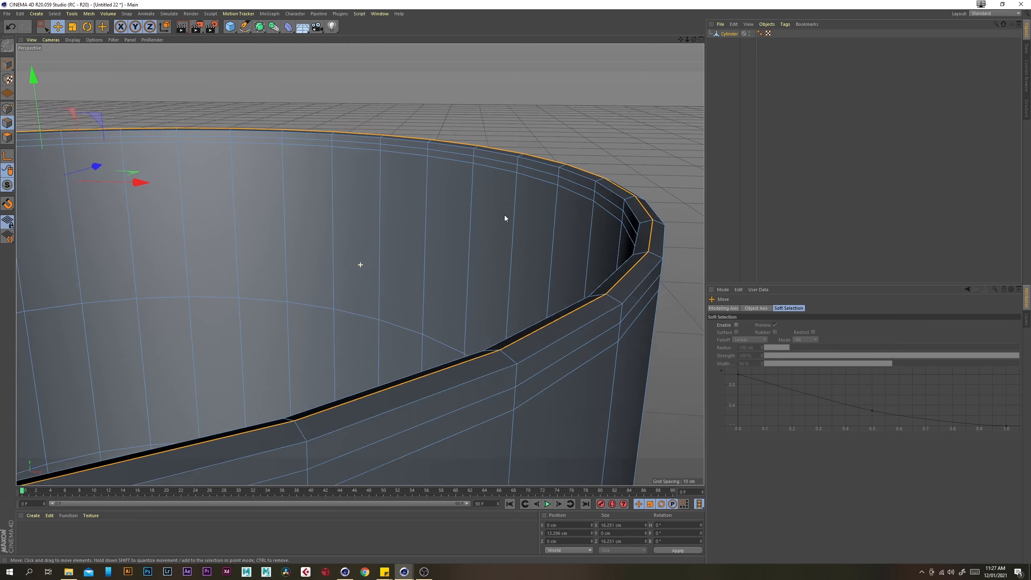
# - Loop-select the new edge loop just below the rim on the inner wall and scale it to about 15.904 cm across
pyautogui.keyDown('alt'); pyautogui.moveTo(504, 214); pyautogui.dragTo(451, 202, button='middle'); pyautogui.keyUp('alt')
pyautogui.press('u')
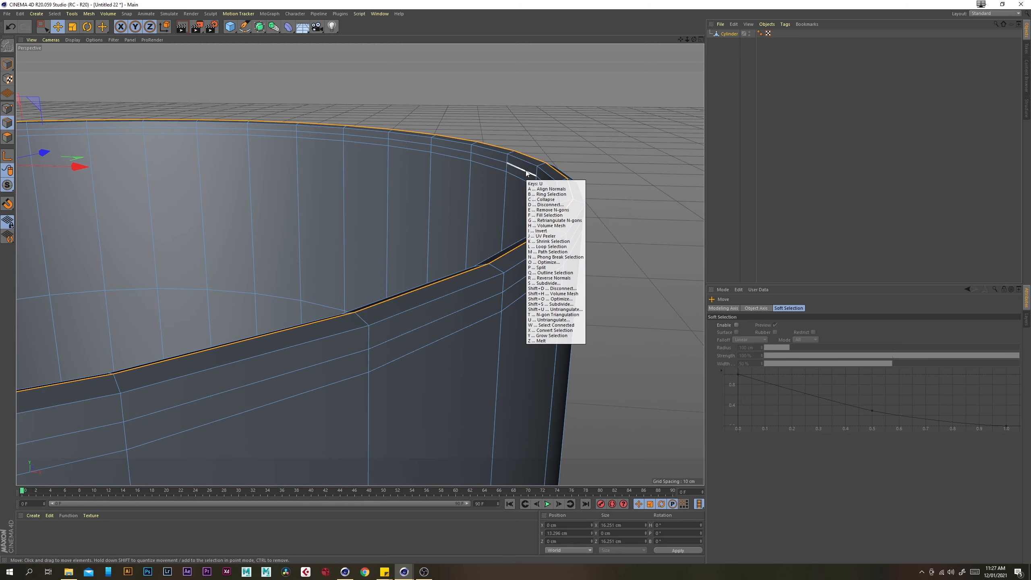
pyautogui.press('l')
pyautogui.click(517, 170)
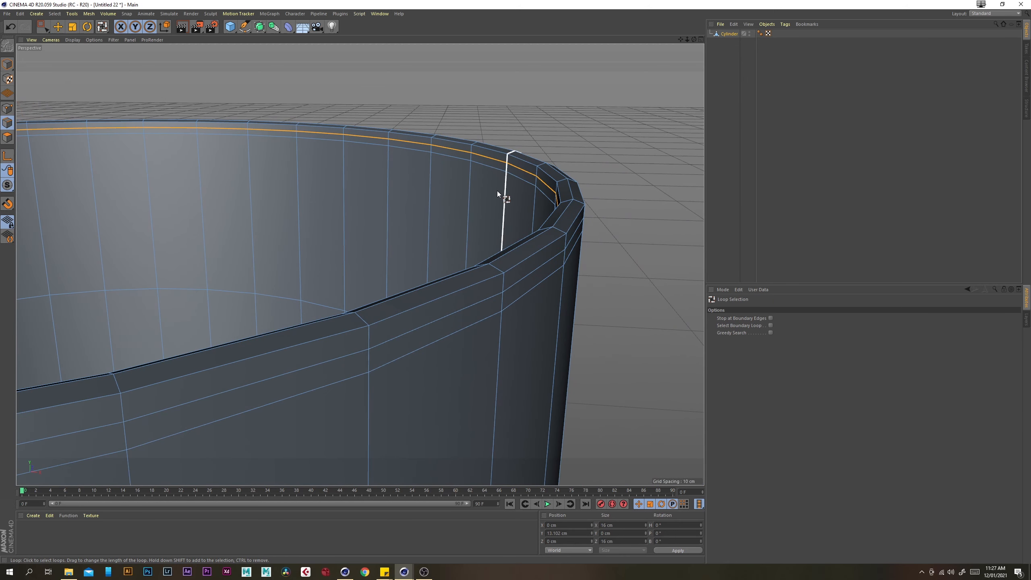
pyautogui.click(72, 27)
pyautogui.scroll(-3, 319, 192)
pyautogui.keyDown('alt'); pyautogui.moveTo(174, 159); pyautogui.dragTo(230, 177, button='middle'); pyautogui.keyUp('alt')
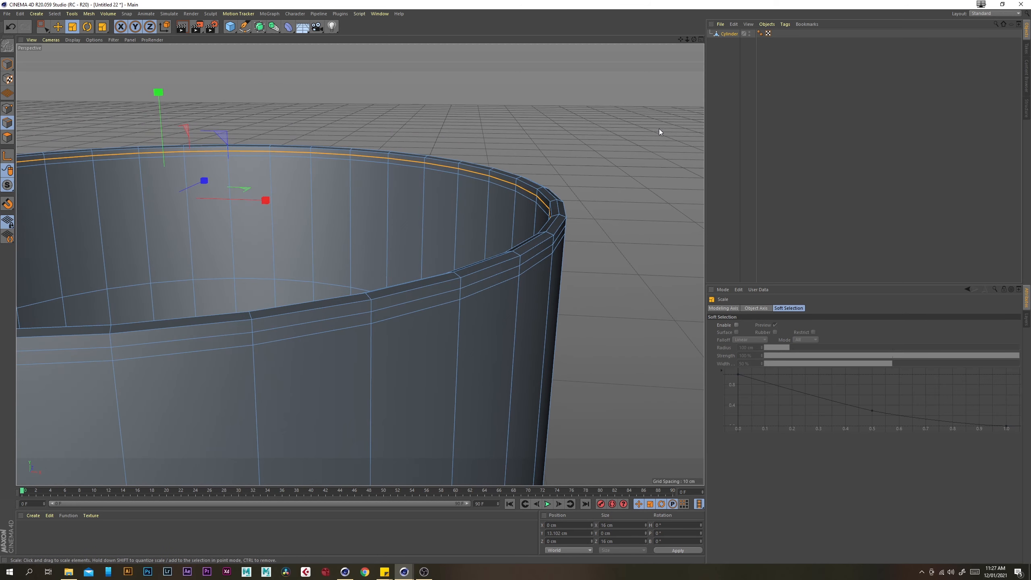
pyautogui.moveTo(649, 133); pyautogui.dragTo(649, 135)
# - Loop-select the new edge loop just below the rim on the outer wall and scale it to about 16.551 cm across
pyautogui.press('u')
pyautogui.press('l')
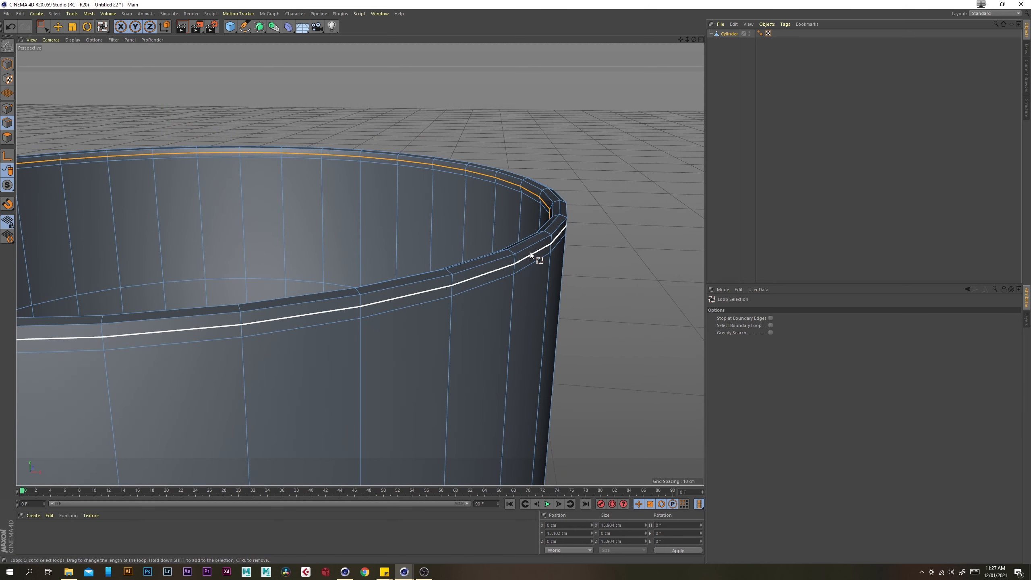
pyautogui.click(530, 252)
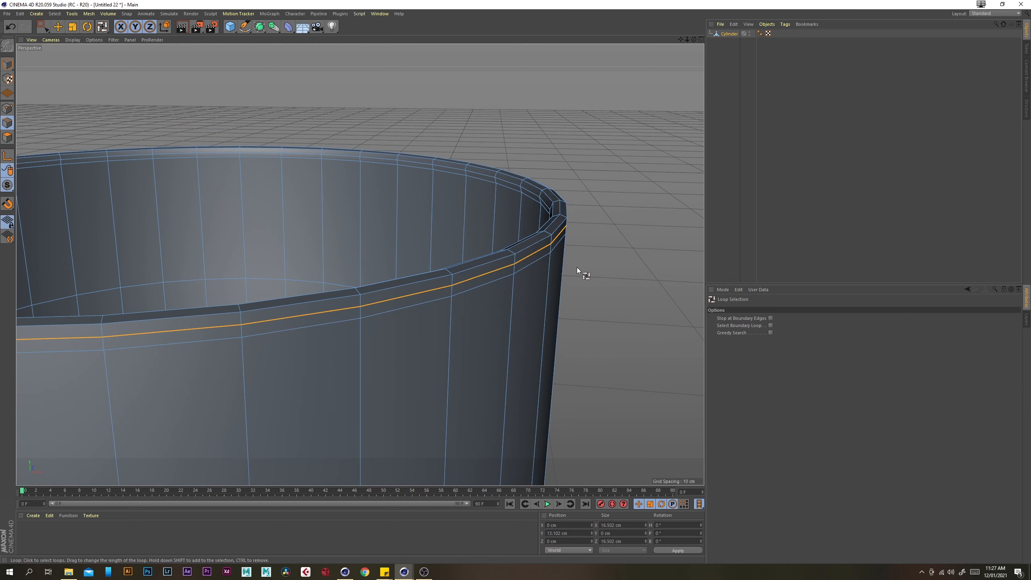
pyautogui.click(72, 28)
pyautogui.moveTo(576, 236); pyautogui.dragTo(561, 243)
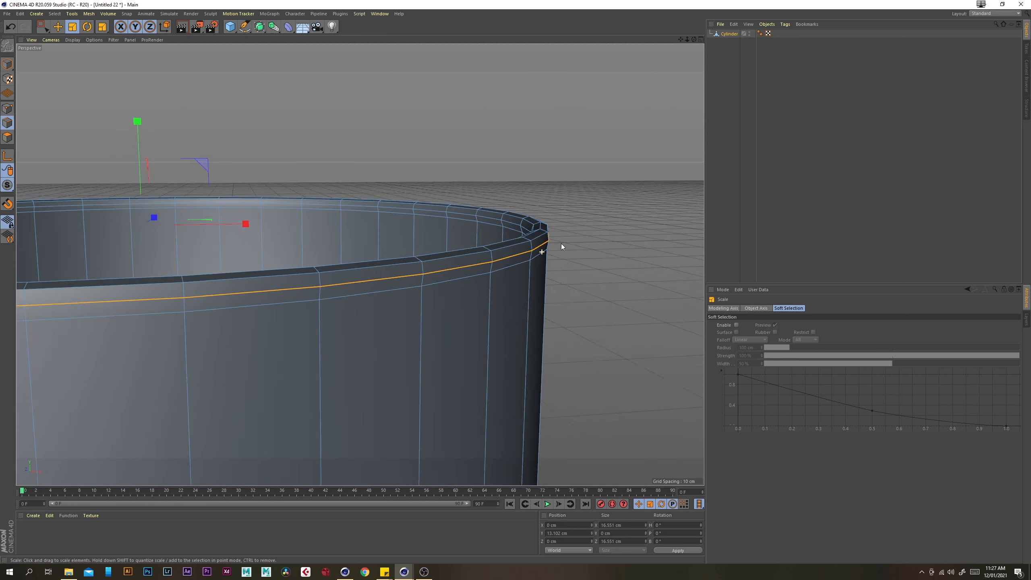
# - Add a Subdivision Surface, make the Cylinder its child, and clear the object selection
pyautogui.keyDown('alt'); pyautogui.moveTo(560, 244); pyautogui.dragTo(422, 256, button='right'); pyautogui.keyUp('alt')
pyautogui.keyDown('alt'); pyautogui.moveTo(365, 264); pyautogui.dragTo(502, 263, button='middle'); pyautogui.keyUp('alt')
pyautogui.keyDown('alt'); pyautogui.moveTo(502, 262); pyautogui.dragTo(441, 266); pyautogui.keyUp('alt')
pyautogui.keyDown('alt'); pyautogui.moveTo(600, 256); pyautogui.dragTo(505, 181, button='middle'); pyautogui.keyUp('alt')
pyautogui.keyDown('alt'); pyautogui.moveTo(506, 180); pyautogui.dragTo(453, 230, button='right'); pyautogui.keyUp('alt')
pyautogui.moveTo(260, 30); pyautogui.dragTo(306, 35)
pyautogui.moveTo(736, 42); pyautogui.dragTo(740, 34)
pyautogui.click(740, 95)
pyautogui.keyDown('alt'); pyautogui.moveTo(474, 197); pyautogui.dragTo(437, 204, button='right'); pyautogui.keyUp('alt')
pyautogui.keyDown('alt'); pyautogui.moveTo(437, 204); pyautogui.dragTo(455, 248); pyautogui.keyUp('alt')
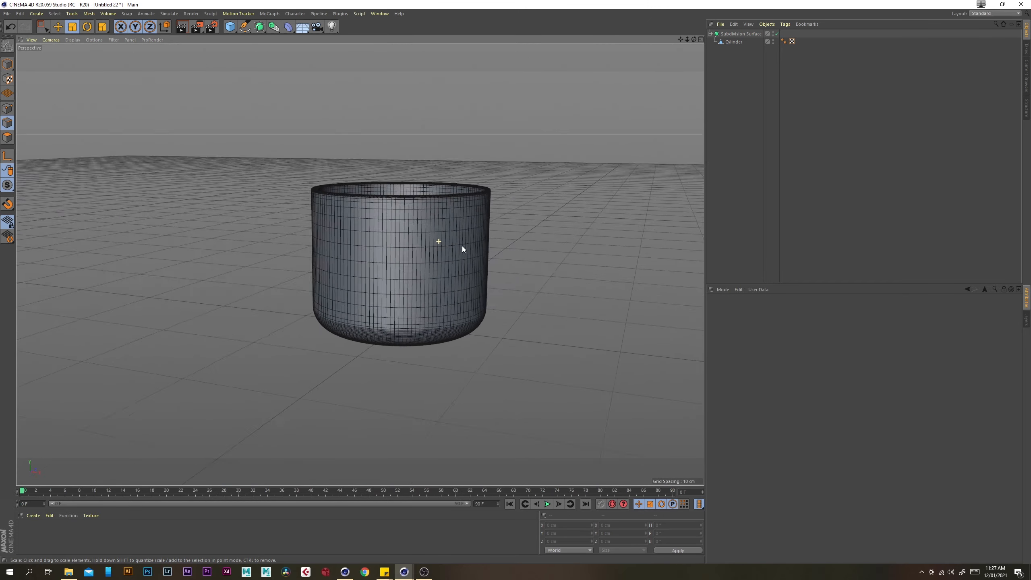
pyautogui.keyDown('alt'); pyautogui.moveTo(426, 228); pyautogui.dragTo(436, 208, button='right'); pyautogui.keyUp('alt')
pyautogui.keyDown('alt'); pyautogui.moveTo(436, 209); pyautogui.dragTo(441, 236); pyautogui.keyUp('alt')
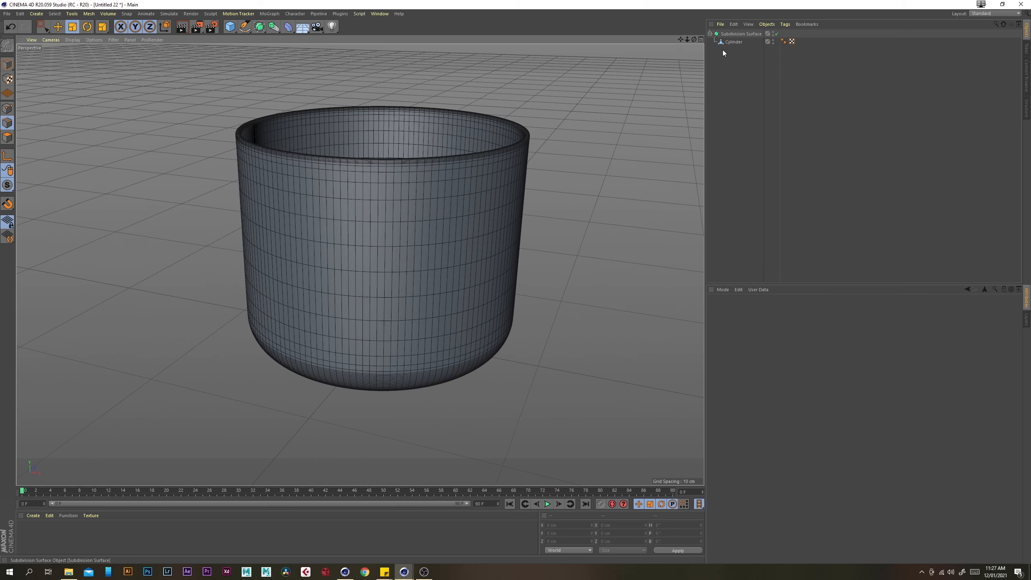
# - Group the Subdivision Surface into a null and rename the null Glass
pyautogui.click(734, 36)
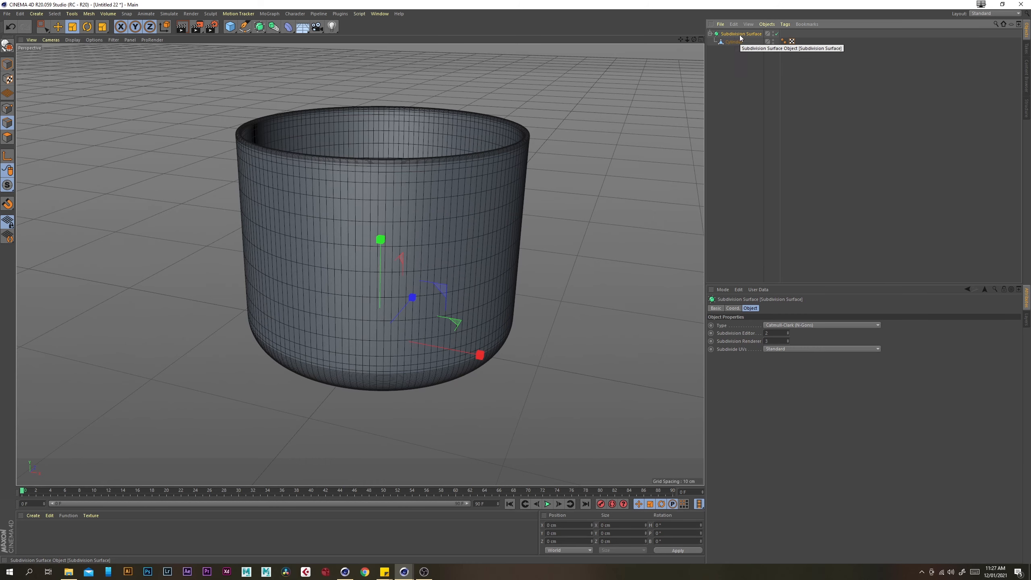
pyautogui.hotkey('alt', 'g')
pyautogui.doubleClick(726, 34)
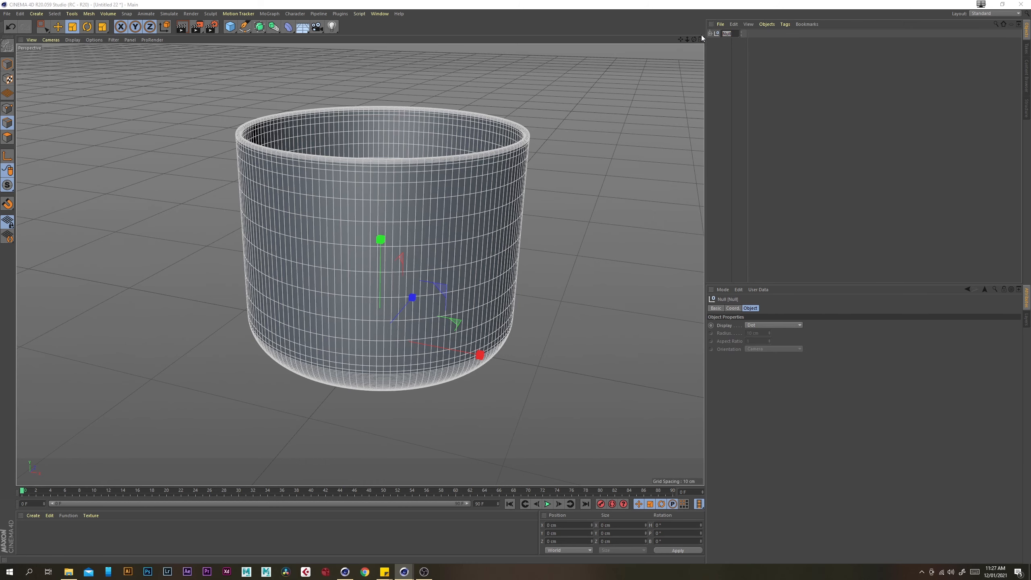
pyautogui.write('Glass')
pyautogui.press('Return')
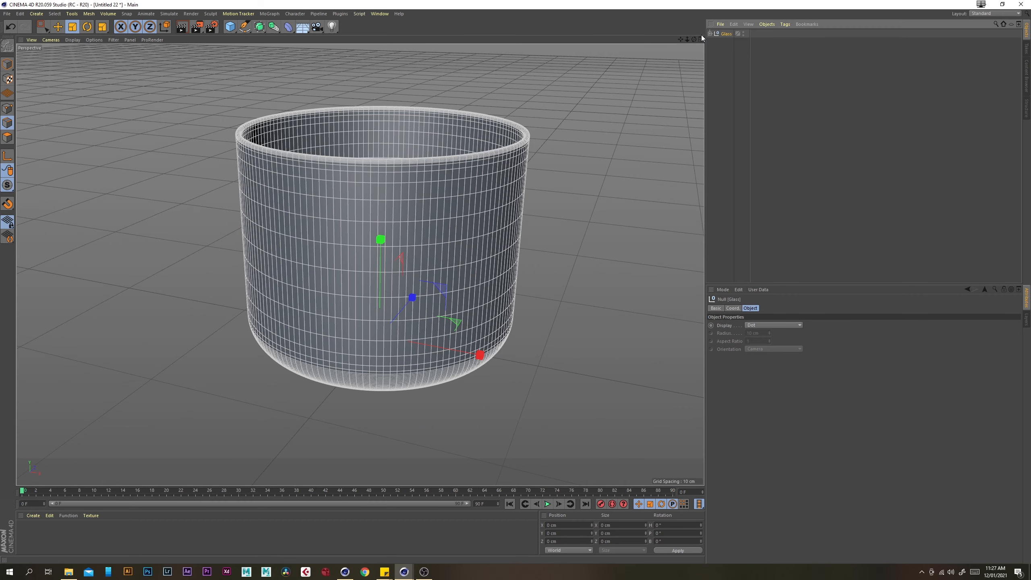
pyautogui.click(714, 88)
# - Save the project under the file name wiskeyGlass_v004.c4d
pyautogui.keyDown('alt'); pyautogui.moveTo(477, 247); pyautogui.dragTo(420, 252); pyautogui.keyUp('alt')
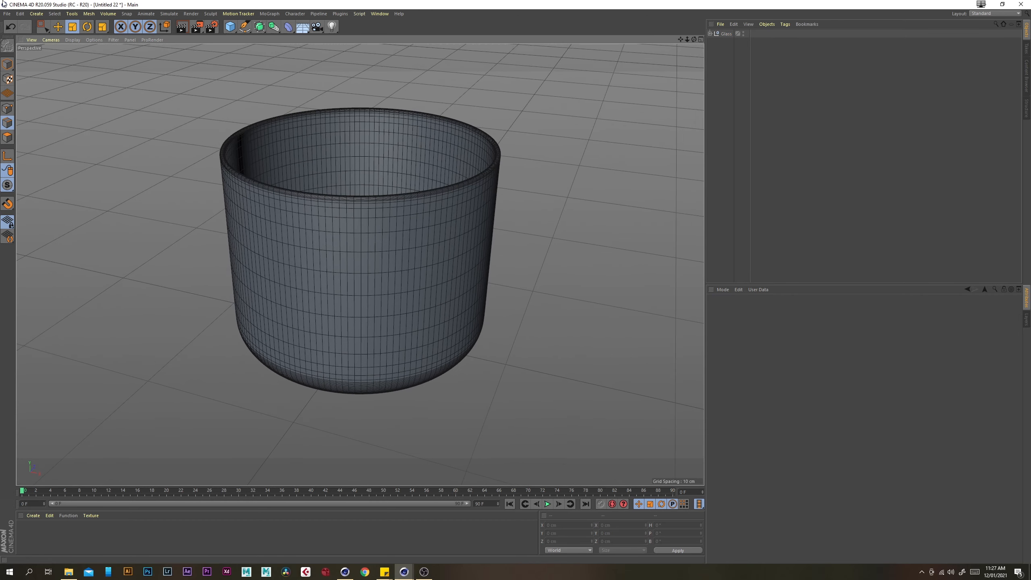
pyautogui.click(6, 13)
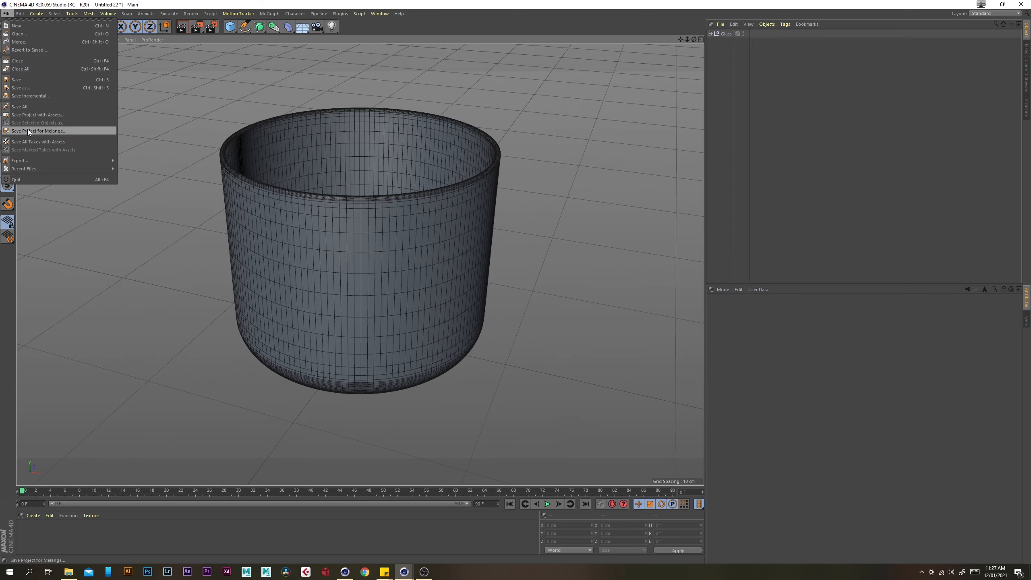
pyautogui.click(28, 87)
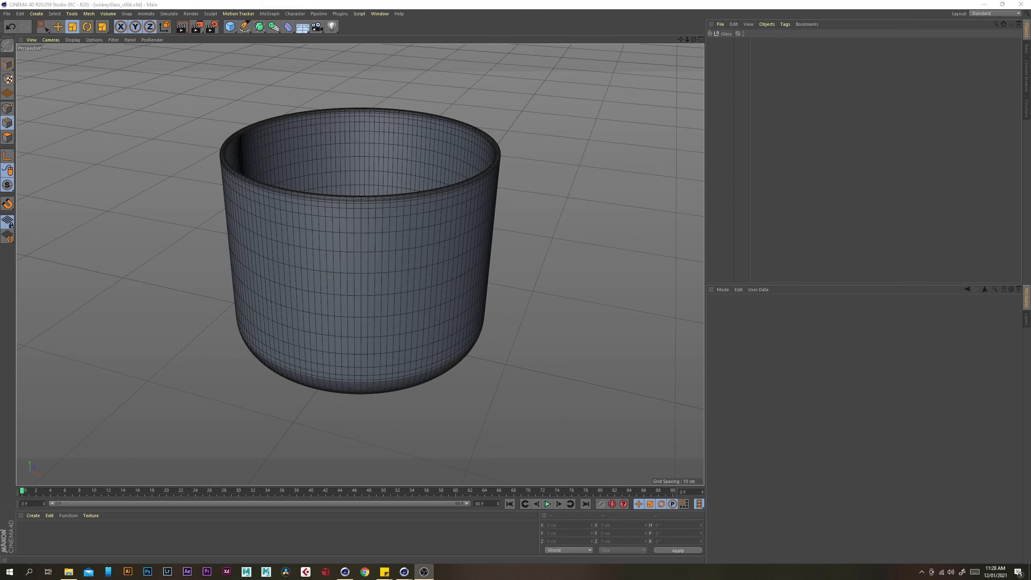
# - Copy the Cylinder mesh out of the Glass group to the top level of the hierarchy and hide Glass
pyautogui.keyDown('alt'); pyautogui.moveTo(365, 168); pyautogui.dragTo(372, 195); pyautogui.keyUp('alt')
pyautogui.keyDown('alt'); pyautogui.moveTo(372, 194); pyautogui.dragTo(383, 182, button='right'); pyautogui.keyUp('alt')
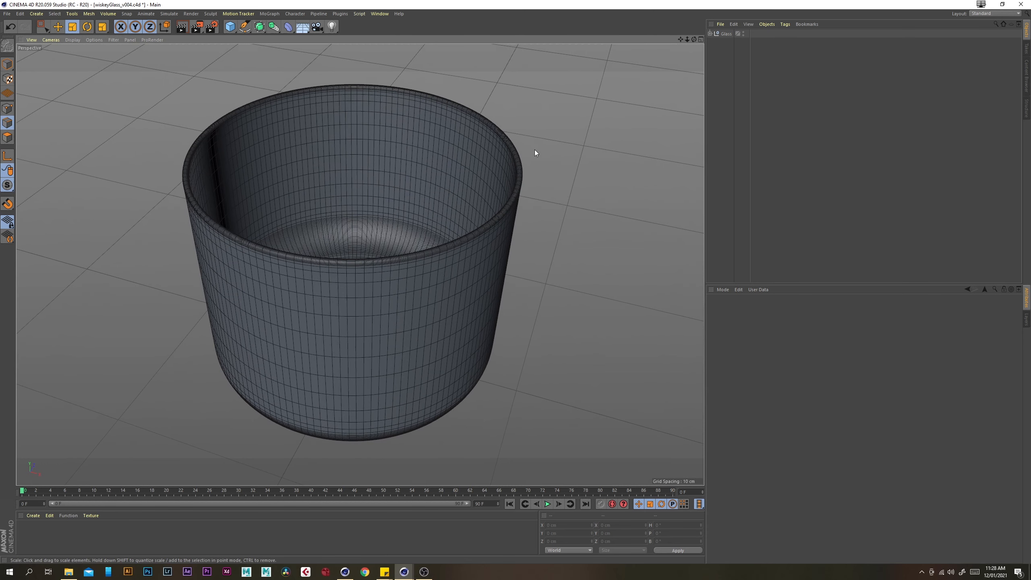
pyautogui.click(710, 34)
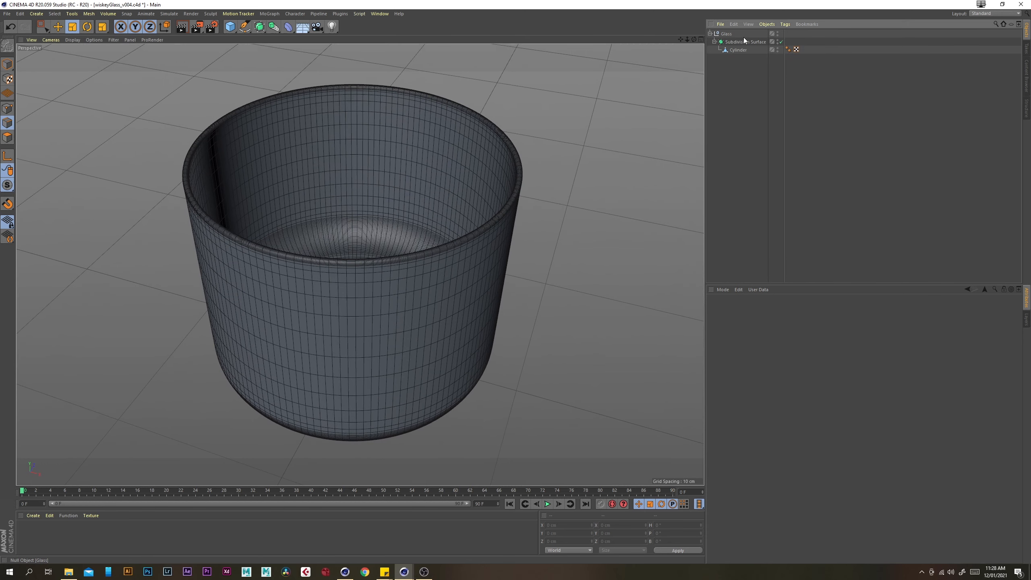
pyautogui.click(735, 49)
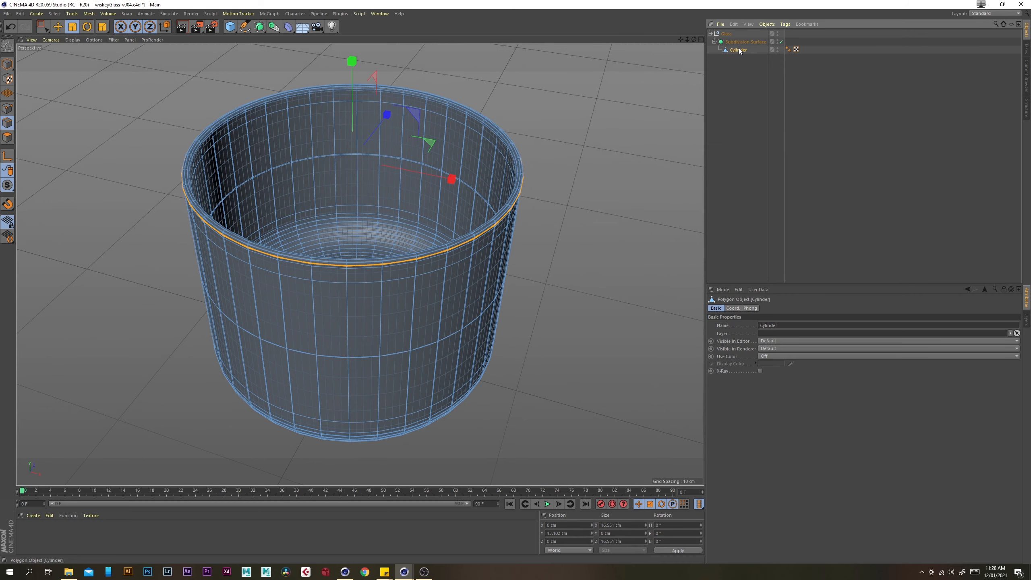
pyautogui.moveTo(736, 50); pyautogui.dragTo(730, 31)
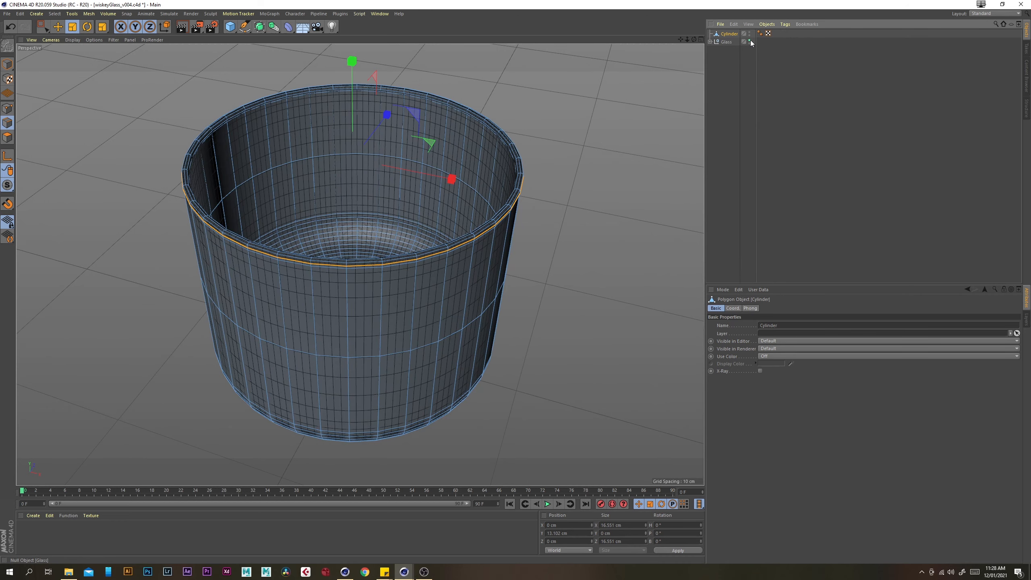
pyautogui.click(750, 41)
# - Select the rim and outer wall polygons of the Cylinder copy and delete them to keep only the inner shell
pyautogui.scroll(6, 371, 156)
pyautogui.scroll(3, 487, 159)
pyautogui.keyDown('alt'); pyautogui.moveTo(495, 158); pyautogui.dragTo(351, 106, button='middle'); pyautogui.keyUp('alt')
pyautogui.click(8, 137)
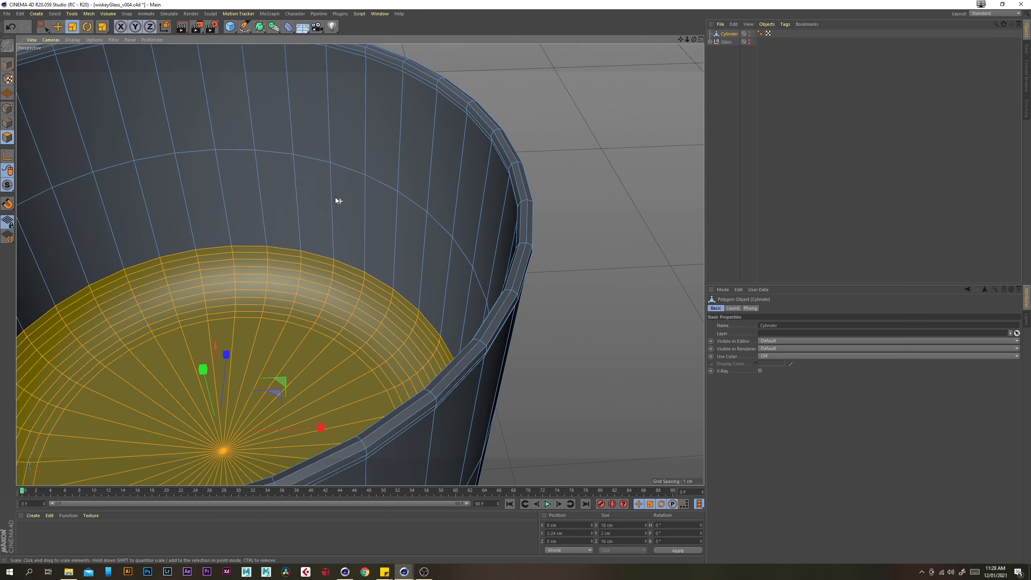
pyautogui.scroll(-3, 349, 215)
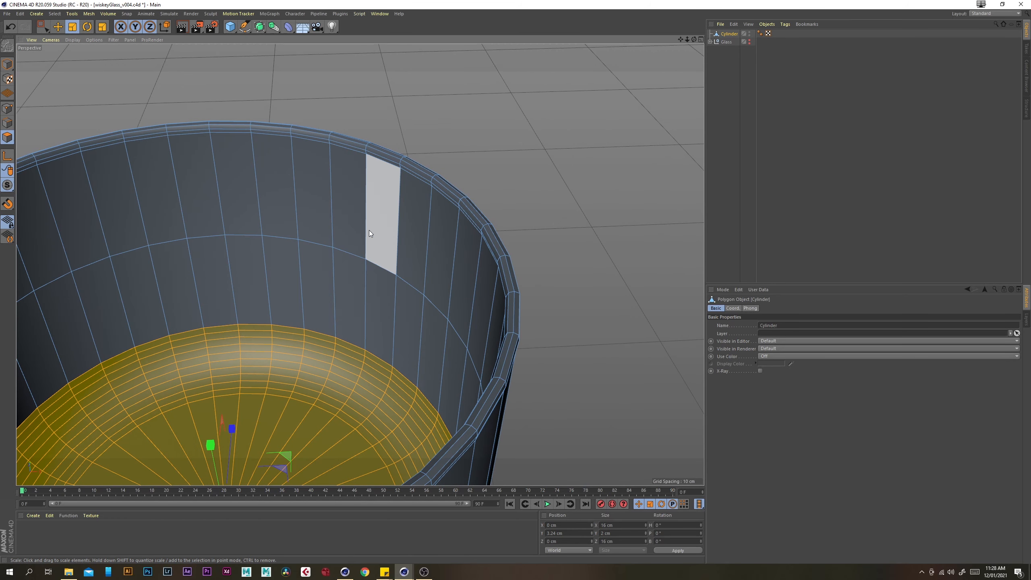
pyautogui.press('u')
pyautogui.press('l')
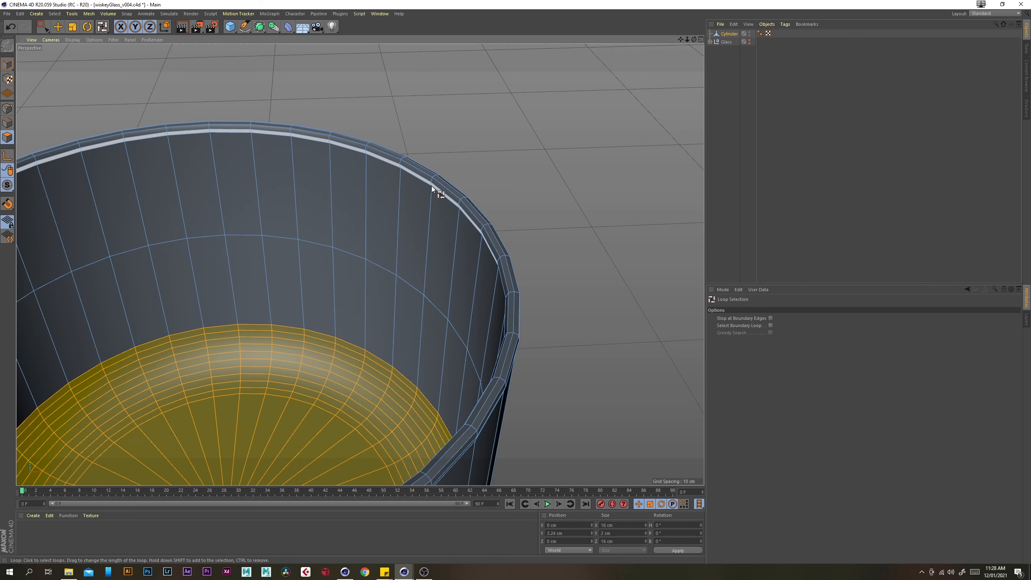
pyautogui.click(431, 186)
pyautogui.keyDown('ctrl'); pyautogui.click(432, 185); pyautogui.keyUp('ctrl')
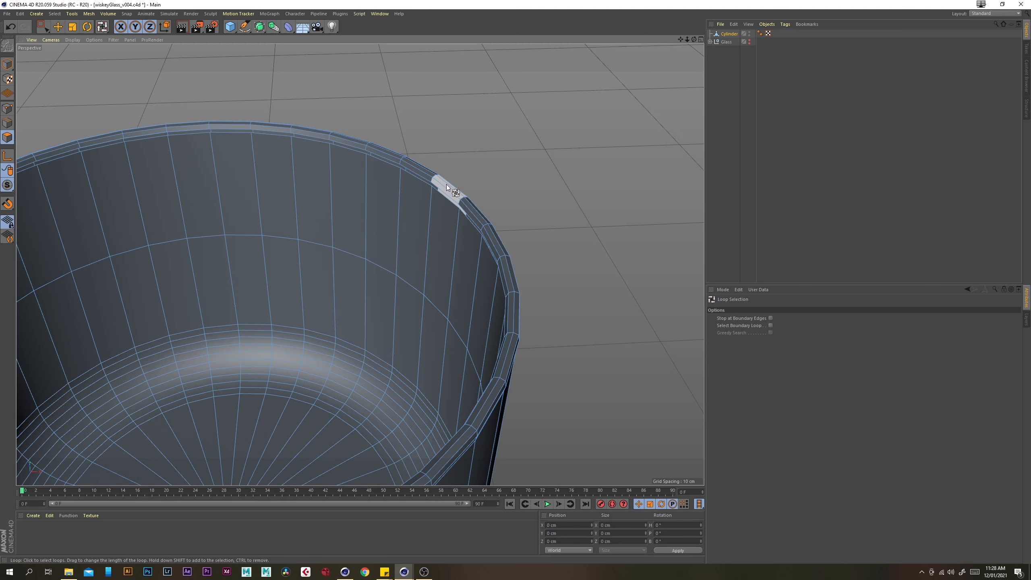
pyautogui.click(448, 188)
pyautogui.rightClick(448, 187)
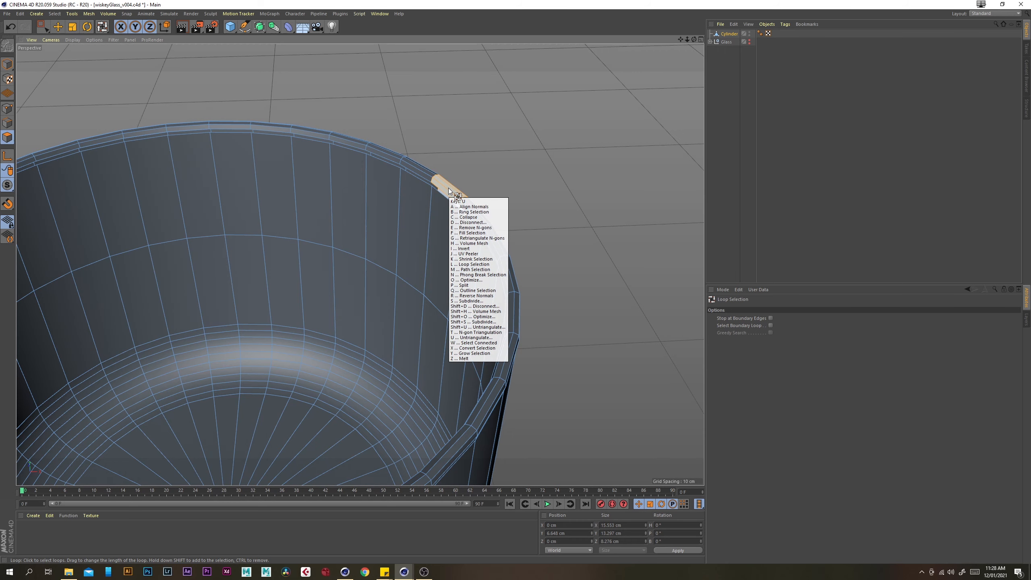
pyautogui.click(447, 188)
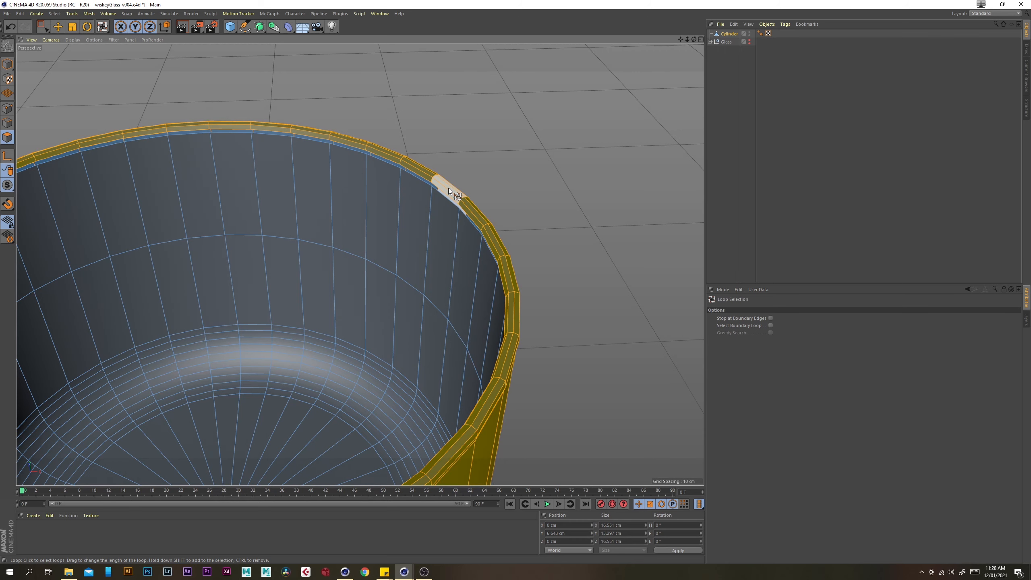
pyautogui.press('Delete')
# - Loop-select the upper band of wall polygons on the inner shell and delete it
pyautogui.scroll(-3, 425, 248)
pyautogui.keyDown('alt'); pyautogui.moveTo(426, 248); pyautogui.dragTo(444, 259); pyautogui.keyUp('alt')
pyautogui.click(427, 300)
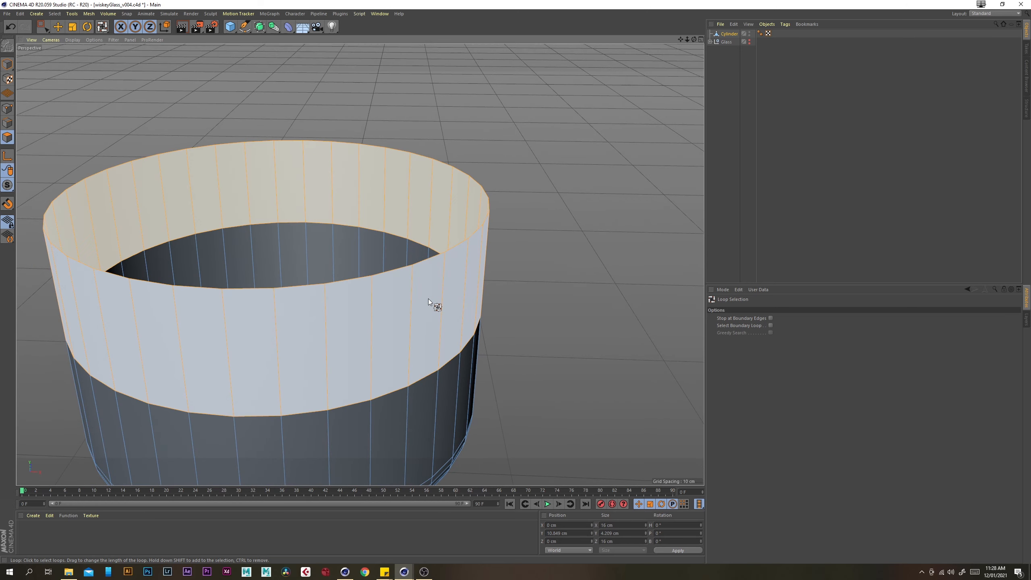
pyautogui.press('Delete')
# - Extrude the open top edge loop inward with a 0.25 cm offset and a 90° edge angle
pyautogui.scroll(-3, 451, 322)
pyautogui.keyDown('alt'); pyautogui.moveTo(413, 338); pyautogui.dragTo(154, 168); pyautogui.keyUp('alt')
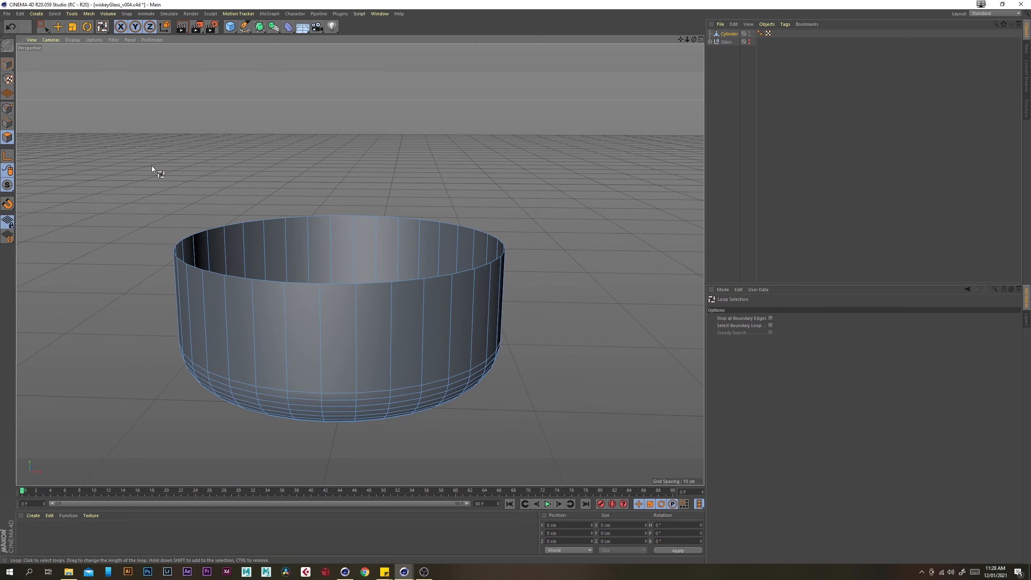
pyautogui.click(8, 123)
pyautogui.keyDown('alt'); pyautogui.moveTo(396, 246); pyautogui.dragTo(420, 250); pyautogui.keyUp('alt')
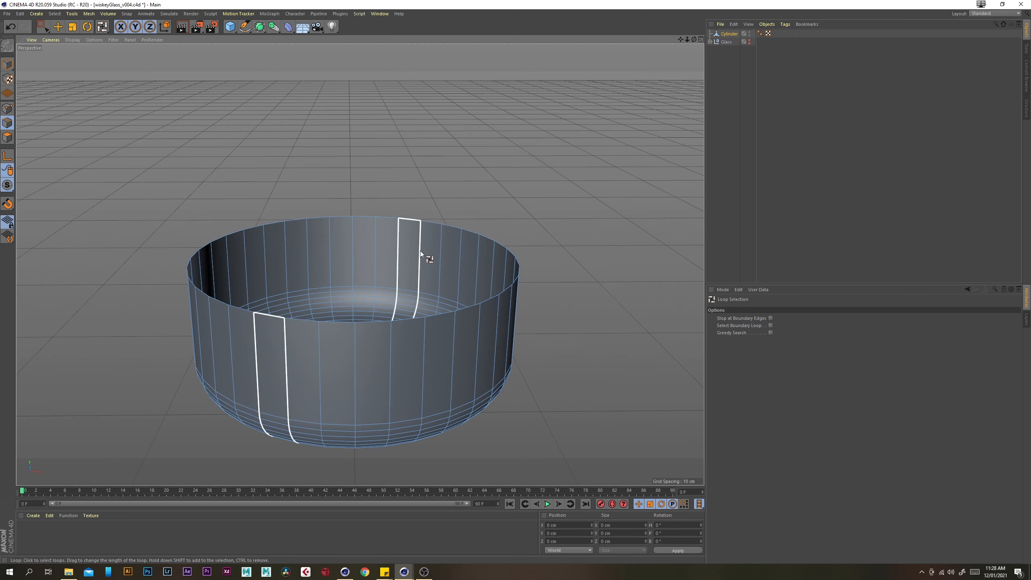
pyautogui.click(474, 233)
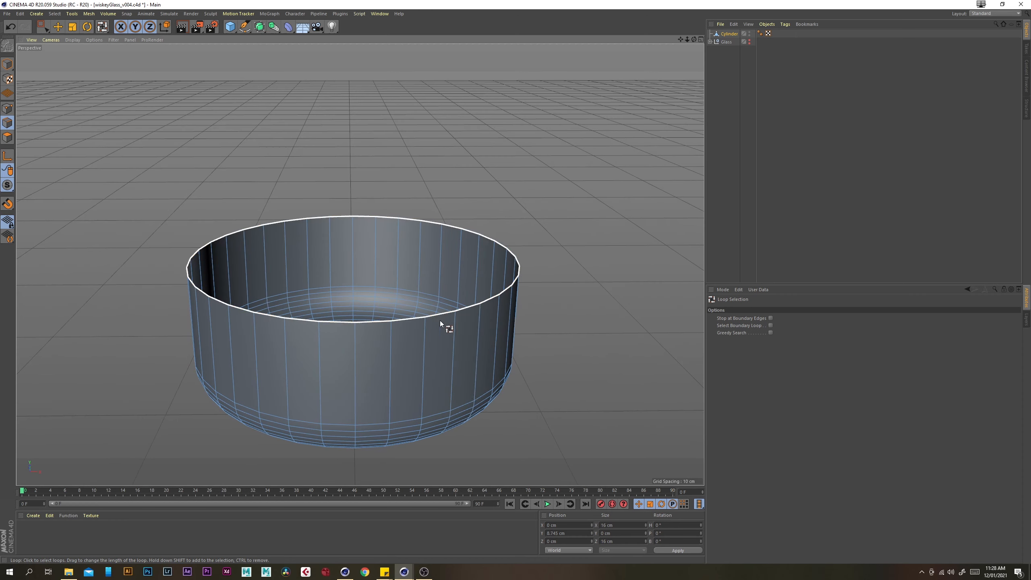
pyautogui.keyDown('alt'); pyautogui.moveTo(440, 321); pyautogui.dragTo(471, 284); pyautogui.keyUp('alt')
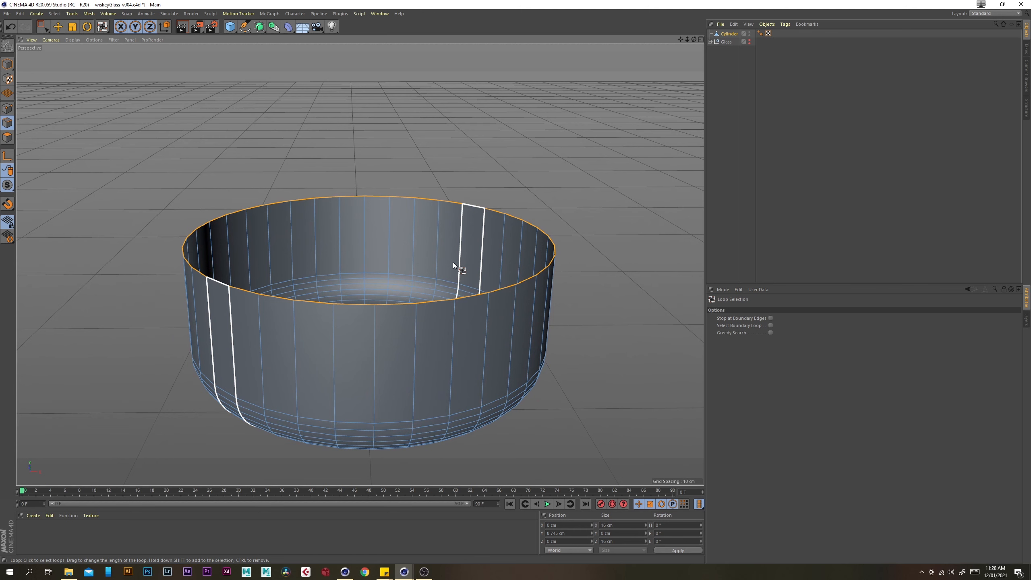
pyautogui.press('m')
pyautogui.press('t')
pyautogui.click(727, 404)
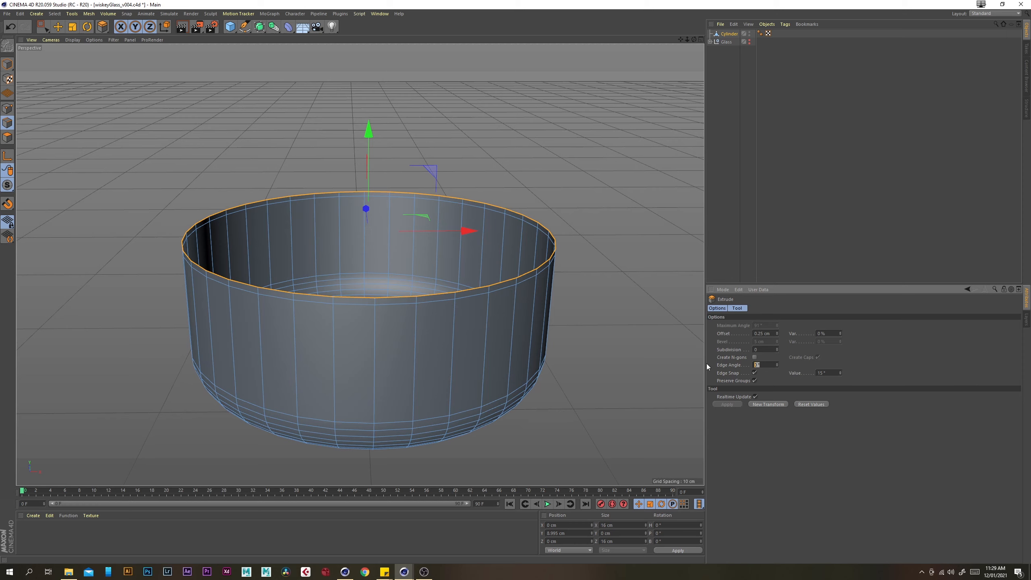
pyautogui.write('90')
pyautogui.press('Return')
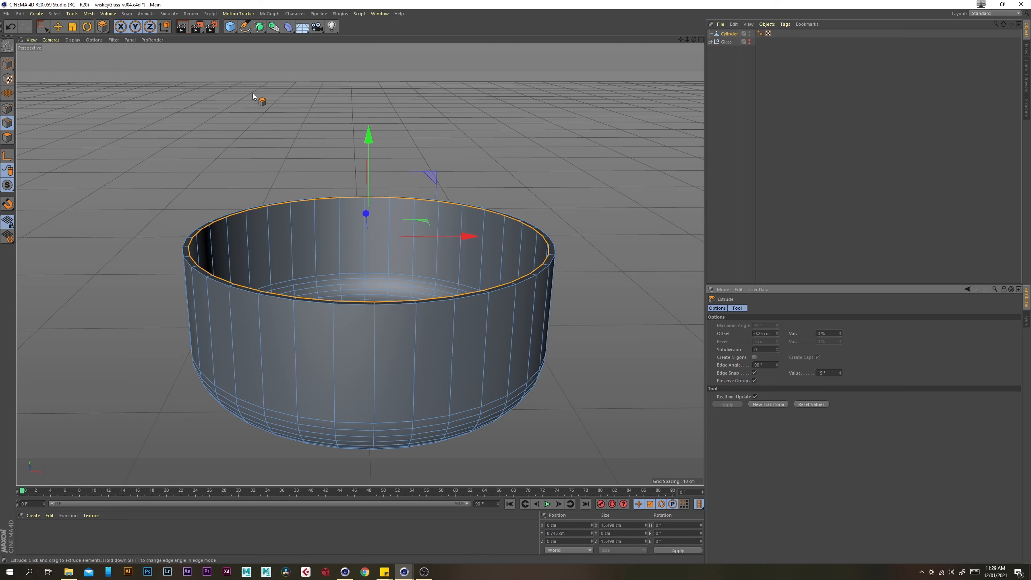
# - Scale the extruded edge loop to zero at its centre to cap the top, and optimize the Cylinder mesh
pyautogui.click(72, 27)
pyautogui.scroll(3, 482, 214)
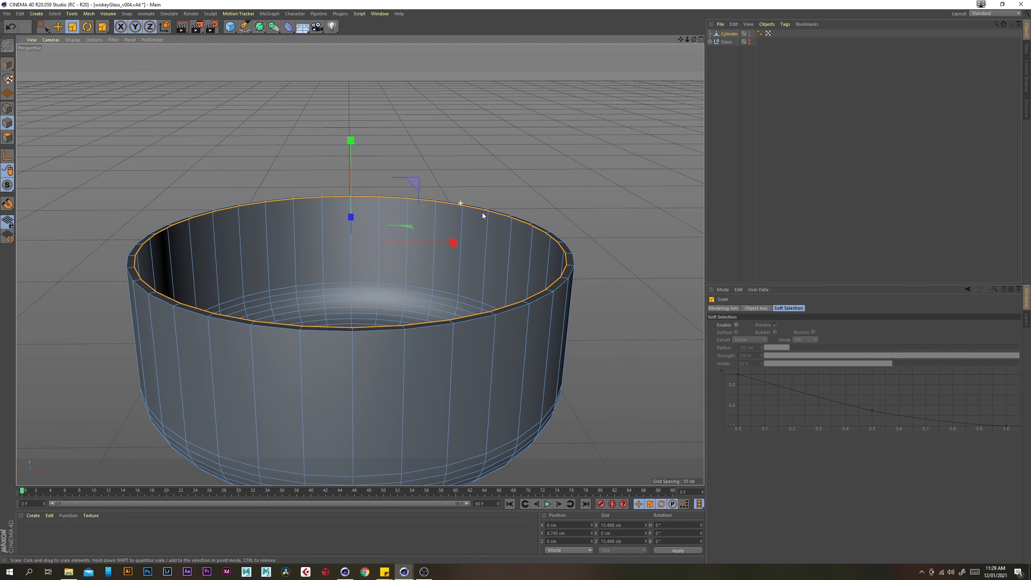
pyautogui.moveTo(629, 130); pyautogui.dragTo(346, 254)
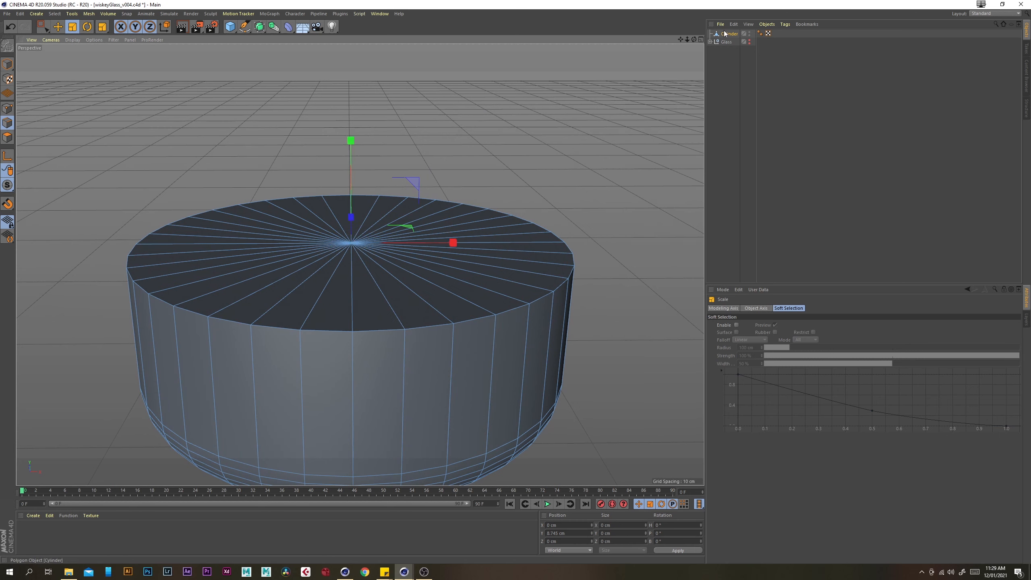
pyautogui.click(8, 64)
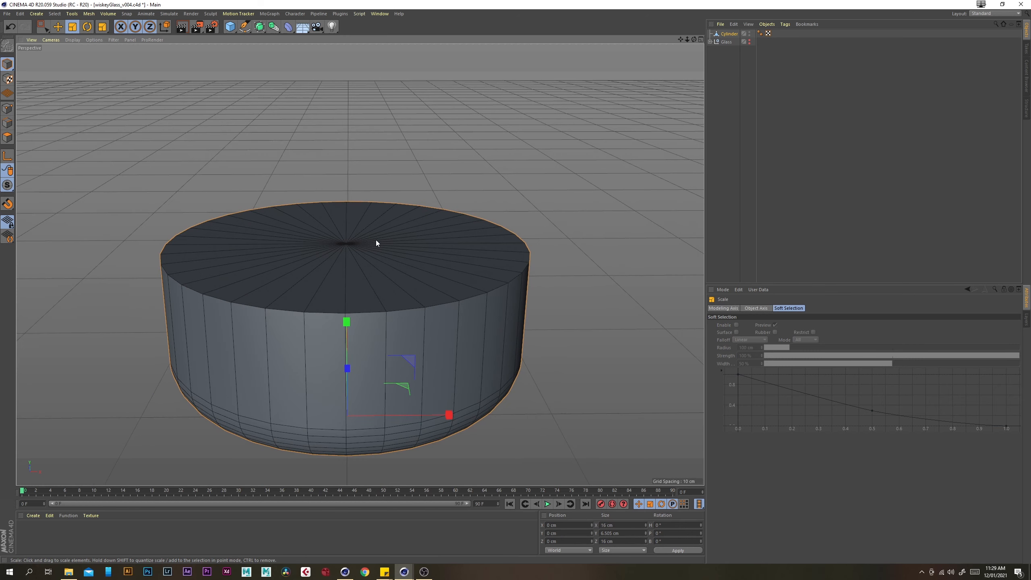
pyautogui.press('u')
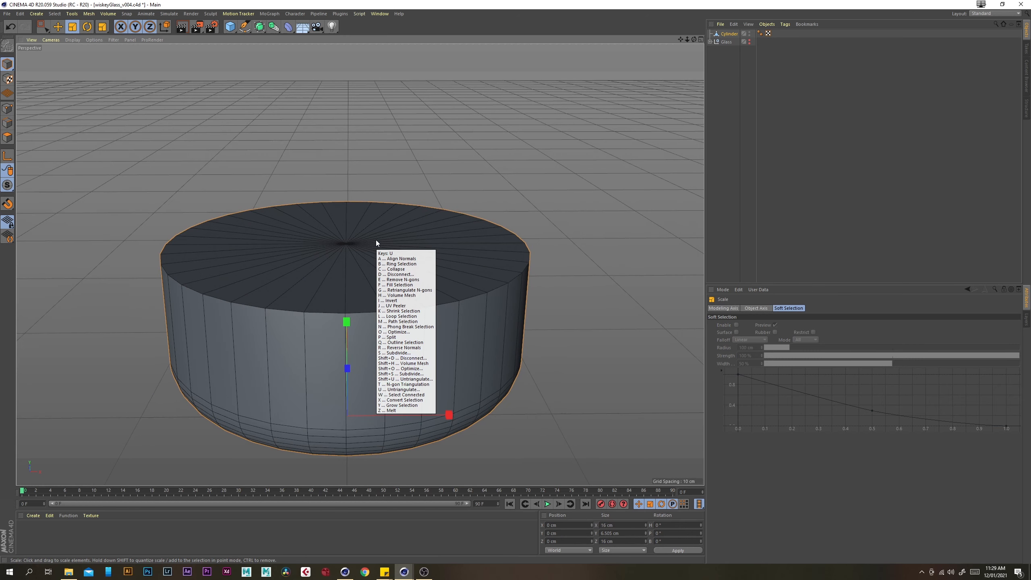
# - Add a circular loop cut across the top cap at 66.667% offset between its centre and outer edge
pyautogui.keyDown('alt'); pyautogui.moveTo(391, 257); pyautogui.dragTo(385, 198); pyautogui.keyUp('alt')
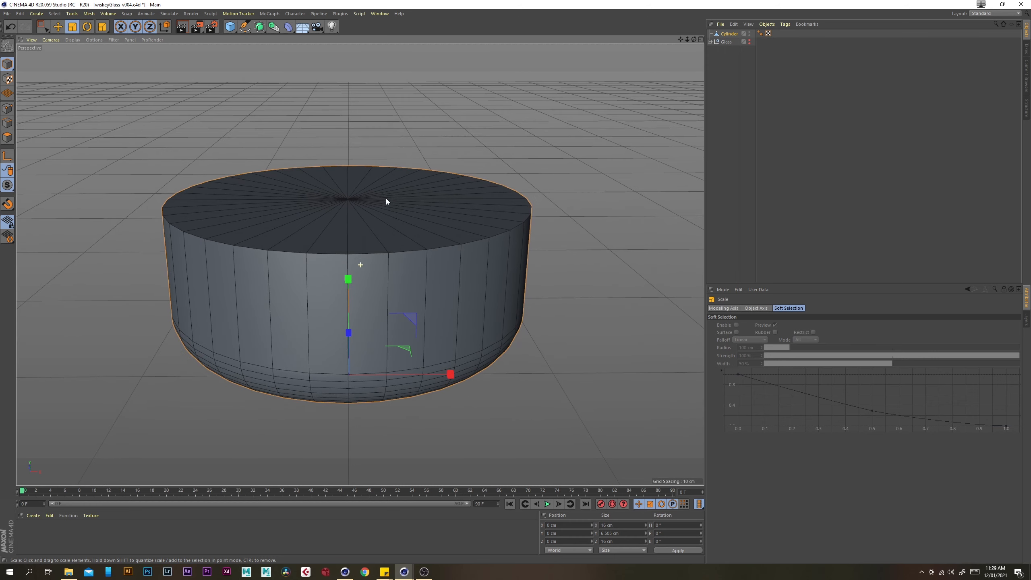
pyautogui.keyDown('alt'); pyautogui.moveTo(396, 268); pyautogui.dragTo(422, 269, button='right'); pyautogui.keyUp('alt')
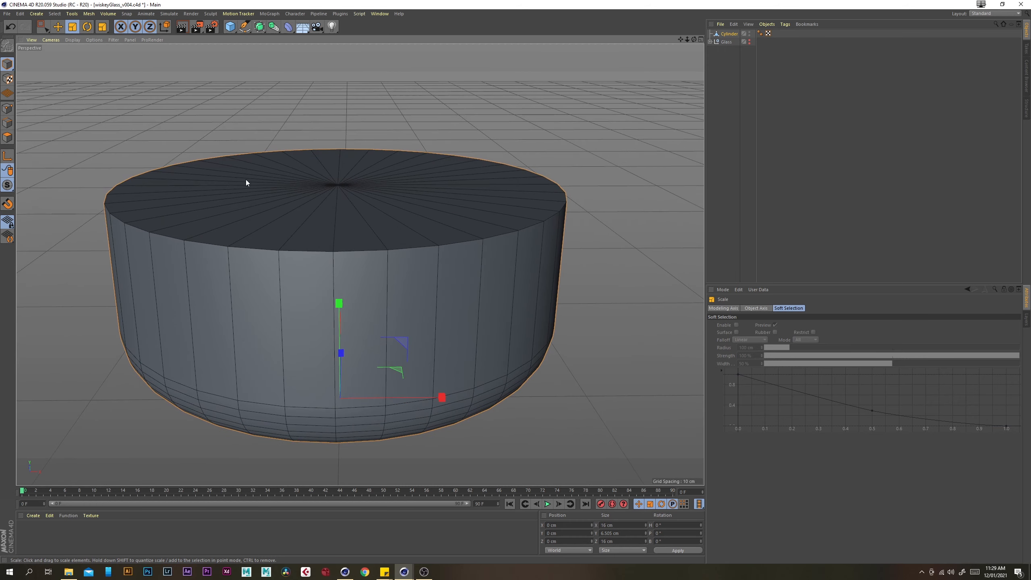
pyautogui.keyDown('alt'); pyautogui.moveTo(489, 261); pyautogui.dragTo(527, 280, button='right'); pyautogui.keyUp('alt')
pyautogui.click(7, 122)
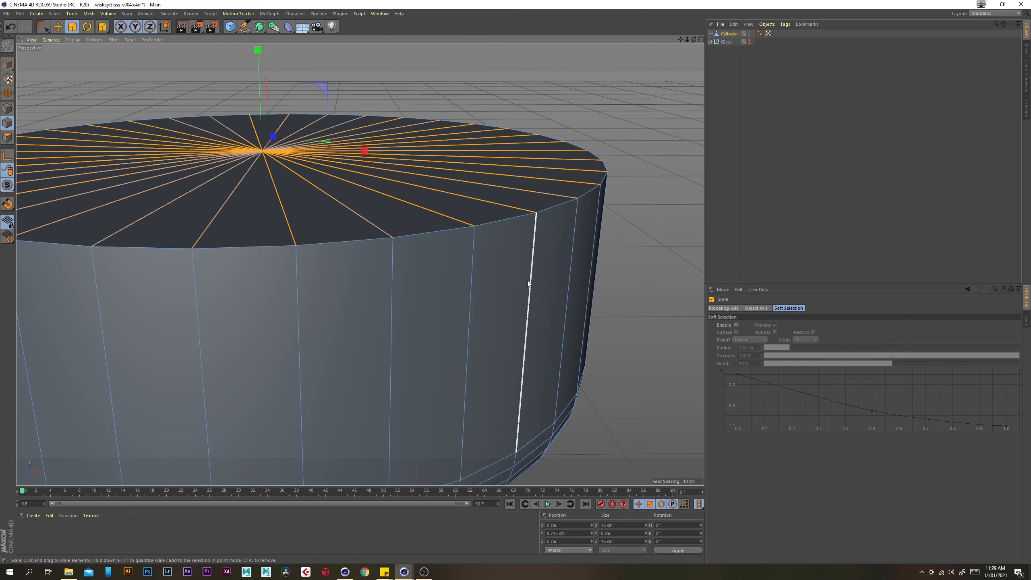
pyautogui.press('m')
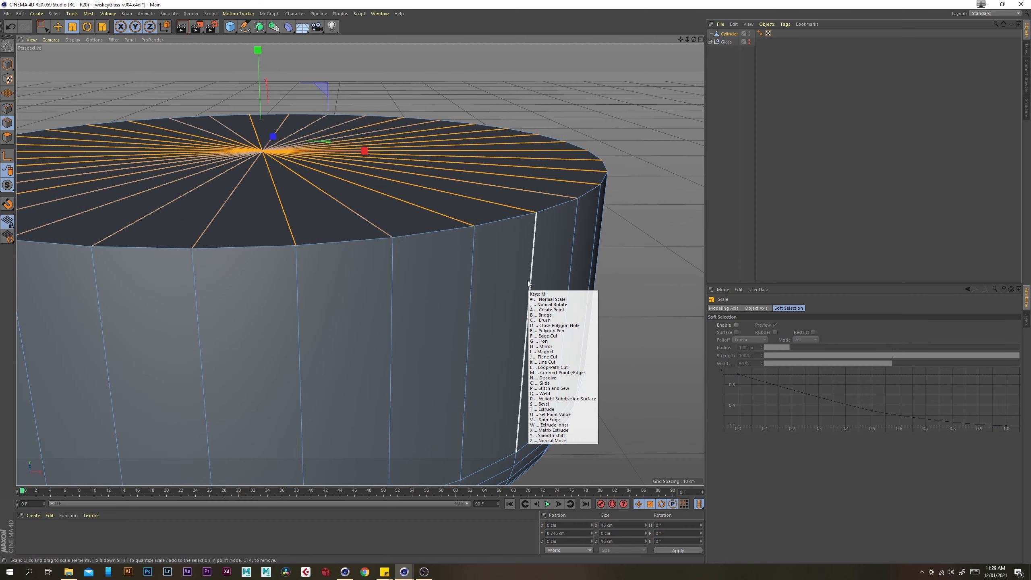
pyautogui.press('l')
pyautogui.keyDown('alt'); pyautogui.moveTo(541, 230); pyautogui.dragTo(564, 240, button='right'); pyautogui.keyUp('alt')
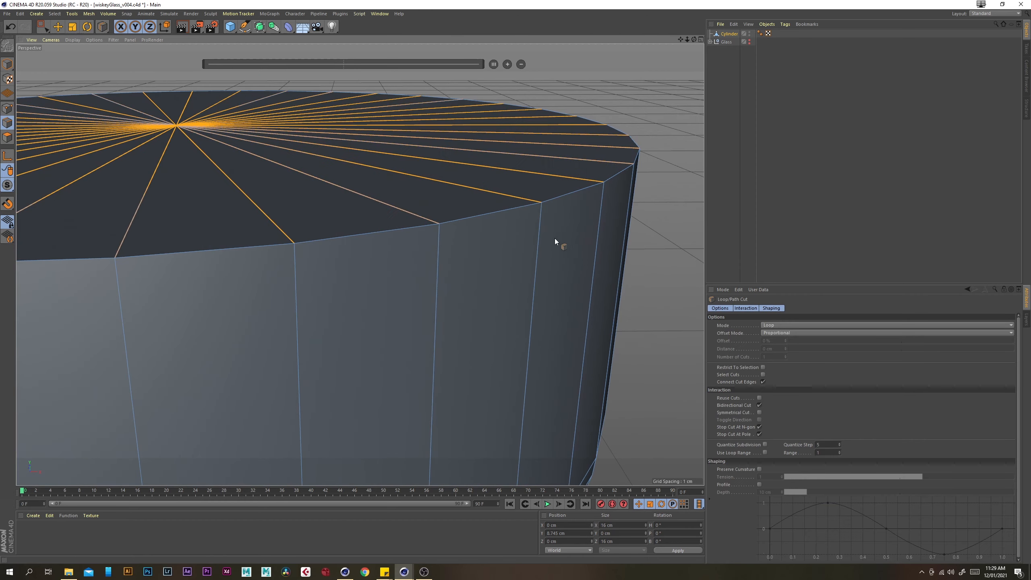
pyautogui.keyDown('alt'); pyautogui.moveTo(564, 240); pyautogui.dragTo(551, 214); pyautogui.keyUp('alt')
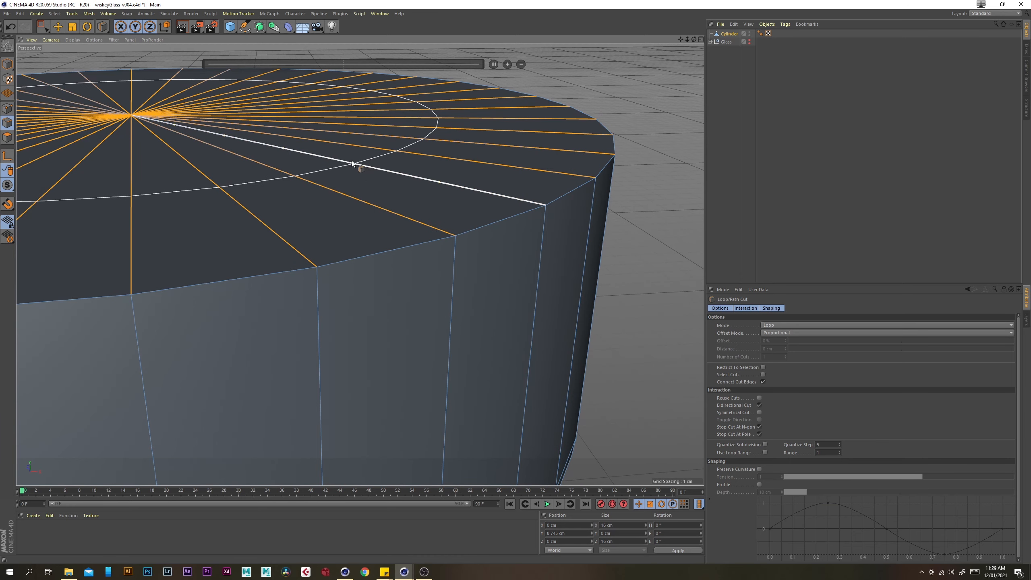
pyautogui.click(353, 163)
# - Add loop cuts to the side wall at 50% and 1.588%, and near the cap's outer edge at 95.759% and 49.631%
pyautogui.scroll(-3, 496, 295)
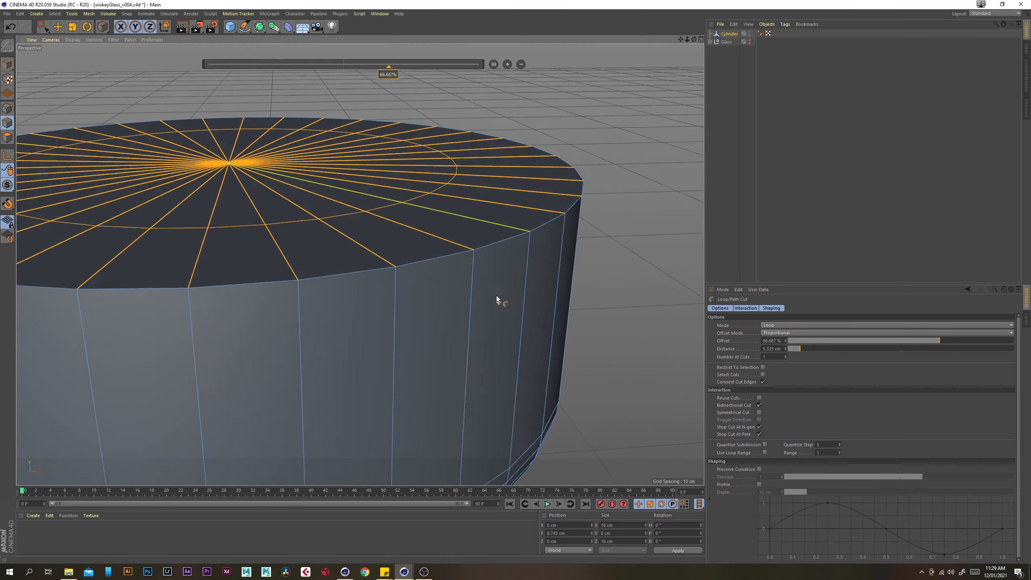
pyautogui.keyDown('alt'); pyautogui.moveTo(496, 295); pyautogui.dragTo(527, 352); pyautogui.keyUp('alt')
pyautogui.scroll(6, 533, 269)
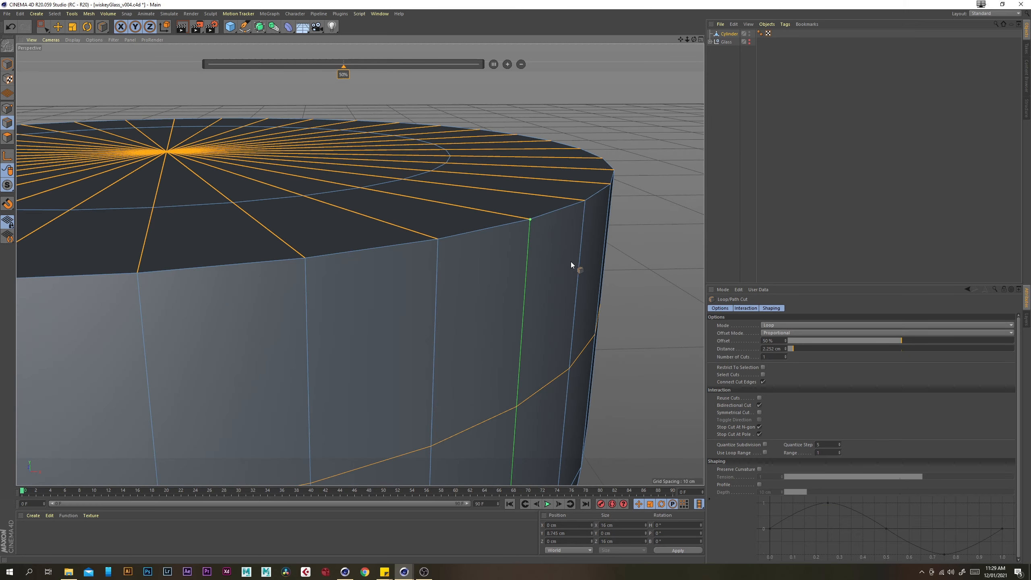
pyautogui.scroll(3, 499, 209)
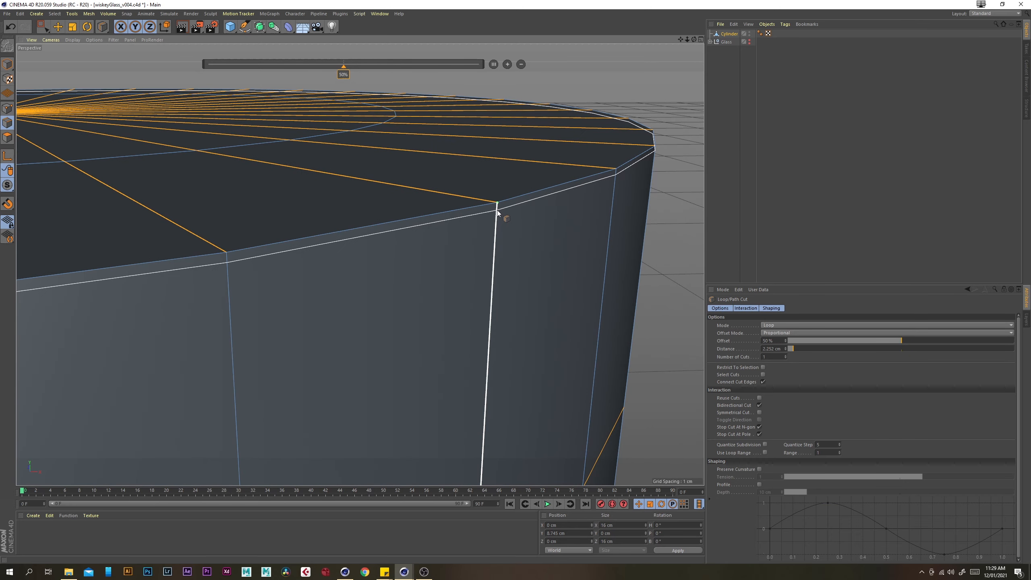
pyautogui.moveTo(497, 210)
pyautogui.keyDown('alt'); pyautogui.mouseDown()
pyautogui.moveTo(511, 227)
pyautogui.moveTo(493, 199)
pyautogui.mouseUp(); pyautogui.keyUp('alt')
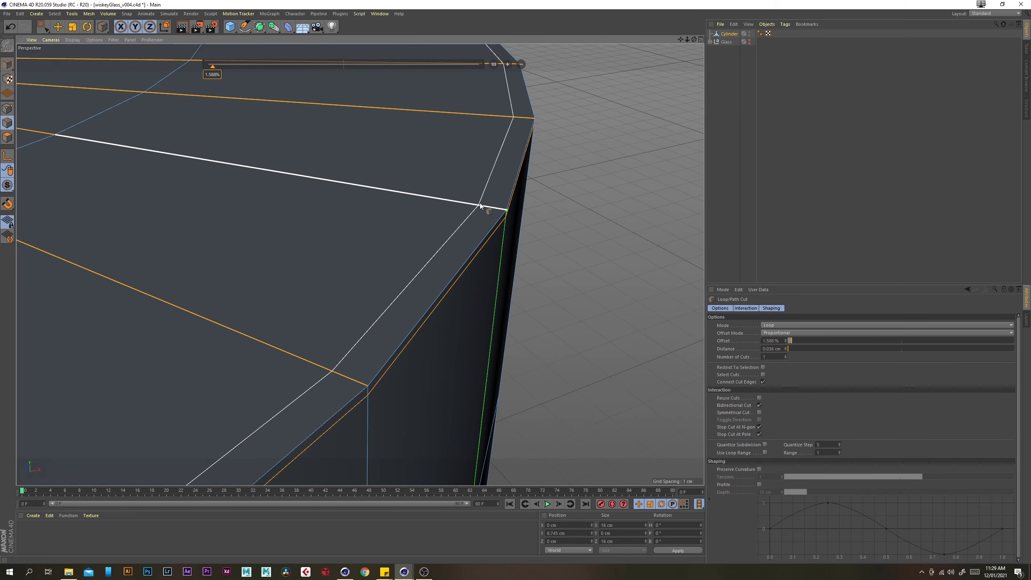
pyautogui.click(479, 203)
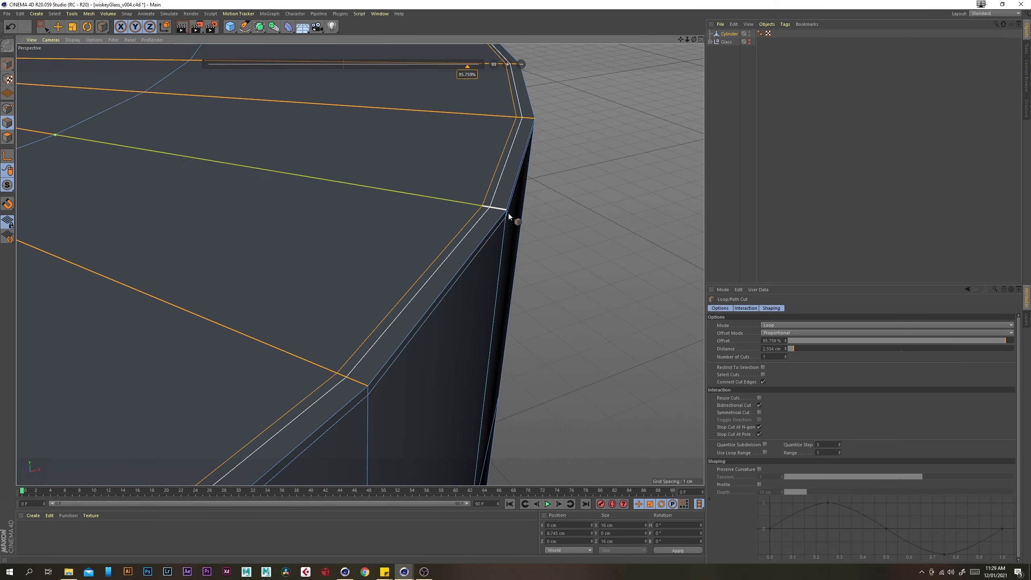
pyautogui.click(495, 210)
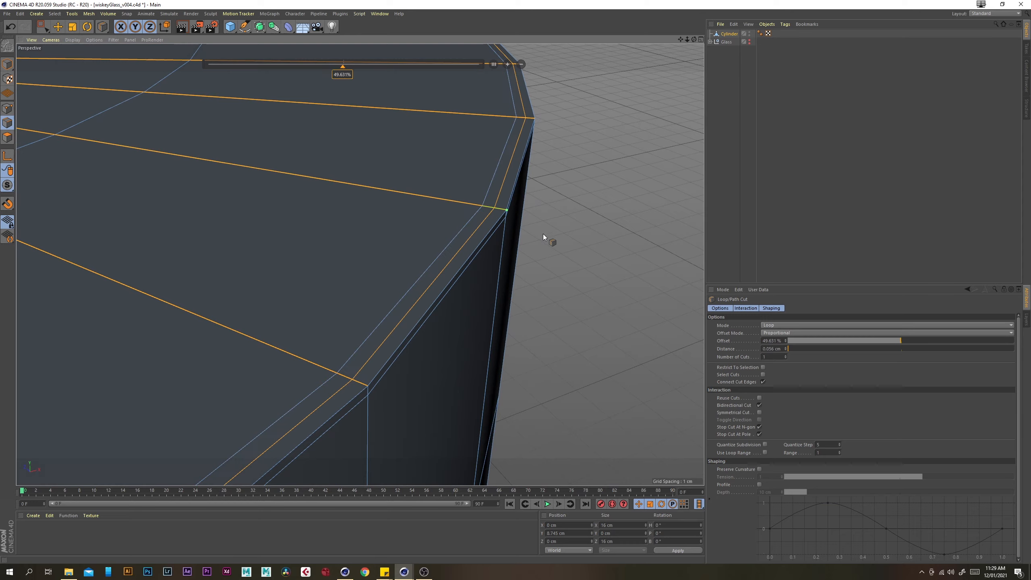
# - Select the middle edge loop at the cap's outer rim and raise it about 0.03 cm along Y
pyautogui.scroll(-5, 489, 213)
pyautogui.keyDown('alt'); pyautogui.moveTo(489, 210); pyautogui.dragTo(525, 220); pyautogui.keyUp('alt')
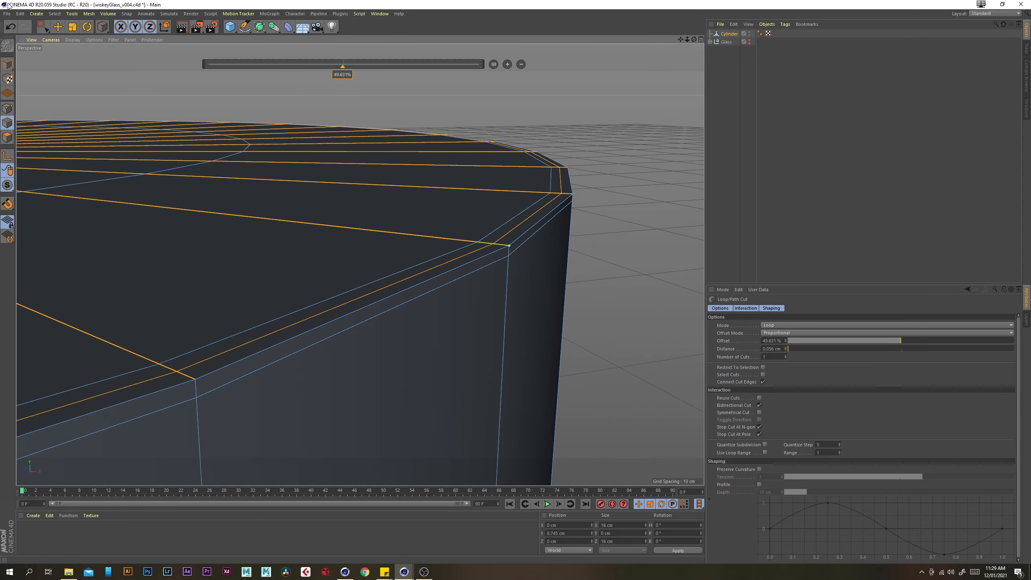
pyautogui.press('e')
pyautogui.keyDown('alt'); pyautogui.moveTo(447, 246); pyautogui.dragTo(345, 228, button='right'); pyautogui.keyUp('alt')
pyautogui.keyDown('alt'); pyautogui.moveTo(345, 228); pyautogui.dragTo(300, 220); pyautogui.keyUp('alt')
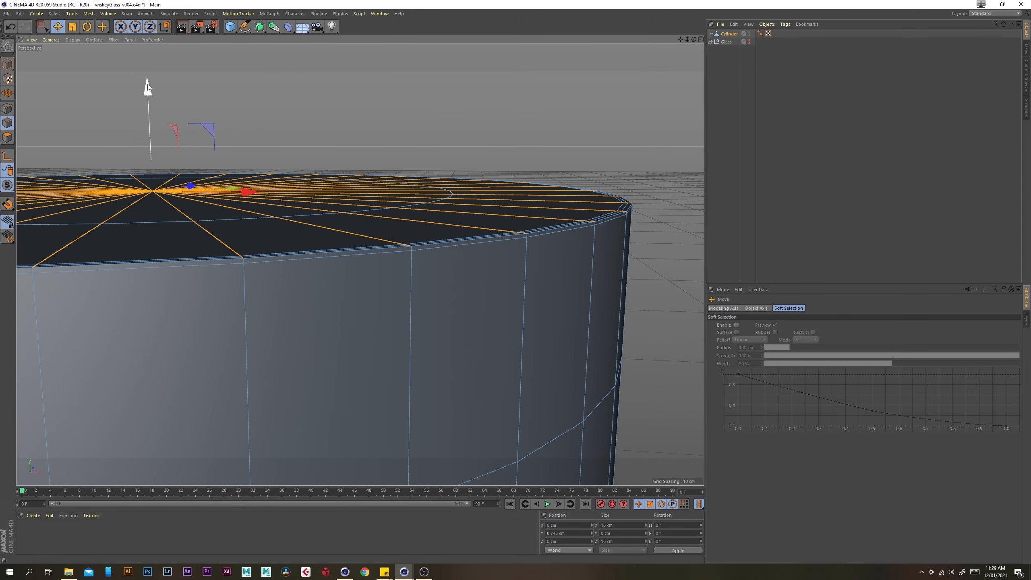
pyautogui.scroll(3, 294, 196)
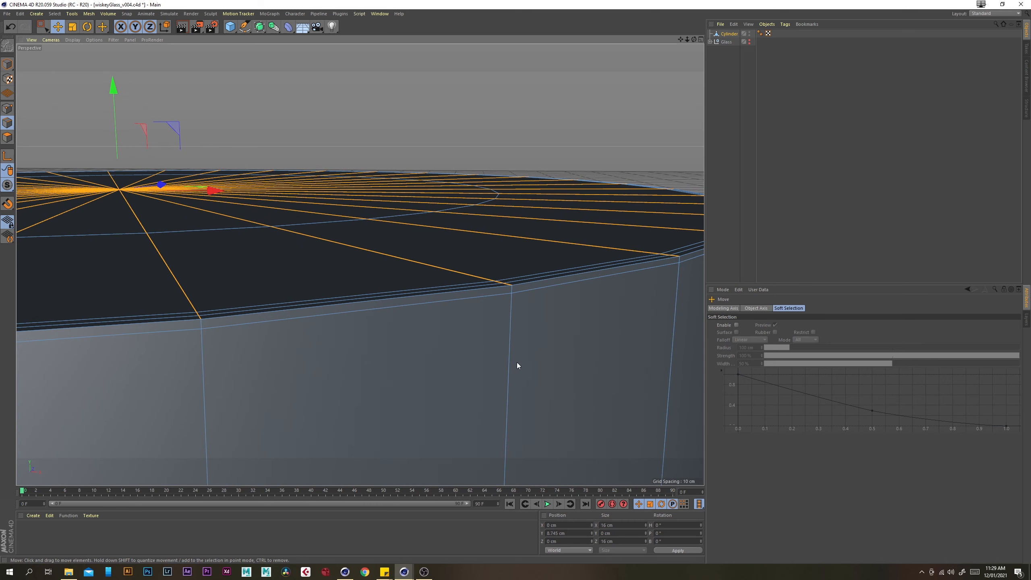
pyautogui.press('u')
pyautogui.press('l')
pyautogui.click(464, 286)
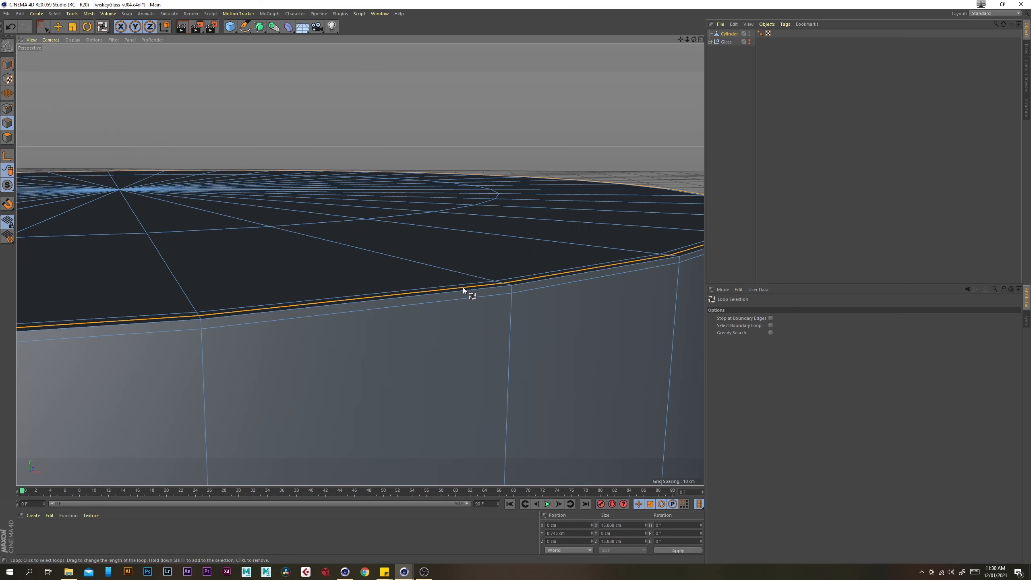
pyautogui.click(60, 28)
pyautogui.keyDown('alt'); pyautogui.moveTo(235, 109); pyautogui.dragTo(239, 149); pyautogui.keyUp('alt')
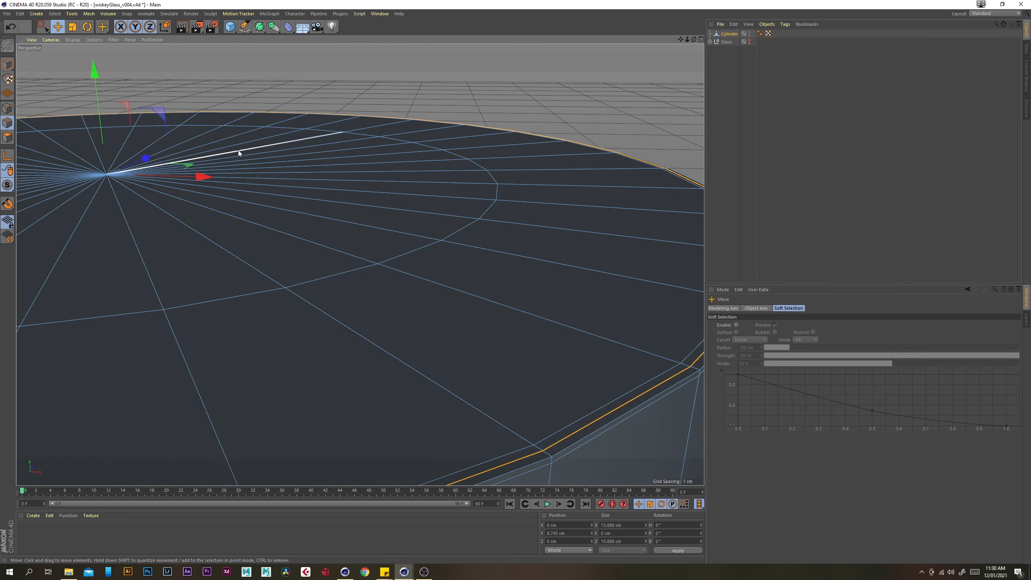
pyautogui.keyDown('alt'); pyautogui.moveTo(329, 219); pyautogui.dragTo(293, 181, button='middle'); pyautogui.keyUp('alt')
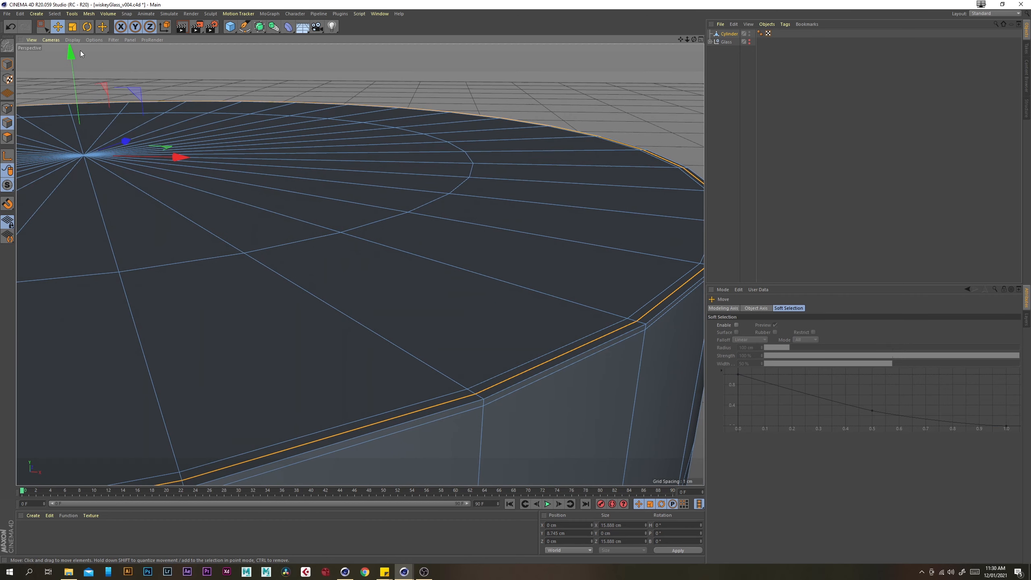
pyautogui.moveTo(74, 57); pyautogui.dragTo(77, 53)
pyautogui.scroll(-1, 339, 189)
pyautogui.keyDown('alt'); pyautogui.moveTo(339, 189); pyautogui.dragTo(367, 178); pyautogui.keyUp('alt')
pyautogui.moveTo(45, 78); pyautogui.dragTo(45, 80)
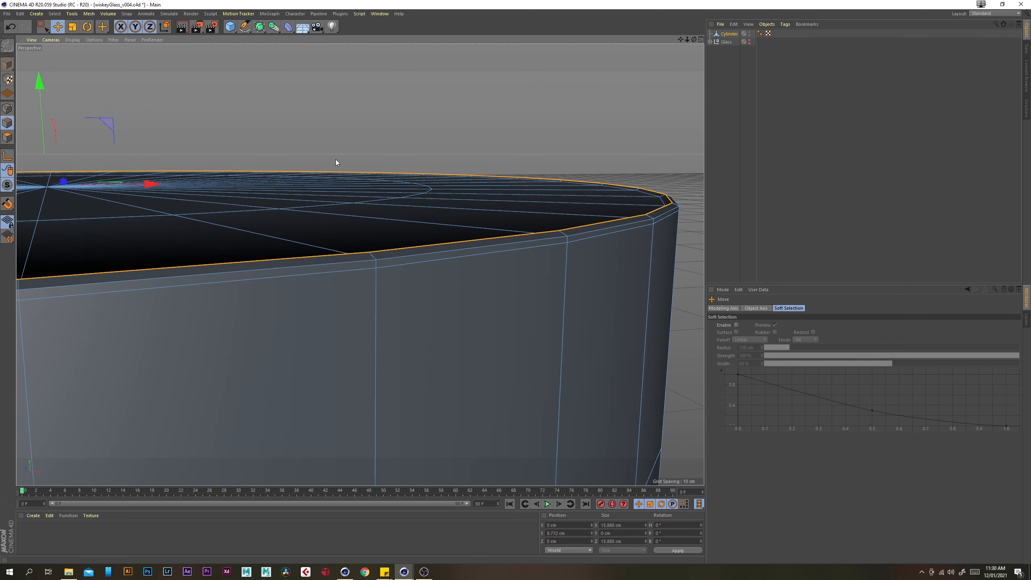
# - Add a Subdivision Surface and nest the Cylinder inside it to smooth the liquid mesh
pyautogui.moveTo(262, 30); pyautogui.dragTo(306, 42)
pyautogui.moveTo(733, 41); pyautogui.dragTo(738, 33)
pyautogui.click(740, 81)
pyautogui.keyDown('alt'); pyautogui.moveTo(625, 195); pyautogui.dragTo(585, 246); pyautogui.keyUp('alt')
pyautogui.keyDown('alt'); pyautogui.moveTo(585, 247); pyautogui.dragTo(450, 224, button='right'); pyautogui.keyUp('alt')
pyautogui.keyDown('alt'); pyautogui.moveTo(450, 223); pyautogui.dragTo(440, 239); pyautogui.keyUp('alt')
pyautogui.keyDown('alt'); pyautogui.moveTo(391, 218); pyautogui.dragTo(466, 222, button='right'); pyautogui.keyUp('alt')
pyautogui.keyDown('alt'); pyautogui.moveTo(466, 223); pyautogui.dragTo(421, 208, button='middle'); pyautogui.keyUp('alt')
# - Group the Subdivision Surface into a null named Whisky and hide that group
pyautogui.click(745, 34)
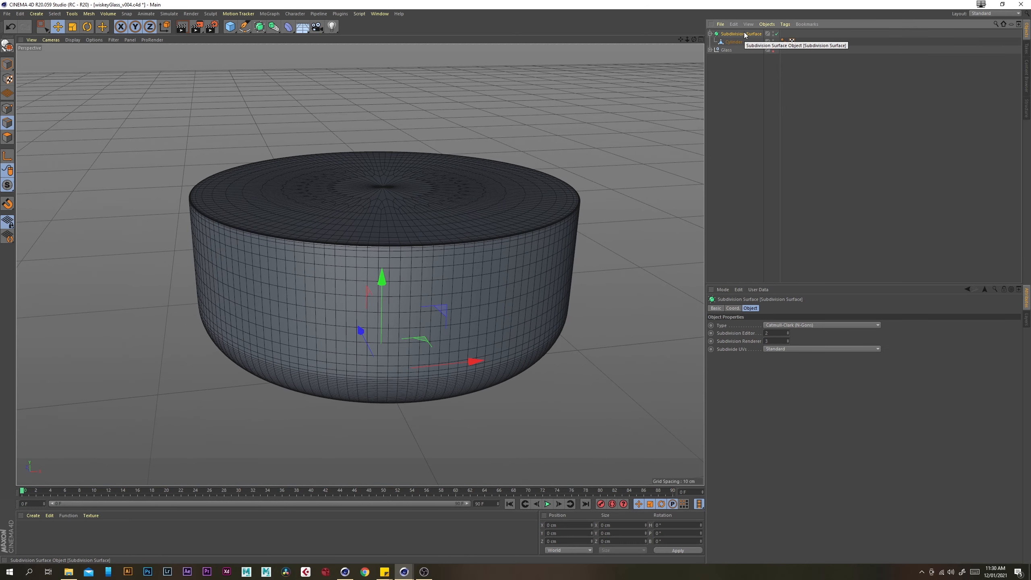
pyautogui.hotkey('alt', 'g')
pyautogui.doubleClick(725, 34)
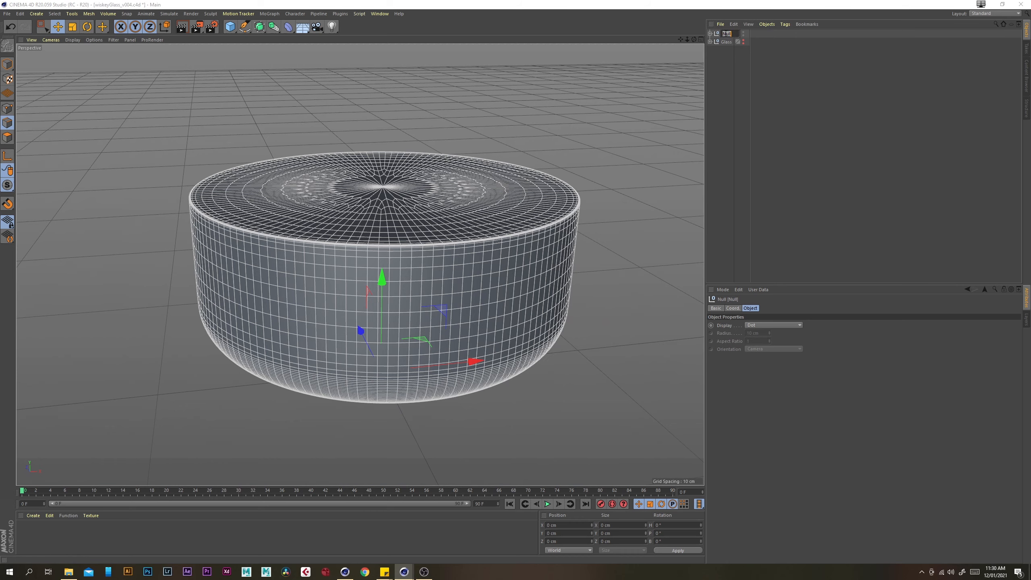
pyautogui.write('Whisky')
pyautogui.press('Return')
pyautogui.click(718, 116)
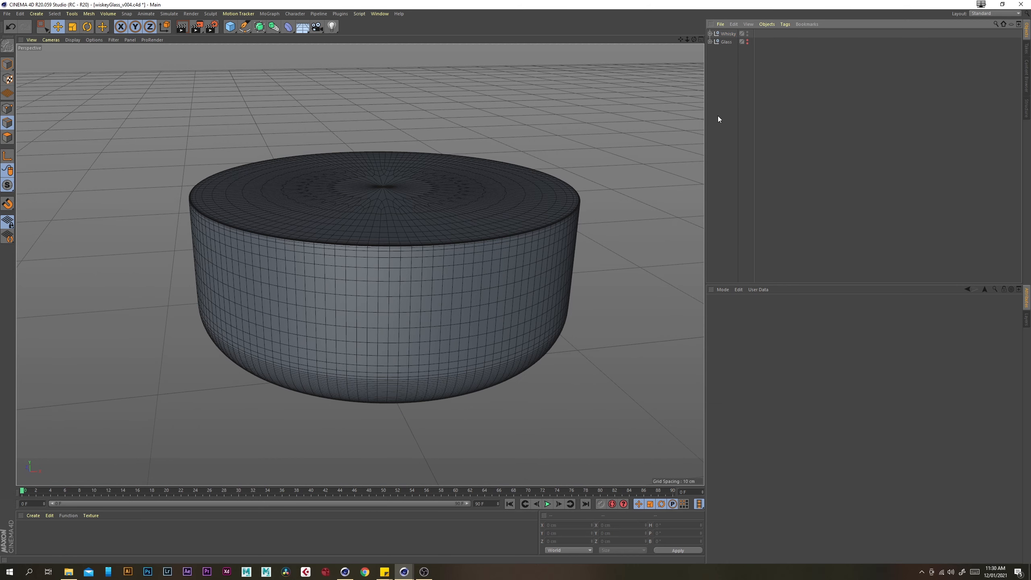
pyautogui.scroll(1, 482, 198)
pyautogui.keyDown('alt'); pyautogui.moveTo(485, 195); pyautogui.dragTo(476, 182, button='middle'); pyautogui.keyUp('alt')
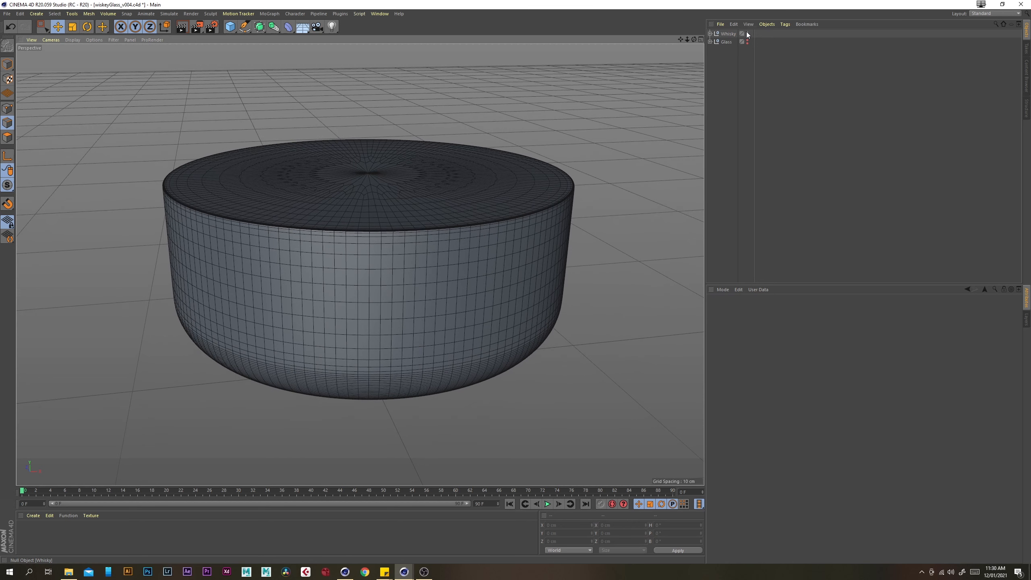
pyautogui.click(747, 33)
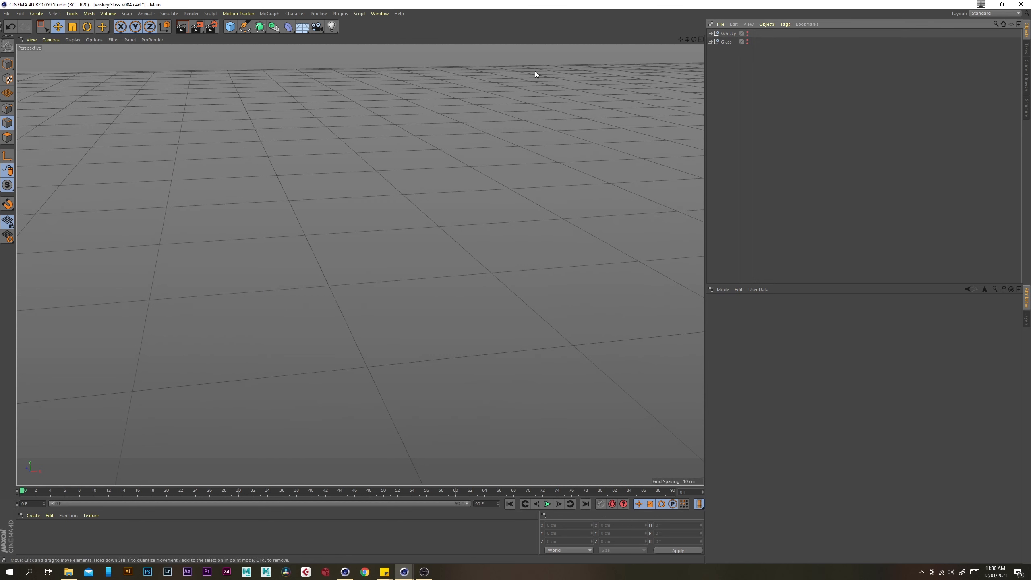
# - Add a Cube primitive and set its X, Y and Z sizes to 3 cm
pyautogui.click(230, 27)
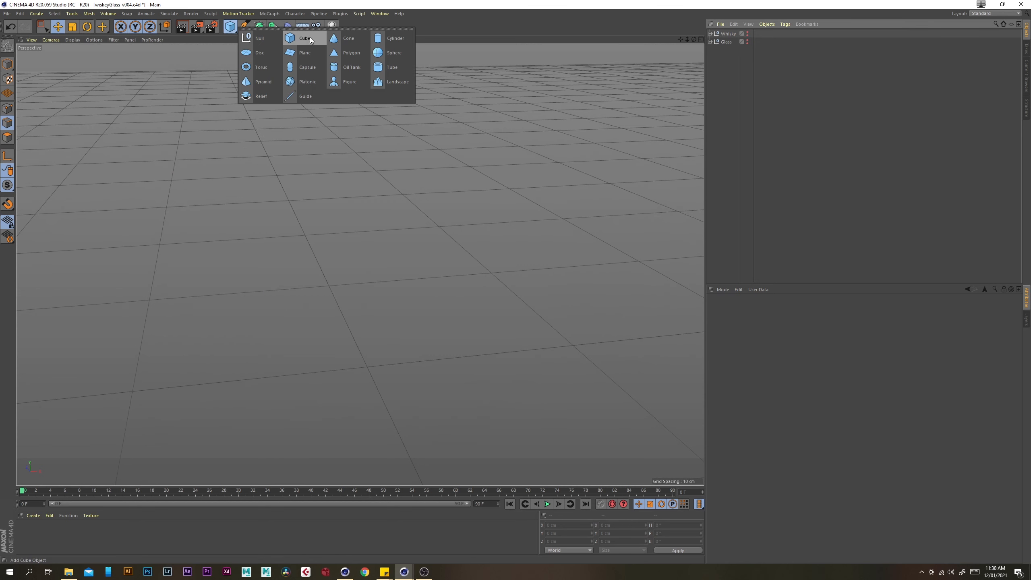
pyautogui.click(300, 38)
pyautogui.keyDown('alt'); pyautogui.moveTo(494, 298); pyautogui.dragTo(436, 285, button='right'); pyautogui.keyUp('alt')
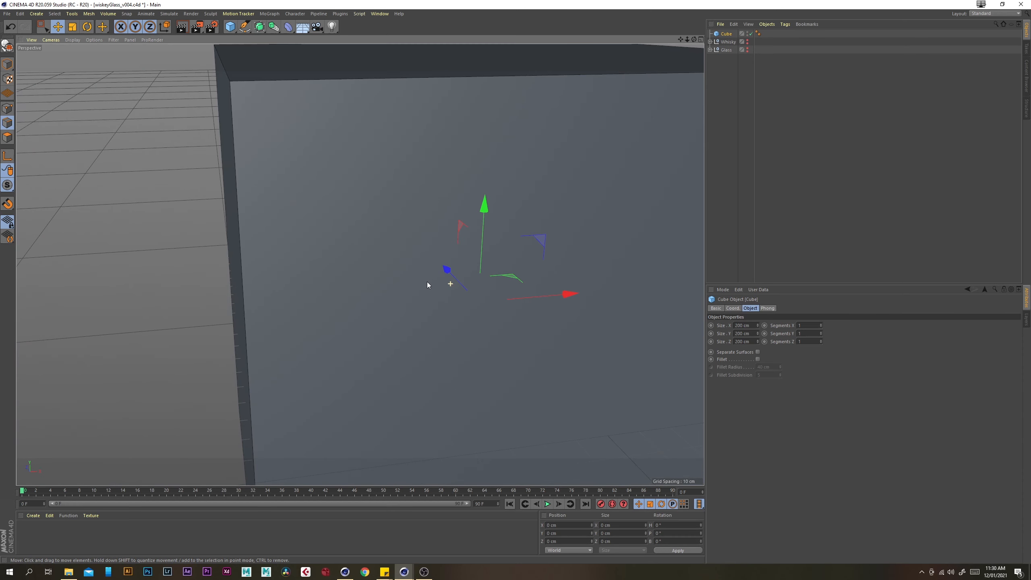
pyautogui.keyDown('alt'); pyautogui.moveTo(436, 286); pyautogui.dragTo(370, 285, button='middle'); pyautogui.keyUp('alt')
pyautogui.click(746, 325)
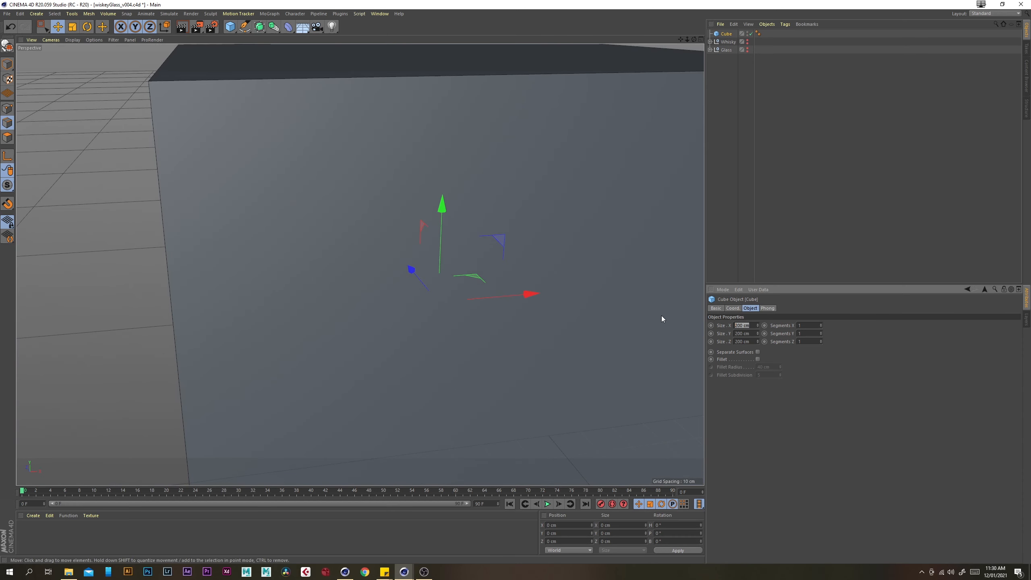
pyautogui.write('3')
pyautogui.press('Tab')
pyautogui.write('3')
pyautogui.press('Tab')
pyautogui.write('3')
pyautogui.press('Return')
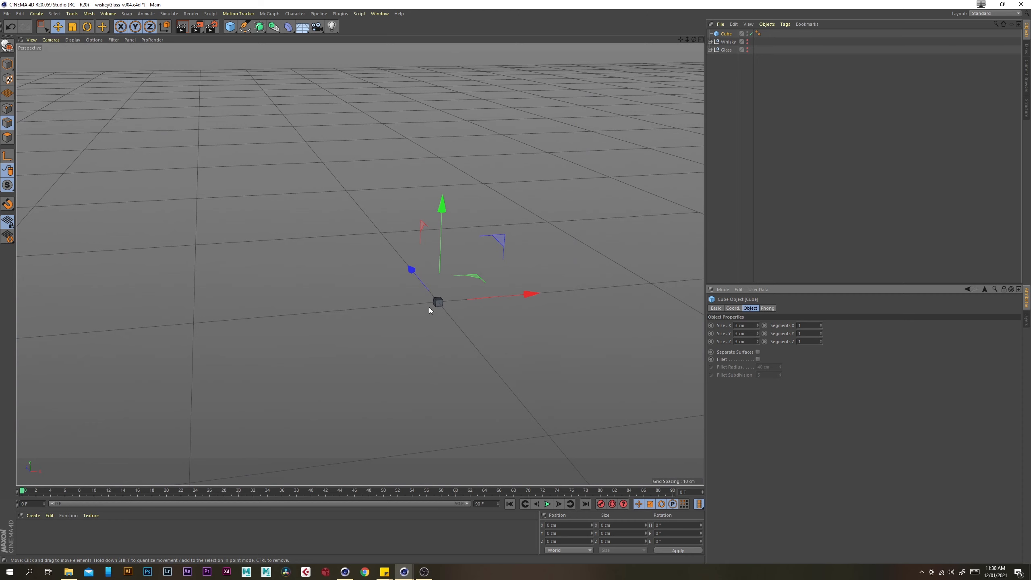
# - Set the Cube's X, Y and Z segments to 5 each
pyautogui.scroll(10, 619, 320)
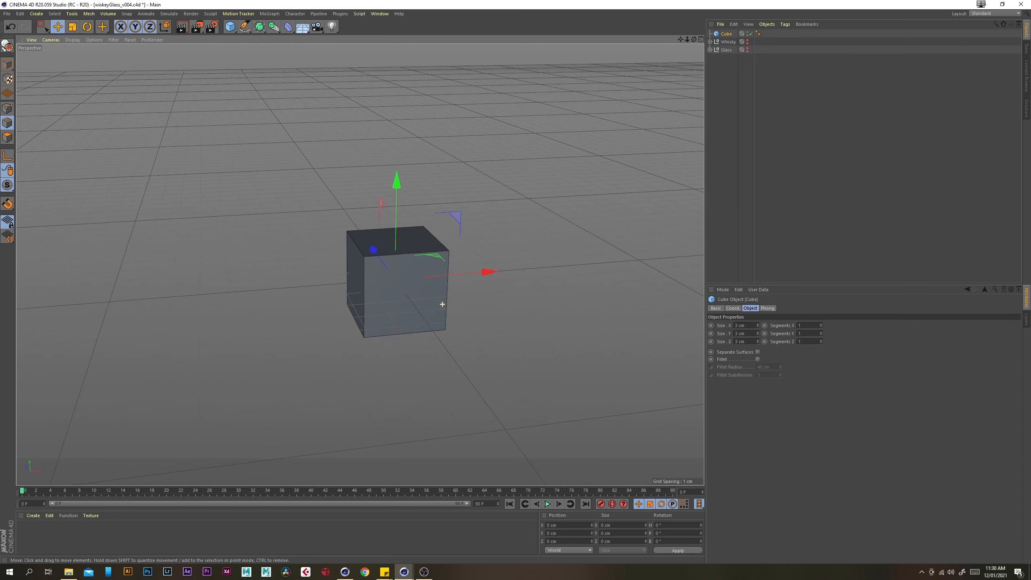
pyautogui.click(810, 326)
pyautogui.write('5')
pyautogui.press('Tab')
pyautogui.write('5')
pyautogui.press('Tab')
pyautogui.write('5')
pyautogui.press('Return')
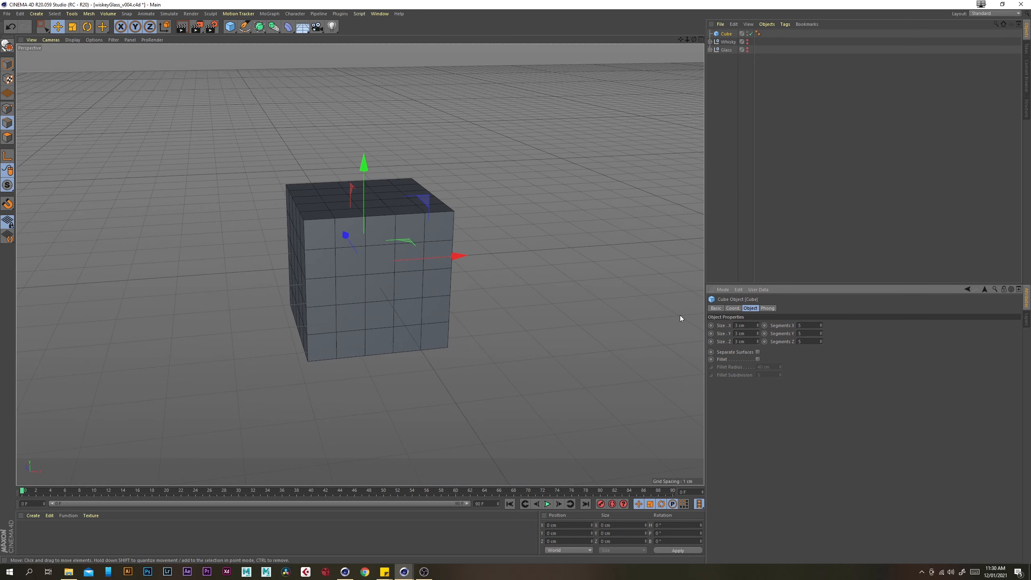
pyautogui.keyDown('alt'); pyautogui.moveTo(375, 290); pyautogui.dragTo(408, 292); pyautogui.keyUp('alt')
pyautogui.keyDown('alt'); pyautogui.moveTo(350, 260); pyautogui.dragTo(422, 281, button='right'); pyautogui.keyUp('alt')
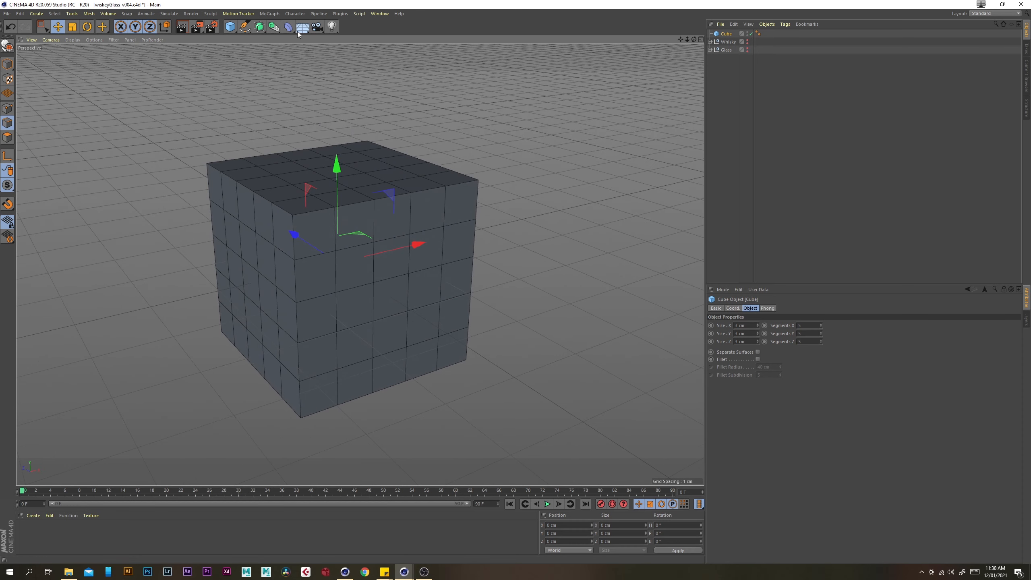
# - Add a Spherify deformer as a child of the Cube, fitted to its parent at 30% strength
pyautogui.moveTo(288, 27); pyautogui.dragTo(324, 98)
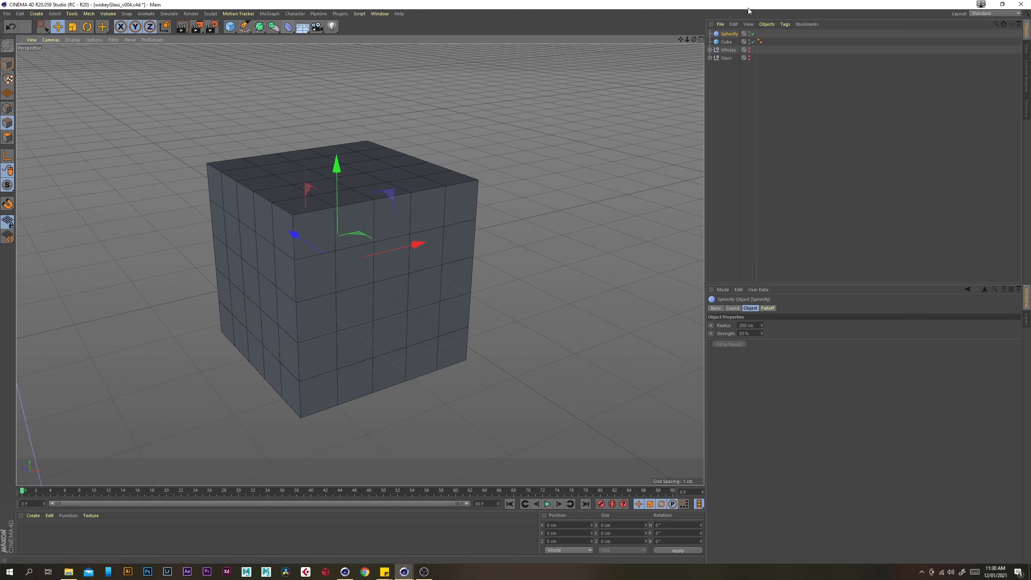
pyautogui.moveTo(733, 35); pyautogui.dragTo(726, 42)
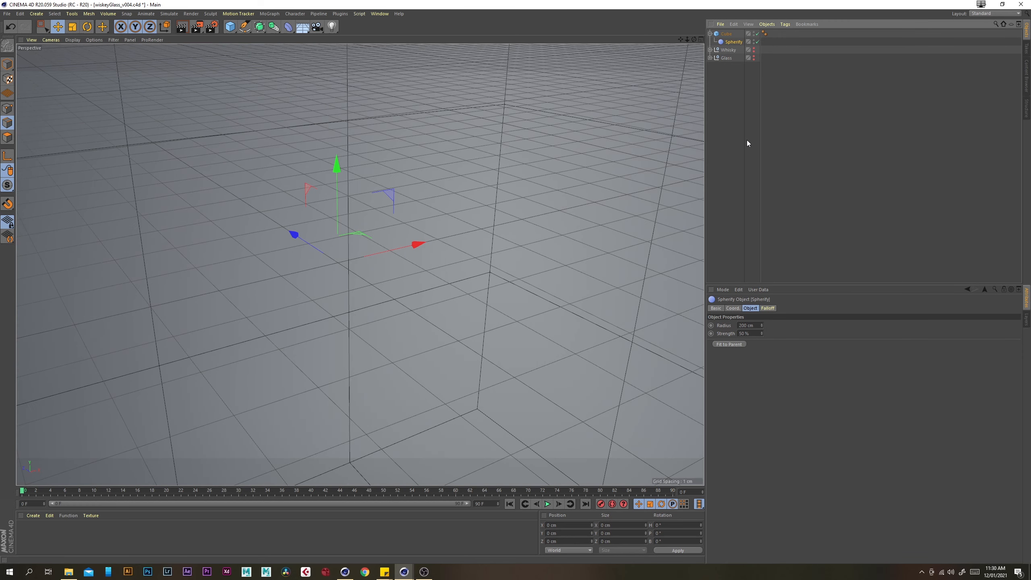
pyautogui.click(729, 344)
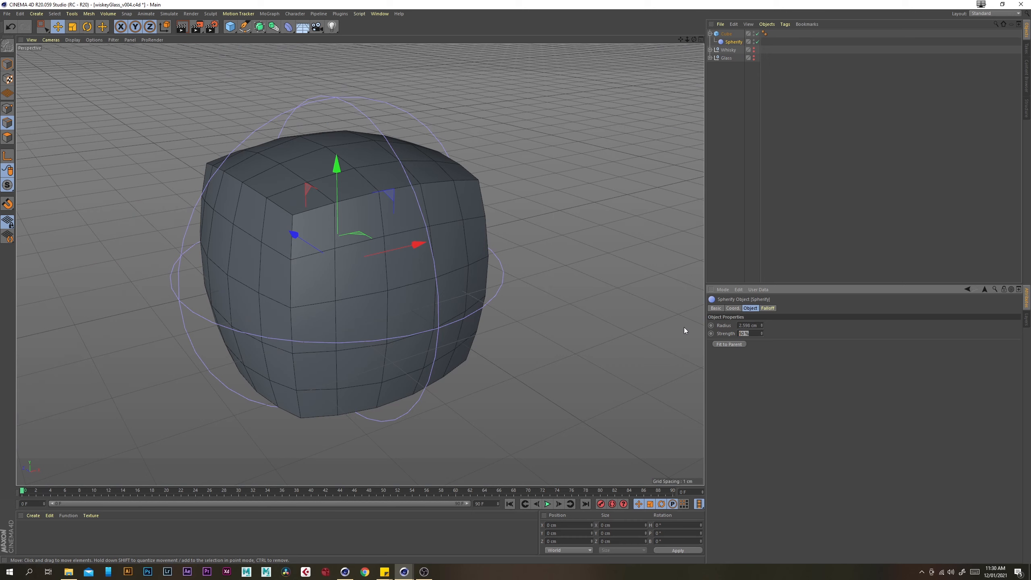
pyautogui.write('30')
pyautogui.press('Return')
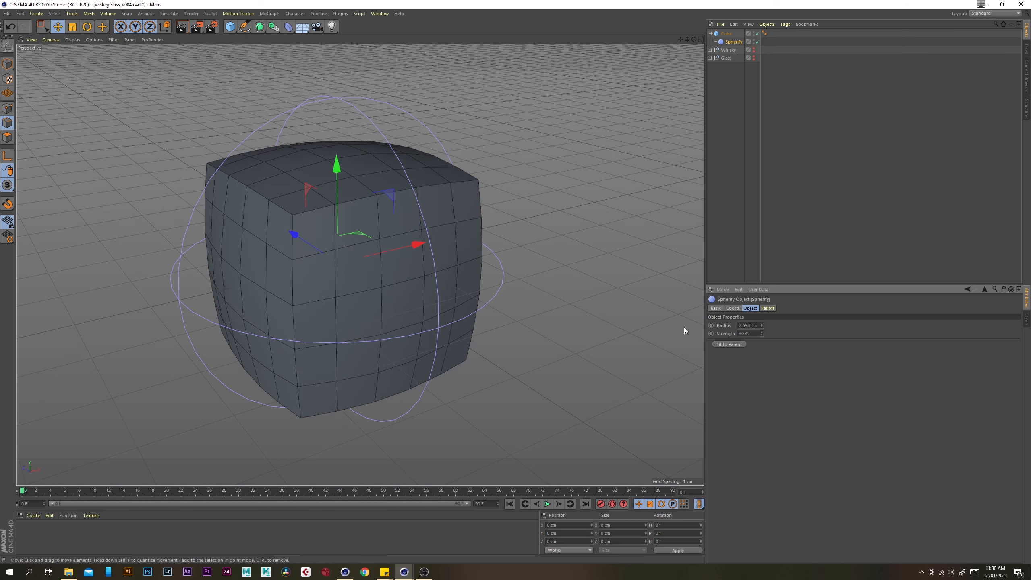
# - Add a Displacer deformer inside the Cube, placed below the Spherify deformer
pyautogui.click(287, 28)
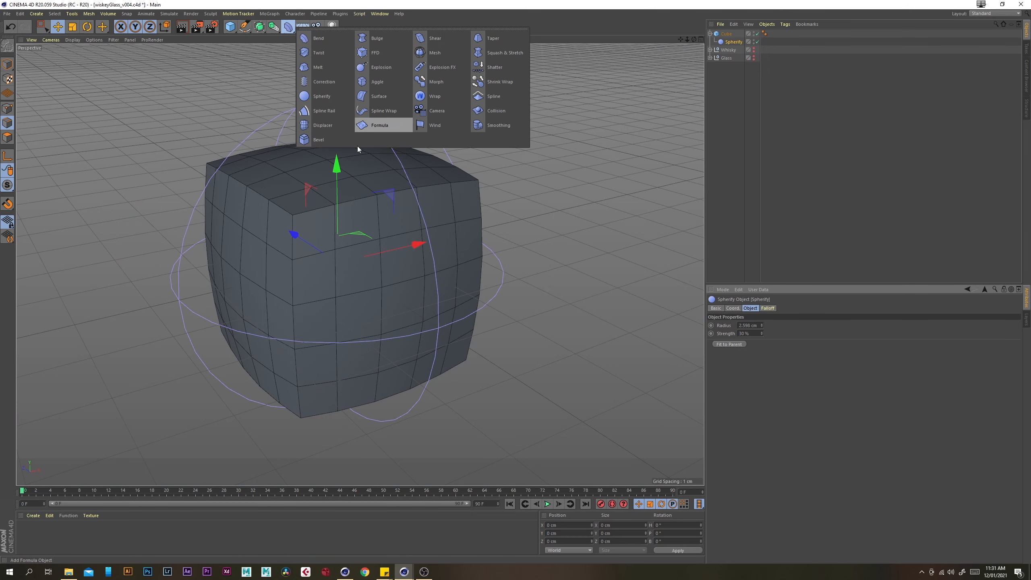
pyautogui.click(329, 130)
pyautogui.moveTo(731, 34); pyautogui.dragTo(735, 51)
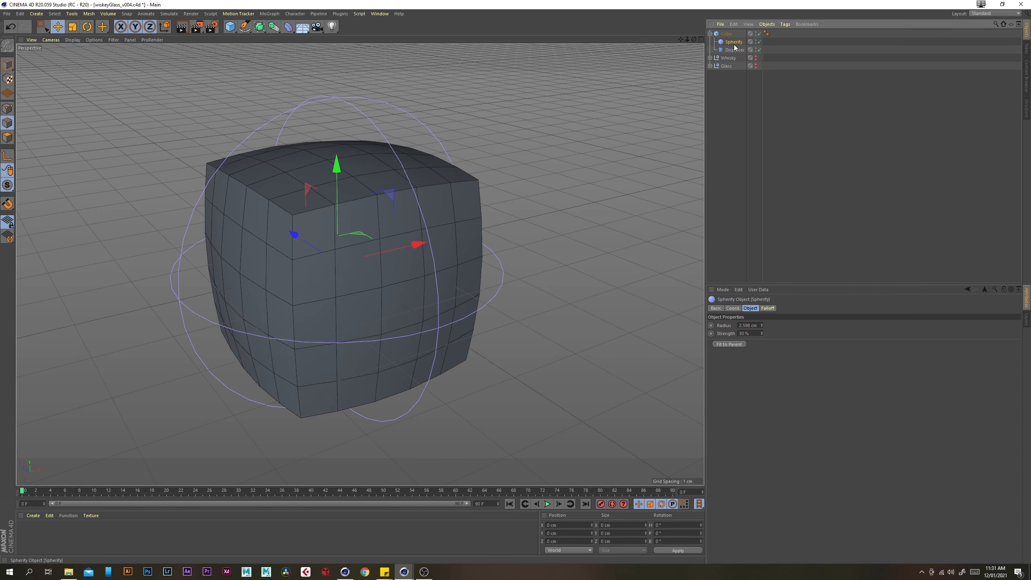
# - Assign a Noise shader to the Displacer and set the noise's global scale to 50%
pyautogui.click(737, 333)
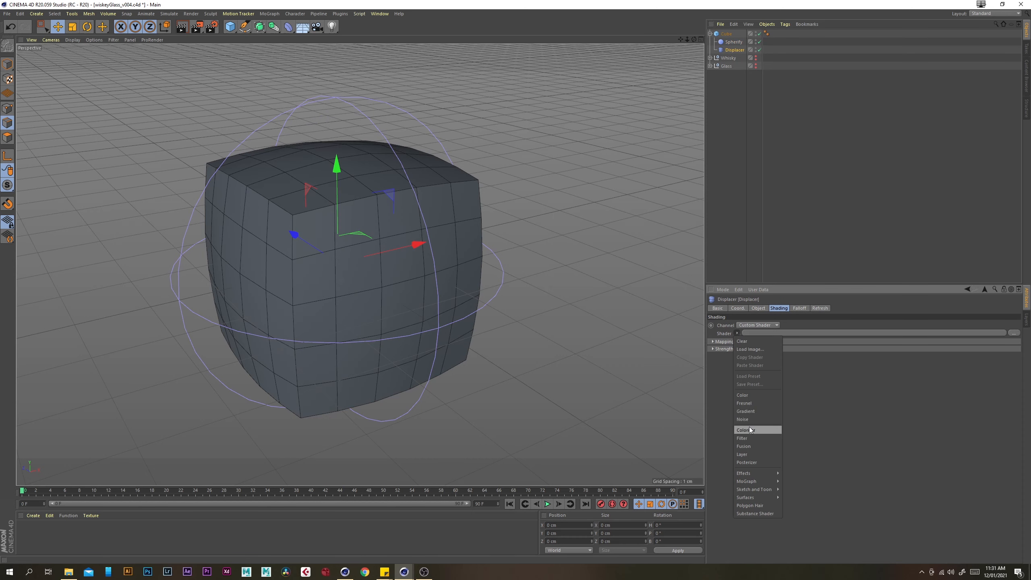
pyautogui.click(754, 419)
pyautogui.click(742, 349)
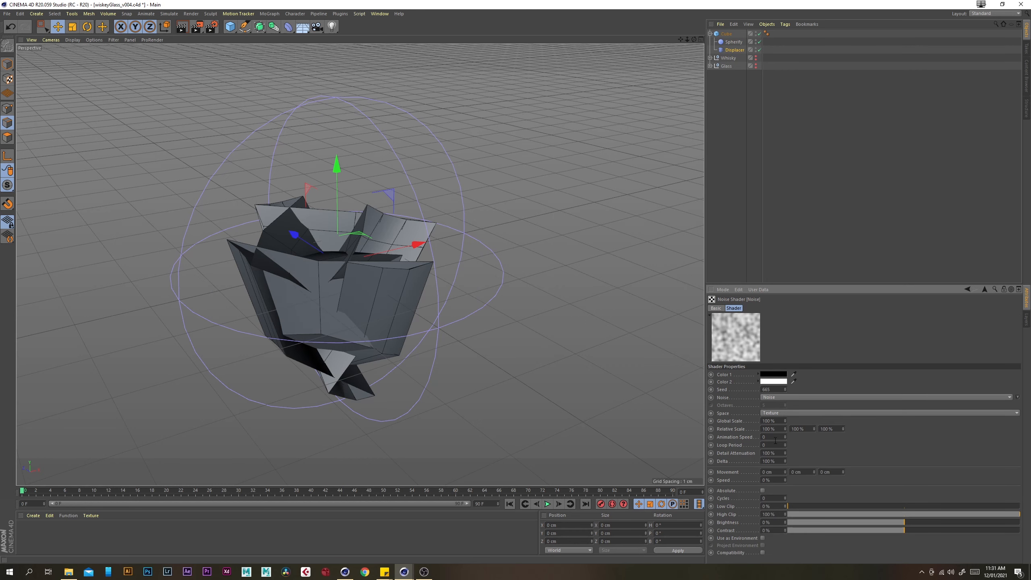
pyautogui.click(772, 421)
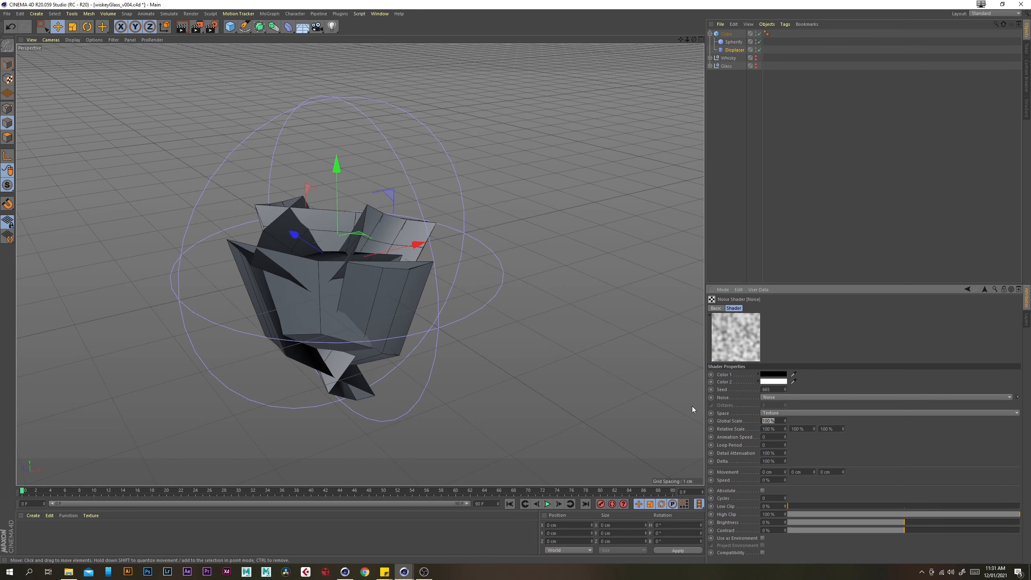
pyautogui.write('50')
pyautogui.press('Return')
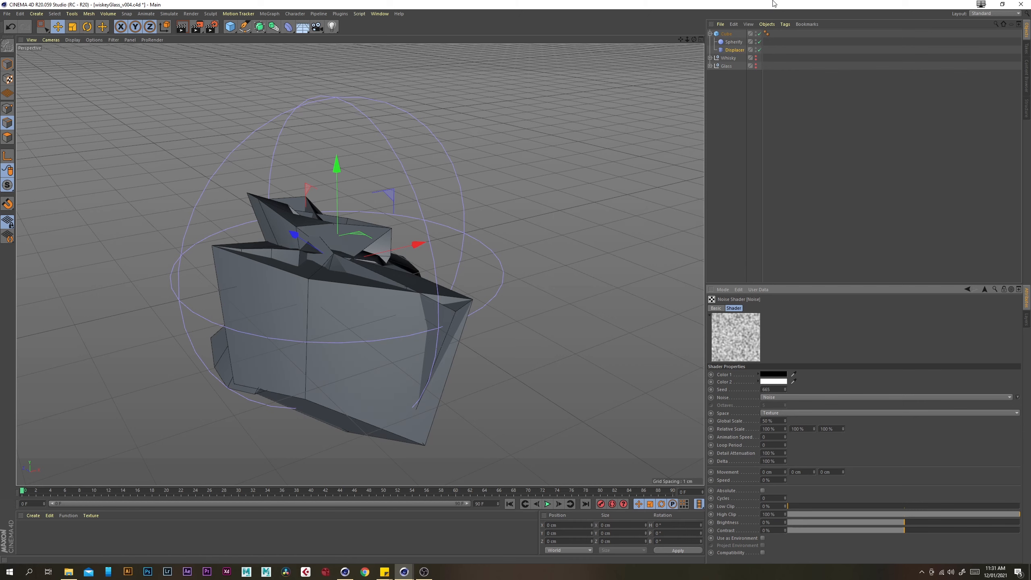
# - Set the Displacer's height to 1 cm
pyautogui.click(731, 50)
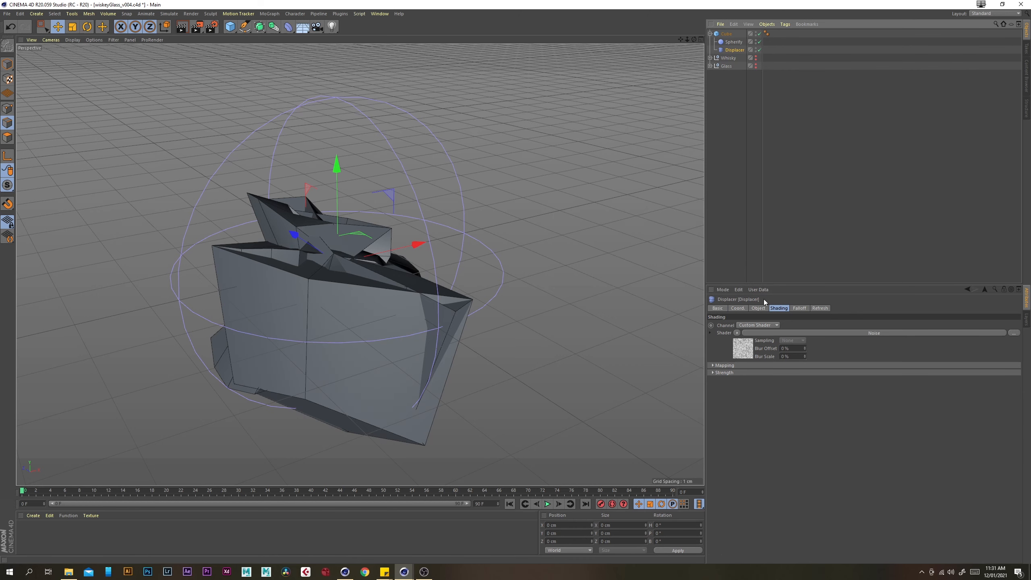
pyautogui.click(758, 308)
pyautogui.click(754, 343)
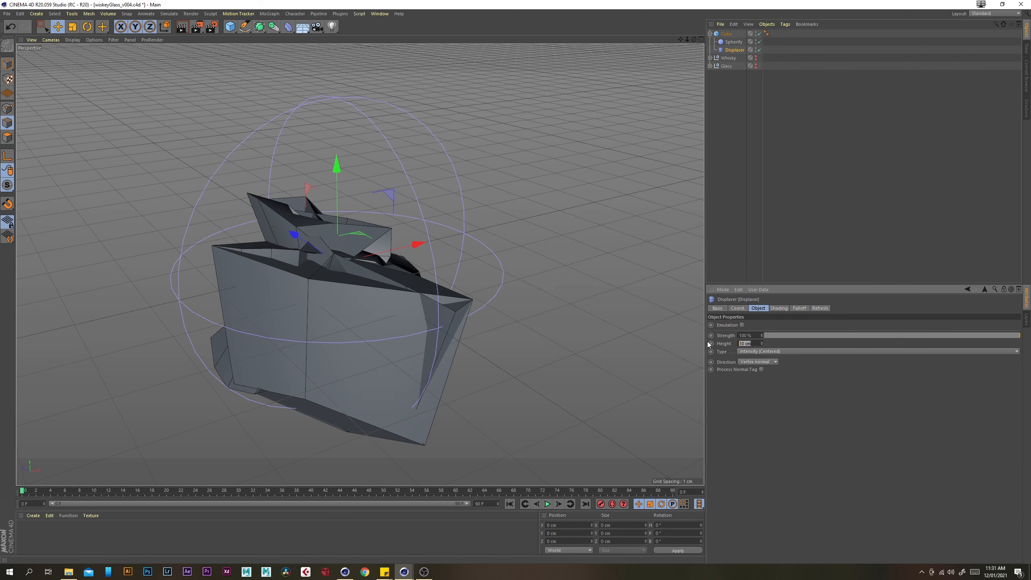
pyautogui.write('1')
pyautogui.press('Return')
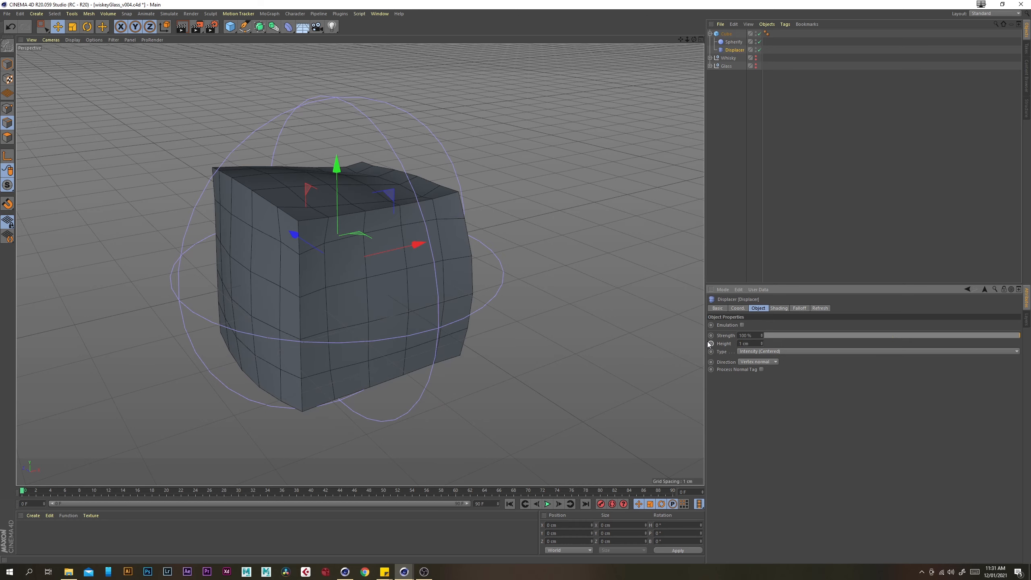
pyautogui.moveTo(297, 281)
pyautogui.keyDown('alt'); pyautogui.mouseDown()
pyautogui.moveTo(230, 288)
pyautogui.moveTo(290, 278)
pyautogui.mouseUp(); pyautogui.keyUp('alt')
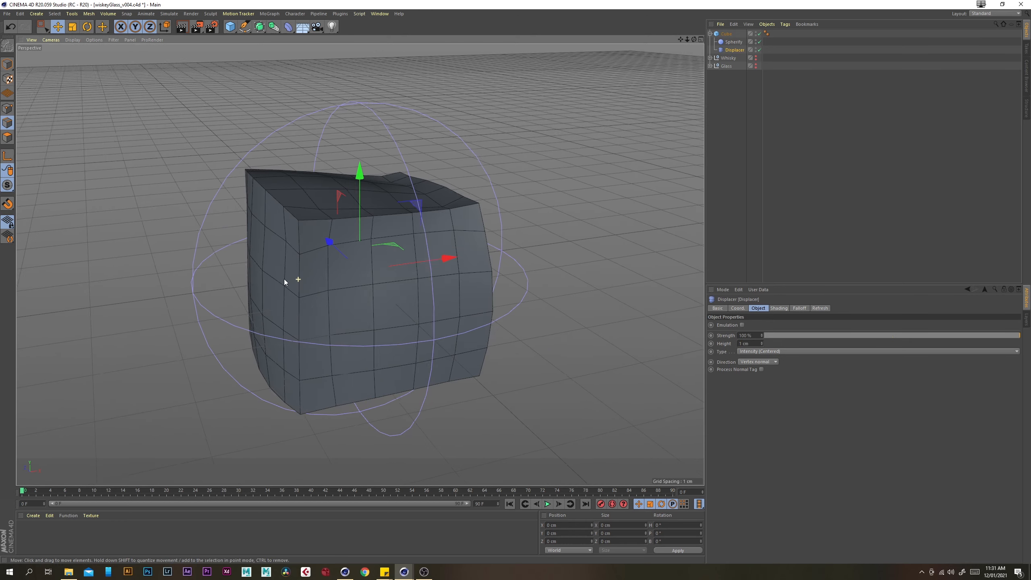
pyautogui.keyDown('alt'); pyautogui.moveTo(400, 293); pyautogui.dragTo(393, 283); pyautogui.keyUp('alt')
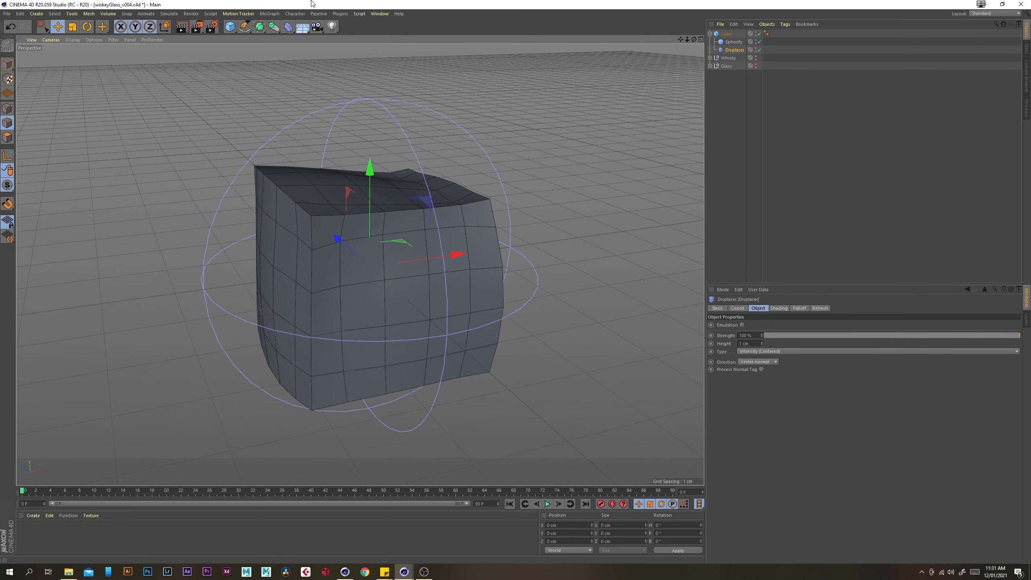
# - Add a Taper deformer inside the Cube, below the Displacer, and fit it to its parent
pyautogui.moveTo(287, 29); pyautogui.dragTo(503, 42)
pyautogui.moveTo(725, 34); pyautogui.dragTo(731, 64)
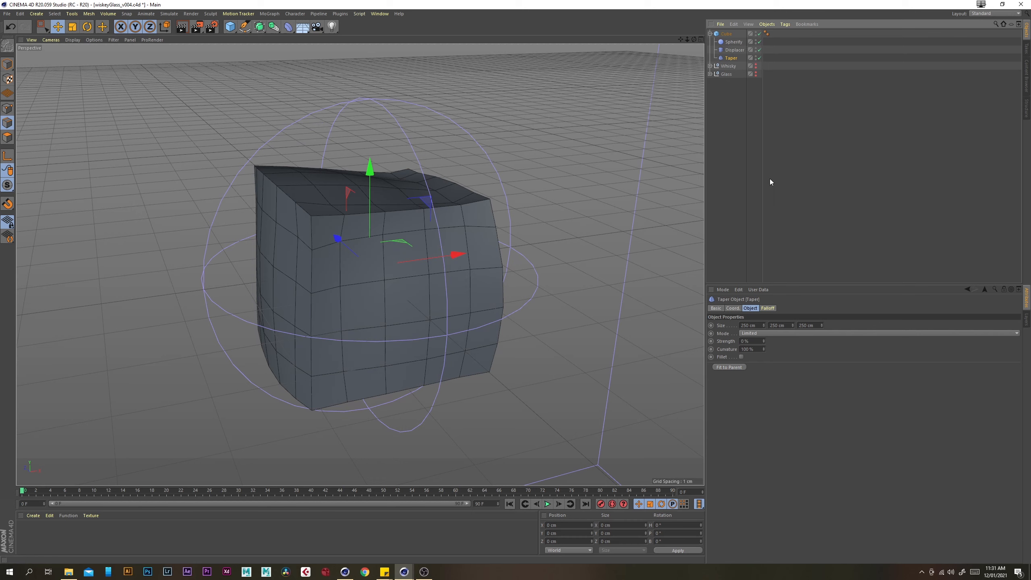
pyautogui.click(730, 367)
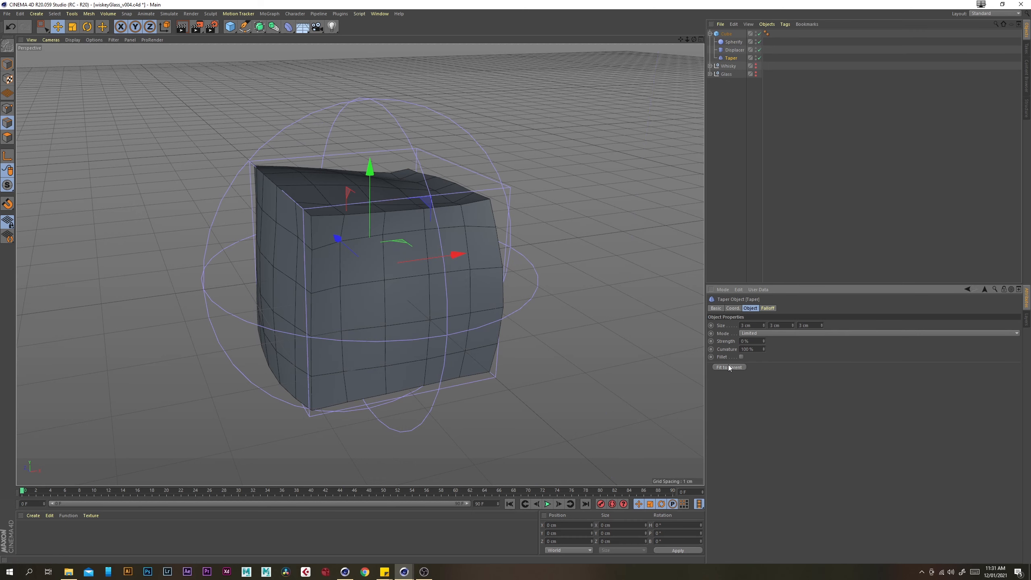
# - Set the Taper's strength to -20% and its curvature to 0%
pyautogui.click(759, 340)
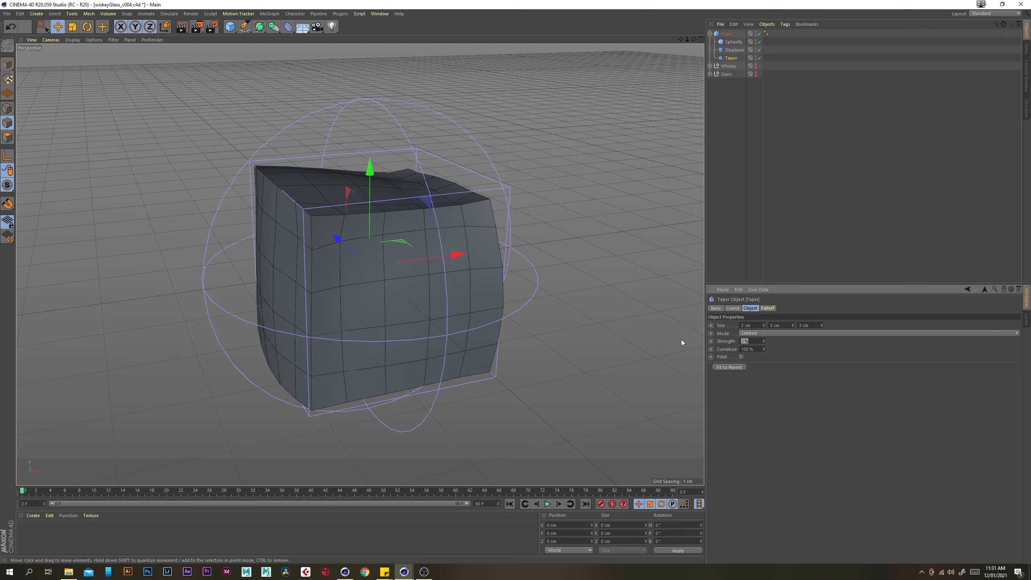
pyautogui.write('-20')
pyautogui.press('Return')
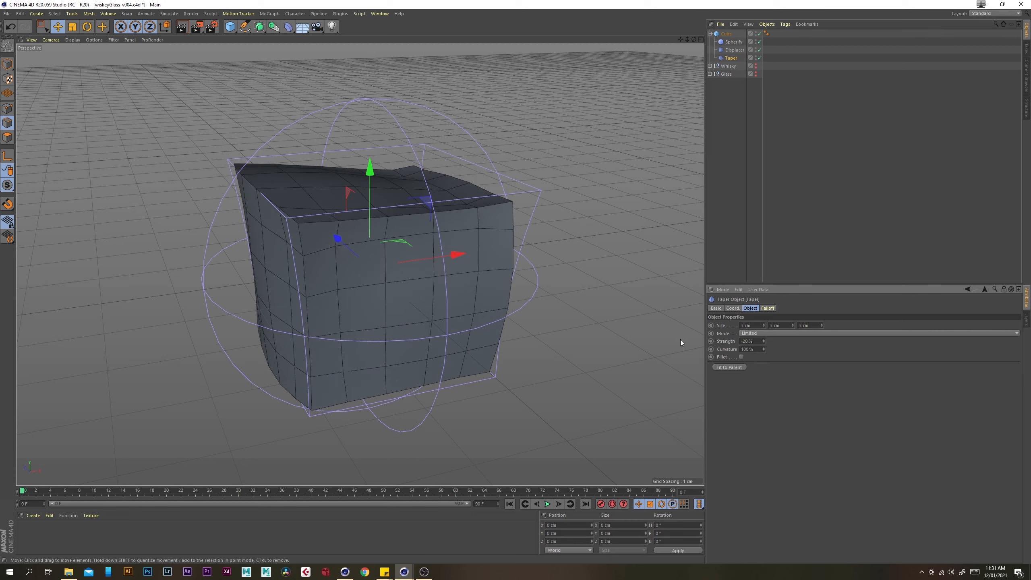
pyautogui.press('Tab')
pyautogui.write('0')
pyautogui.press('Return')
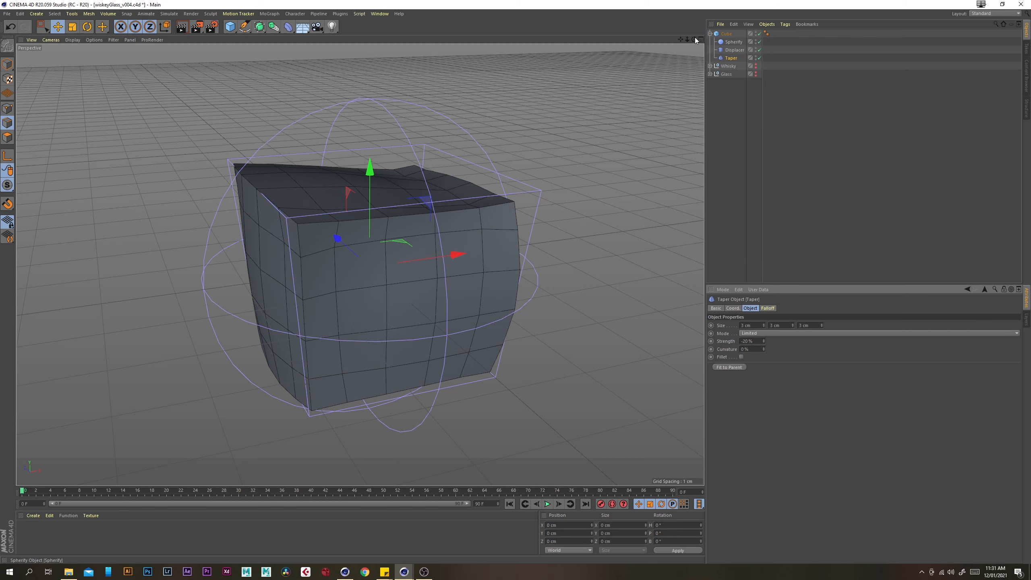
# - Add a Subdivision Surface and make the Cube with its deformers its child
pyautogui.moveTo(259, 26); pyautogui.dragTo(269, 33)
pyautogui.moveTo(724, 44); pyautogui.dragTo(732, 34)
pyautogui.keyDown('alt'); pyautogui.moveTo(378, 251); pyautogui.dragTo(448, 257); pyautogui.keyUp('alt')
pyautogui.scroll(3, 448, 258)
pyautogui.keyDown('alt'); pyautogui.moveTo(448, 258); pyautogui.dragTo(398, 242, button='middle'); pyautogui.keyUp('alt')
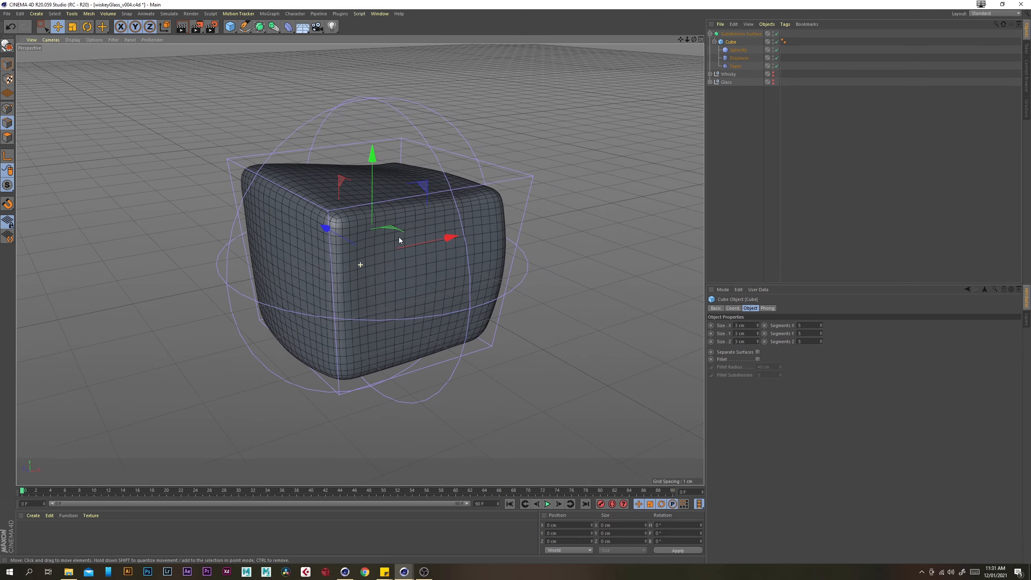
# - Add a second Displacer inside the Subdivision Surface, directly below the Cube at the same hierarchy level
pyautogui.click(714, 42)
pyautogui.moveTo(288, 26); pyautogui.dragTo(340, 126)
pyautogui.moveTo(733, 34)
pyautogui.mouseDown()
pyautogui.moveTo(736, 51)
pyautogui.moveTo(734, 42)
pyautogui.mouseUp()
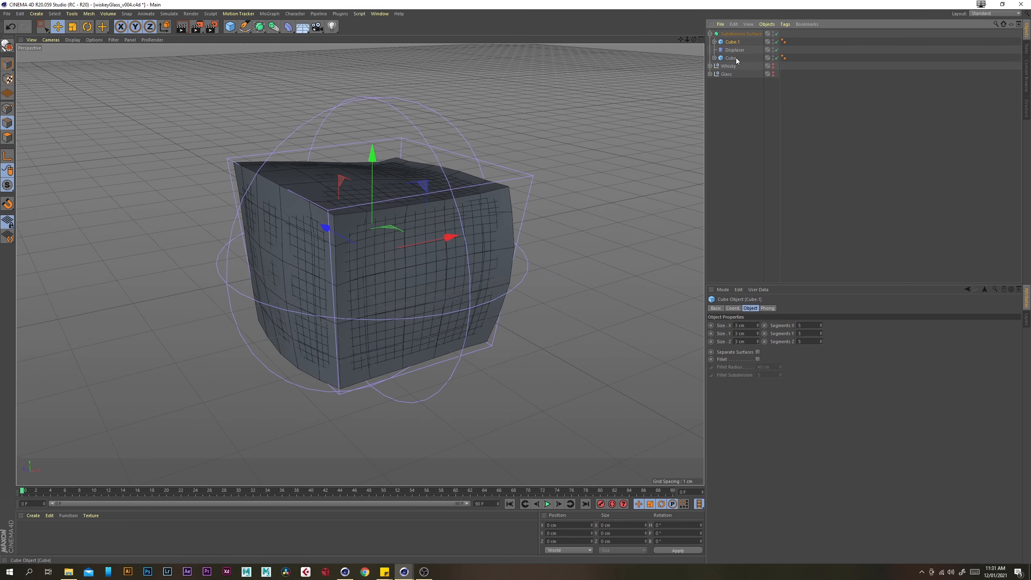
pyautogui.click(729, 50)
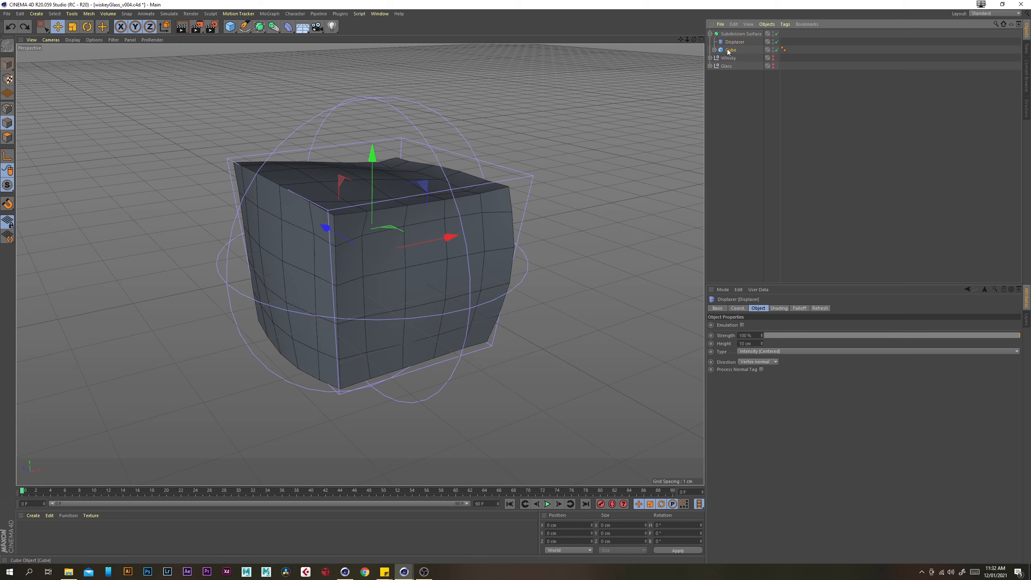
pyautogui.moveTo(730, 35); pyautogui.dragTo(729, 37)
pyautogui.click(729, 50)
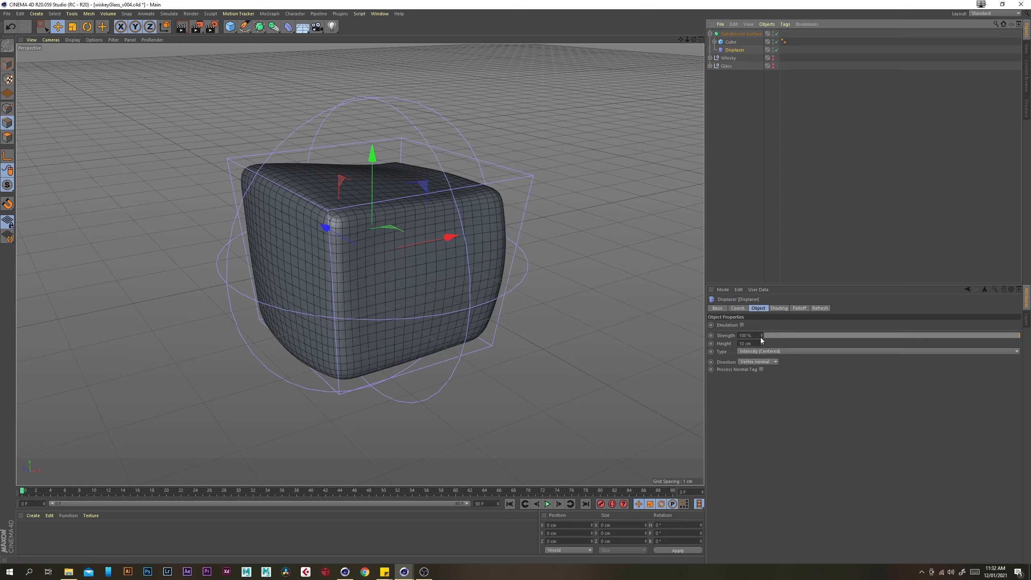
# - Assign a Noise shader to the second Displacer and set the noise's global scale to 10%
pyautogui.click(775, 309)
pyautogui.click(737, 333)
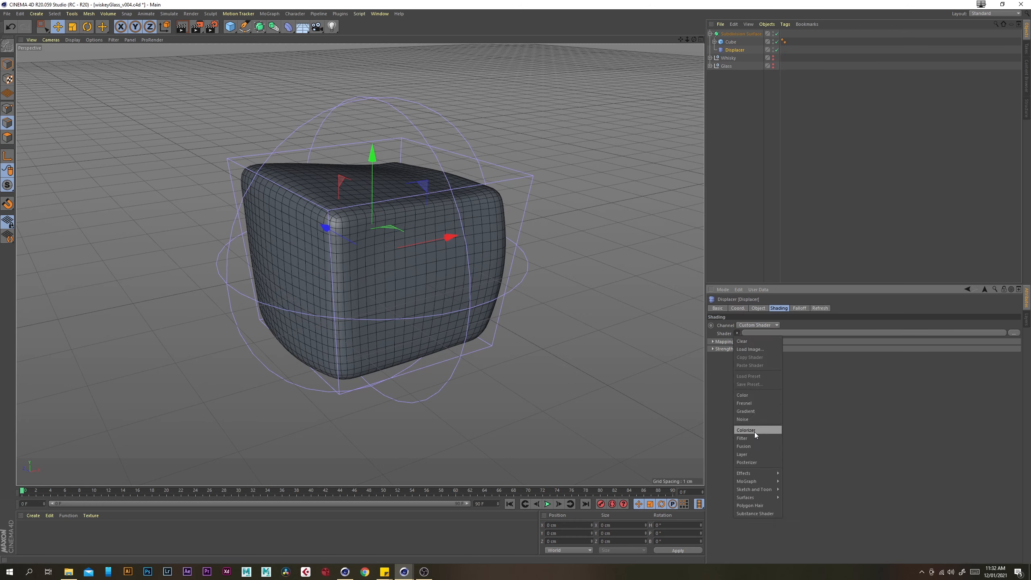
pyautogui.click(752, 419)
pyautogui.click(743, 343)
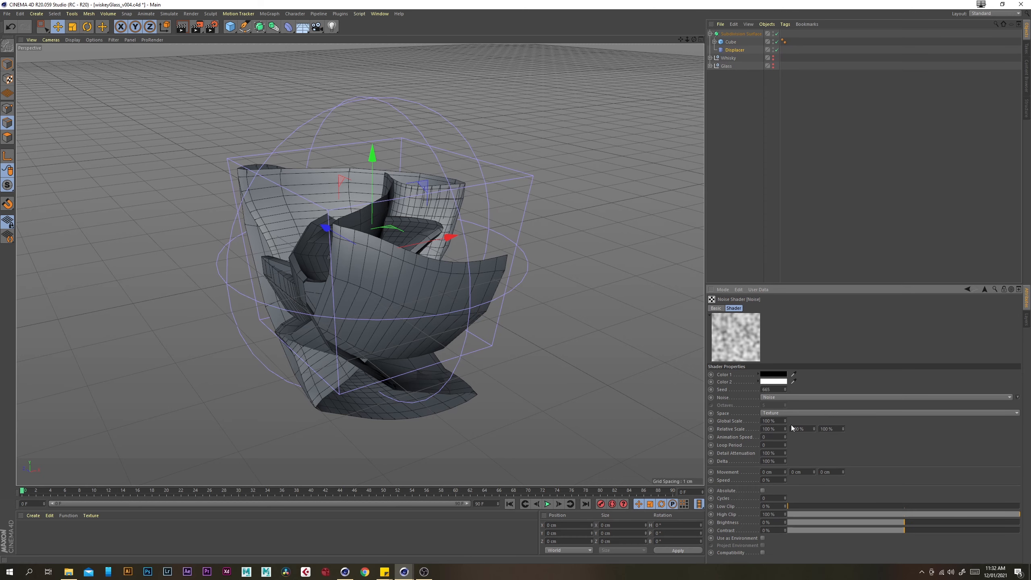
pyautogui.doubleClick(776, 421)
pyautogui.write('10')
pyautogui.press('Return')
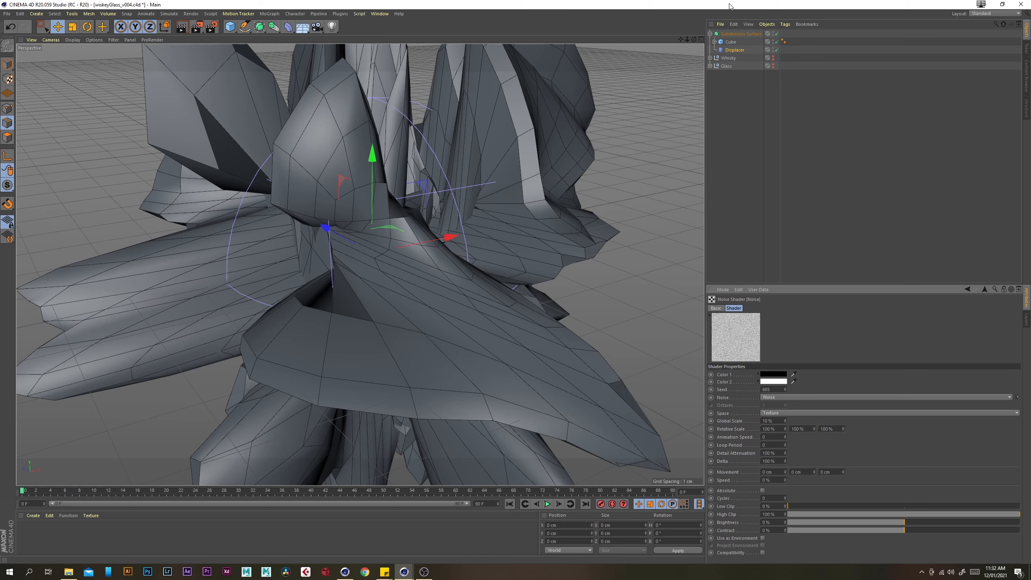
# - Set the second Displacer's height to 0.05 cm
pyautogui.click(734, 49)
pyautogui.click(757, 308)
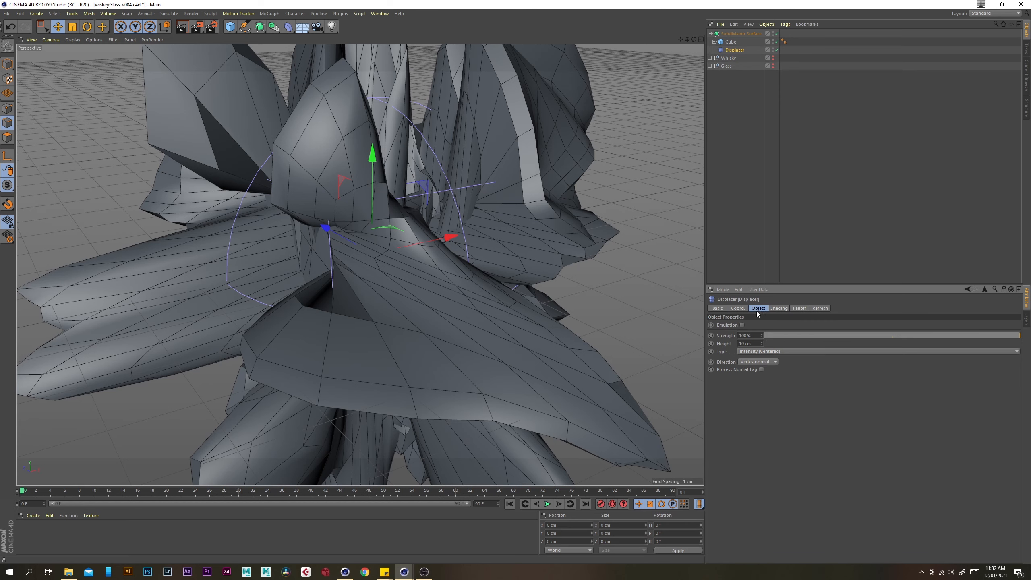
pyautogui.doubleClick(742, 343)
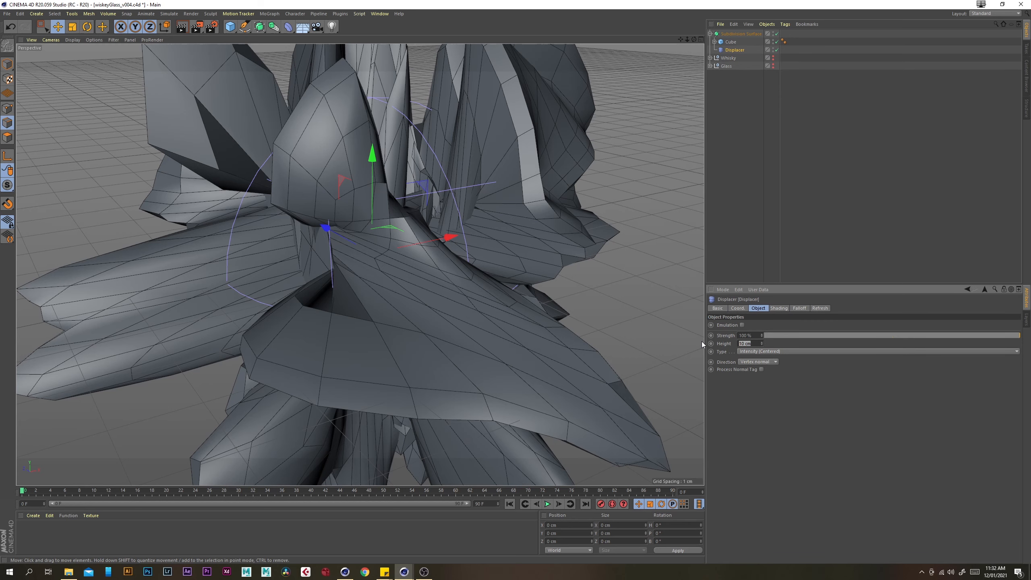
pyautogui.write('0.05')
pyautogui.press('Return')
pyautogui.click(789, 118)
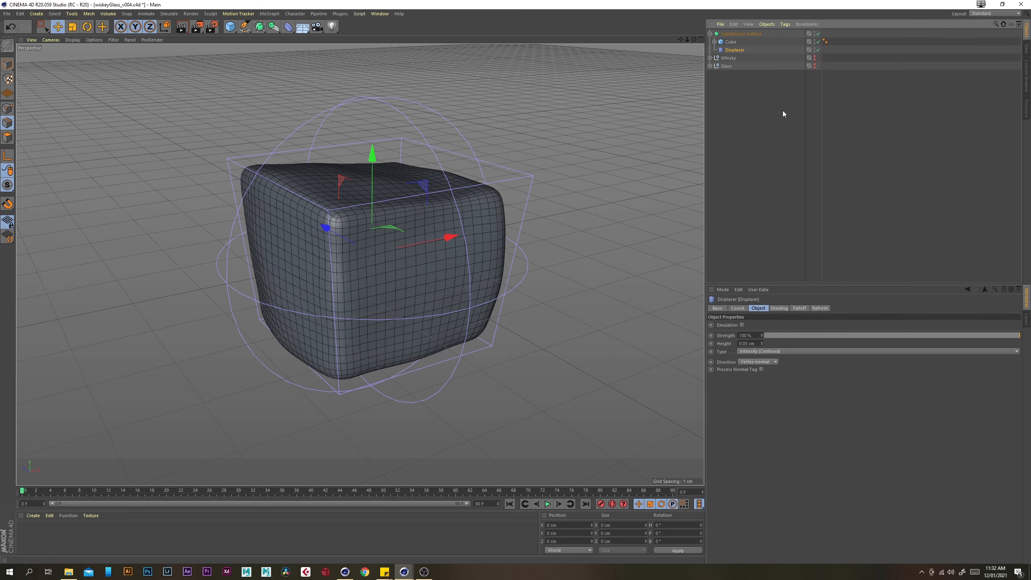
# - Hide the Spherify and Taper deformer cages in the viewport, and save the project
pyautogui.moveTo(361, 256)
pyautogui.keyDown('alt'); pyautogui.mouseDown()
pyautogui.moveTo(336, 254)
pyautogui.moveTo(369, 251)
pyautogui.mouseUp(); pyautogui.keyUp('alt')
pyautogui.click(714, 42)
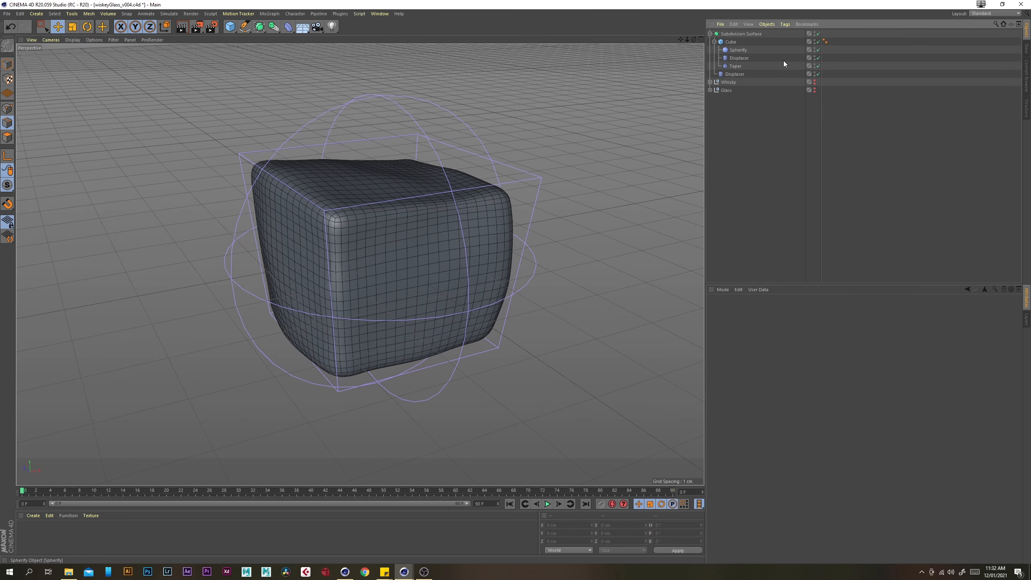
pyautogui.click(815, 48)
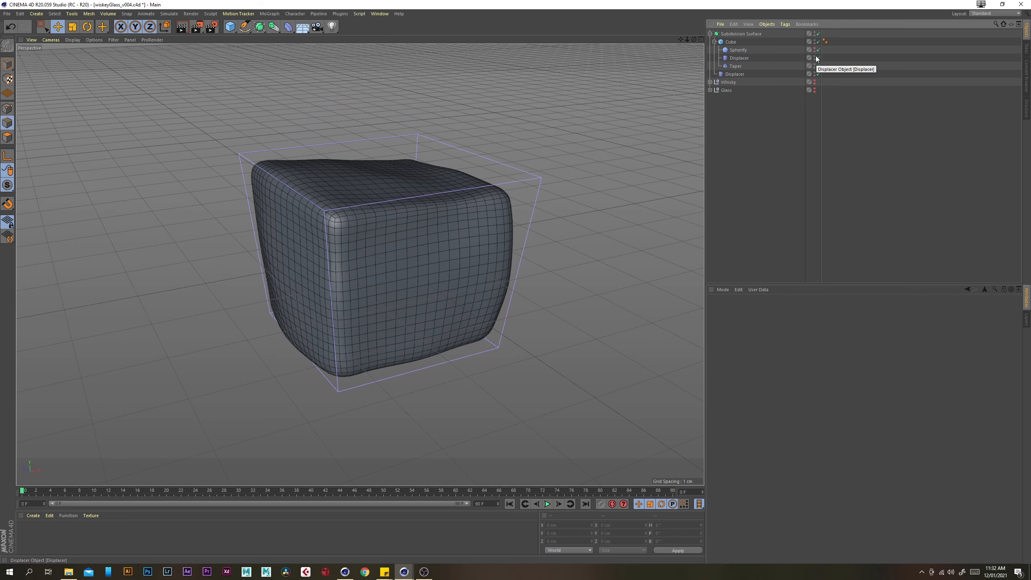
pyautogui.click(815, 64)
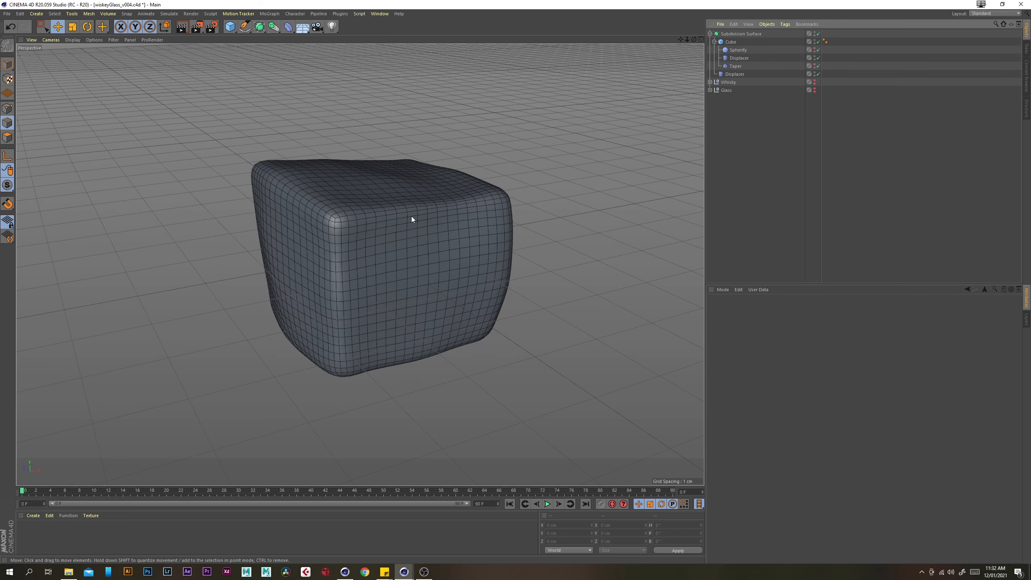
pyautogui.moveTo(411, 216)
pyautogui.keyDown('alt'); pyautogui.mouseDown()
pyautogui.moveTo(421, 229)
pyautogui.moveTo(359, 224)
pyautogui.moveTo(422, 211)
pyautogui.mouseUp(); pyautogui.keyUp('alt')
pyautogui.click(7, 14)
pyautogui.click(25, 80)
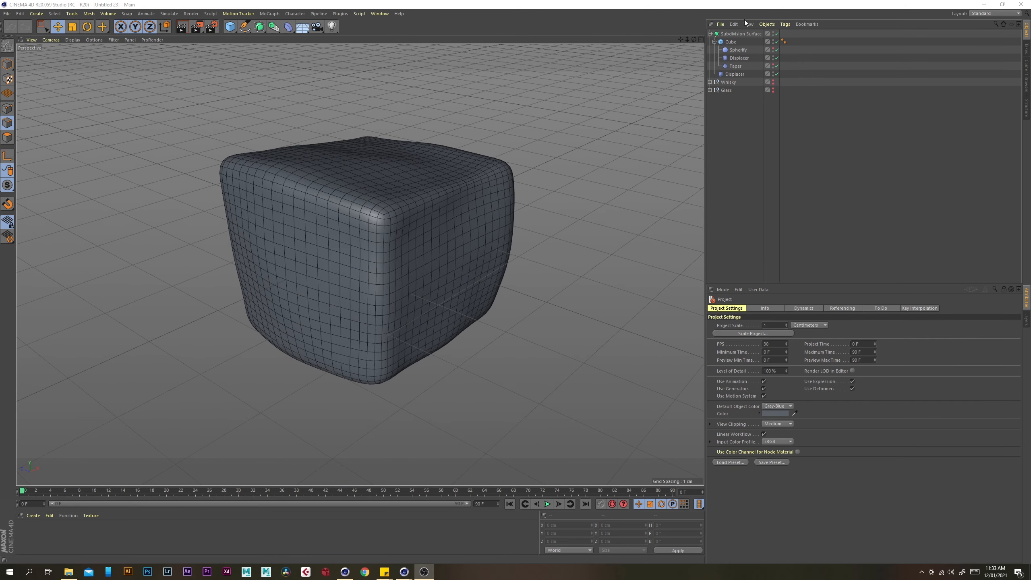
# - Group the Subdivision Surface into a null and name it Ice cube 01
pyautogui.click(710, 34)
pyautogui.click(730, 35)
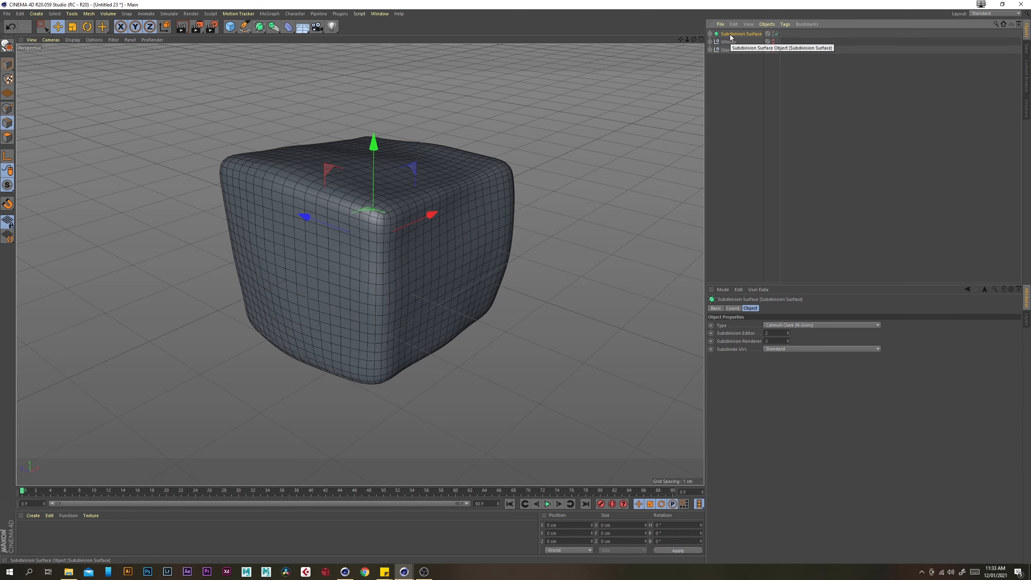
pyautogui.hotkey('alt', 'g')
pyautogui.doubleClick(726, 34)
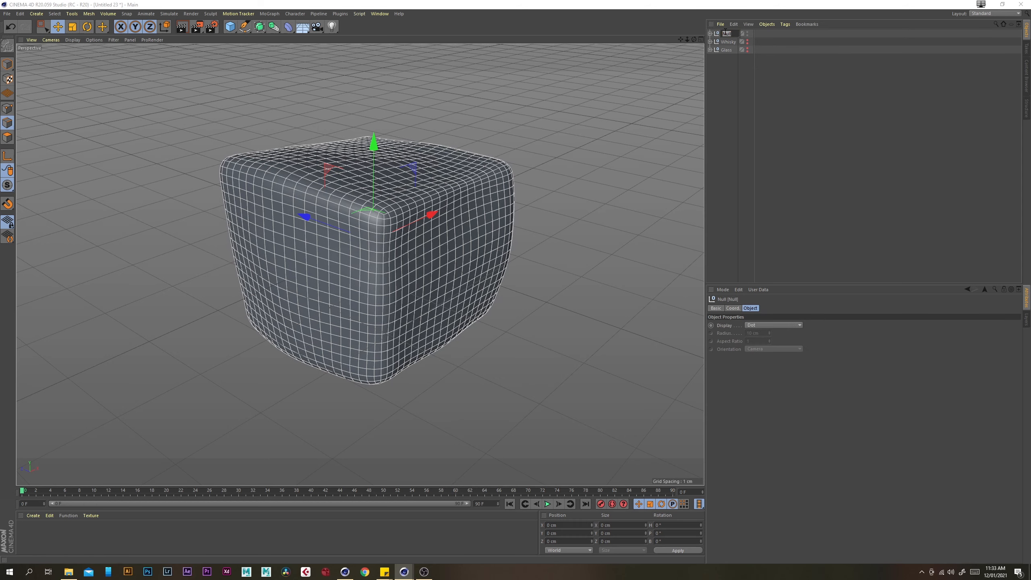
pyautogui.write('Ice')
pyautogui.write(' cube')
pyautogui.write(' 01')
pyautogui.press('Return')
# - Duplicate the Ice cube 01 group and rename the copy Ice cube 02
pyautogui.hotkey('ctrl', 'c')
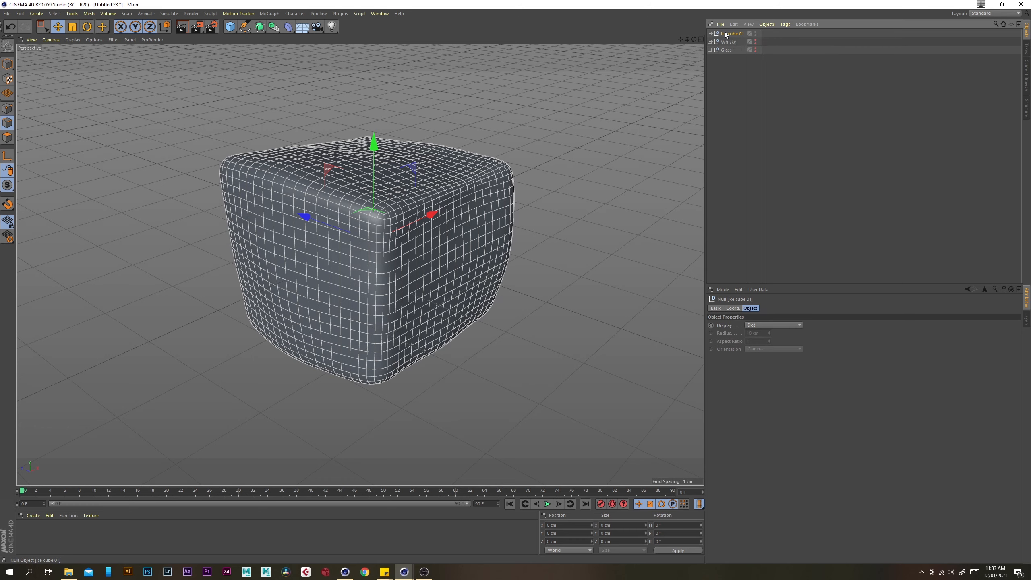
pyautogui.hotkey('ctrl', 'v')
pyautogui.click(710, 34)
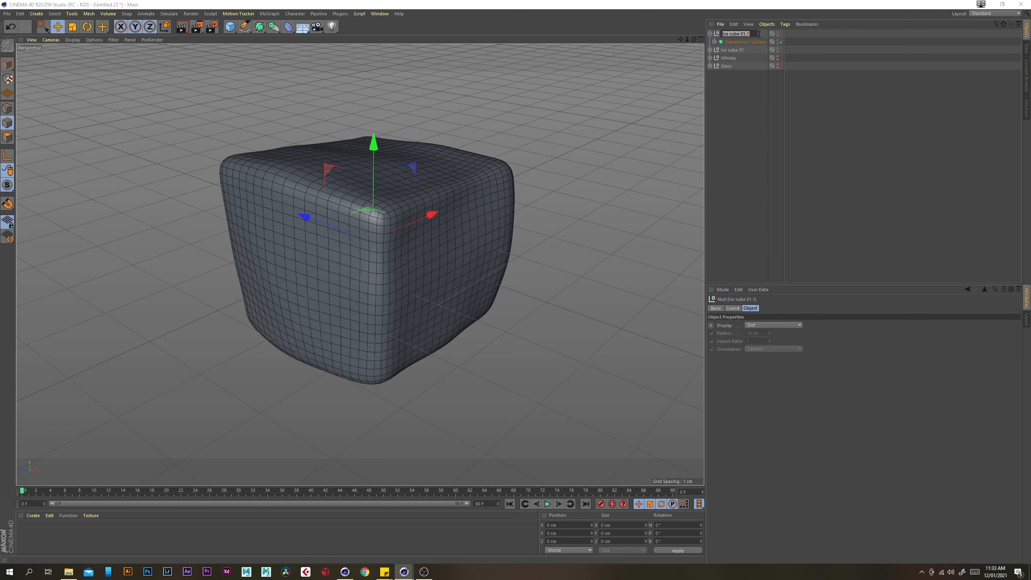
pyautogui.press('BackSpace')
pyautogui.write('2')
pyautogui.press('Return')
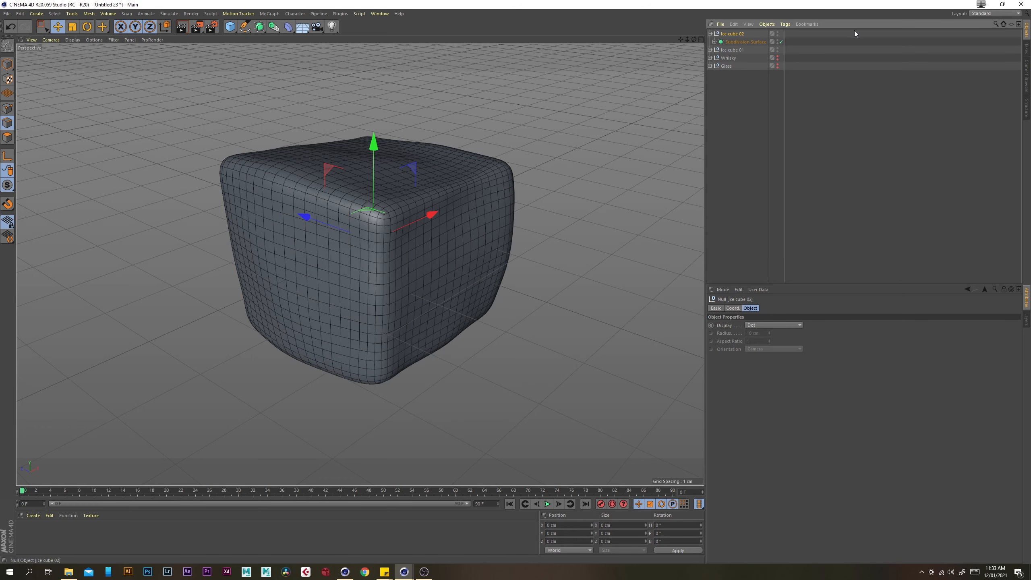
# - Set the noise seed to 5415 for the Displacer inside Ice cube 02's Cube to vary its shape
pyautogui.click(714, 42)
pyautogui.click(747, 66)
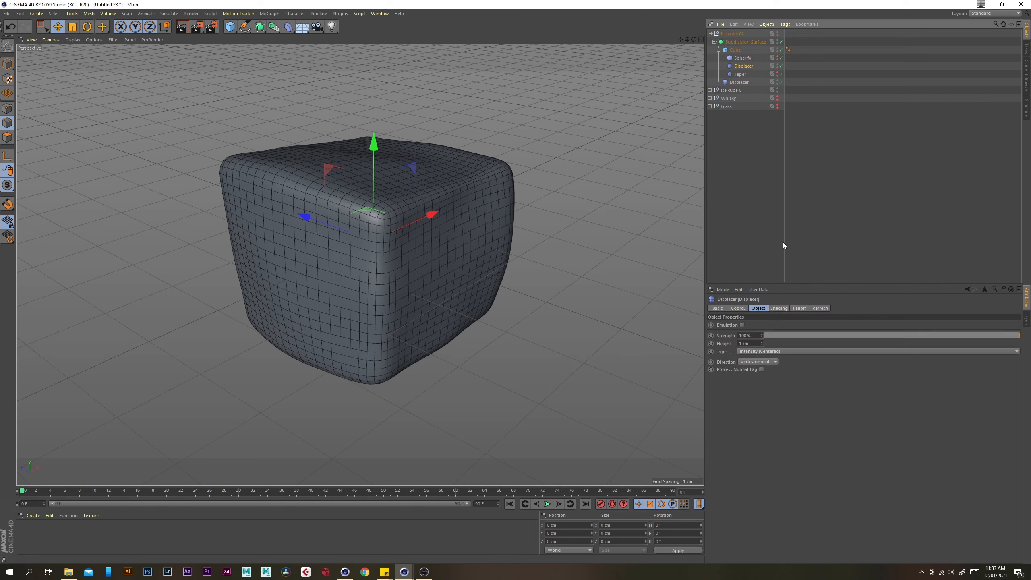
pyautogui.click(778, 308)
pyautogui.click(747, 349)
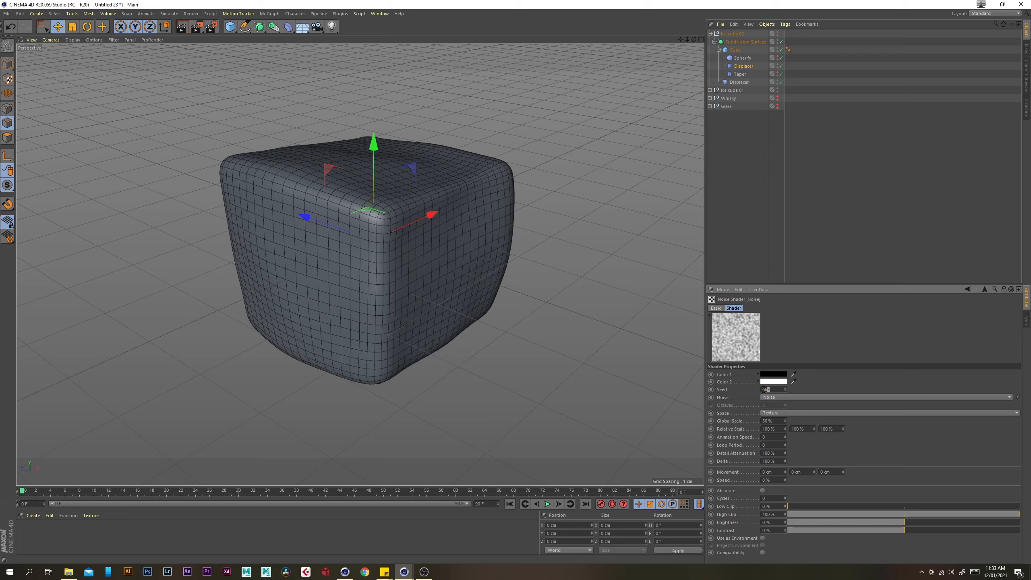
pyautogui.write('5412')
pyautogui.press('Return')
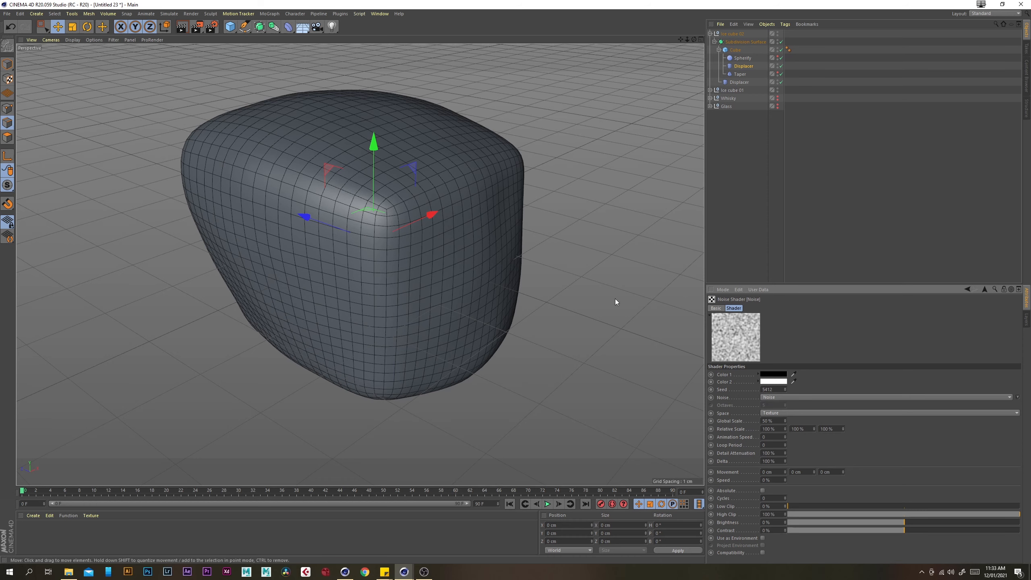
pyautogui.click(785, 388)
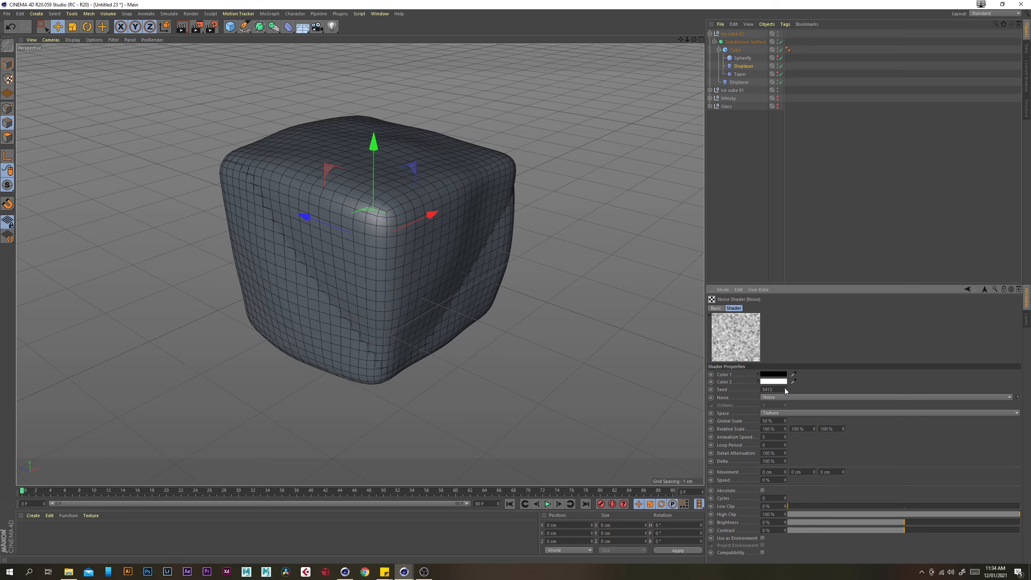
pyautogui.click(784, 388)
pyautogui.click(785, 389)
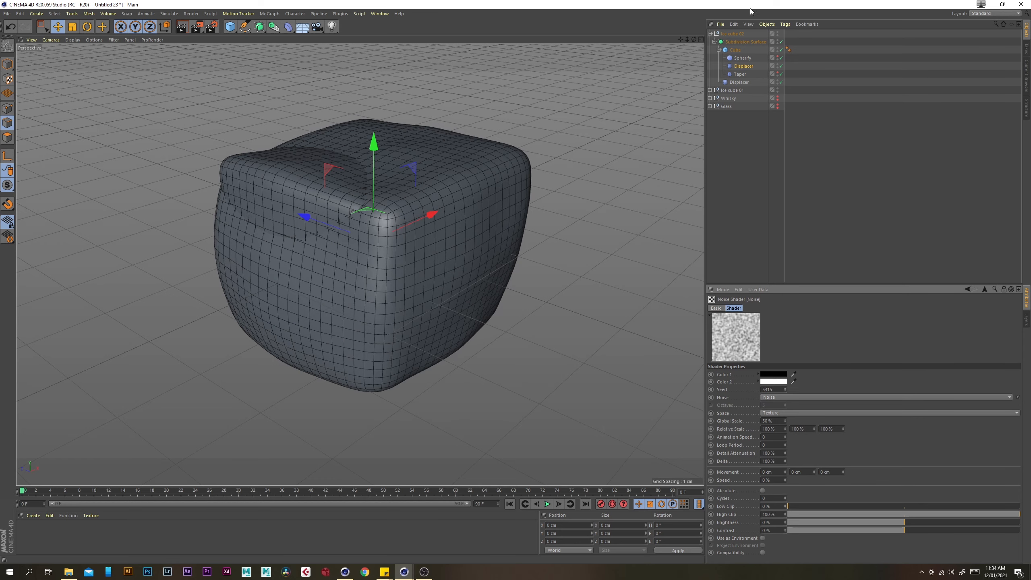
# - Temporarily hide Ice cube 01 to examine the shape of Ice cube 02 from other angles
pyautogui.doubleClick(777, 89)
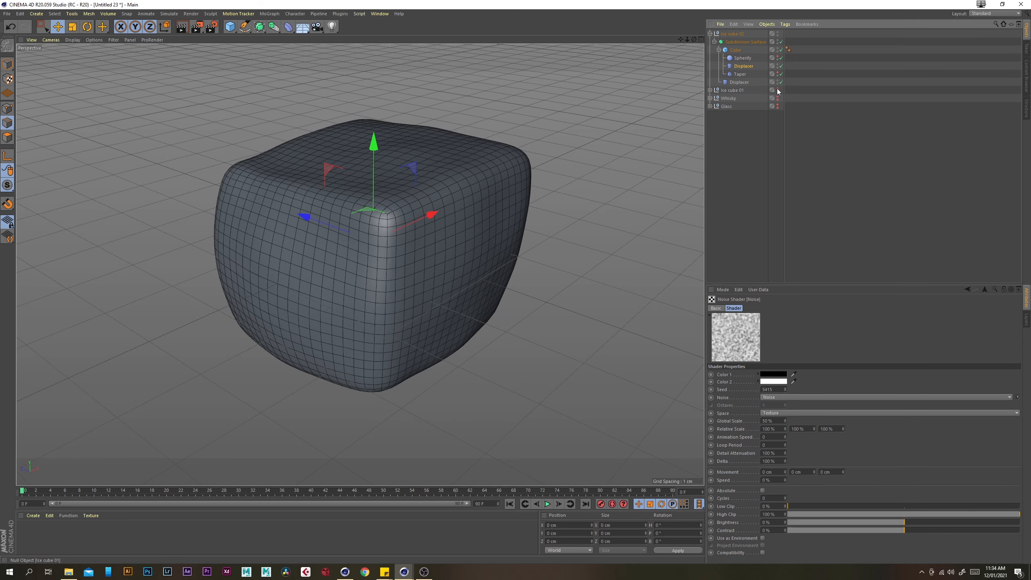
pyautogui.keyDown('alt'); pyautogui.moveTo(399, 261); pyautogui.dragTo(382, 231); pyautogui.keyUp('alt')
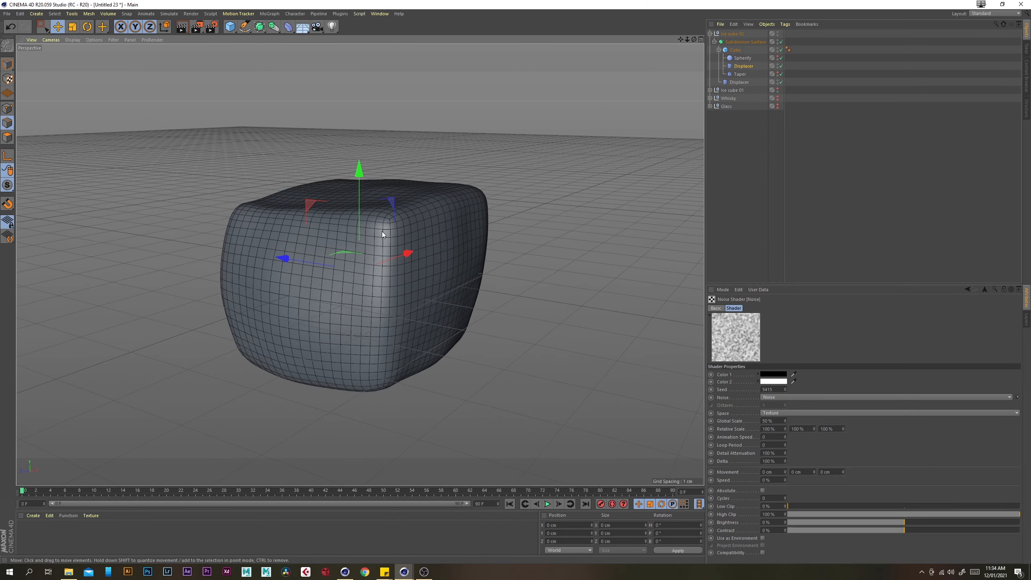
pyautogui.click(777, 89)
pyautogui.keyDown('alt'); pyautogui.moveTo(487, 203); pyautogui.dragTo(414, 204, button='right'); pyautogui.keyUp('alt')
pyautogui.keyDown('alt'); pyautogui.moveTo(385, 189); pyautogui.dragTo(374, 216); pyautogui.keyUp('alt')
pyautogui.keyDown('alt'); pyautogui.moveTo(360, 264); pyautogui.dragTo(447, 218, button='right'); pyautogui.keyUp('alt')
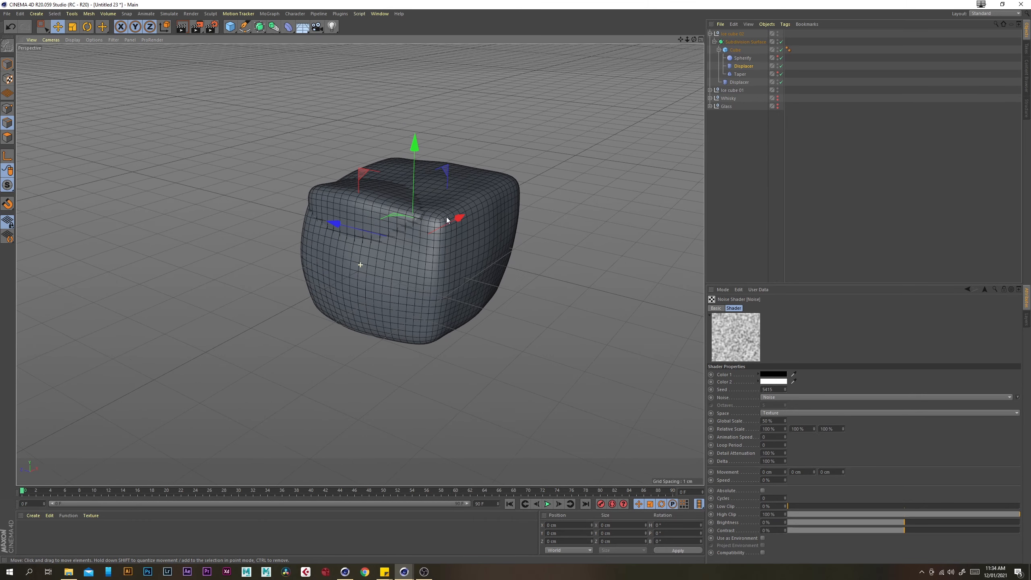
# - Collapse the Ice cube 02 hierarchy and add a MoGraph Cloner to the scene
pyautogui.click(719, 50)
pyautogui.click(714, 41)
pyautogui.click(710, 34)
pyautogui.click(730, 42)
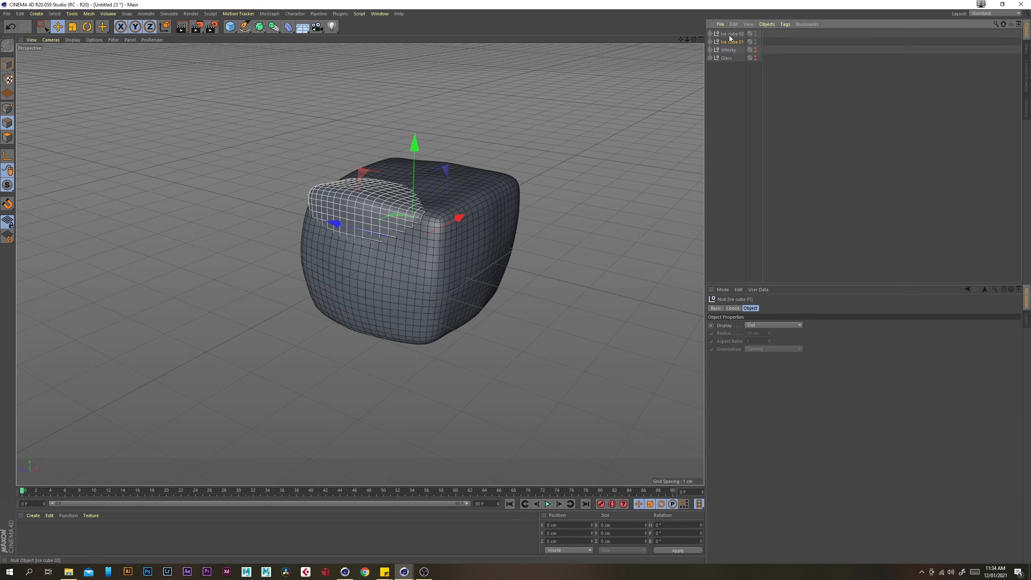
pyautogui.click(732, 69)
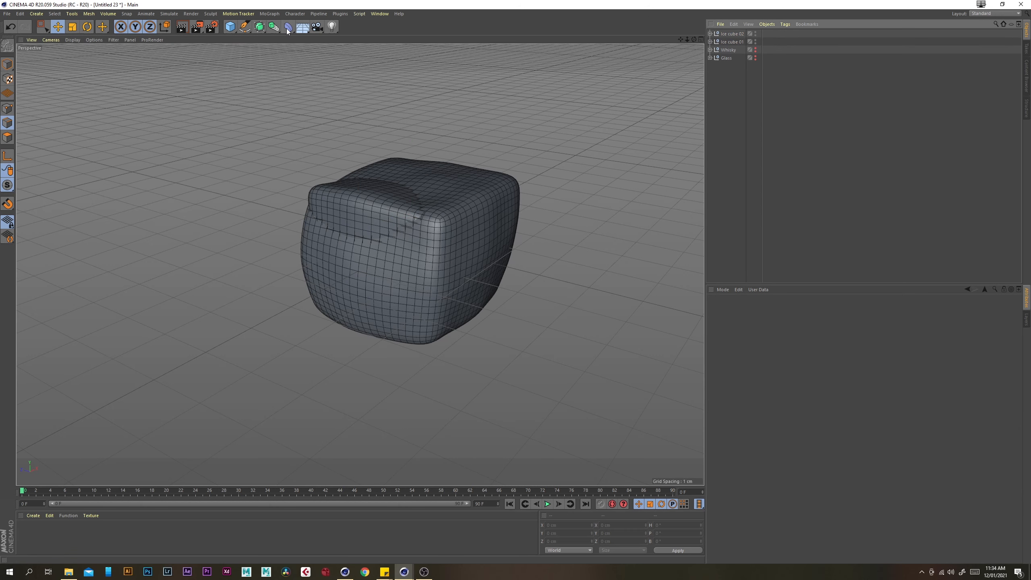
pyautogui.click(263, 14)
pyautogui.click(288, 99)
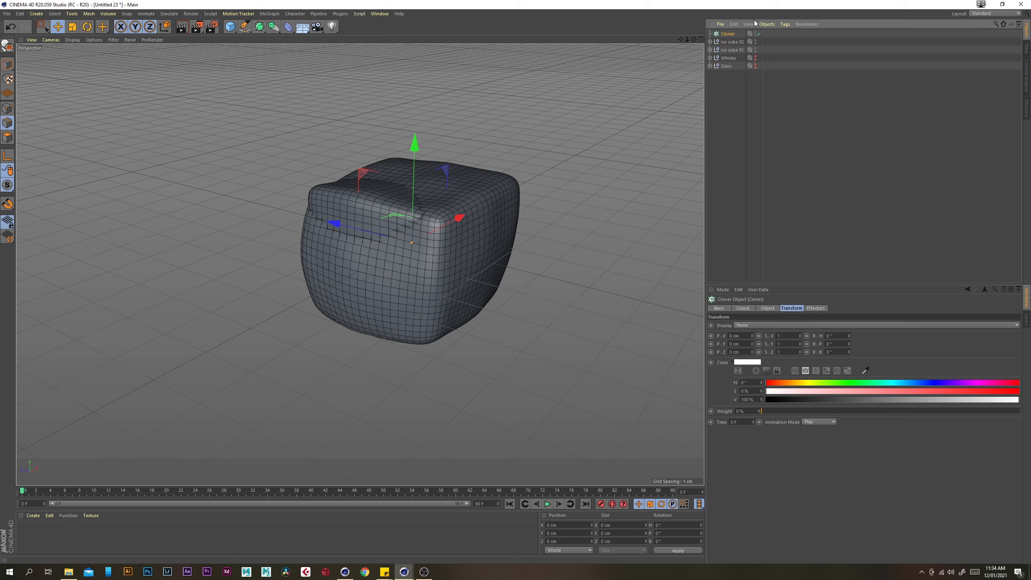
# - Nest the Ice cube 02 and Ice cube 01 groups inside the Cloner
pyautogui.click(728, 42)
pyautogui.keyDown('ctrl'); pyautogui.click(730, 49); pyautogui.keyUp('ctrl')
pyautogui.moveTo(732, 48); pyautogui.dragTo(729, 36)
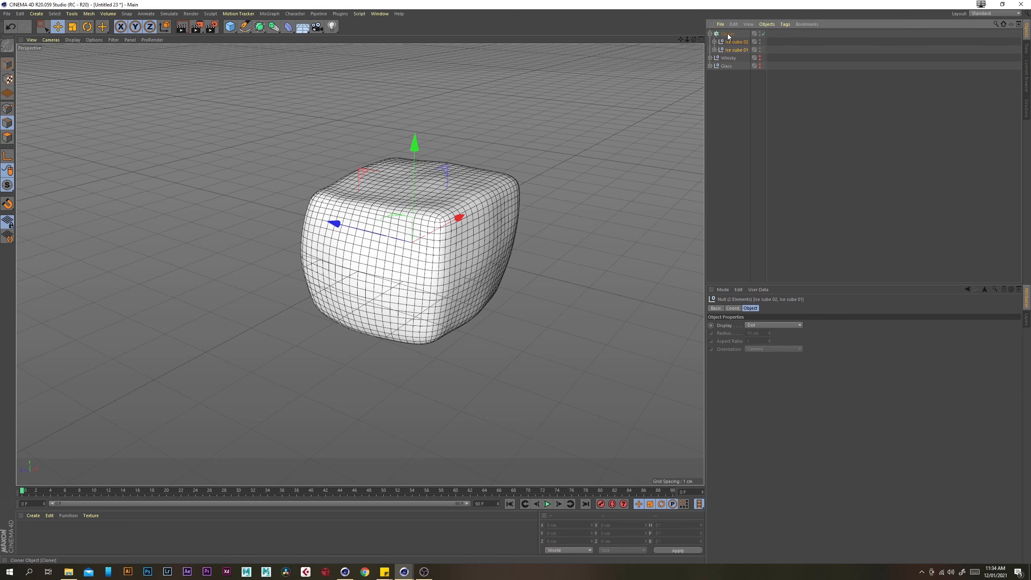
pyautogui.click(735, 148)
pyautogui.click(728, 33)
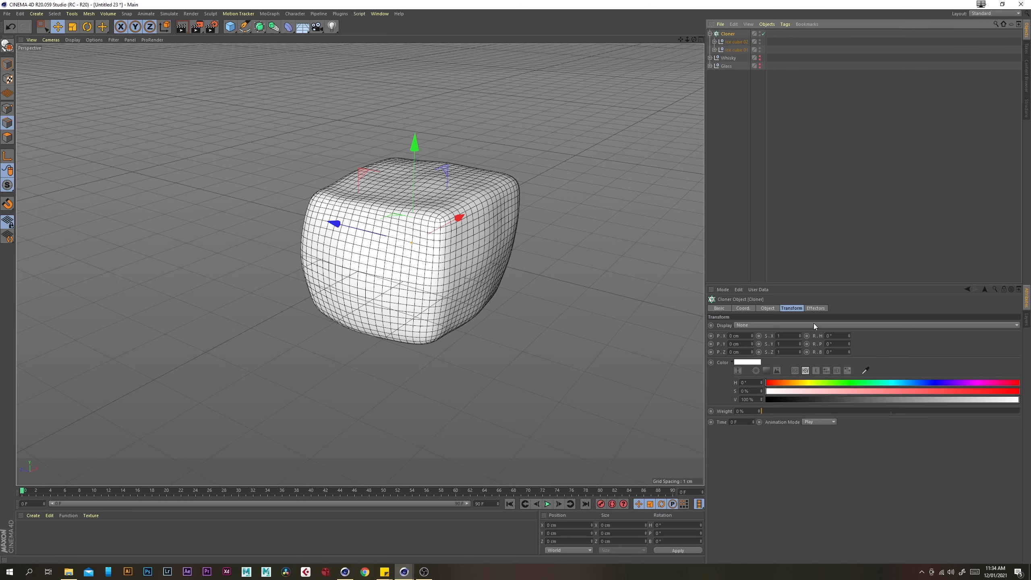
# - Switch the Cloner to Grid Array mode with a count of 4, 1 and 3
pyautogui.click(770, 308)
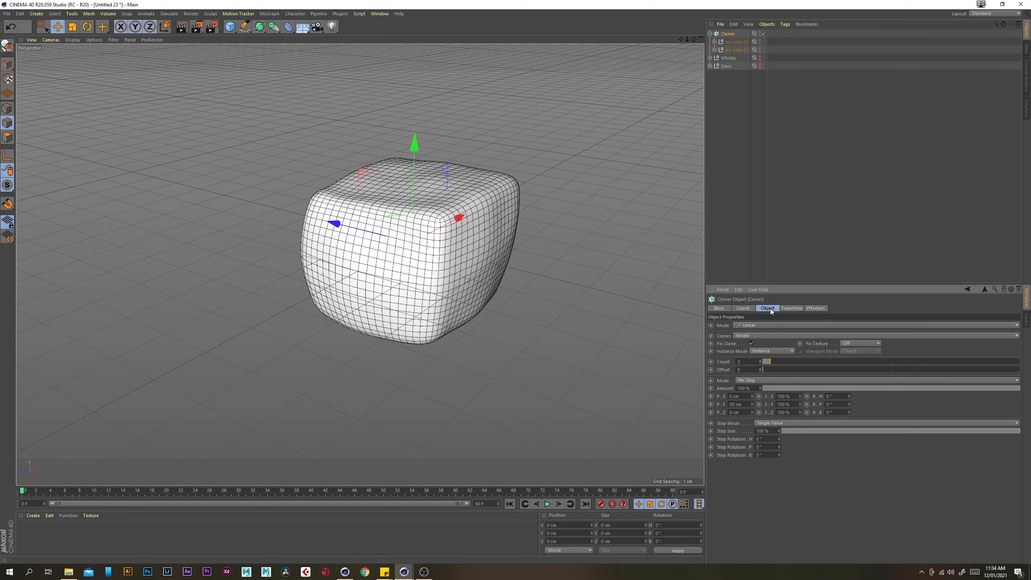
pyautogui.click(743, 326)
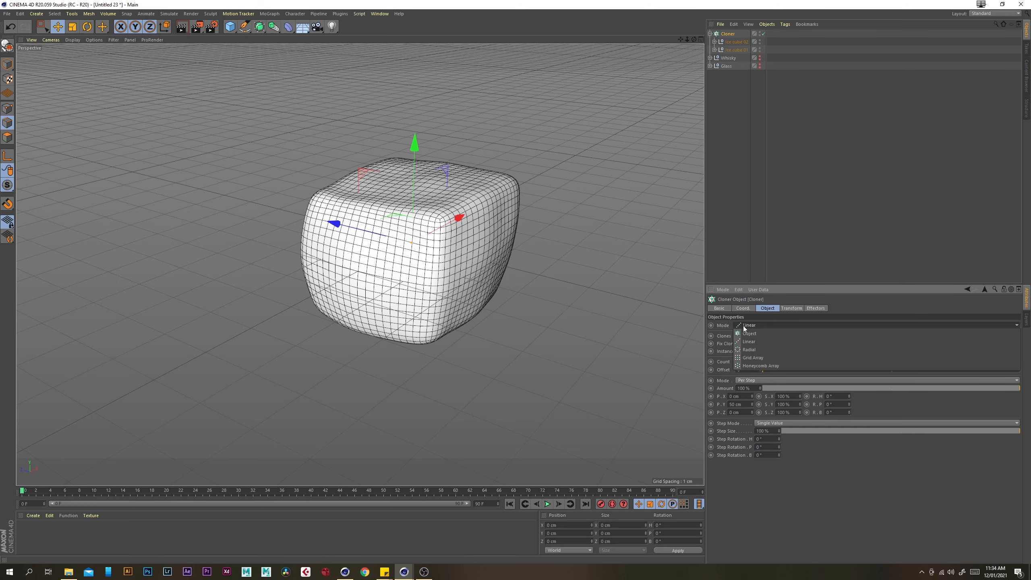
pyautogui.click(779, 356)
pyautogui.moveTo(740, 361); pyautogui.dragTo(686, 360)
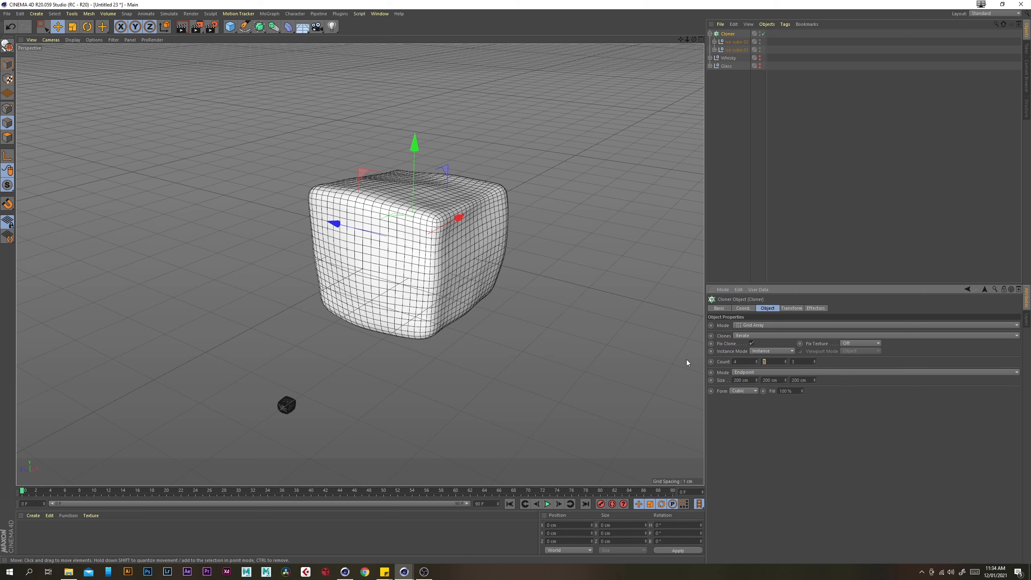
pyautogui.press('Tab')
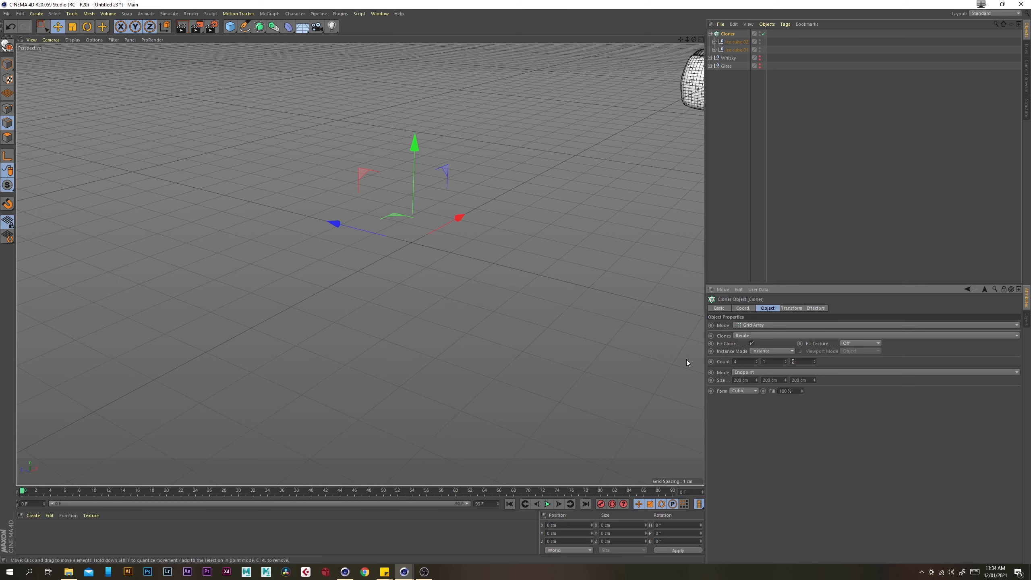
# - Set the Cloner's grid size to 9 cm, 0 cm and 8 cm and inspect the flat array of ice cubes
pyautogui.click(732, 379)
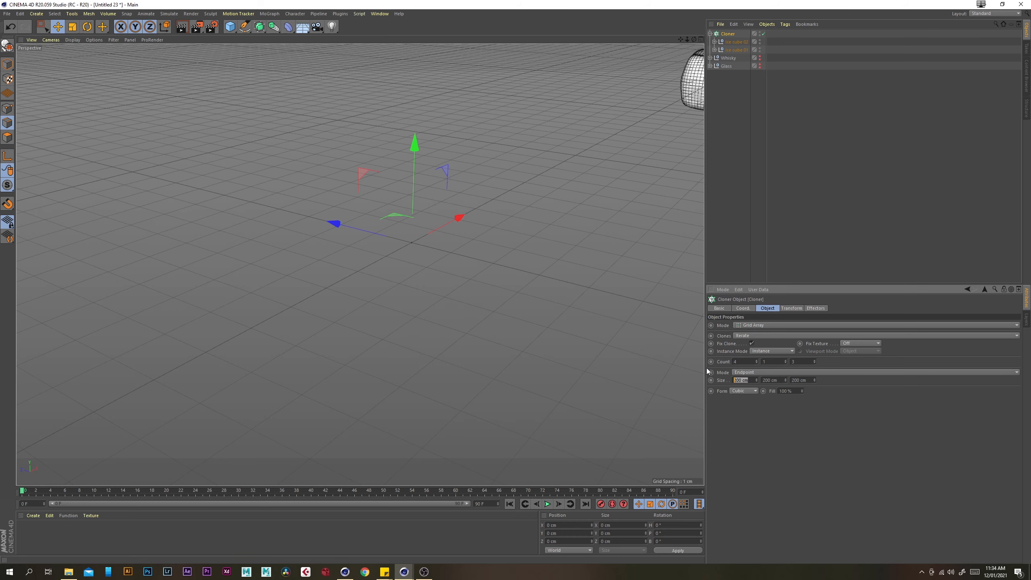
pyautogui.write('8')
pyautogui.press('Tab')
pyautogui.write('0')
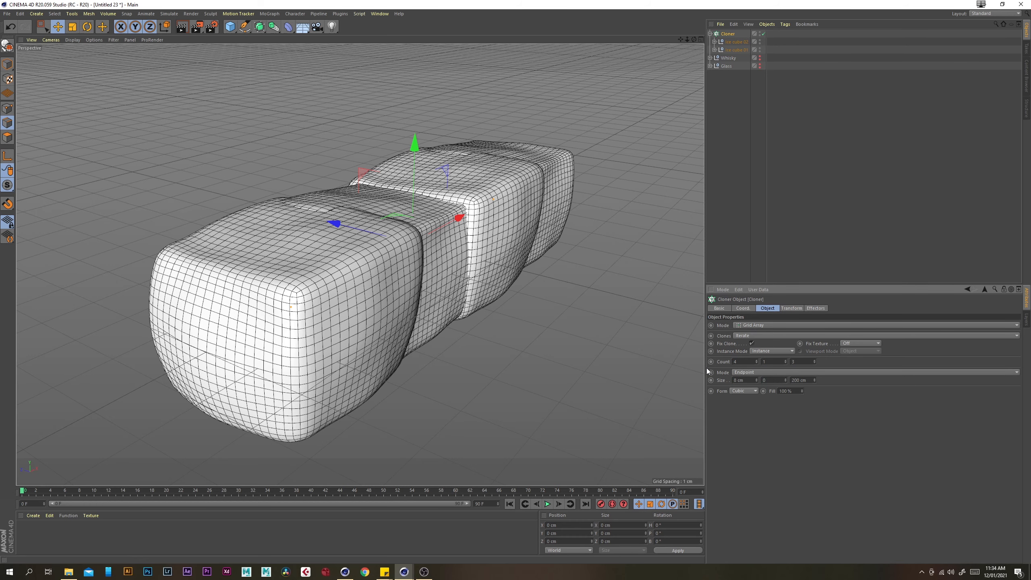
pyautogui.press('Tab')
pyautogui.write('8')
pyautogui.press('Return')
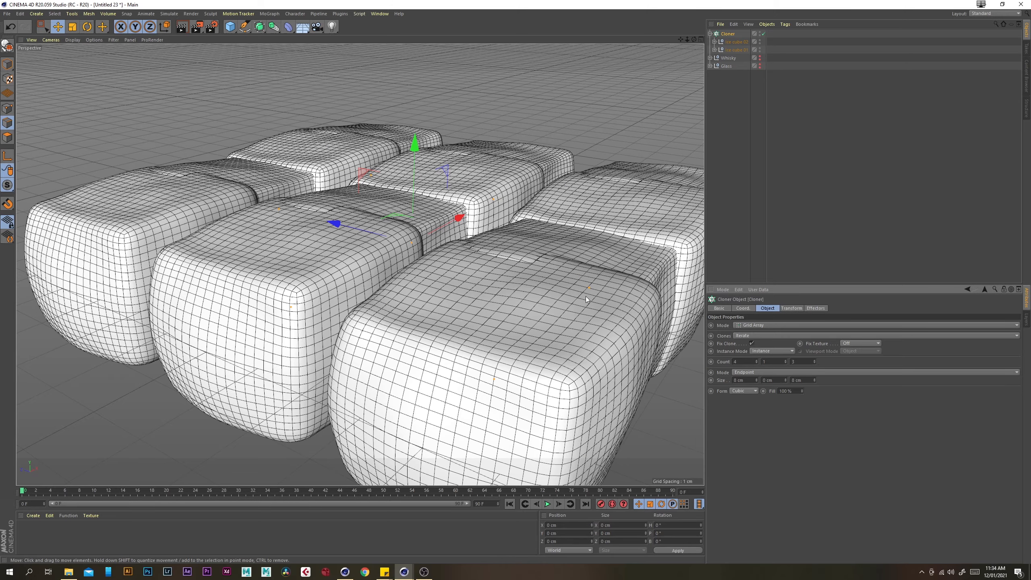
pyautogui.scroll(-3, 480, 266)
pyautogui.keyDown('alt'); pyautogui.moveTo(479, 266); pyautogui.dragTo(503, 321); pyautogui.keyUp('alt')
pyautogui.scroll(3, 432, 303)
pyautogui.keyDown('alt'); pyautogui.moveTo(432, 303); pyautogui.dragTo(487, 247); pyautogui.keyUp('alt')
pyautogui.keyDown('alt'); pyautogui.moveTo(434, 297); pyautogui.dragTo(461, 281); pyautogui.keyUp('alt')
# - Add a MoGraph Random effector to the ice cube Cloner
pyautogui.click(731, 84)
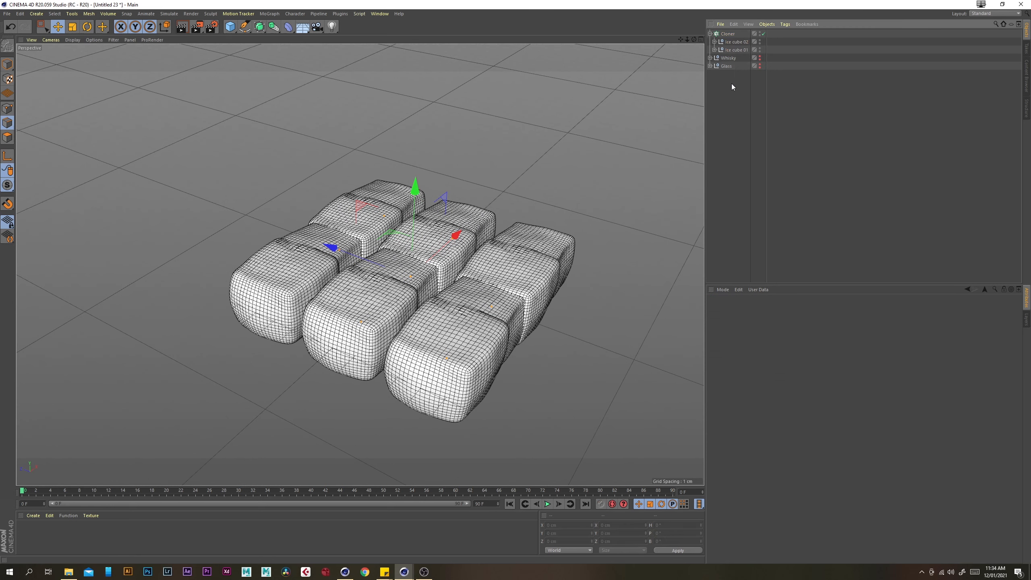
pyautogui.click(727, 35)
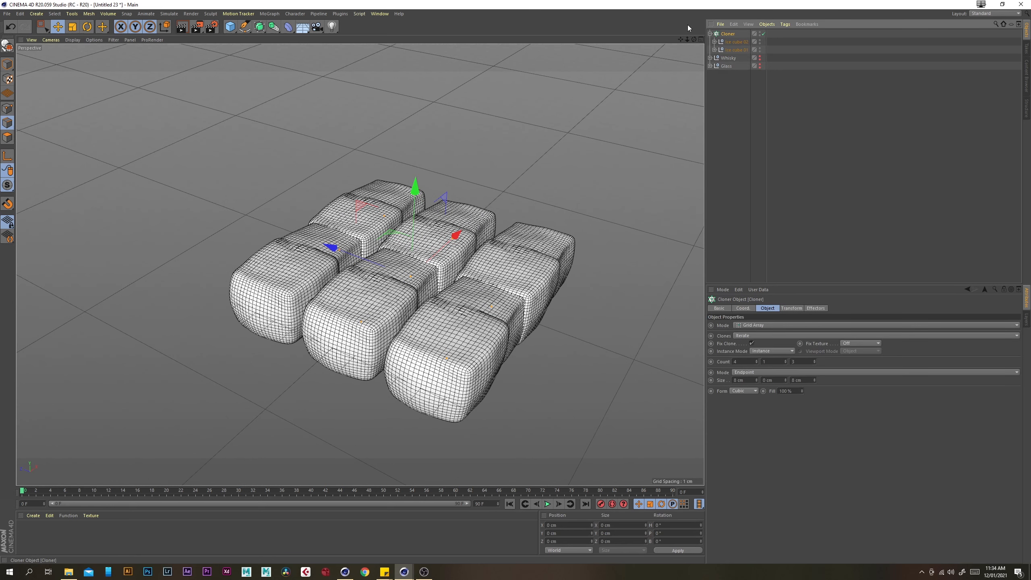
pyautogui.click(269, 14)
pyautogui.moveTo(286, 26)
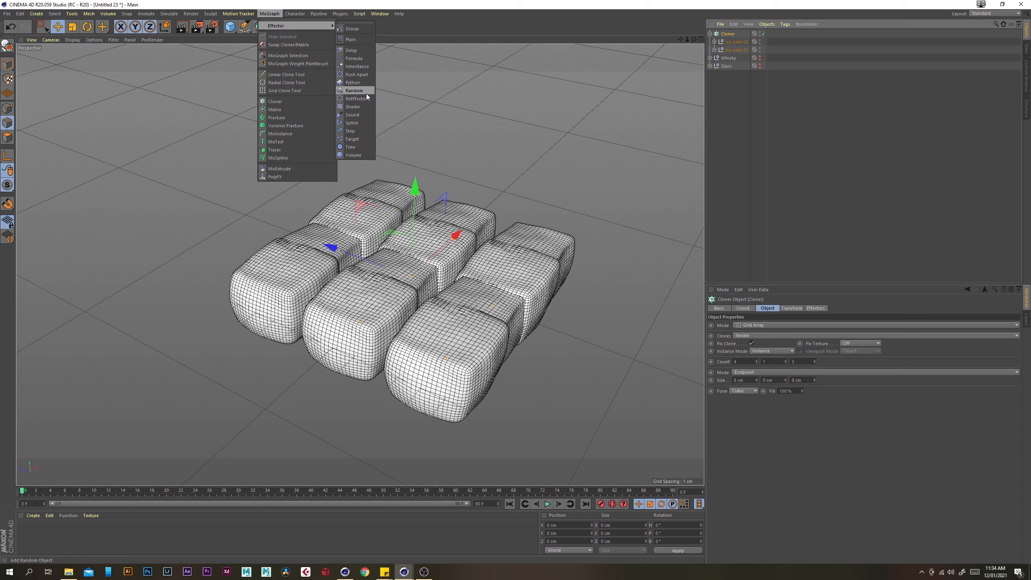
pyautogui.click(354, 90)
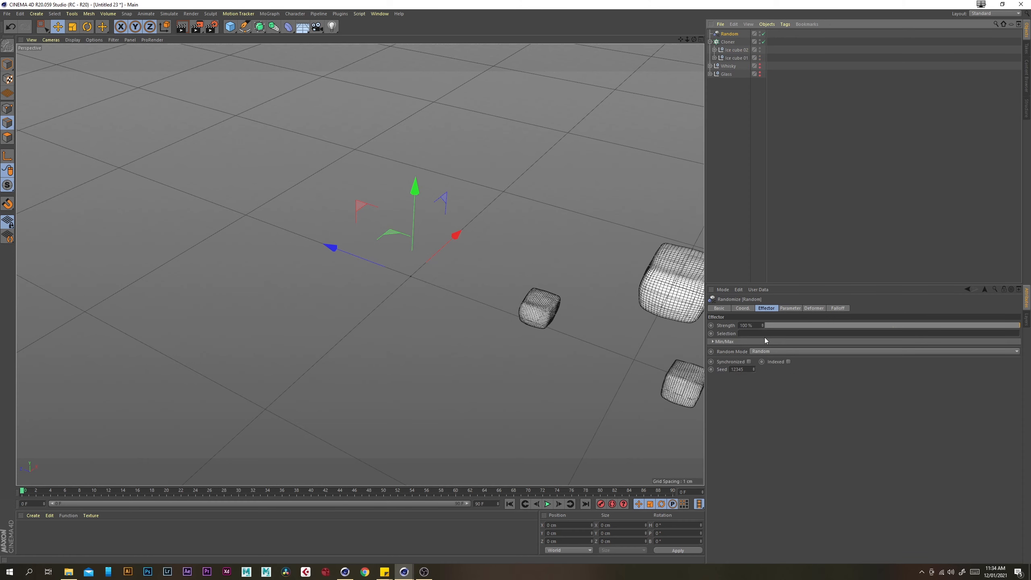
# - Disable the Random effector's position variation and enable a uniform scale variation of 0.25
pyautogui.click(789, 308)
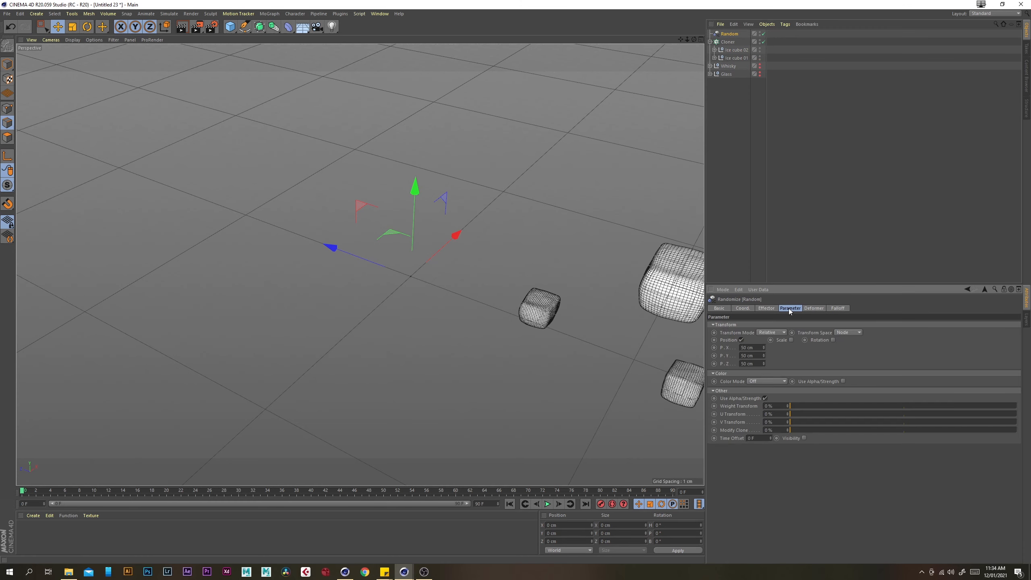
pyautogui.click(741, 340)
pyautogui.click(775, 340)
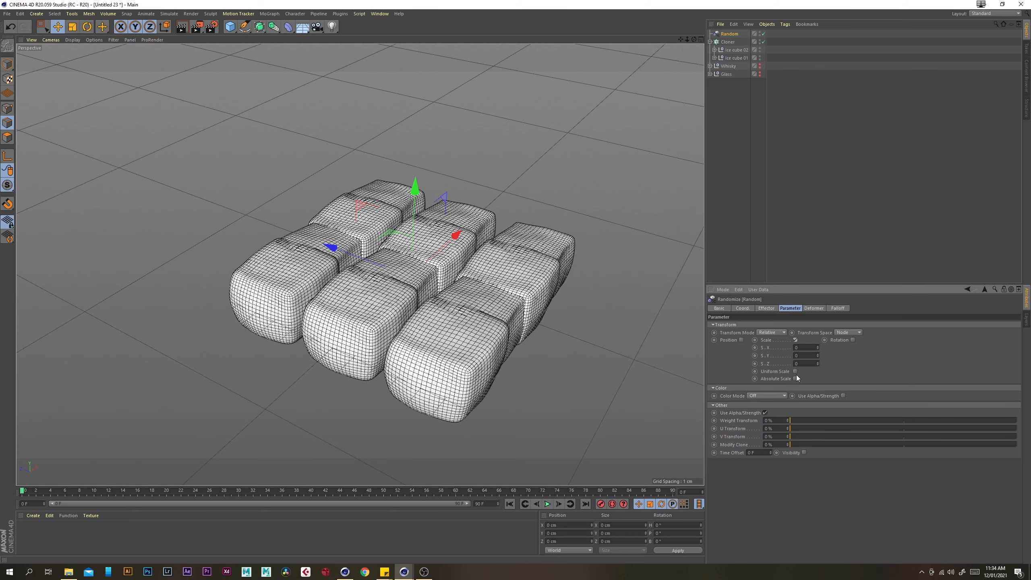
pyautogui.click(795, 355)
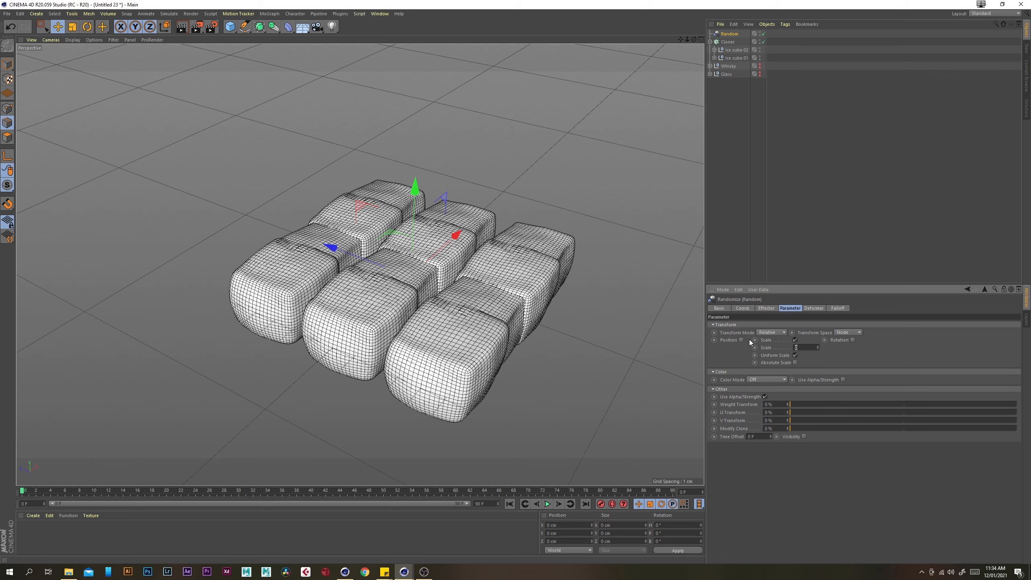
pyautogui.write('0.25')
pyautogui.press('Return')
pyautogui.keyDown('alt'); pyautogui.moveTo(389, 235); pyautogui.dragTo(418, 280); pyautogui.keyUp('alt')
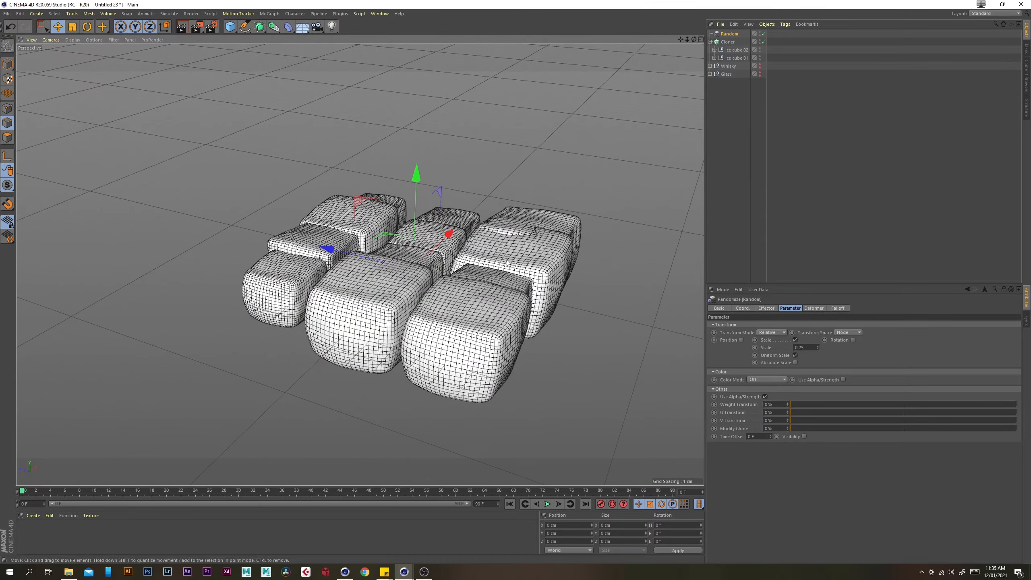
# - Group the Cloner and the Random effector into a null and rename it Ice Cubes
pyautogui.click(709, 42)
pyautogui.click(727, 42)
pyautogui.keyDown('ctrl'); pyautogui.click(731, 35); pyautogui.keyUp('ctrl')
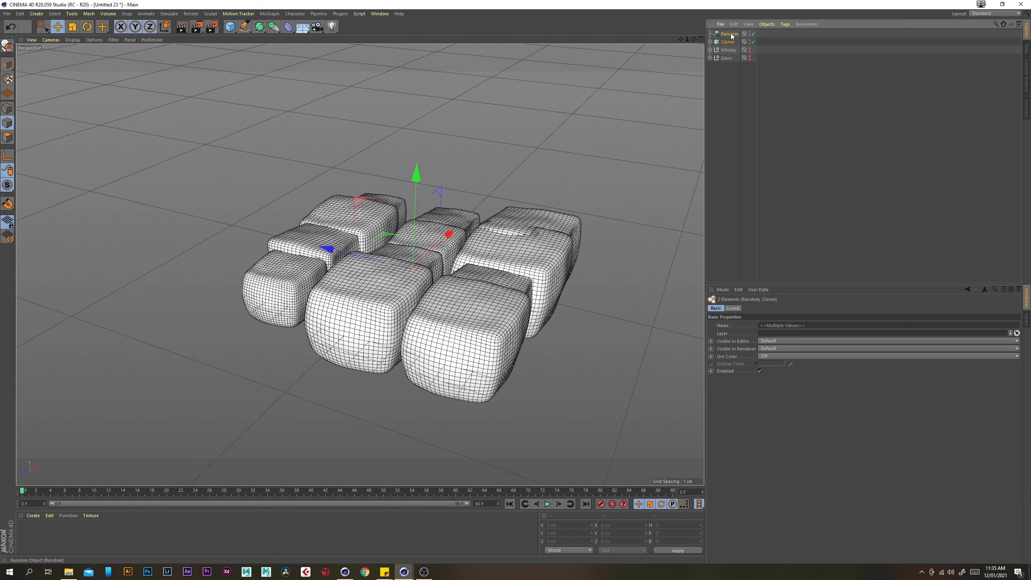
pyautogui.hotkey('alt', 'g')
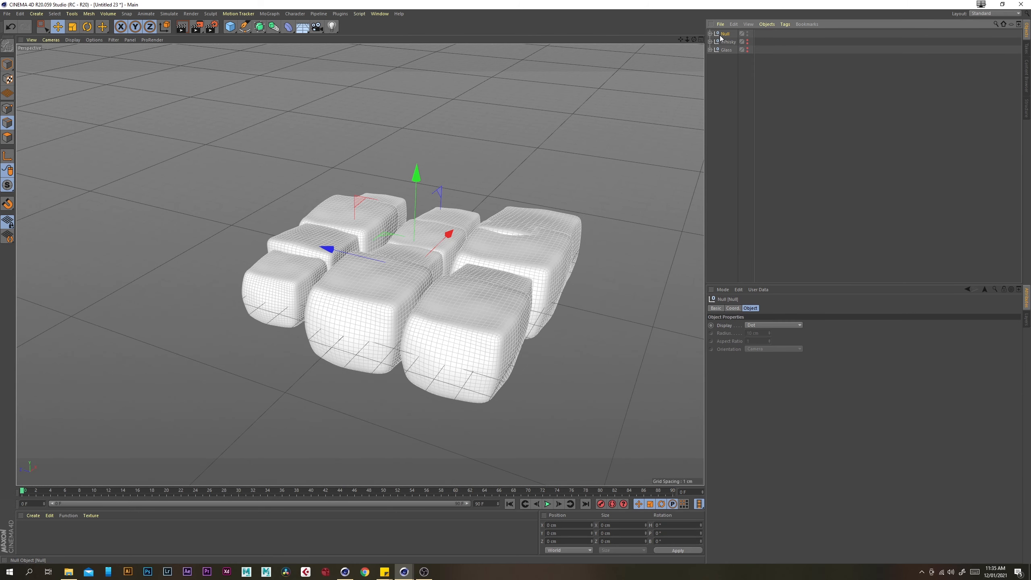
pyautogui.doubleClick(729, 34)
pyautogui.write('Ice Cubes')
pyautogui.press('Return')
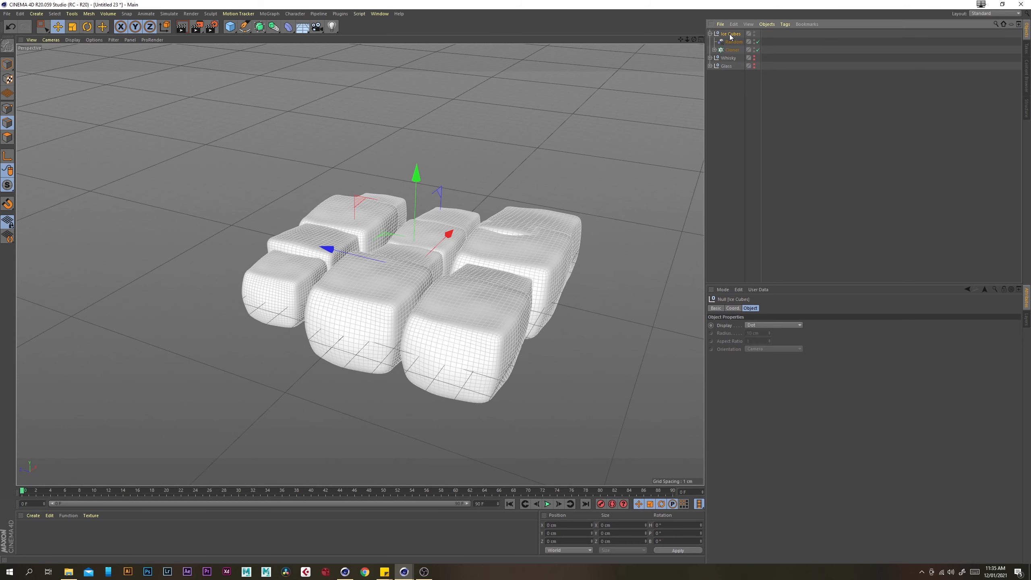
# - Place the Cloner above the Random effector inside the Ice Cubes group and collapse the group
pyautogui.click(732, 89)
pyautogui.click(732, 49)
pyautogui.click(729, 84)
pyautogui.click(710, 34)
# - Make the Glass visible again and frame it from above to check where the ice cubes sit
pyautogui.click(751, 48)
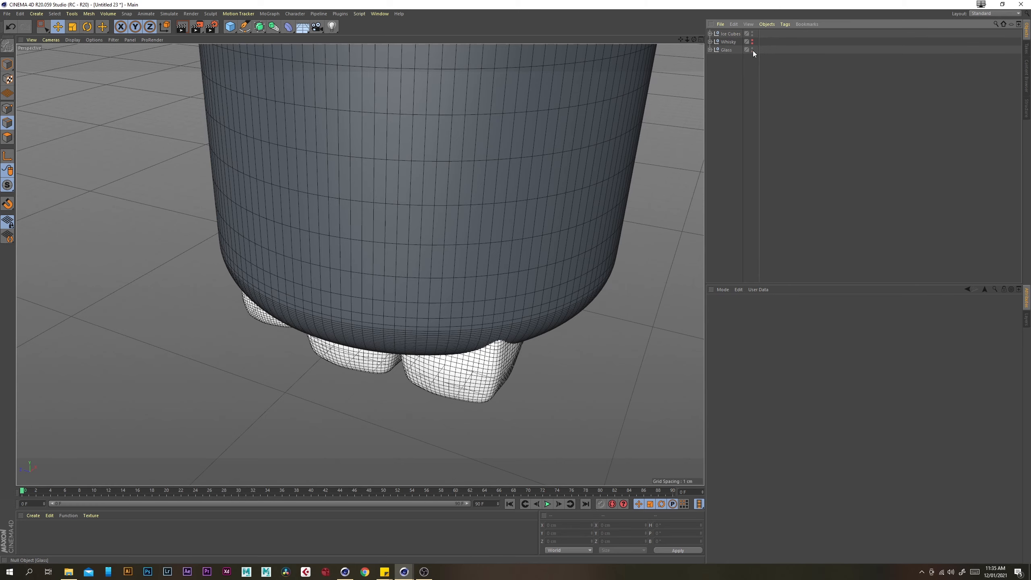
pyautogui.press('h')
pyautogui.keyDown('alt'); pyautogui.moveTo(427, 288); pyautogui.dragTo(440, 207); pyautogui.keyUp('alt')
pyautogui.scroll(4, 426, 231)
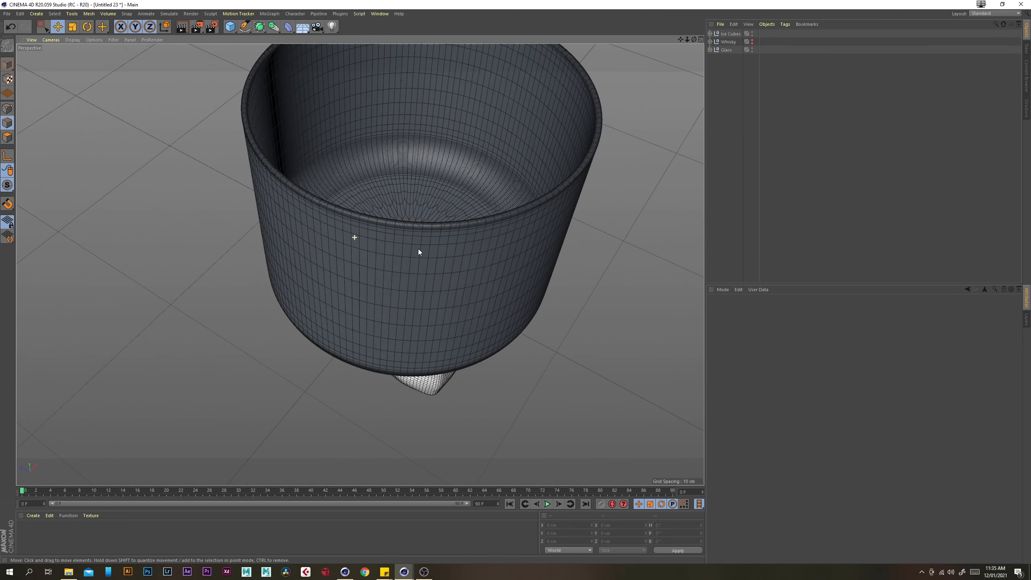
pyautogui.keyDown('alt'); pyautogui.moveTo(418, 248); pyautogui.dragTo(415, 231); pyautogui.keyUp('alt')
pyautogui.scroll(-2, 430, 225)
pyautogui.keyDown('alt'); pyautogui.moveTo(438, 222); pyautogui.dragTo(430, 267, button='middle'); pyautogui.keyUp('alt')
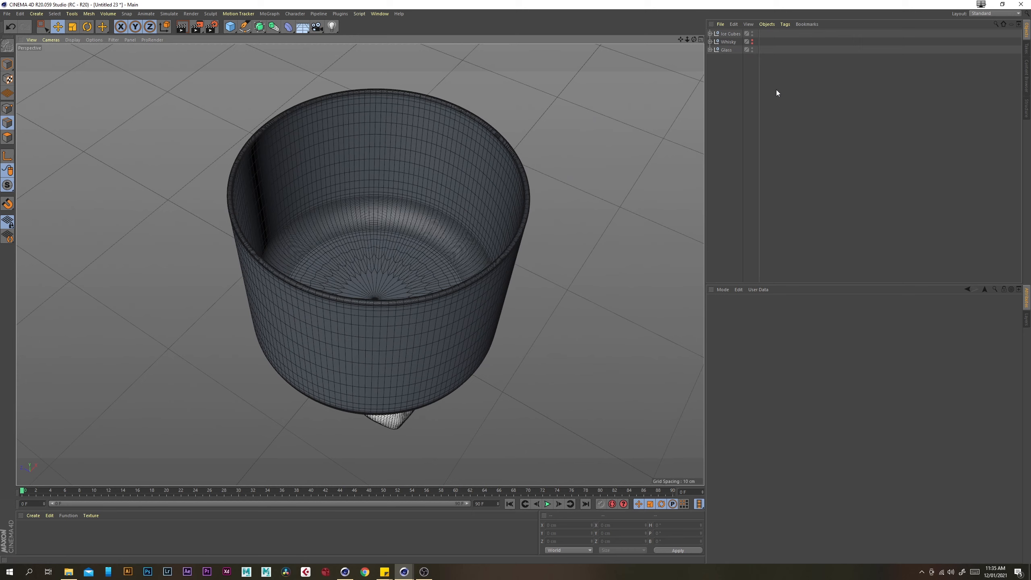
# - Raise the Cloner inside the Ice Cubes group to a Y position of 5 cm
pyautogui.click(709, 34)
pyautogui.click(731, 41)
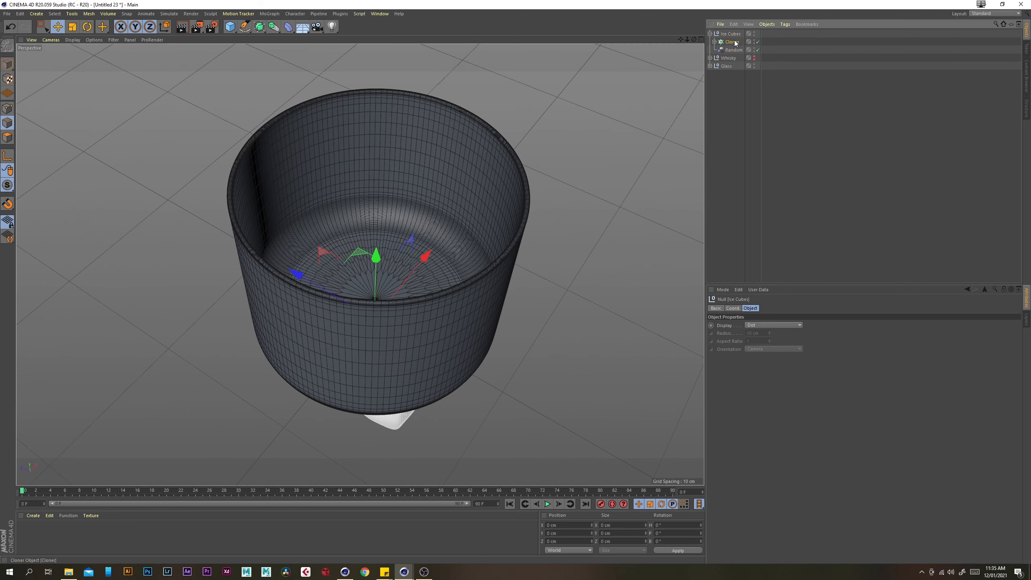
pyautogui.click(741, 308)
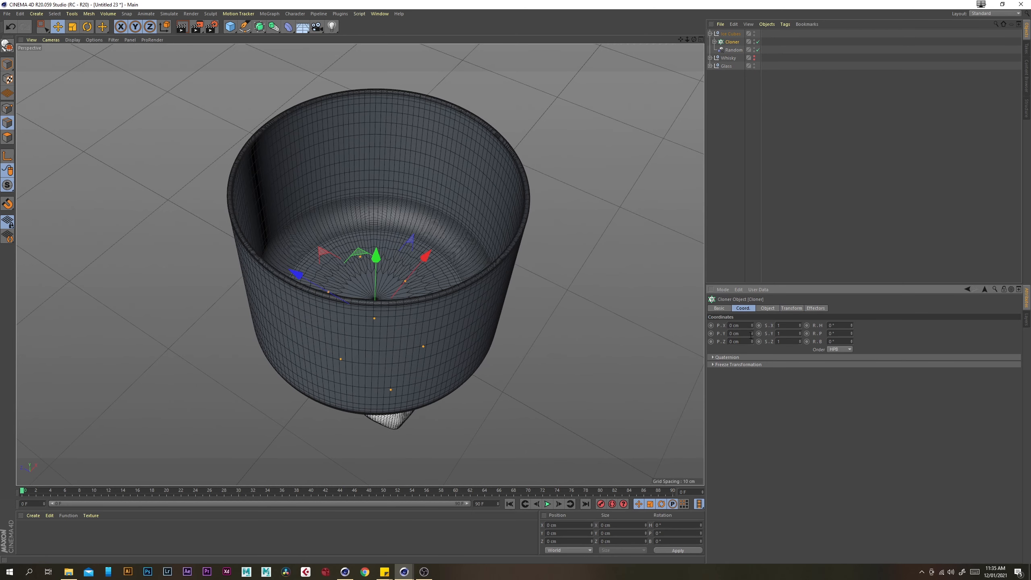
pyautogui.write('5')
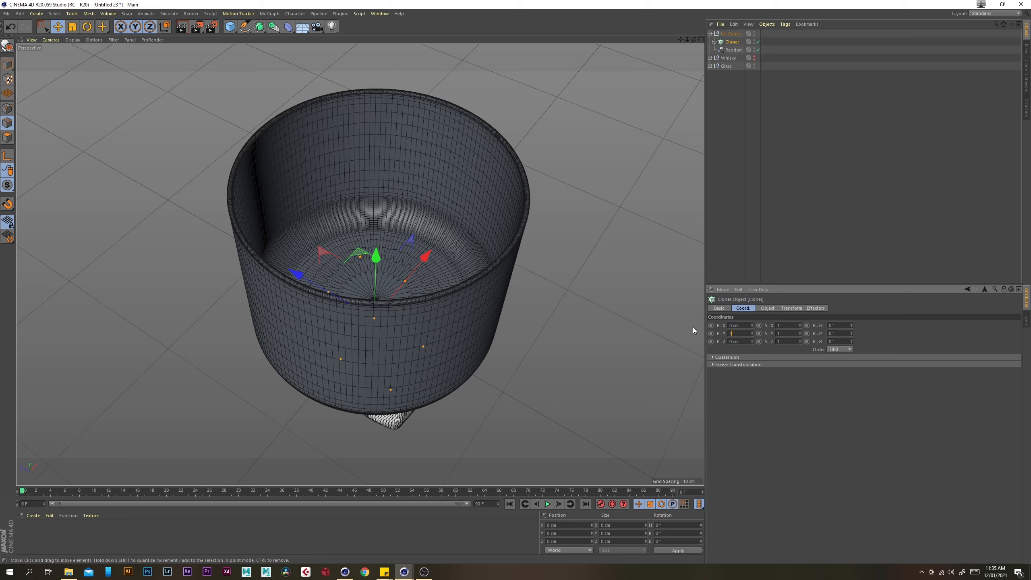
pyautogui.press('Return')
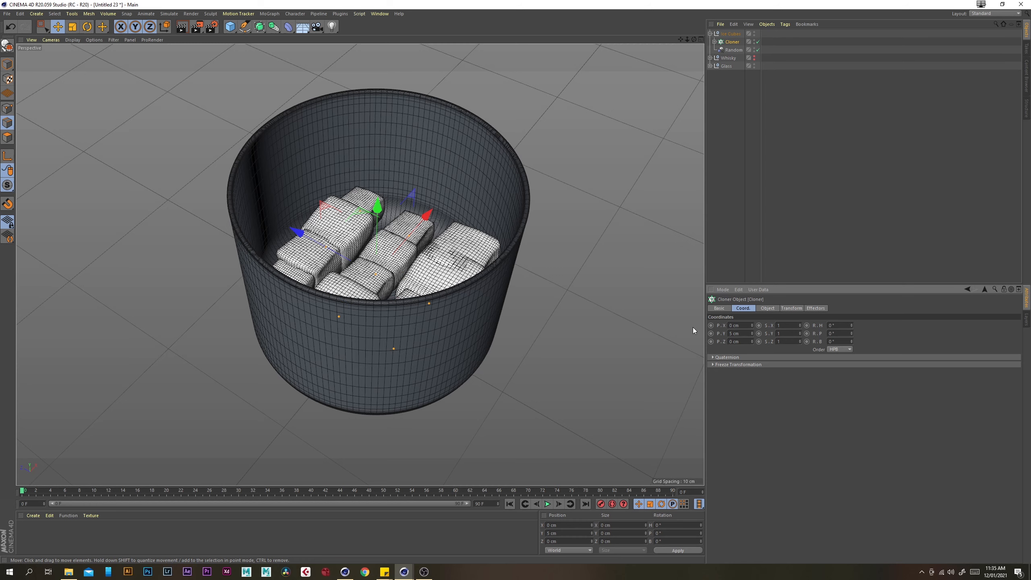
# - Make the Whisky visible again and switch the viewport shading to Lines to check the ice cubes inside the glass
pyautogui.click(753, 56)
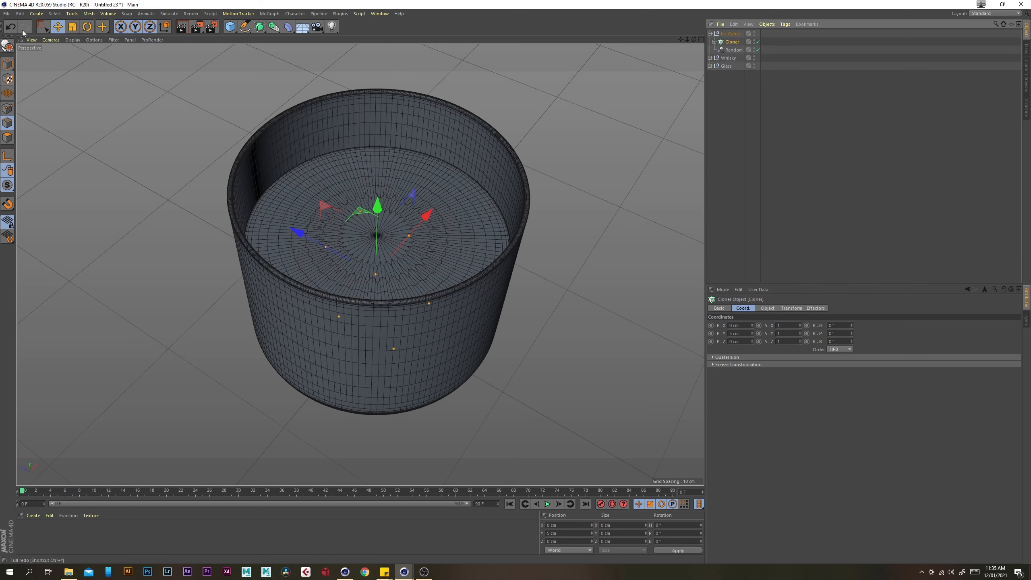
pyautogui.click(72, 39)
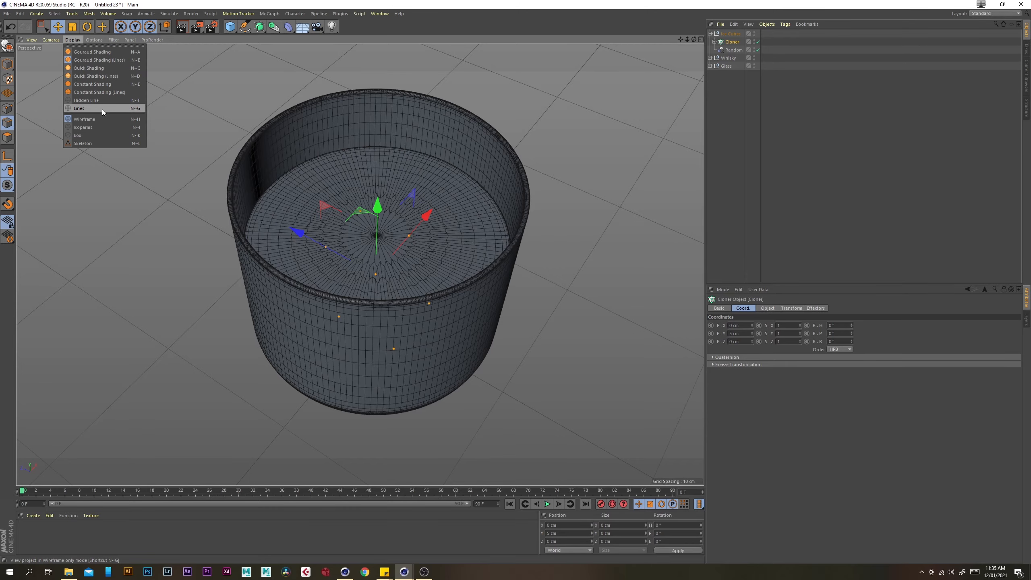
pyautogui.click(99, 110)
pyautogui.scroll(-2, 410, 281)
pyautogui.keyDown('alt'); pyautogui.moveTo(406, 287); pyautogui.dragTo(413, 229); pyautogui.keyUp('alt')
pyautogui.scroll(-1, 439, 258)
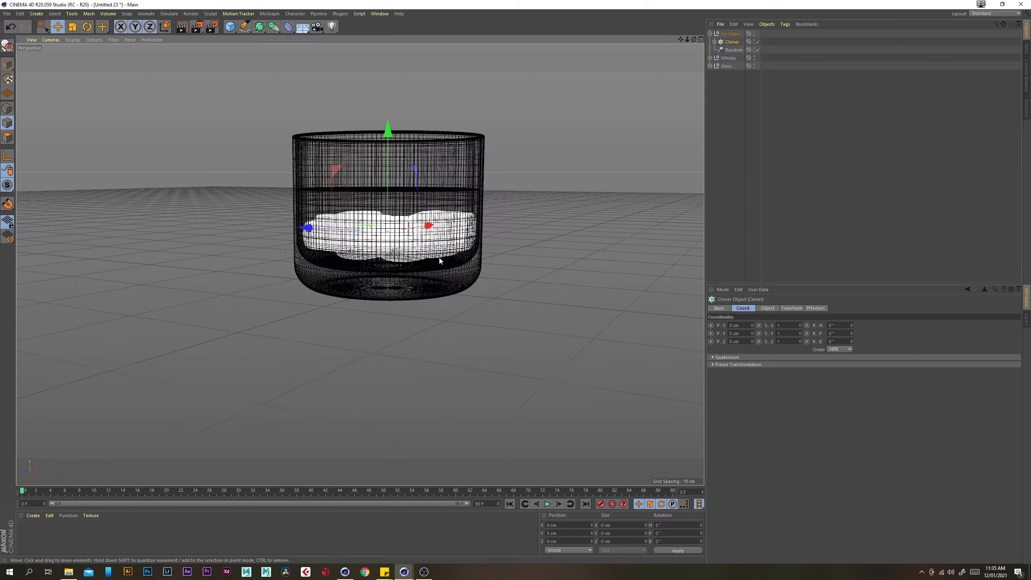
pyautogui.keyDown('alt'); pyautogui.moveTo(440, 258); pyautogui.dragTo(440, 272, button='middle'); pyautogui.keyUp('alt')
pyautogui.scroll(4, 440, 274)
pyautogui.keyDown('alt'); pyautogui.moveTo(466, 255); pyautogui.dragTo(463, 287); pyautogui.keyUp('alt')
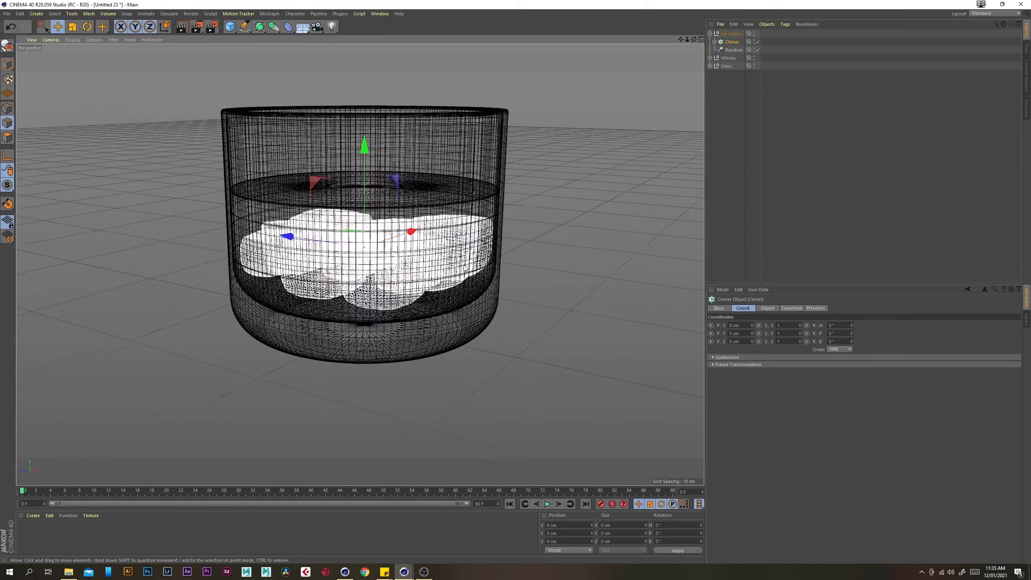
pyautogui.keyDown('alt'); pyautogui.moveTo(463, 287); pyautogui.dragTo(484, 280, button='middle'); pyautogui.keyUp('alt')
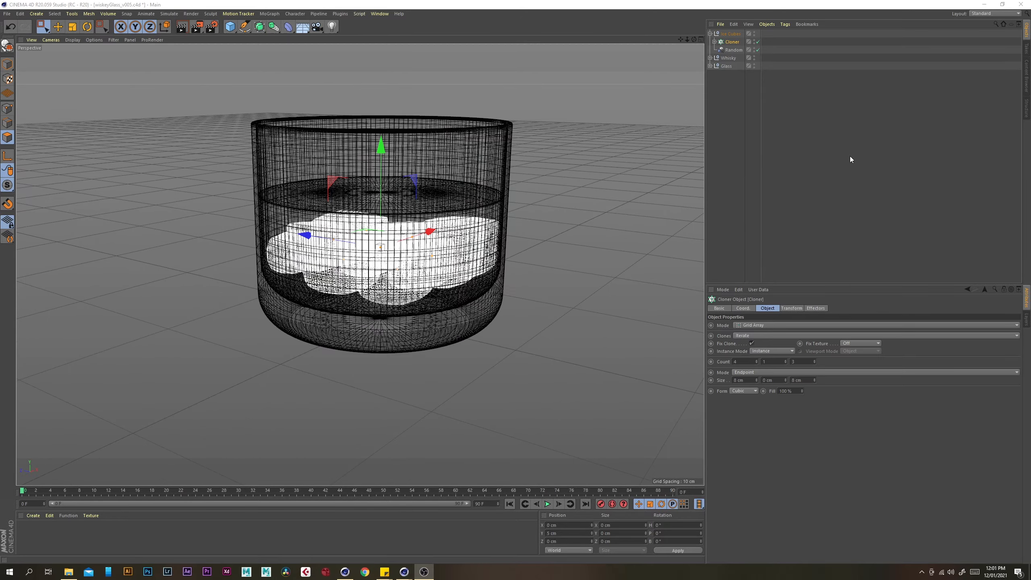
# - Add a Rigid Body simulation tag to the Cloner and expand the Cloner's hierarchy
pyautogui.rightClick(733, 41)
pyautogui.moveTo(773, 104)
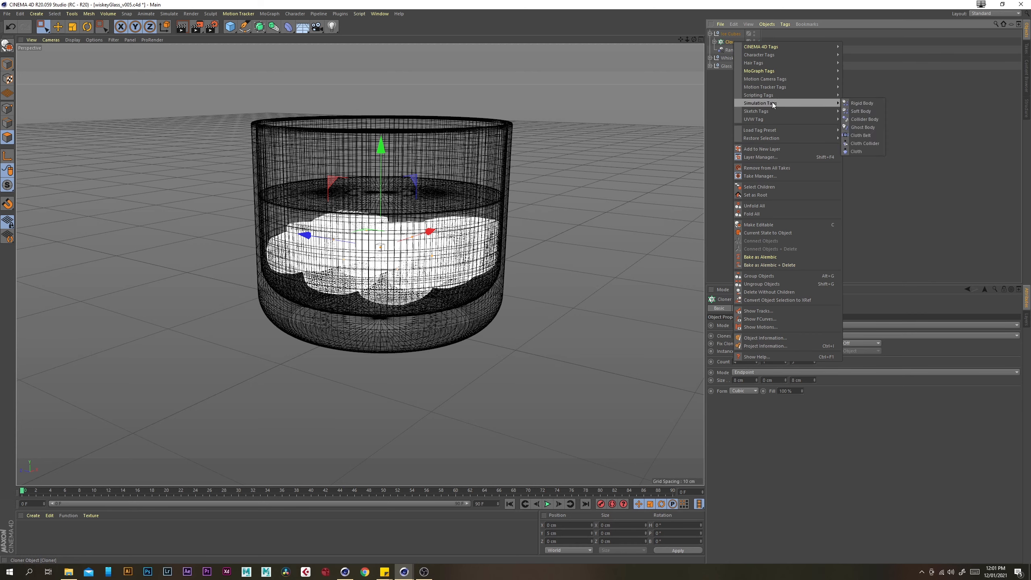
pyautogui.click(876, 105)
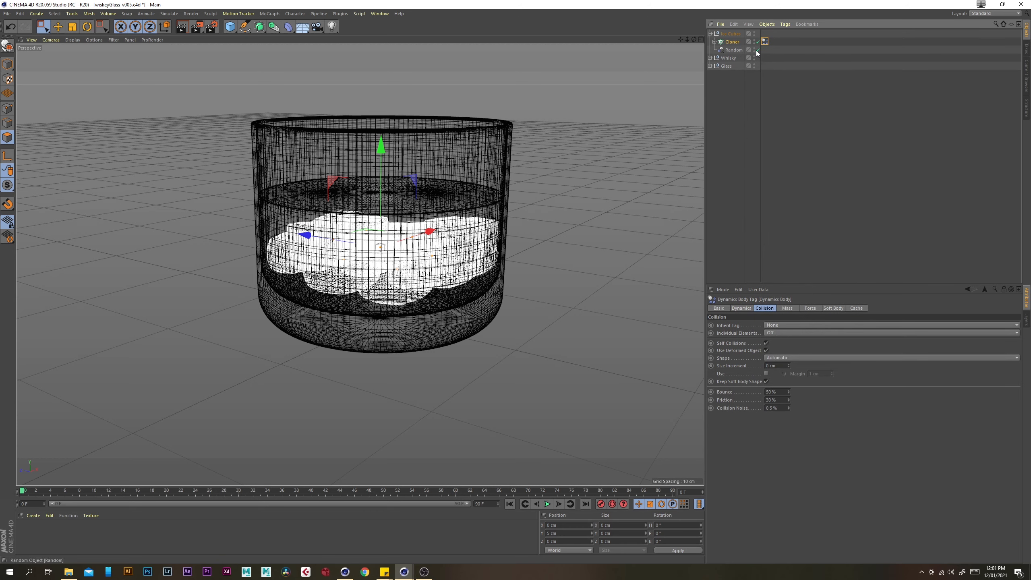
pyautogui.click(714, 43)
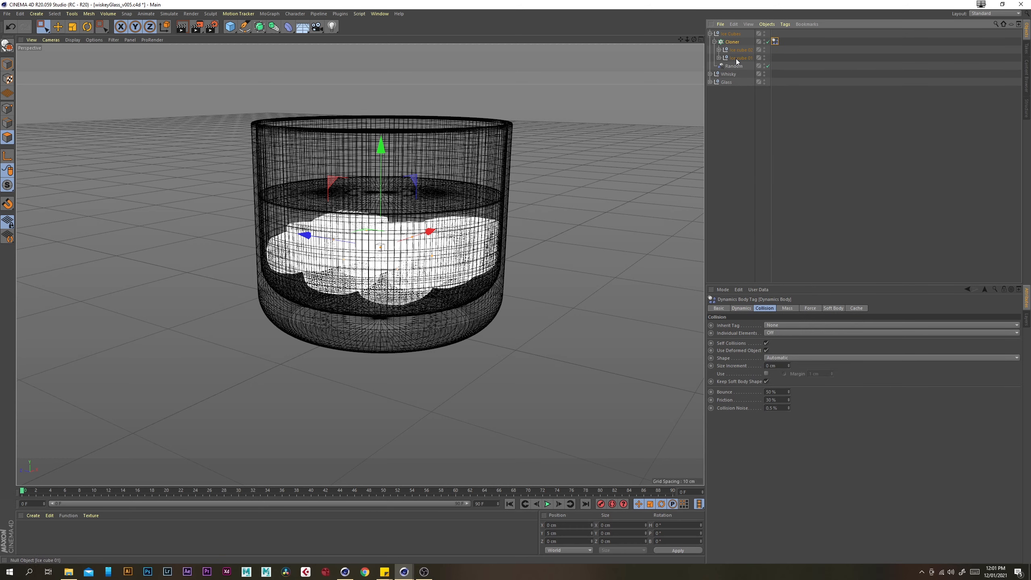
# - Set the Cloner's dynamics tag to Apply Tag to Children, Individual Elements All and a Convex Hull collision shape
pyautogui.click(779, 326)
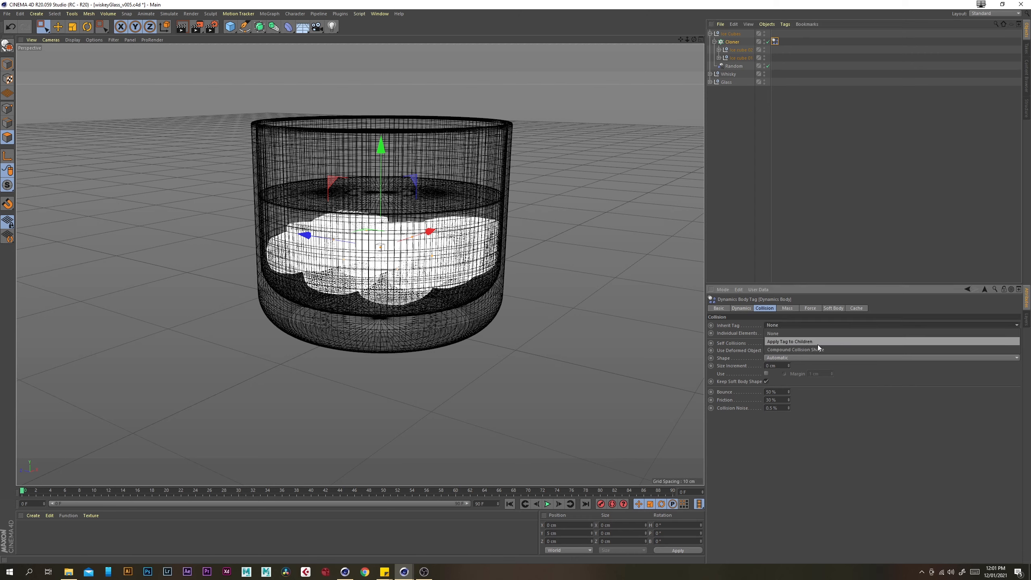
pyautogui.click(818, 344)
pyautogui.click(787, 333)
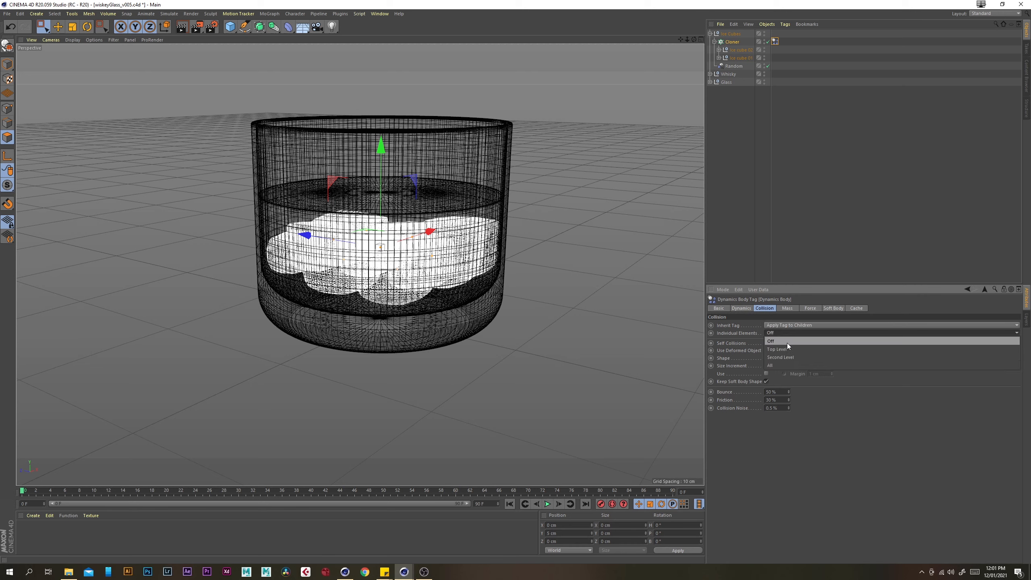
pyautogui.click(789, 366)
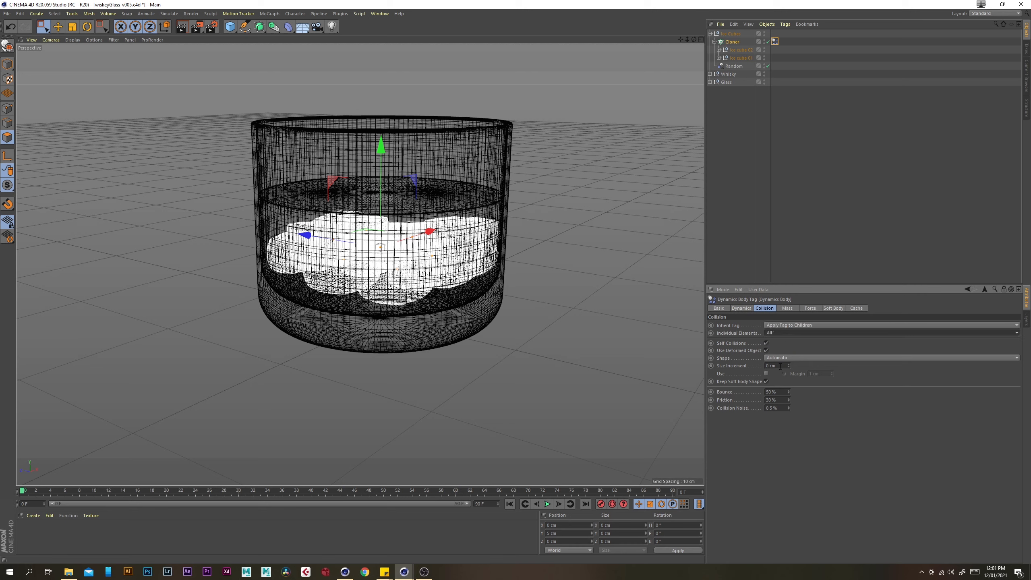
pyautogui.click(781, 357)
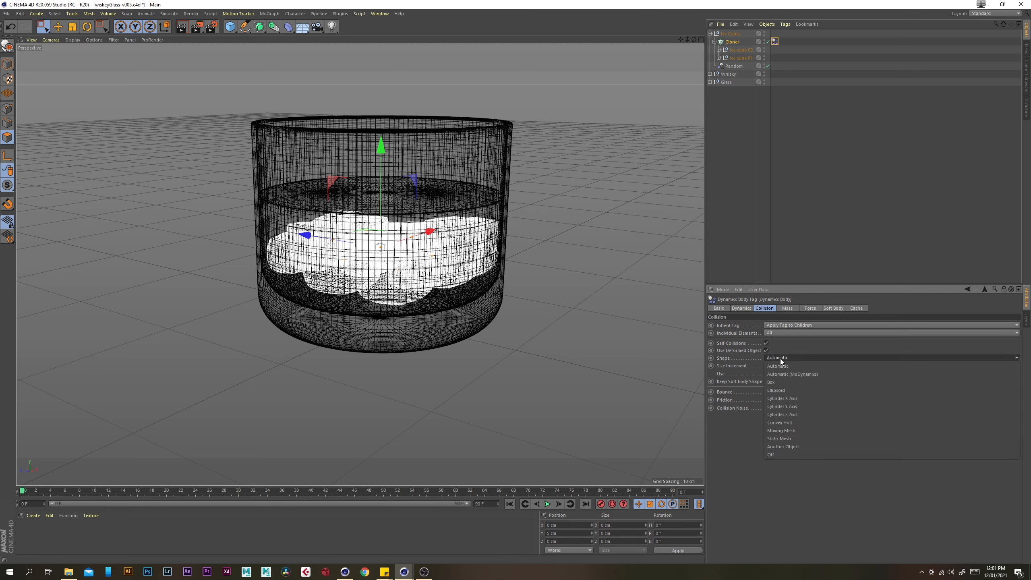
pyautogui.click(795, 420)
pyautogui.click(743, 124)
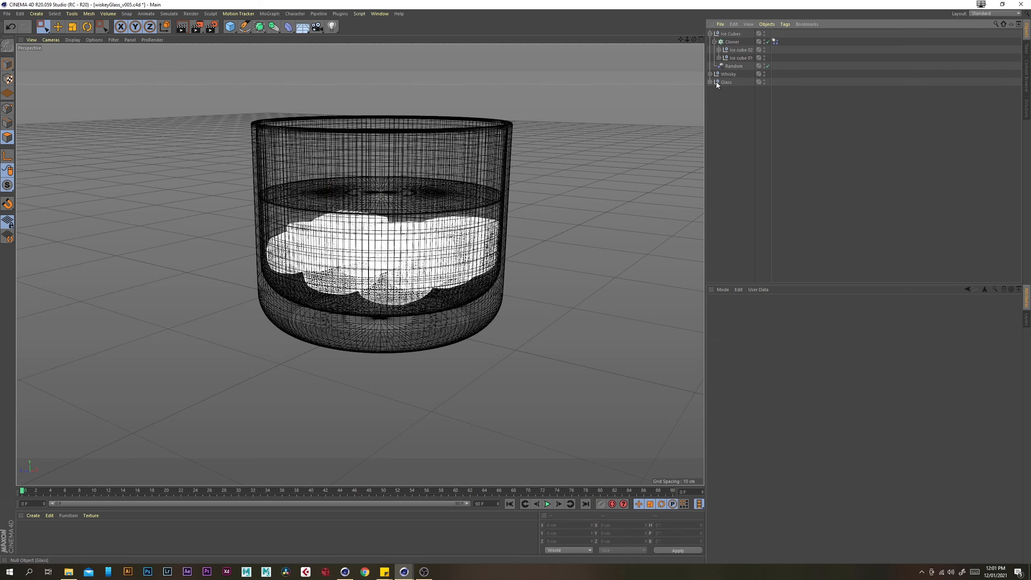
# - Add a Collider Body tag to the Glass group's Cylinder and set its collision shape to Static Mesh
pyautogui.click(710, 82)
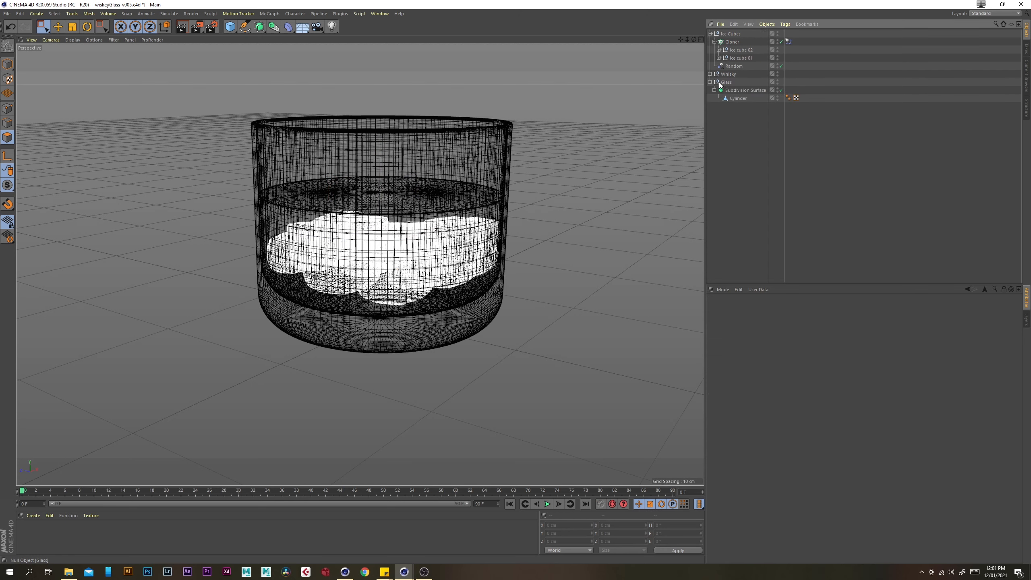
pyautogui.click(741, 97)
pyautogui.rightClick(739, 98)
pyautogui.moveTo(781, 160)
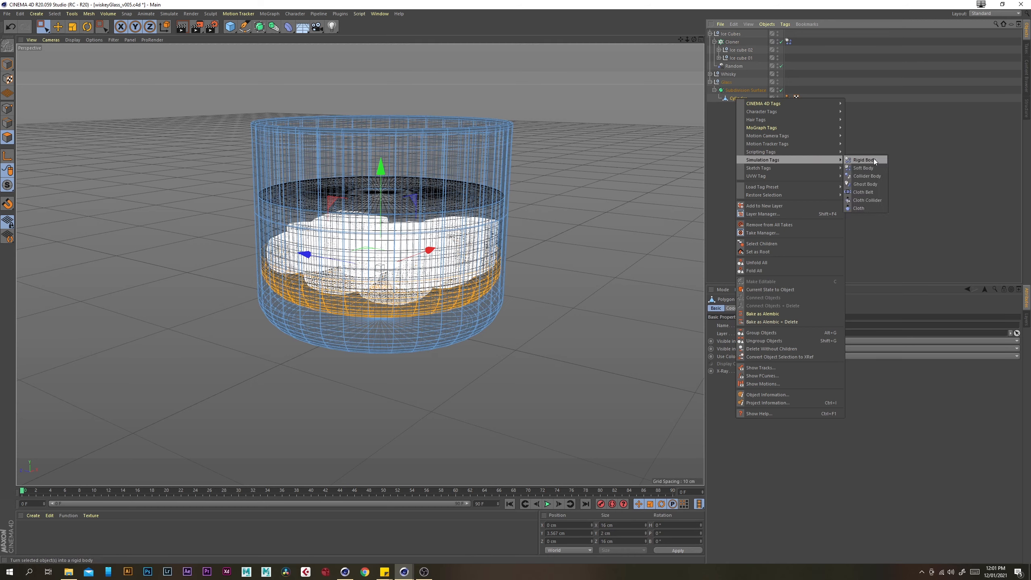
pyautogui.click(877, 177)
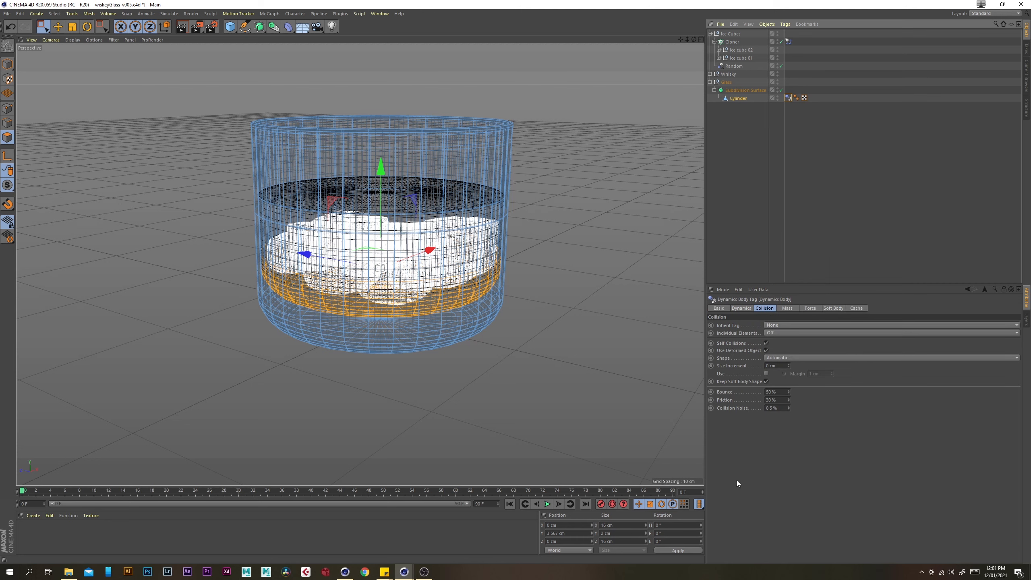
pyautogui.click(770, 358)
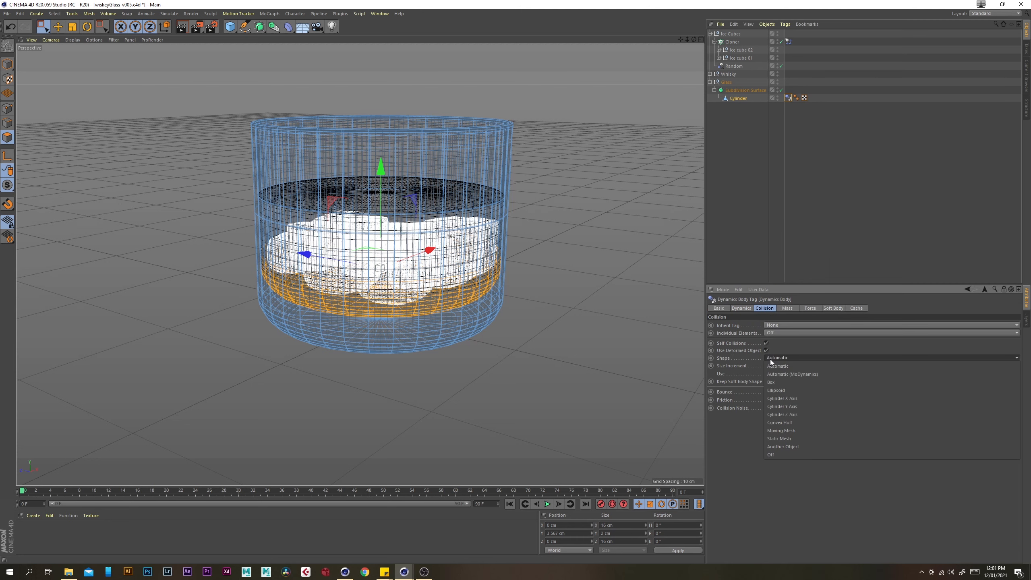
pyautogui.click(798, 436)
pyautogui.click(739, 123)
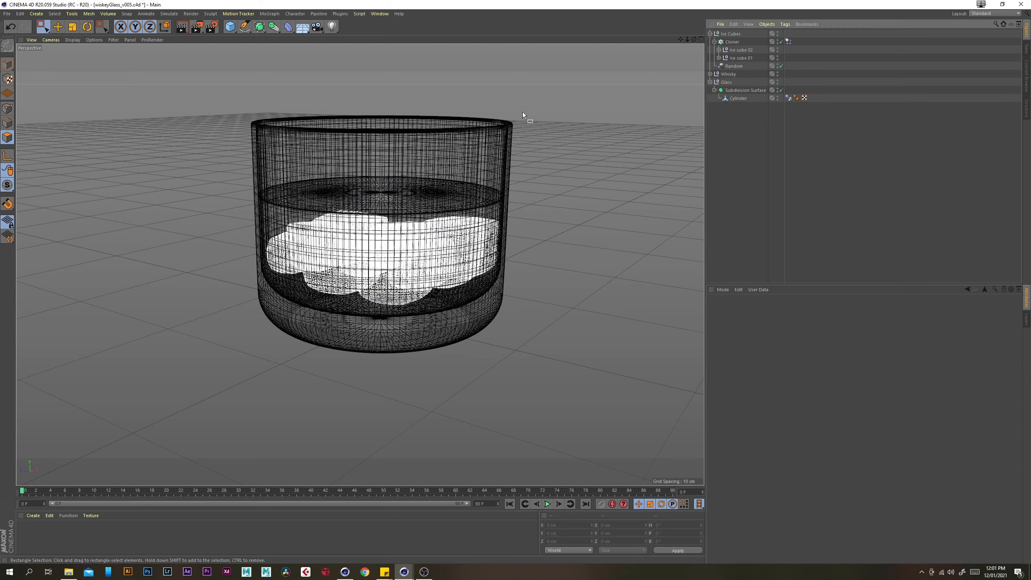
pyautogui.click(759, 98)
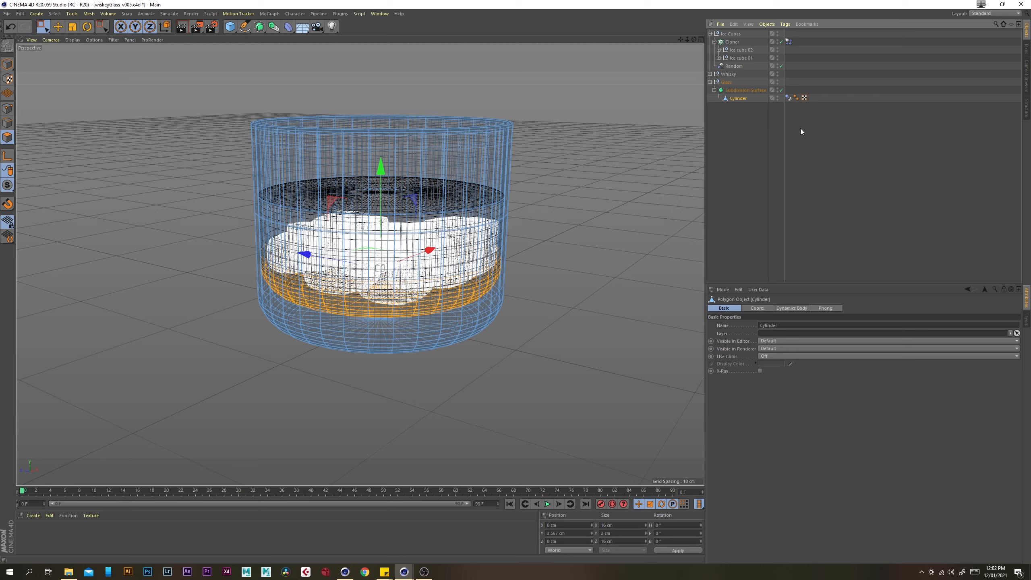
pyautogui.click(752, 117)
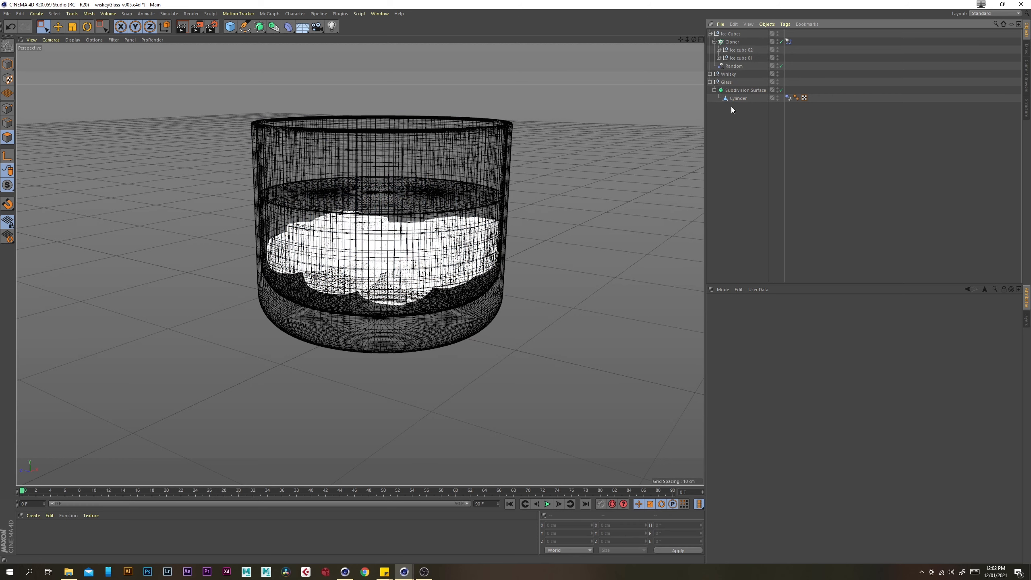
pyautogui.click(710, 82)
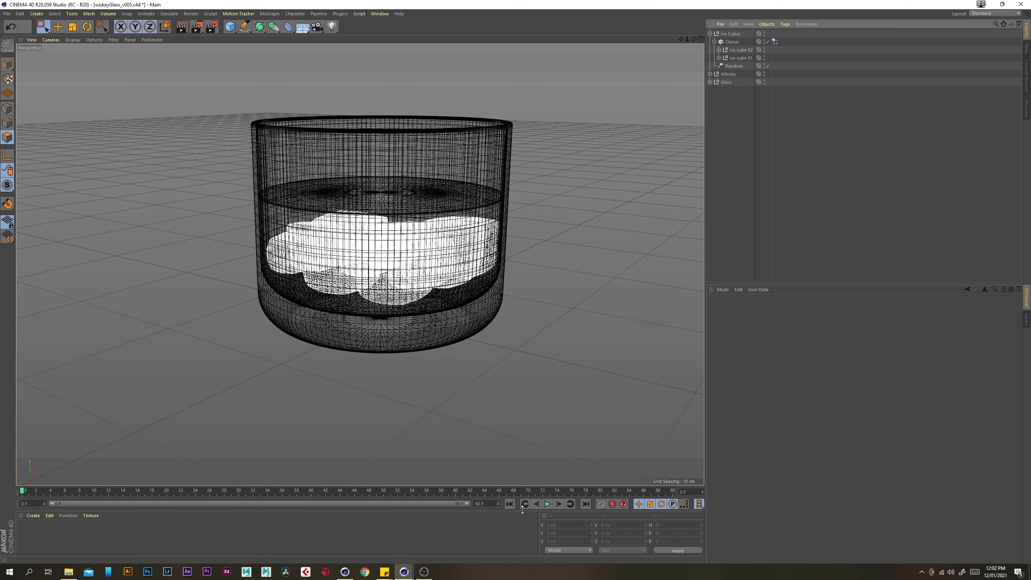
# - Play the dynamics simulation, stop it, and examine how the ice cubes settle inside the glass
pyautogui.click(548, 504)
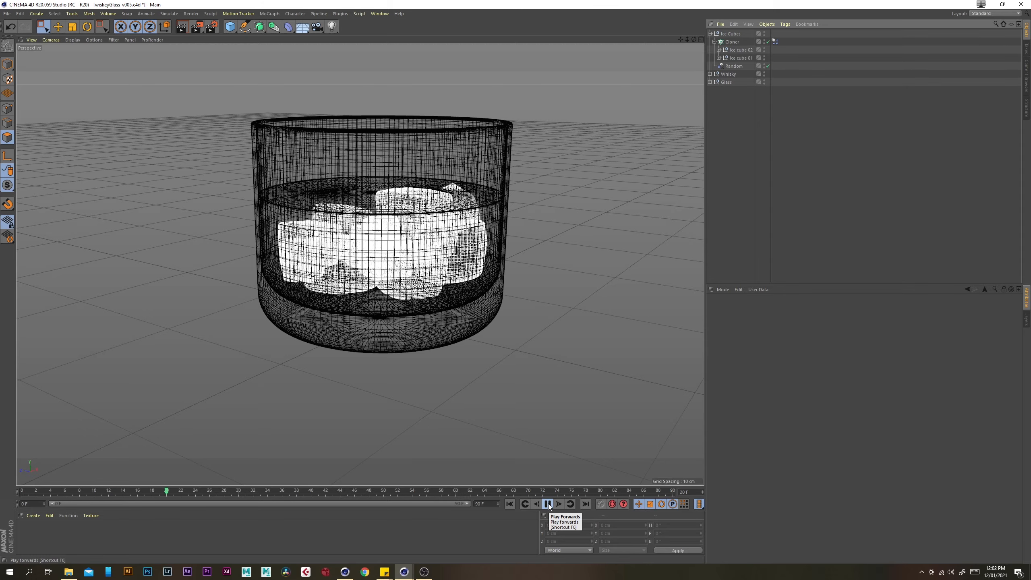
pyautogui.click(548, 503)
pyautogui.keyDown('alt'); pyautogui.moveTo(400, 268); pyautogui.dragTo(518, 236); pyautogui.keyUp('alt')
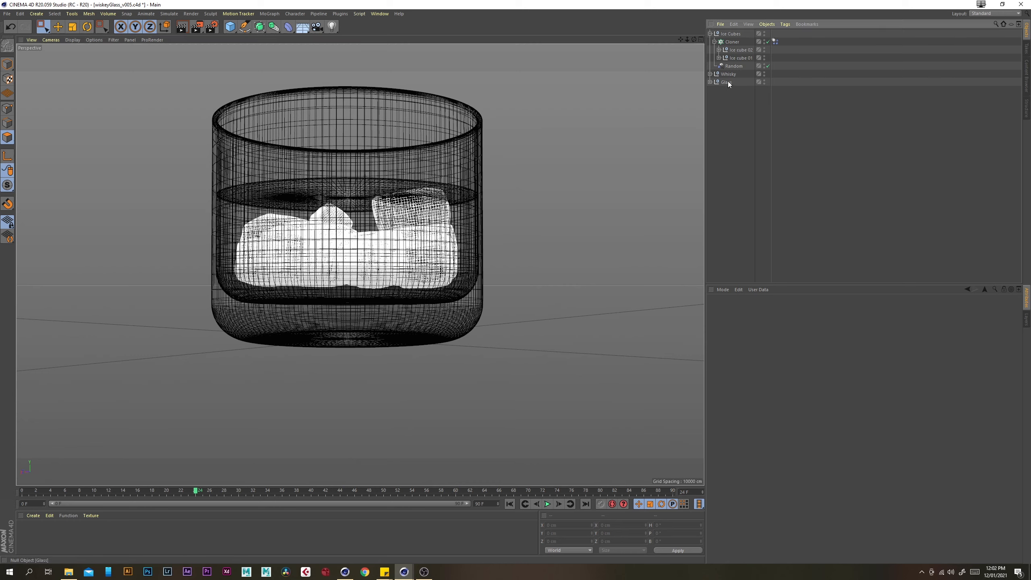
# - Enable the collision margin on the glass Cylinder's dynamics tag at 0.3 cm
pyautogui.click(710, 82)
pyautogui.click(787, 98)
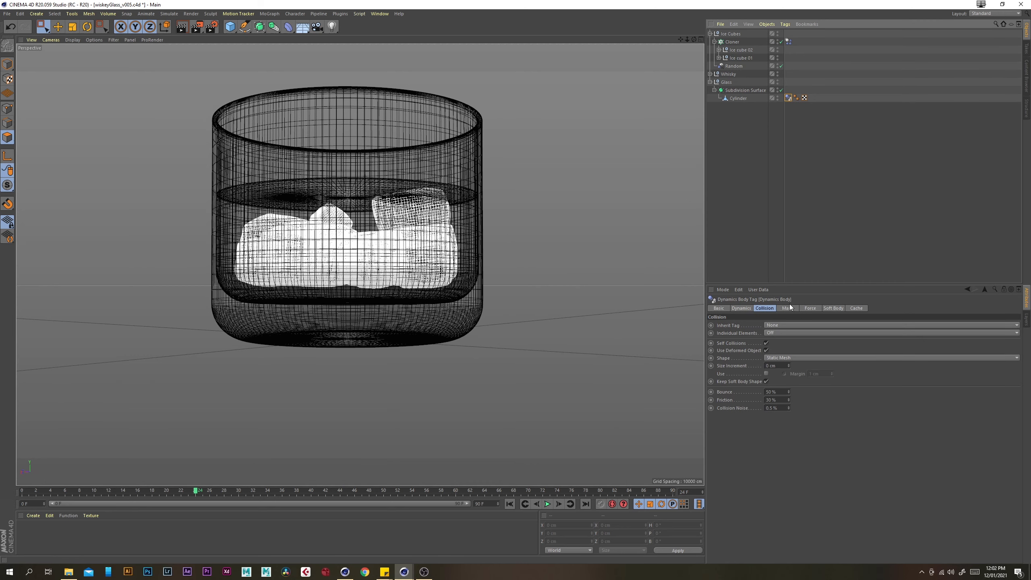
pyautogui.click(766, 374)
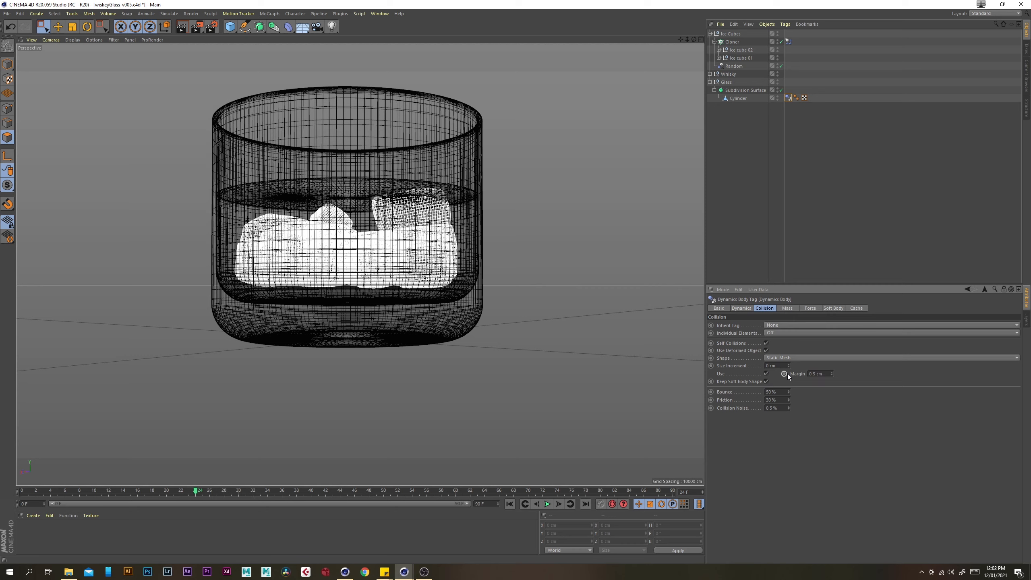
# - Replay the simulation from the first frame, stop at frame 13, and inspect the ice cubes against the glass and whisky level
pyautogui.click(509, 504)
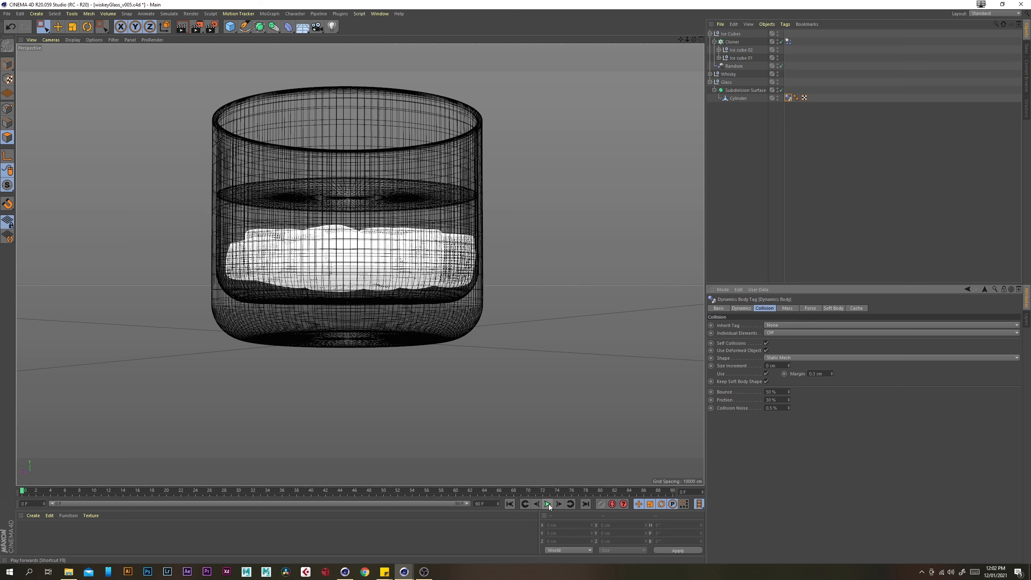
pyautogui.click(548, 503)
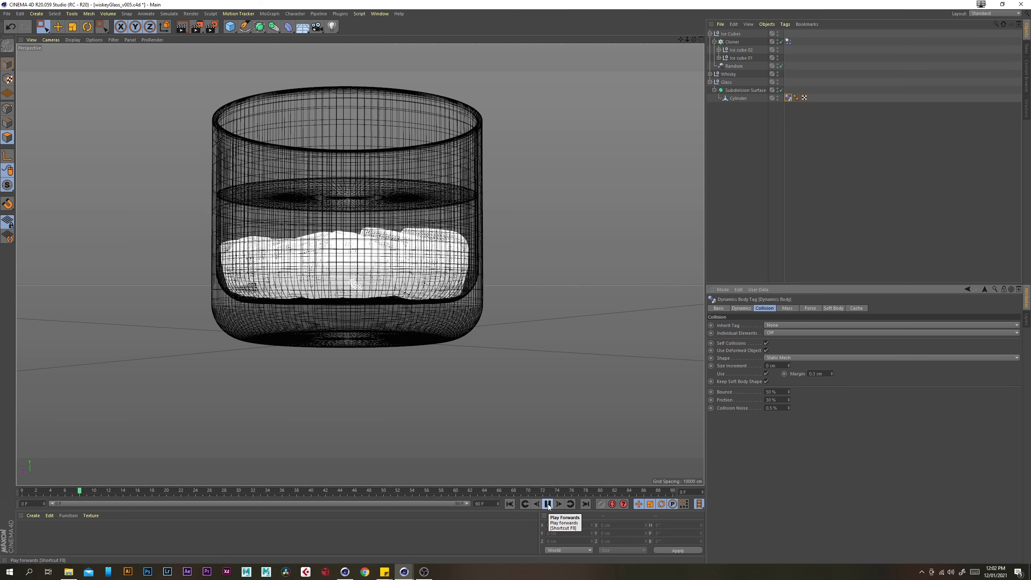
pyautogui.click(548, 505)
pyautogui.keyDown('alt'); pyautogui.moveTo(390, 254); pyautogui.dragTo(350, 228); pyautogui.keyUp('alt')
pyautogui.scroll(5, 345, 281)
pyautogui.scroll(-5, 345, 280)
pyautogui.scroll(-3, 357, 229)
pyautogui.keyDown('alt'); pyautogui.moveTo(373, 227); pyautogui.dragTo(372, 239, button='middle'); pyautogui.keyUp('alt')
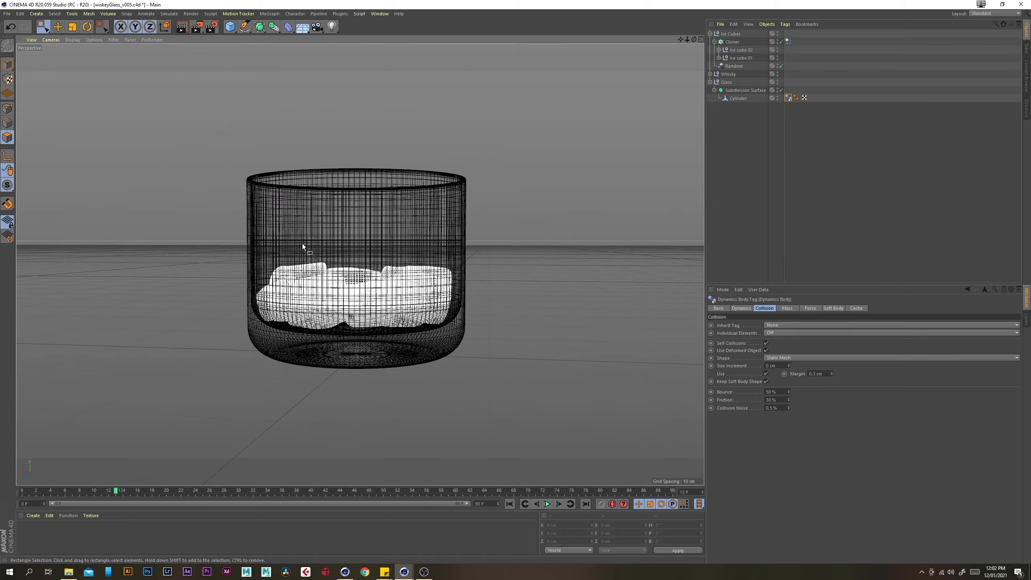
pyautogui.keyDown('alt'); pyautogui.moveTo(433, 255); pyautogui.dragTo(407, 259); pyautogui.keyUp('alt')
pyautogui.keyDown('alt'); pyautogui.moveTo(407, 260); pyautogui.dragTo(431, 254, button='middle'); pyautogui.keyUp('alt')
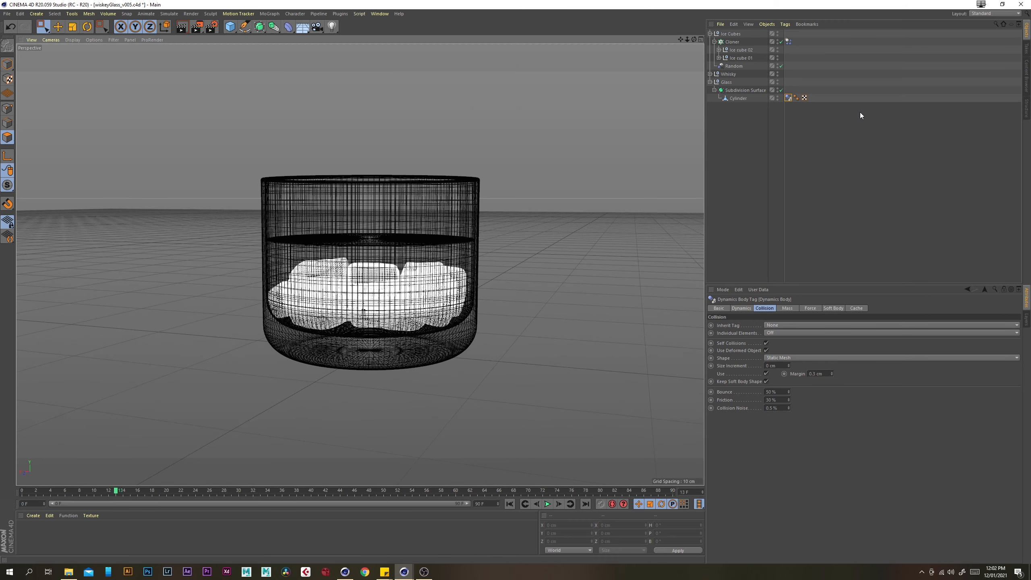
# - Select the top points of the Whisky group's Cylinder and lower them to a Y position of about 7.42 cm
pyautogui.click(710, 74)
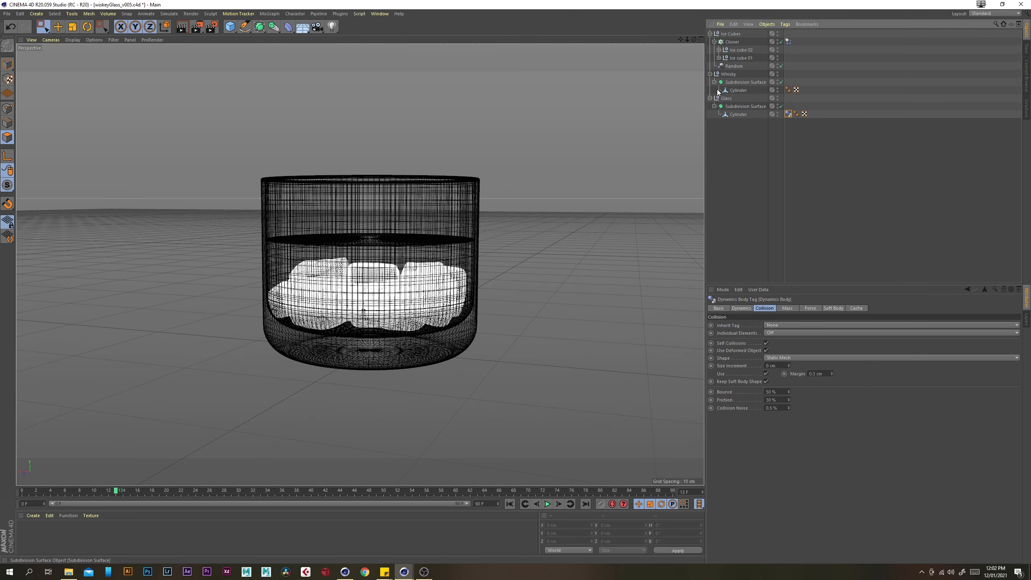
pyautogui.click(739, 91)
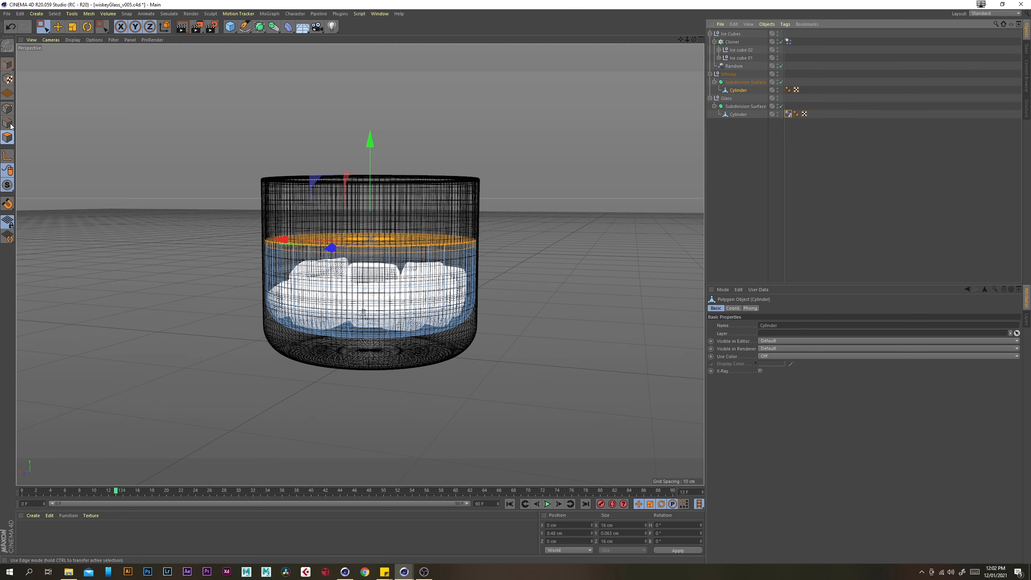
pyautogui.click(8, 108)
pyautogui.keyDown('alt'); pyautogui.moveTo(406, 272); pyautogui.dragTo(403, 249); pyautogui.keyUp('alt')
pyautogui.scroll(3, 402, 248)
pyautogui.keyDown('alt'); pyautogui.moveTo(402, 248); pyautogui.dragTo(399, 271, button='middle'); pyautogui.keyUp('alt')
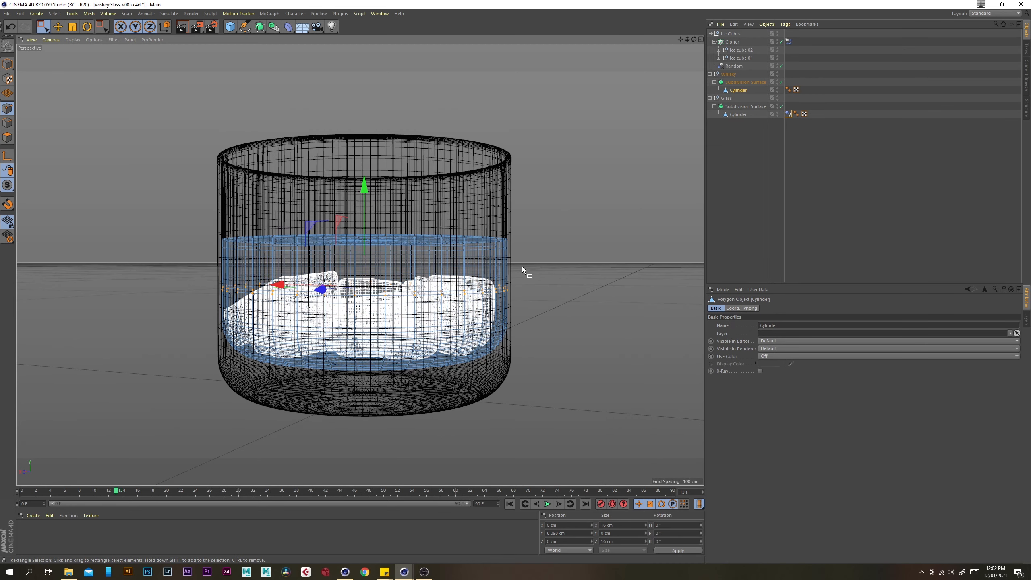
pyautogui.moveTo(546, 263); pyautogui.dragTo(178, 170)
pyautogui.press('F5')
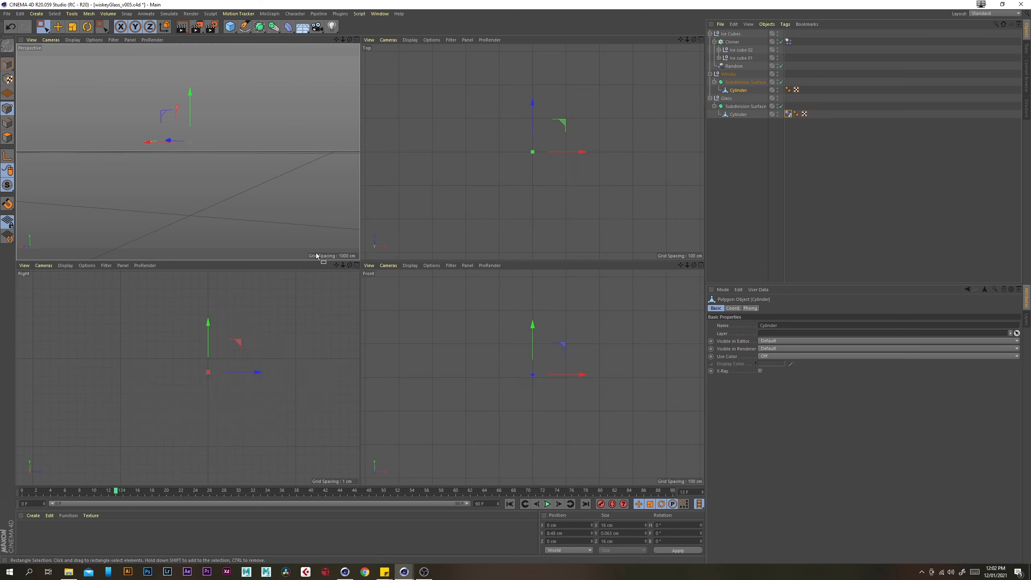
pyautogui.middleClick(258, 366)
pyautogui.scroll(5, 403, 264)
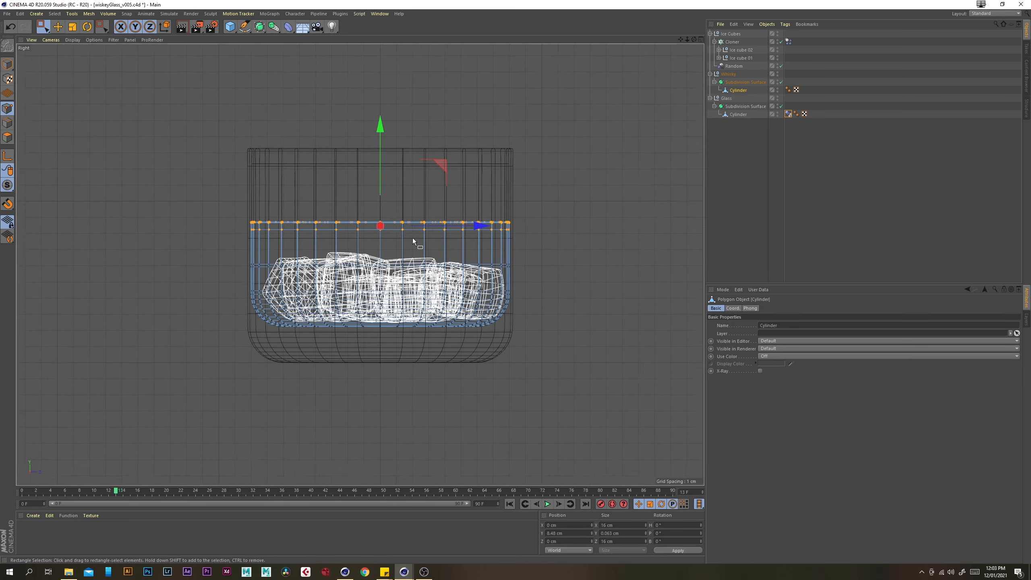
pyautogui.moveTo(362, 126); pyautogui.dragTo(372, 162)
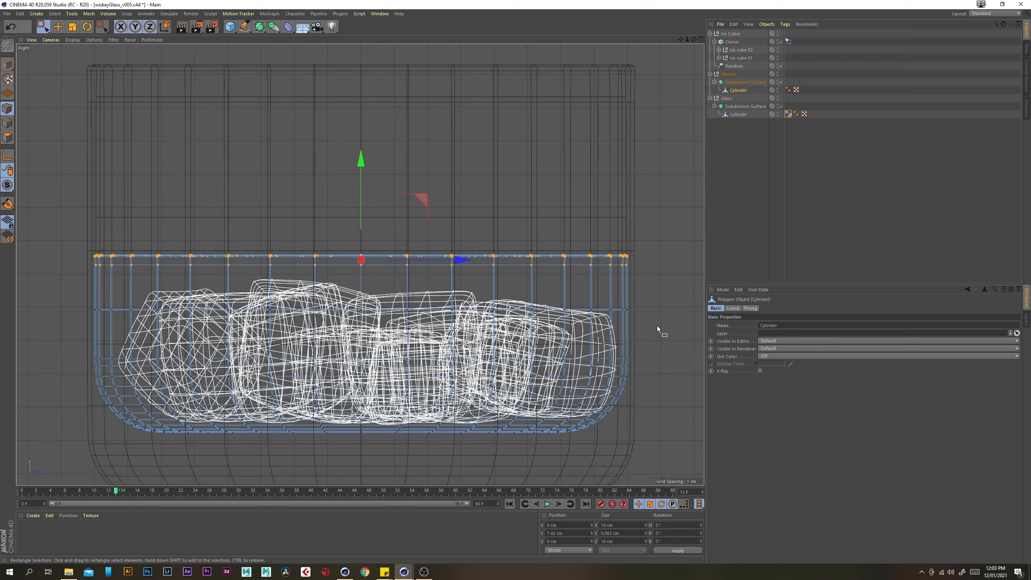
# - Select the row of points below the surface on the whisky Cylinder, keeping that object active
pyautogui.moveTo(657, 326); pyautogui.dragTo(38, 285)
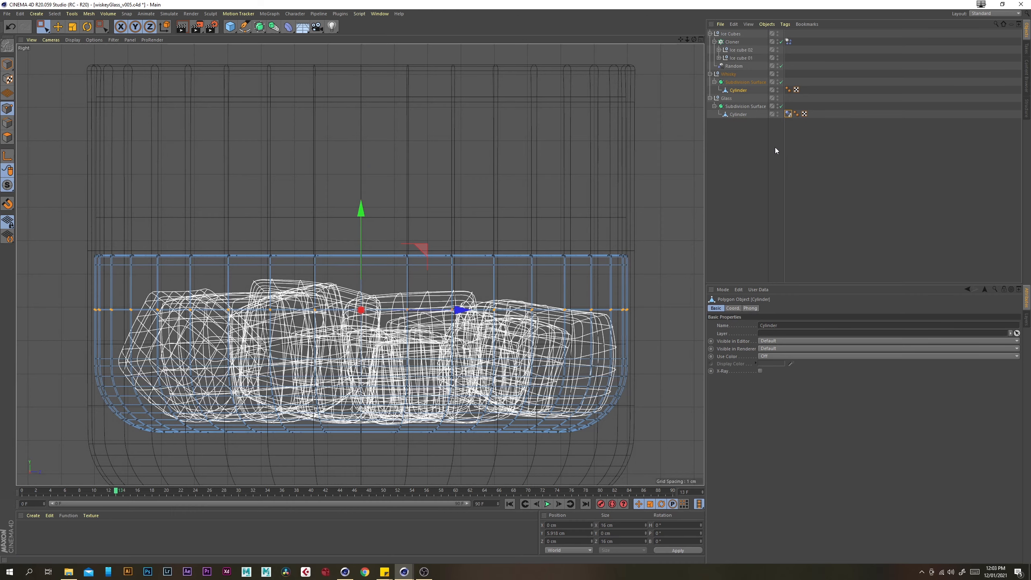
pyautogui.click(804, 139)
pyautogui.click(738, 90)
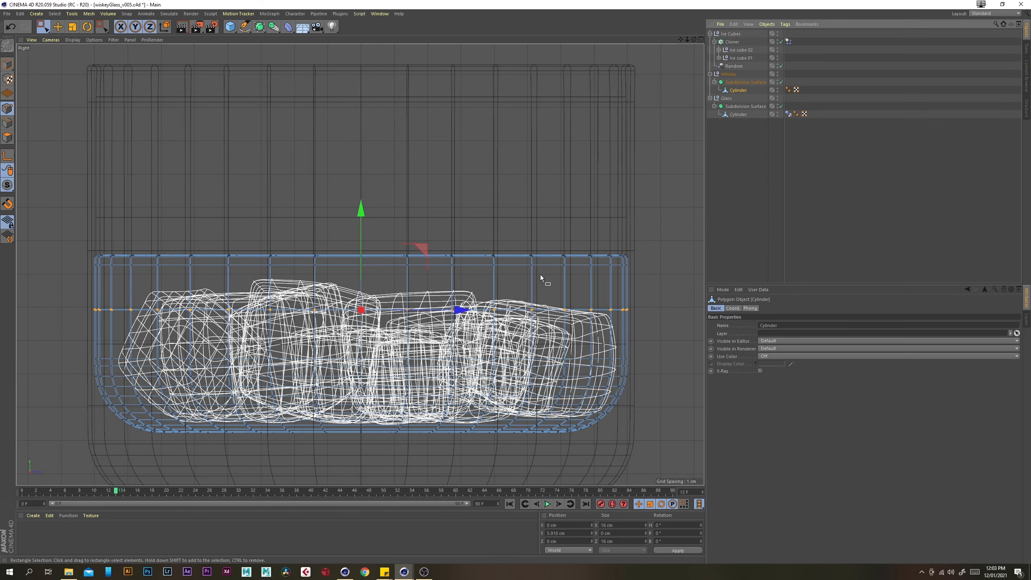
# - Move only the whisky Cylinder's axis up to the liquid's top surface with snapping on, at about Y 7.576 cm
pyautogui.scroll(-2, 527, 269)
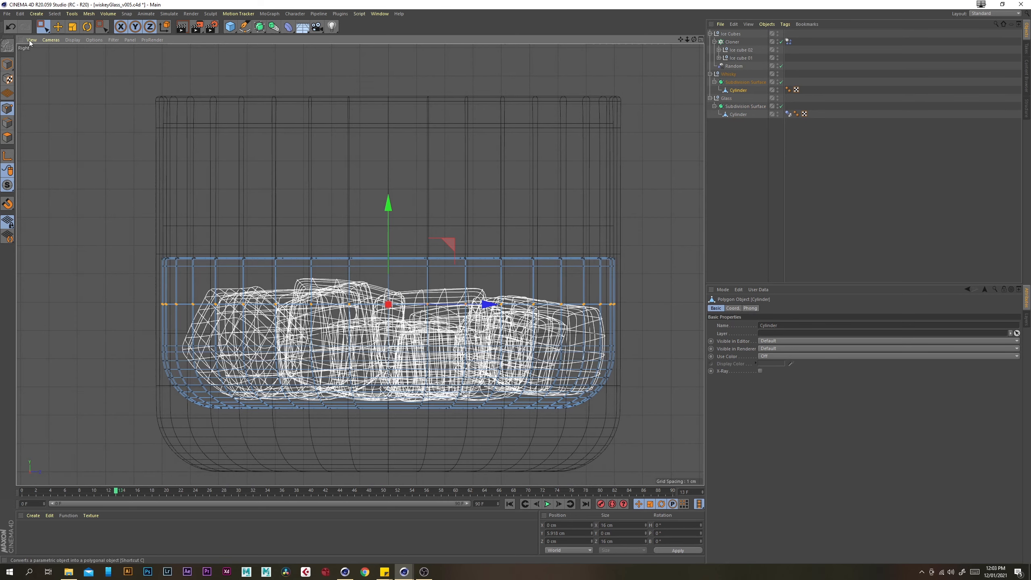
pyautogui.click(7, 64)
pyautogui.scroll(1, 406, 394)
pyautogui.keyDown('alt'); pyautogui.moveTo(405, 395); pyautogui.dragTo(401, 346, button='middle'); pyautogui.keyUp('alt')
pyautogui.click(7, 156)
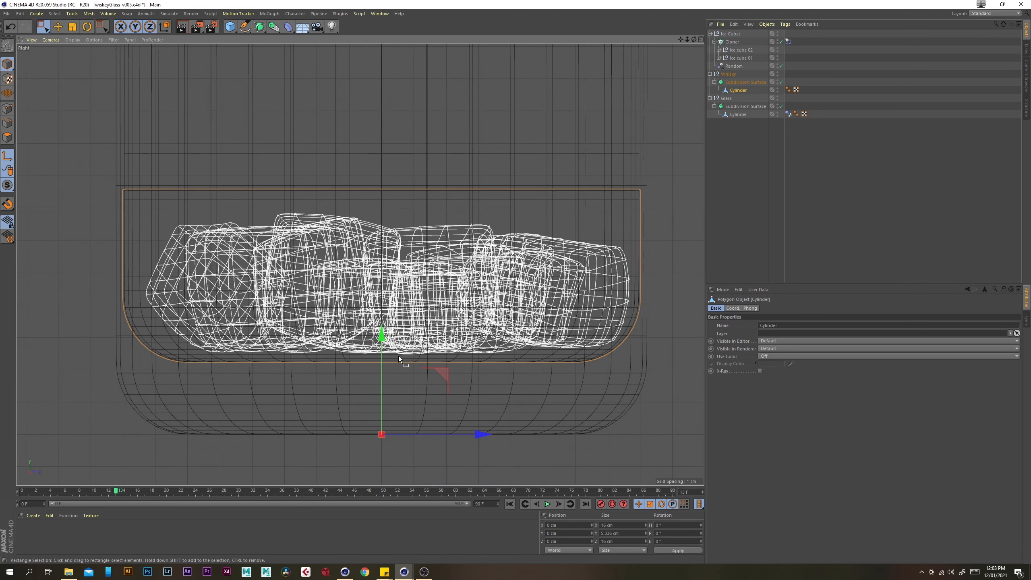
pyautogui.moveTo(379, 342); pyautogui.dragTo(376, 75)
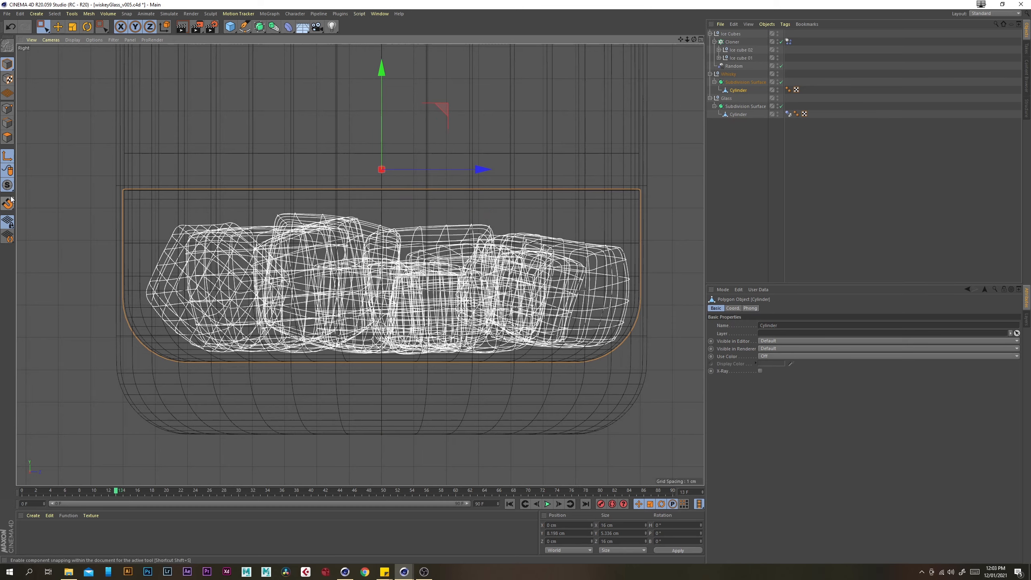
pyautogui.scroll(10, 481, 179)
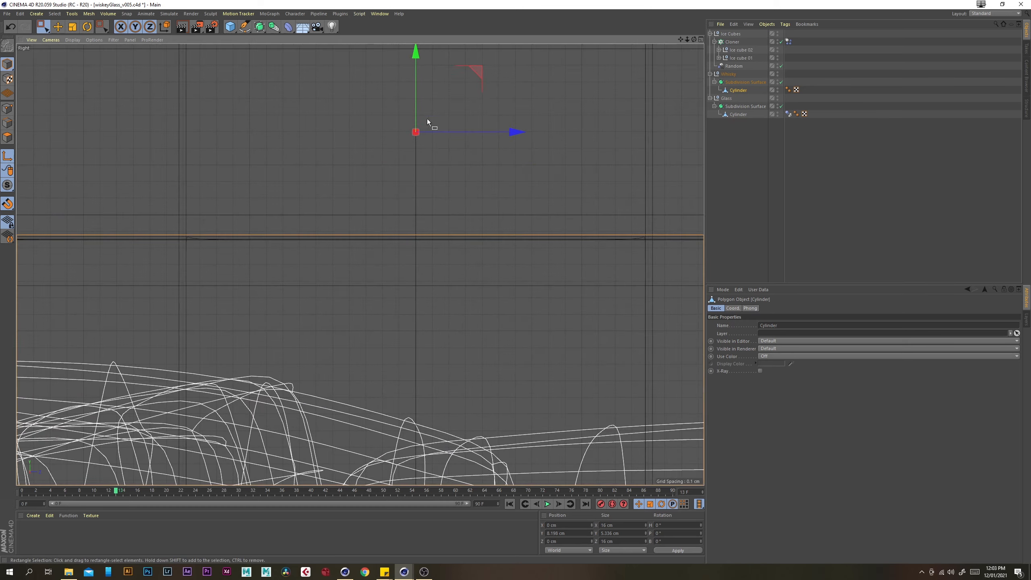
pyautogui.moveTo(416, 124); pyautogui.dragTo(419, 153)
pyautogui.scroll(3, 425, 241)
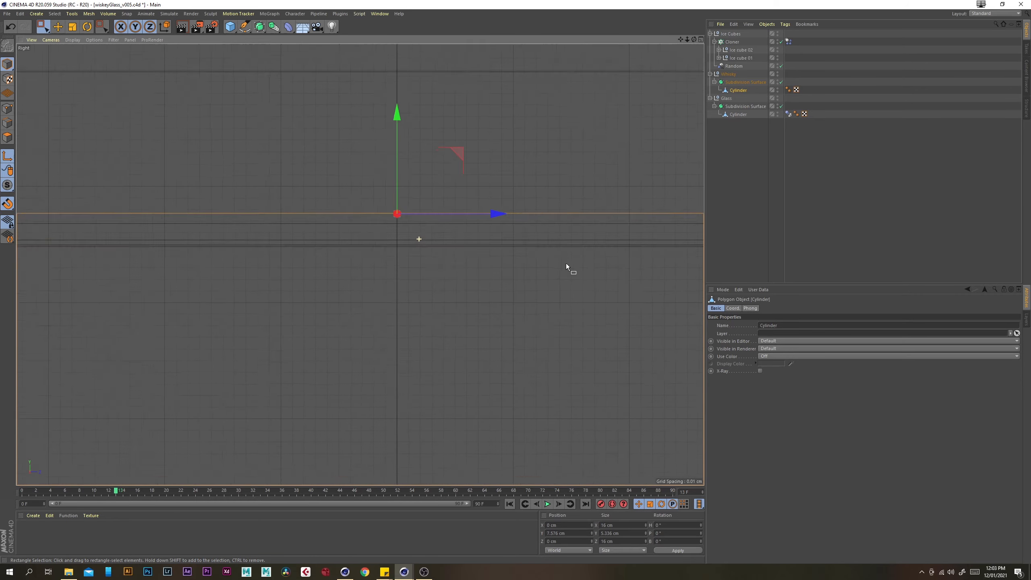
# - Set the whisky Cylinder's scale to 0.999 on X, Y and Z around its relocated axis
pyautogui.scroll(-15, 577, 263)
pyautogui.scroll(-3, 433, 269)
pyautogui.click(733, 309)
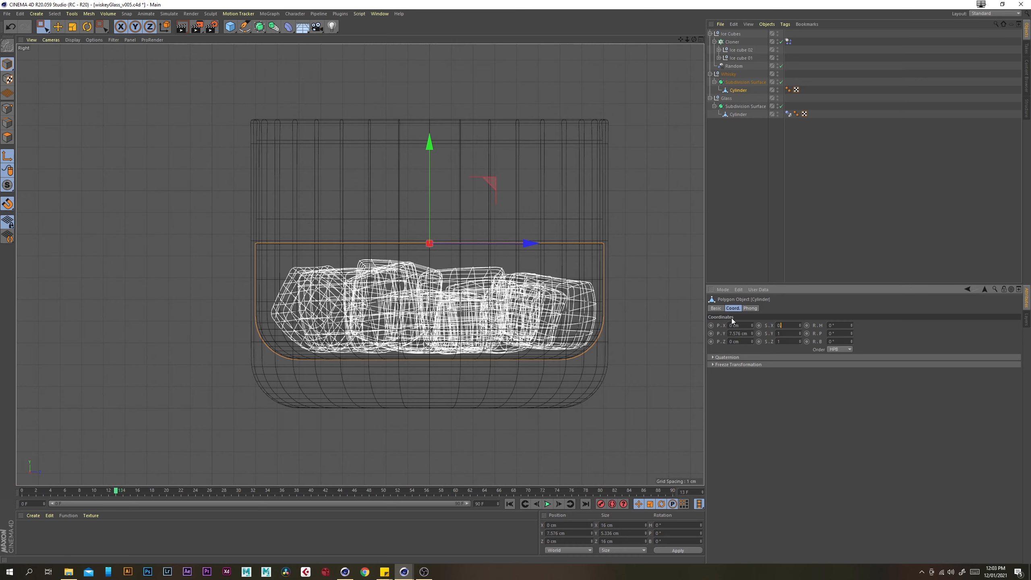
pyautogui.press('Tab')
pyautogui.write('0.999')
pyautogui.press('Tab')
pyautogui.write('0.999')
pyautogui.press('Return')
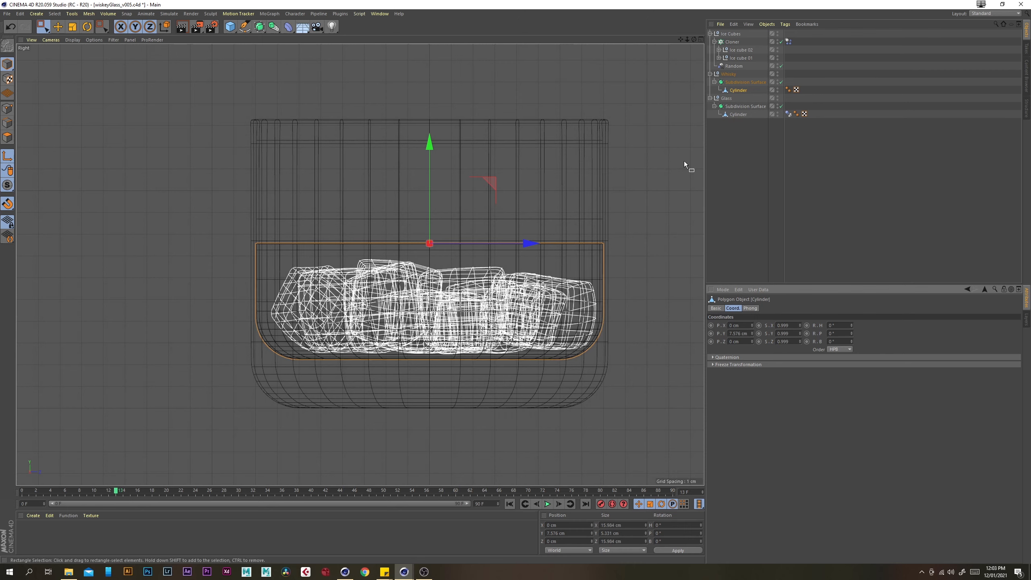
# - Replay the simulation from the first frame, stop at frame 21, and inspect the ice cubes in the perspective view
pyautogui.click(744, 147)
pyautogui.keyDown('alt'); pyautogui.moveTo(589, 215); pyautogui.dragTo(580, 230, button='middle'); pyautogui.keyUp('alt')
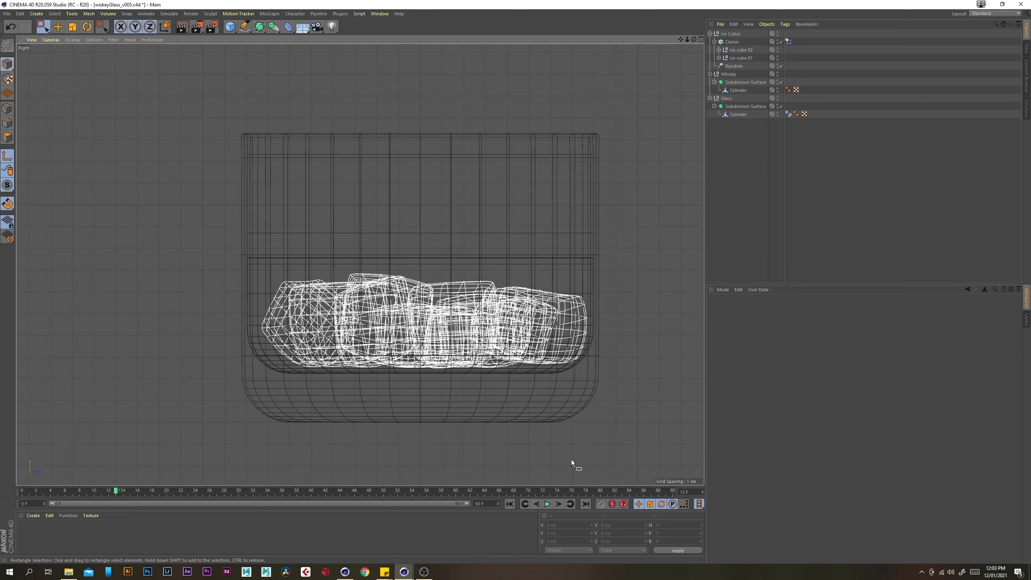
pyautogui.click(510, 503)
pyautogui.keyDown('alt'); pyautogui.moveTo(462, 338); pyautogui.dragTo(436, 338, button='middle'); pyautogui.keyUp('alt')
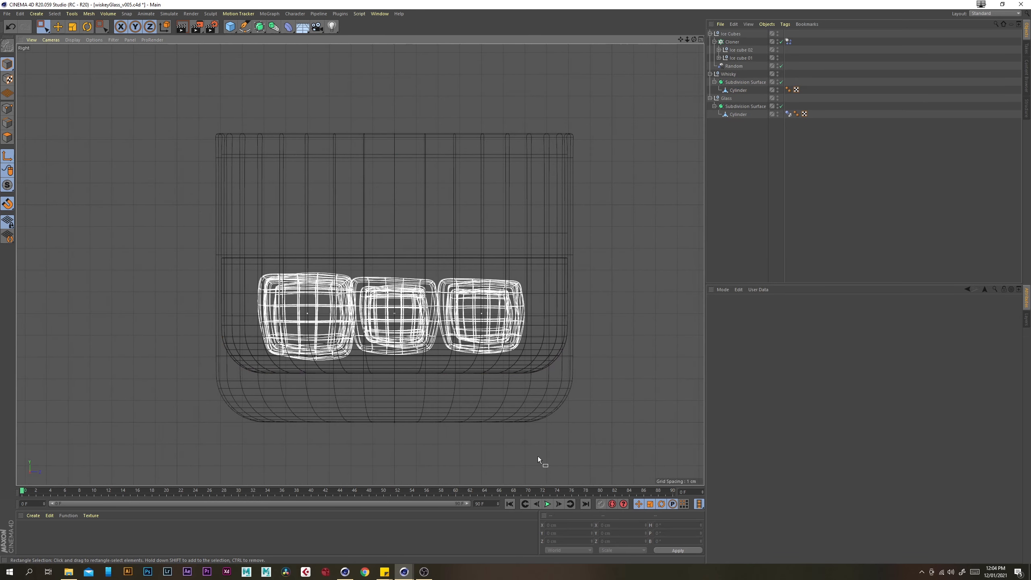
pyautogui.click(547, 504)
pyautogui.middleClick(522, 326)
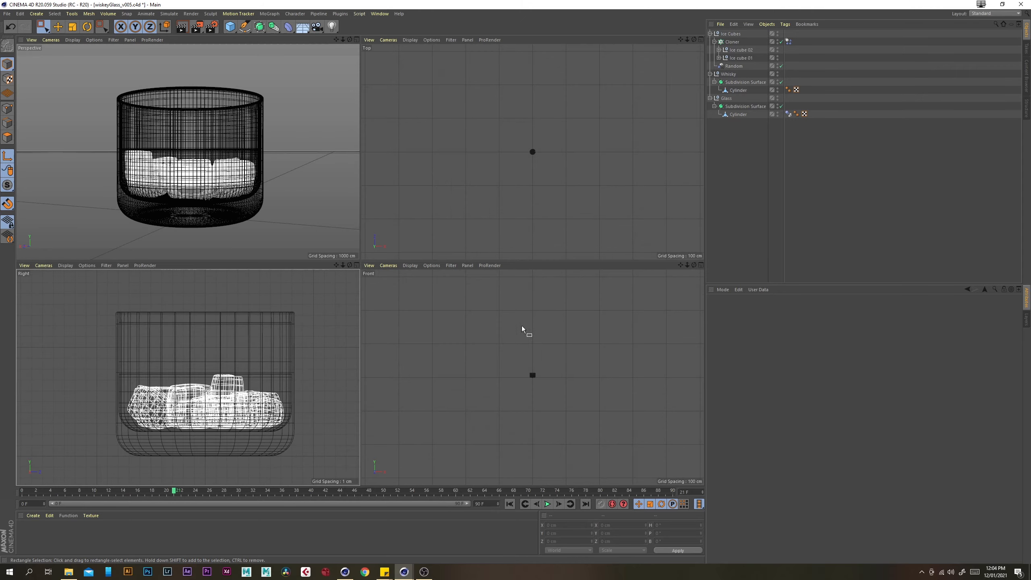
pyautogui.middleClick(273, 140)
pyautogui.keyDown('alt'); pyautogui.moveTo(409, 241); pyautogui.dragTo(398, 303); pyautogui.keyUp('alt')
pyautogui.keyDown('alt'); pyautogui.moveTo(404, 159); pyautogui.dragTo(392, 279, button='middle'); pyautogui.keyUp('alt')
pyautogui.keyDown('alt'); pyautogui.moveTo(394, 282); pyautogui.dragTo(421, 231); pyautogui.keyUp('alt')
pyautogui.keyDown('alt'); pyautogui.moveTo(340, 275); pyautogui.dragTo(405, 265); pyautogui.keyUp('alt')
pyautogui.keyDown('alt'); pyautogui.moveTo(405, 265); pyautogui.dragTo(414, 298, button='middle'); pyautogui.keyUp('alt')
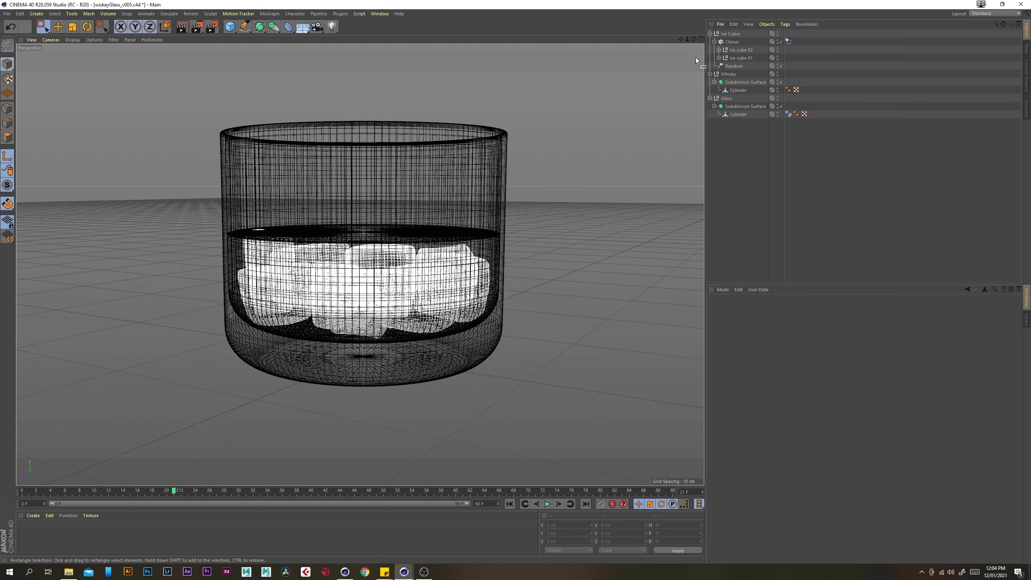
pyautogui.click(735, 42)
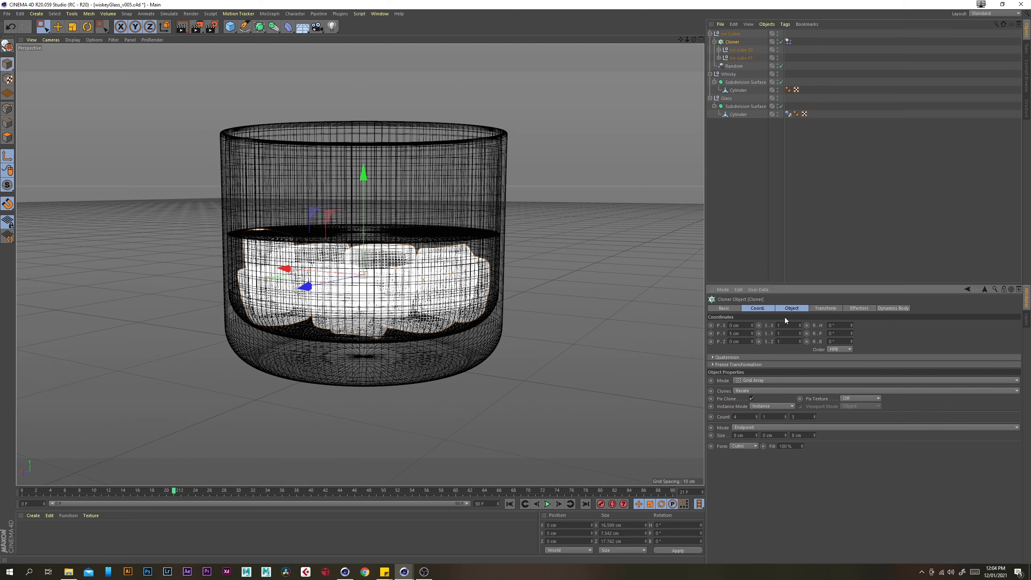
pyautogui.write('1')
pyautogui.click(798, 310)
pyautogui.click(765, 309)
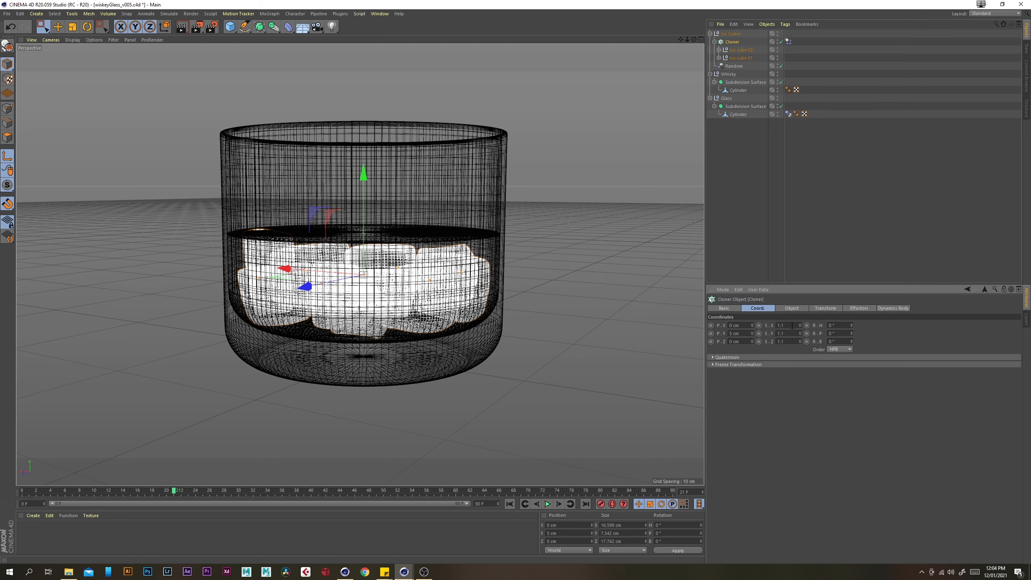
pyautogui.write('1')
pyautogui.press('Tab')
pyautogui.write('1')
pyautogui.press('Tab')
pyautogui.write('1')
pyautogui.press('Tab')
pyautogui.press('Return')
# - Set the Cloner's clone transform scale to 1.1 on X, Y and Z to enlarge the ice cubes
pyautogui.click(827, 309)
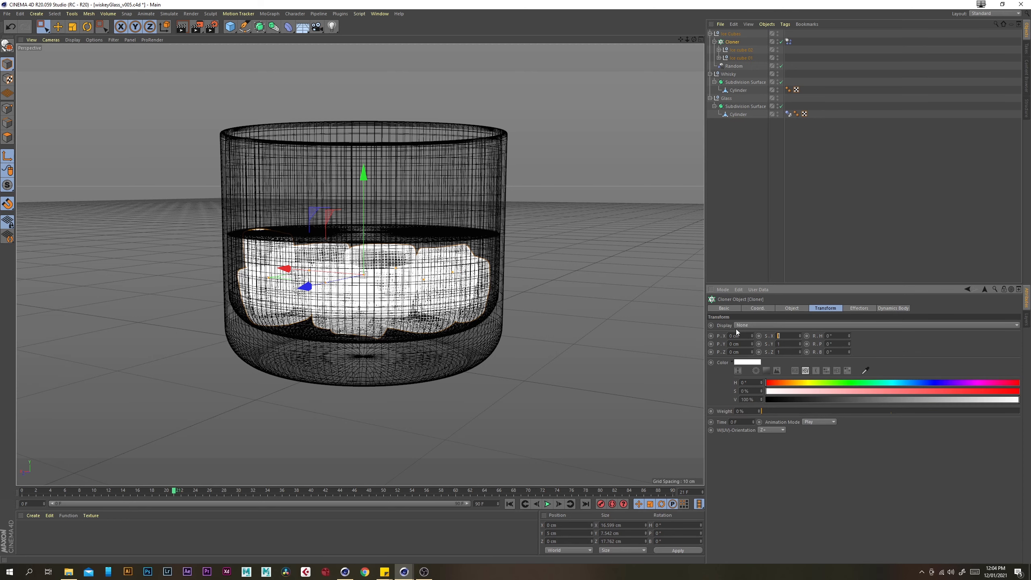
pyautogui.write('.1')
pyautogui.press('Tab')
pyautogui.write('1.1')
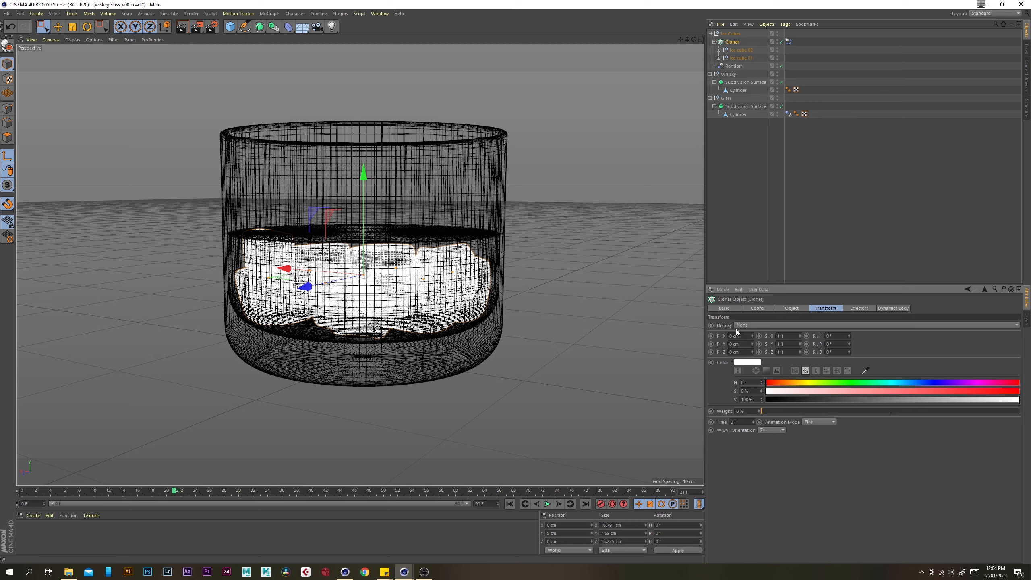
pyautogui.press('Return')
# - Replay the simulation from the first frame, stop at frame 20, and inspect the enlarged ice cubes from the side
pyautogui.click(510, 503)
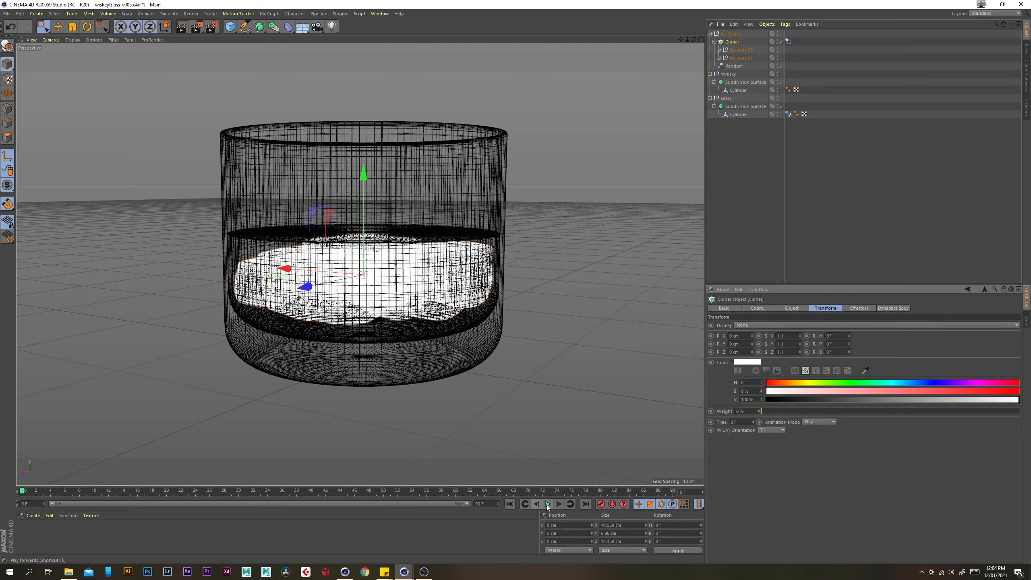
pyautogui.click(548, 504)
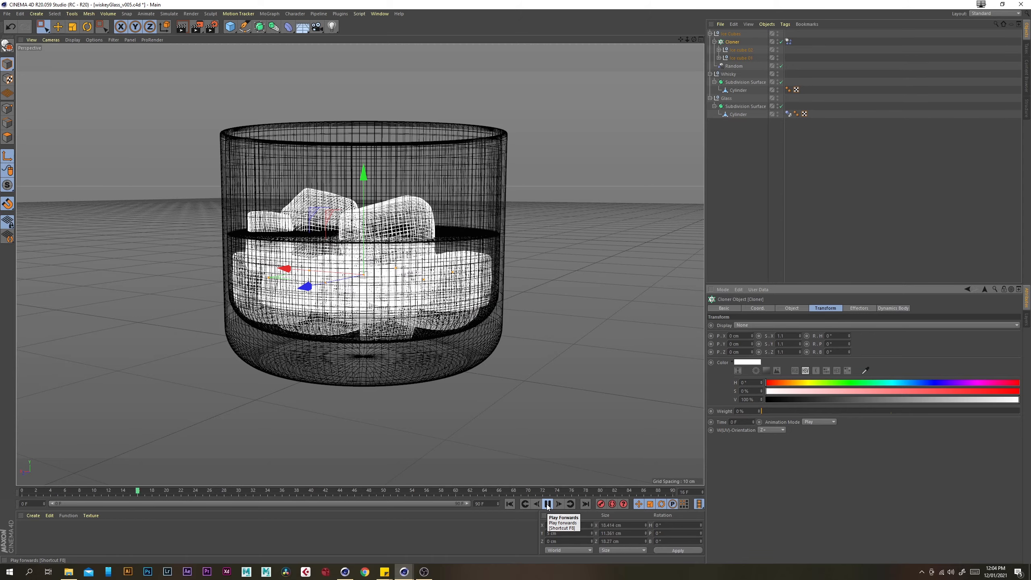
pyautogui.click(547, 504)
pyautogui.keyDown('alt'); pyautogui.moveTo(453, 341); pyautogui.dragTo(330, 343); pyautogui.keyUp('alt')
pyautogui.scroll(-4, 508, 279)
pyautogui.keyDown('alt'); pyautogui.moveTo(508, 278); pyautogui.dragTo(481, 271); pyautogui.keyUp('alt')
pyautogui.scroll(3, 481, 271)
pyautogui.keyDown('alt'); pyautogui.moveTo(481, 272); pyautogui.dragTo(408, 278, button='middle'); pyautogui.keyUp('alt')
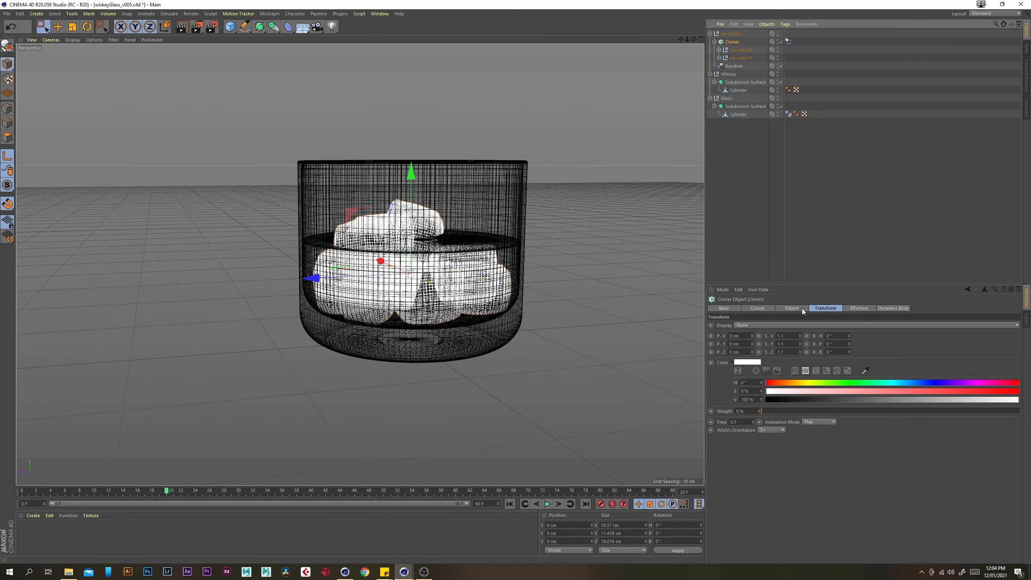
# - Set the Cloner's third grid count to 4 and replay the simulation from the start, stopping at frame 15
pyautogui.click(803, 308)
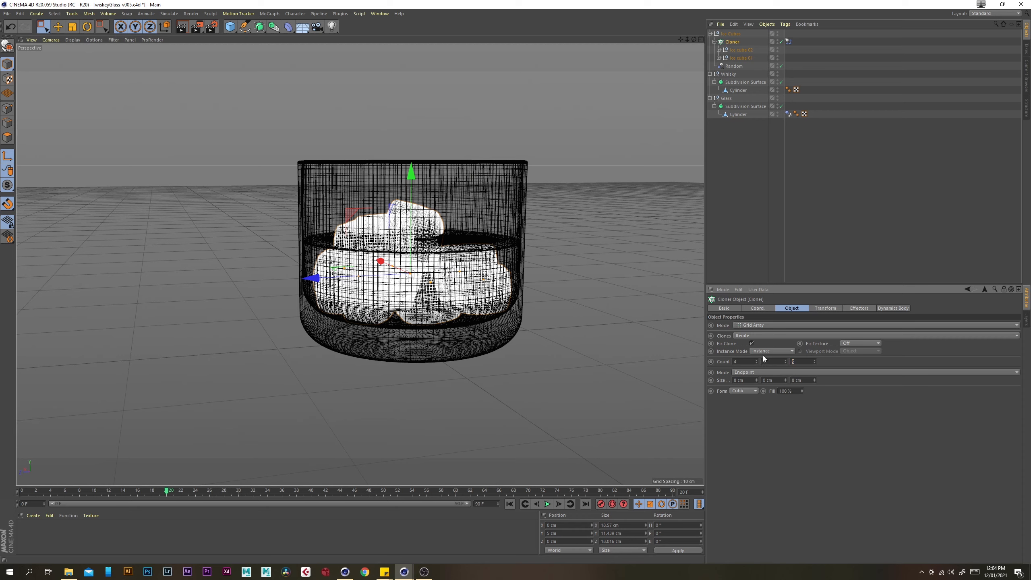
pyautogui.click(509, 504)
pyautogui.click(551, 504)
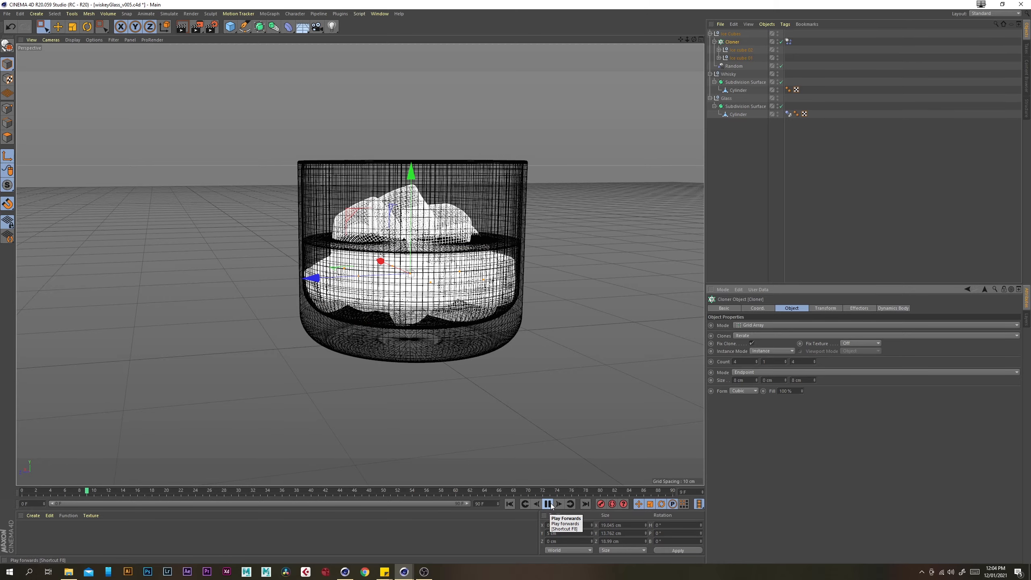
pyautogui.click(550, 505)
pyautogui.keyDown('alt'); pyautogui.moveTo(422, 254); pyautogui.dragTo(527, 232); pyautogui.keyUp('alt')
pyautogui.scroll(-2, 527, 234)
# - Set the Random effector's seed to 451 and replay the simulation from the first frame
pyautogui.click(741, 67)
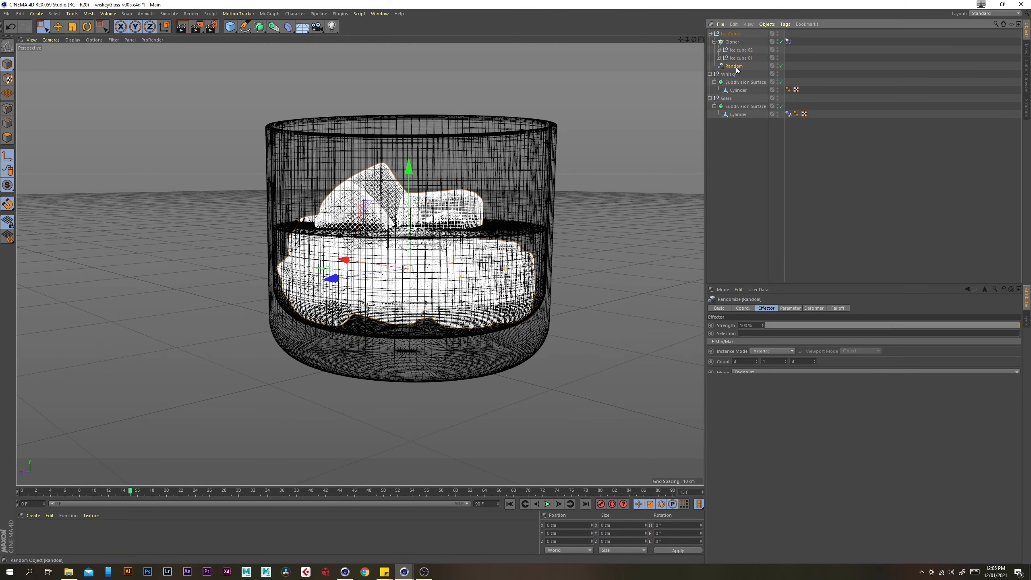
pyautogui.doubleClick(751, 369)
pyautogui.write('451')
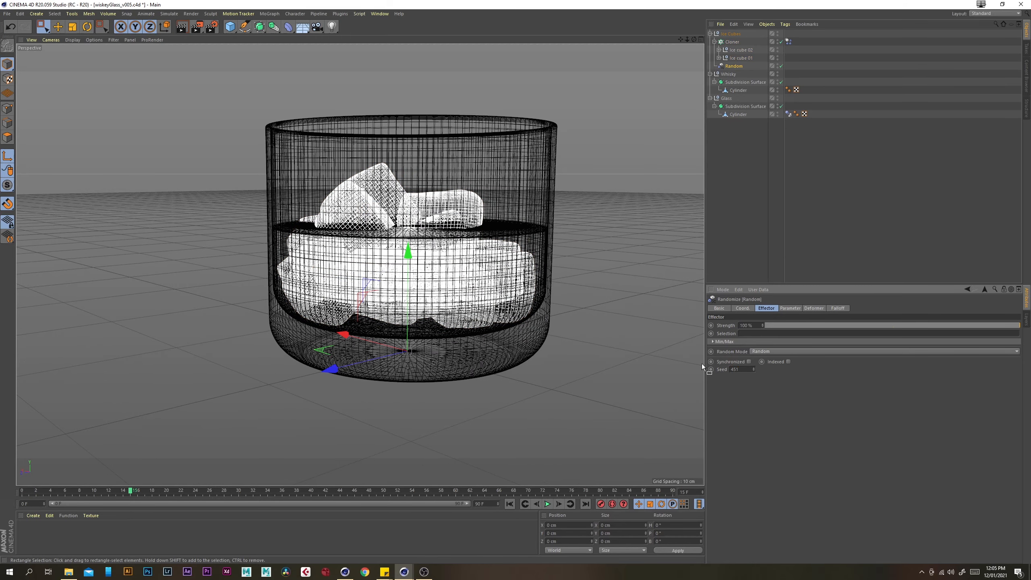
pyautogui.click(509, 503)
pyautogui.click(547, 503)
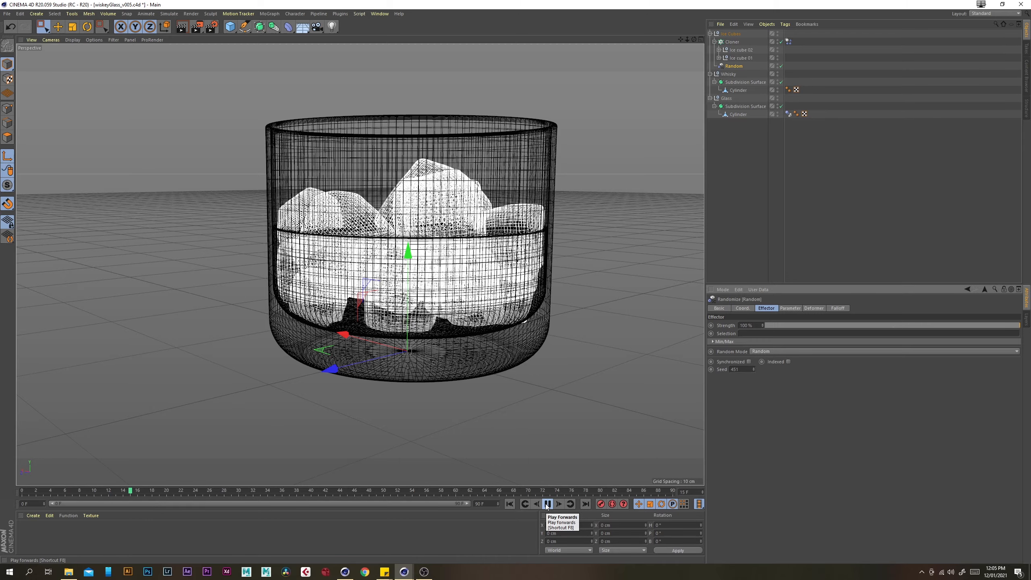
pyautogui.click(547, 504)
# - Set the settled ice cubes at frame 50 as the initial state of the Cloner's Dynamics Body tag and return to the first frame
pyautogui.keyDown('alt'); pyautogui.moveTo(400, 276); pyautogui.dragTo(540, 258); pyautogui.keyUp('alt')
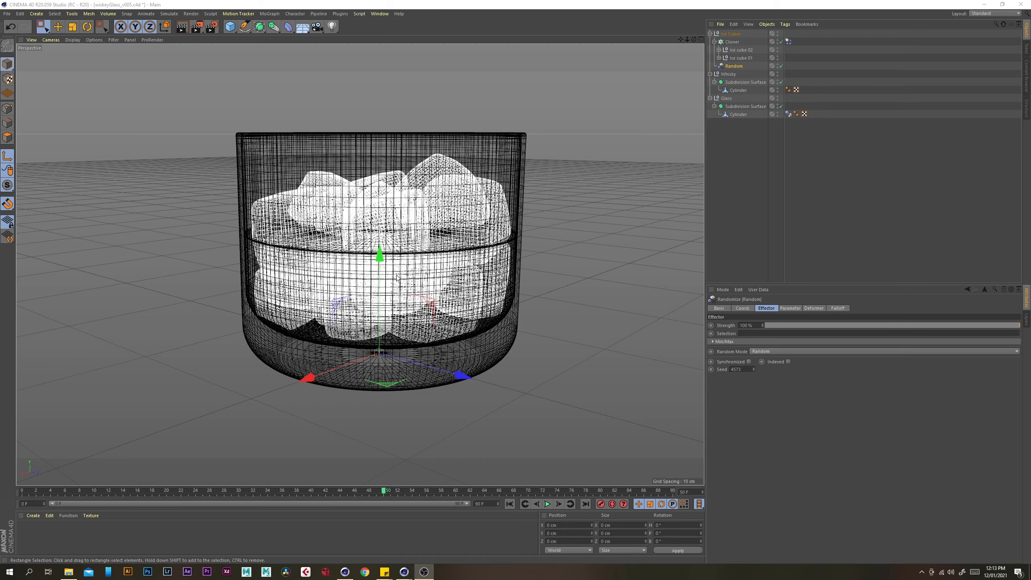
pyautogui.keyDown('alt'); pyautogui.moveTo(397, 278); pyautogui.dragTo(462, 287); pyautogui.keyUp('alt')
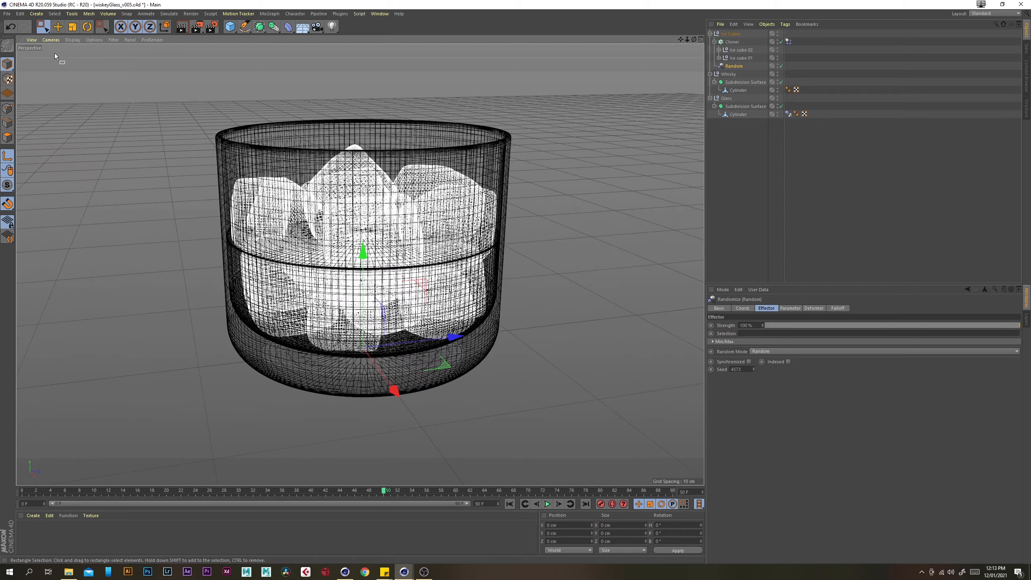
pyautogui.keyDown('alt'); pyautogui.moveTo(398, 210); pyautogui.dragTo(378, 213, button='middle'); pyautogui.keyUp('alt')
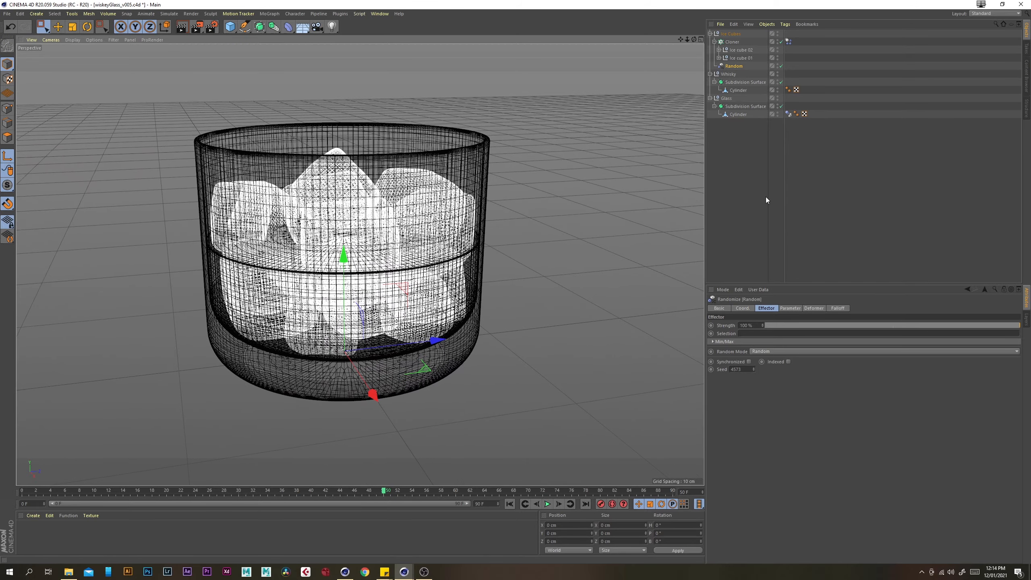
pyautogui.click(788, 41)
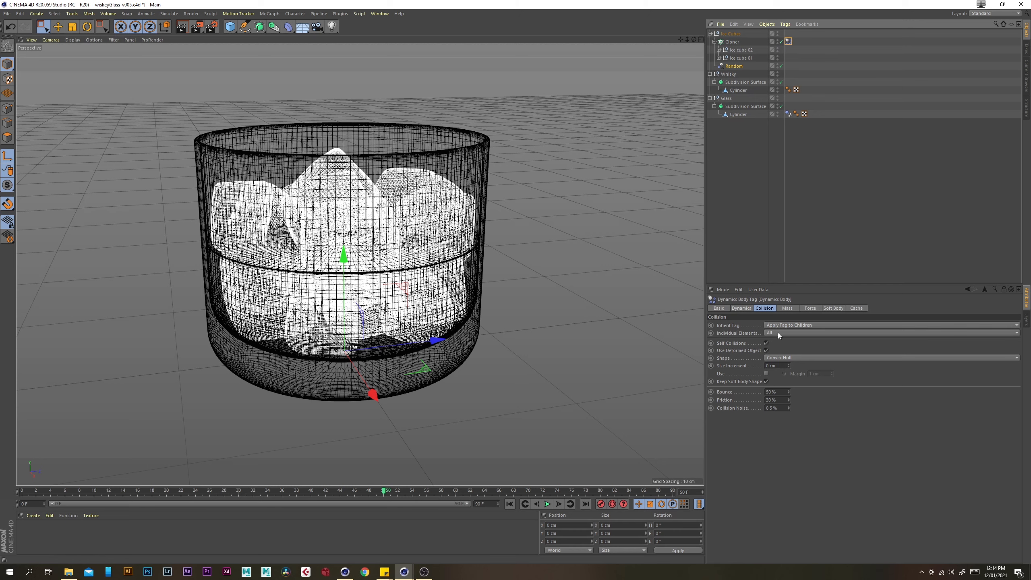
pyautogui.click(741, 308)
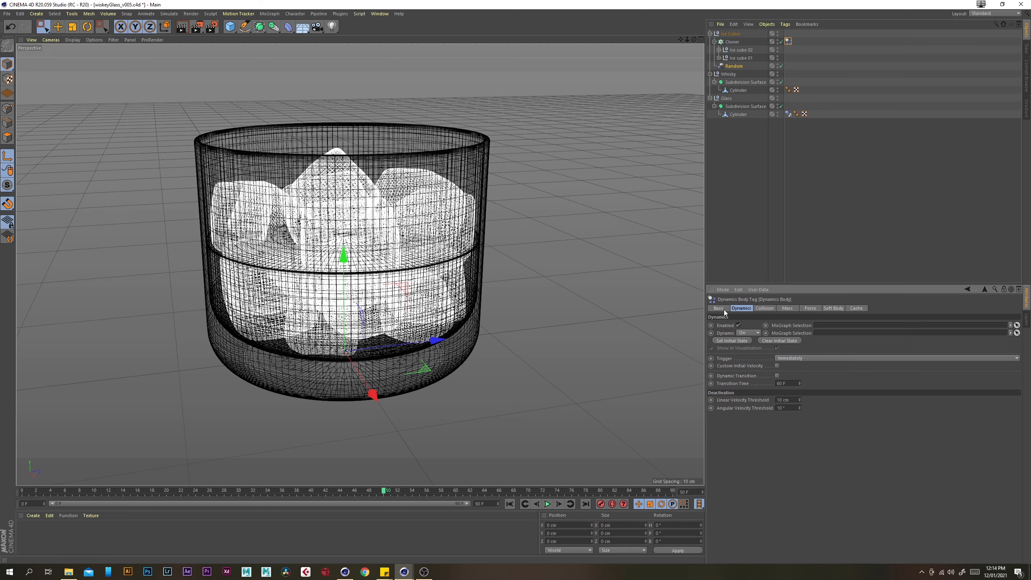
pyautogui.click(742, 342)
pyautogui.keyDown('alt'); pyautogui.moveTo(386, 302); pyautogui.dragTo(385, 283); pyautogui.keyUp('alt')
pyautogui.click(510, 503)
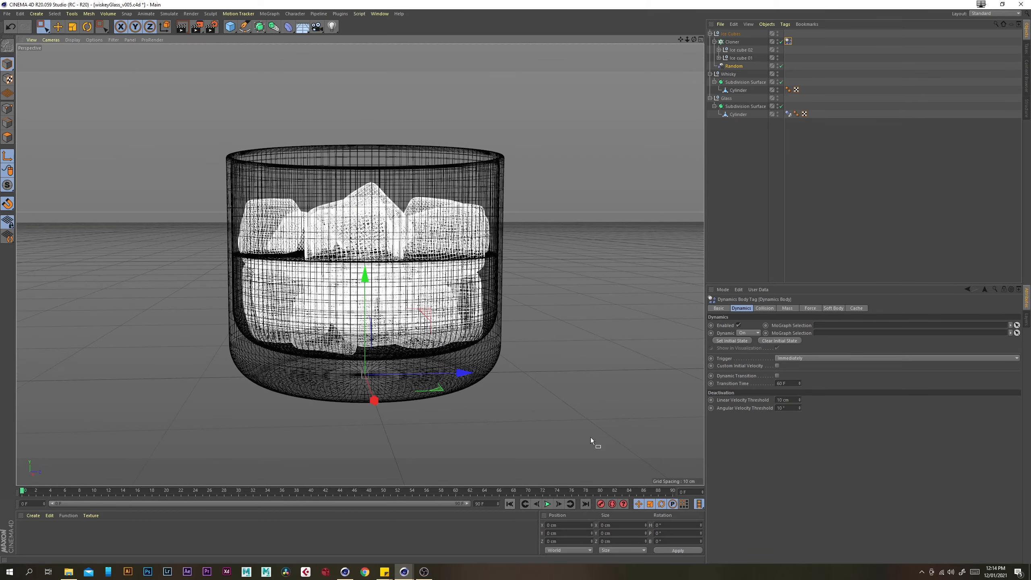
# - Inspect the ice cubes' starting arrangement inside the glass from several angles and distances
pyautogui.keyDown('alt'); pyautogui.moveTo(439, 339); pyautogui.dragTo(461, 332); pyautogui.keyUp('alt')
pyautogui.scroll(-5, 460, 332)
pyautogui.keyDown('alt'); pyautogui.moveTo(460, 332); pyautogui.dragTo(488, 331, button='middle'); pyautogui.keyUp('alt')
pyautogui.keyDown('alt'); pyautogui.moveTo(489, 331); pyautogui.dragTo(342, 268); pyautogui.keyUp('alt')
pyautogui.keyDown('alt'); pyautogui.moveTo(439, 309); pyautogui.dragTo(367, 304, button='middle'); pyautogui.keyUp('alt')
pyautogui.keyDown('alt'); pyautogui.moveTo(367, 305); pyautogui.dragTo(410, 325); pyautogui.keyUp('alt')
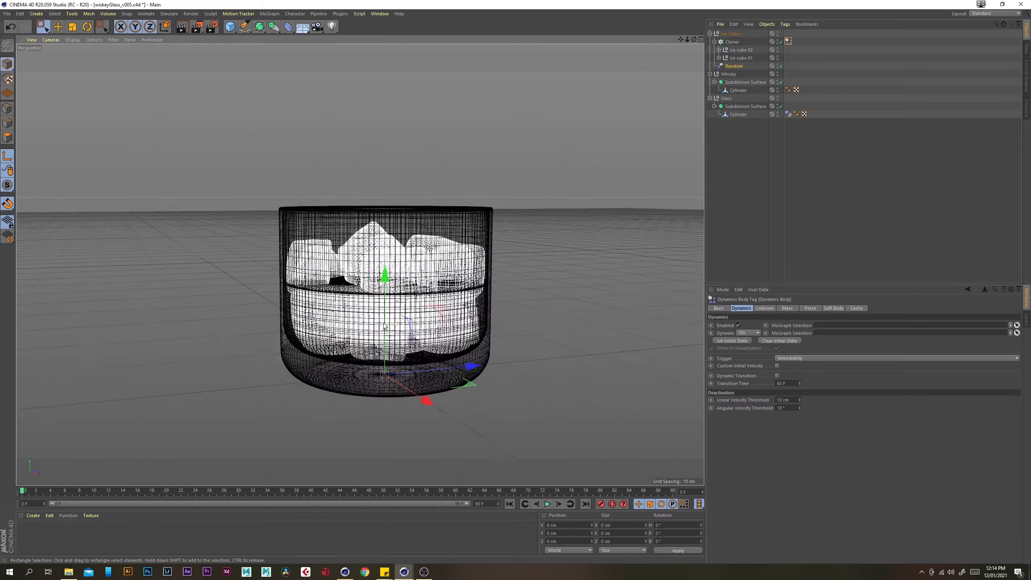
pyautogui.keyDown('alt'); pyautogui.moveTo(410, 325); pyautogui.dragTo(449, 327, button='right'); pyautogui.keyUp('alt')
pyautogui.keyDown('alt'); pyautogui.moveTo(449, 327); pyautogui.dragTo(424, 328, button='middle'); pyautogui.keyUp('alt')
pyautogui.keyDown('alt'); pyautogui.moveTo(425, 327); pyautogui.dragTo(423, 338); pyautogui.keyUp('alt')
pyautogui.keyDown('alt'); pyautogui.moveTo(424, 340); pyautogui.dragTo(394, 331, button='right'); pyautogui.keyUp('alt')
pyautogui.keyDown('alt'); pyautogui.moveTo(394, 331); pyautogui.dragTo(412, 320, button='middle'); pyautogui.keyUp('alt')
pyautogui.keyDown('alt'); pyautogui.moveTo(412, 320); pyautogui.dragTo(411, 332); pyautogui.keyUp('alt')
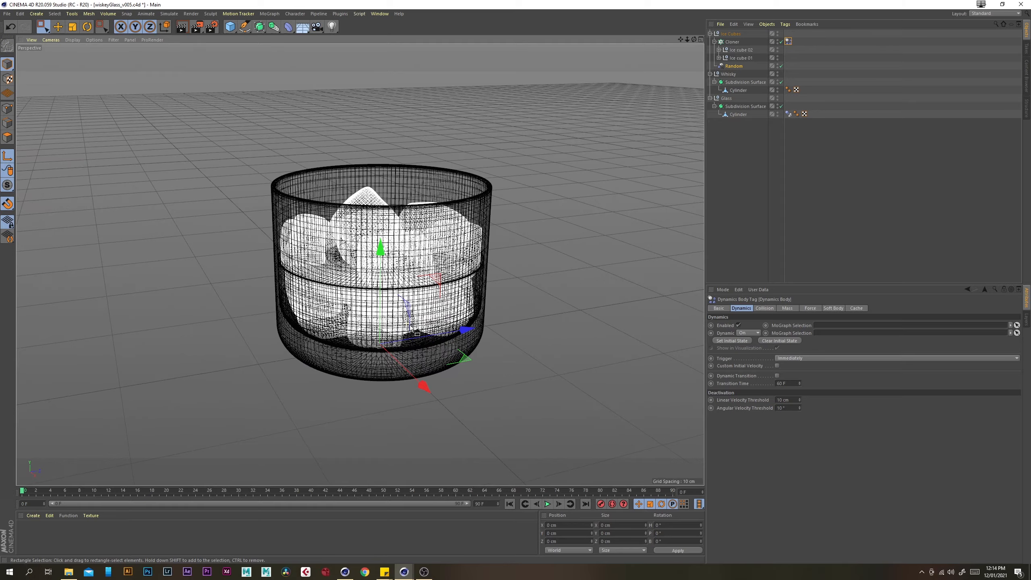
pyautogui.keyDown('alt'); pyautogui.moveTo(411, 332); pyautogui.dragTo(430, 333, button='right'); pyautogui.keyUp('alt')
pyautogui.keyDown('alt'); pyautogui.moveTo(431, 333); pyautogui.dragTo(425, 327, button='middle'); pyautogui.keyUp('alt')
# - Collapse the Ice Cubes, Whisky and Glass groups in the object hierarchy and save the project
pyautogui.click(746, 187)
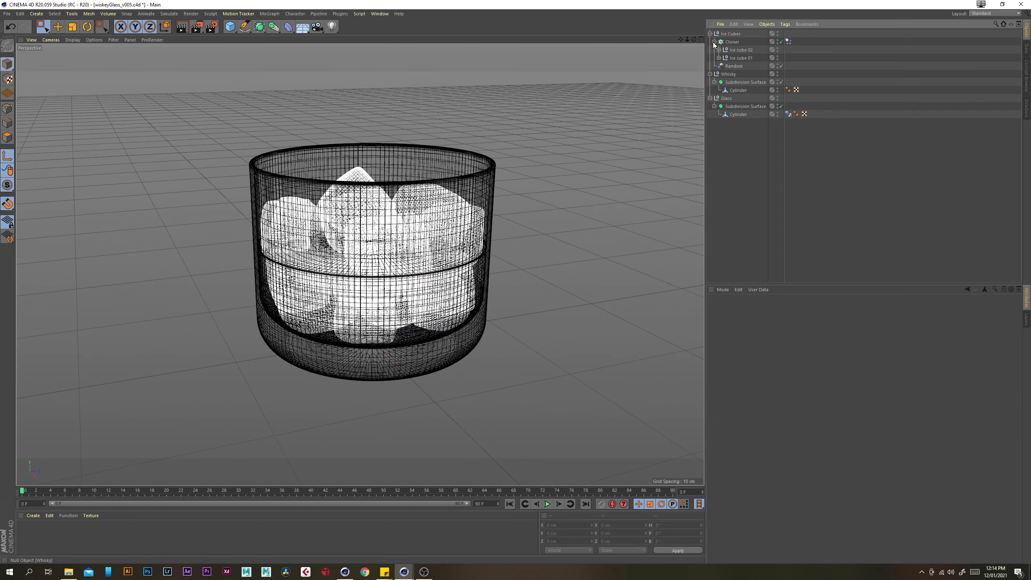
pyautogui.click(715, 42)
pyautogui.click(715, 66)
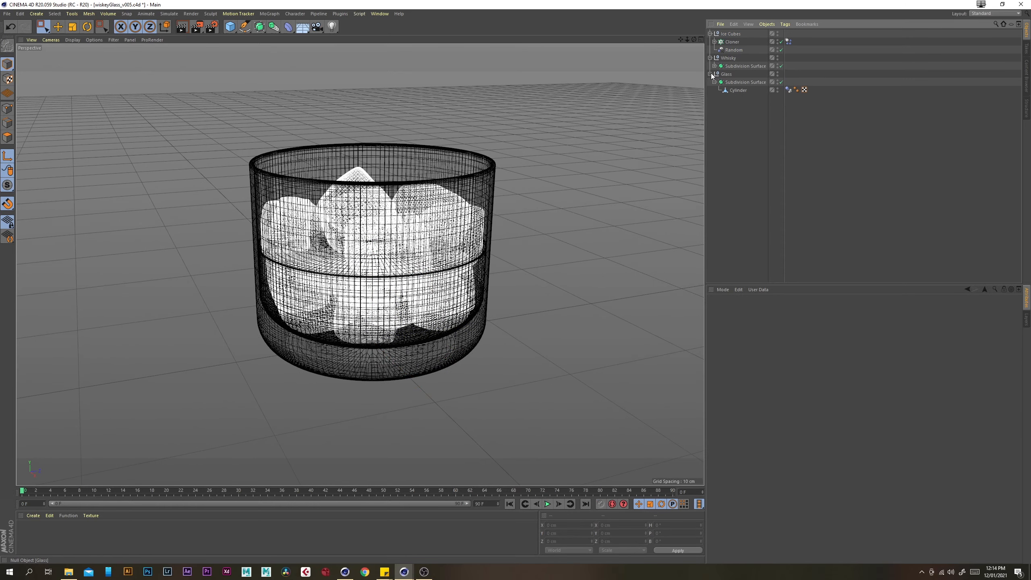
pyautogui.click(709, 74)
pyautogui.click(710, 57)
pyautogui.click(709, 33)
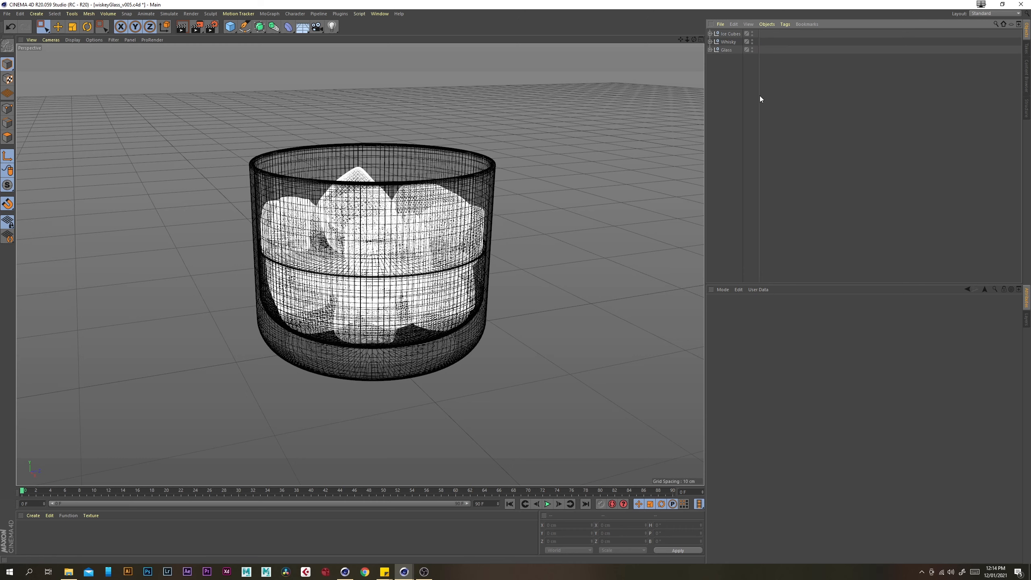
pyautogui.click(7, 13)
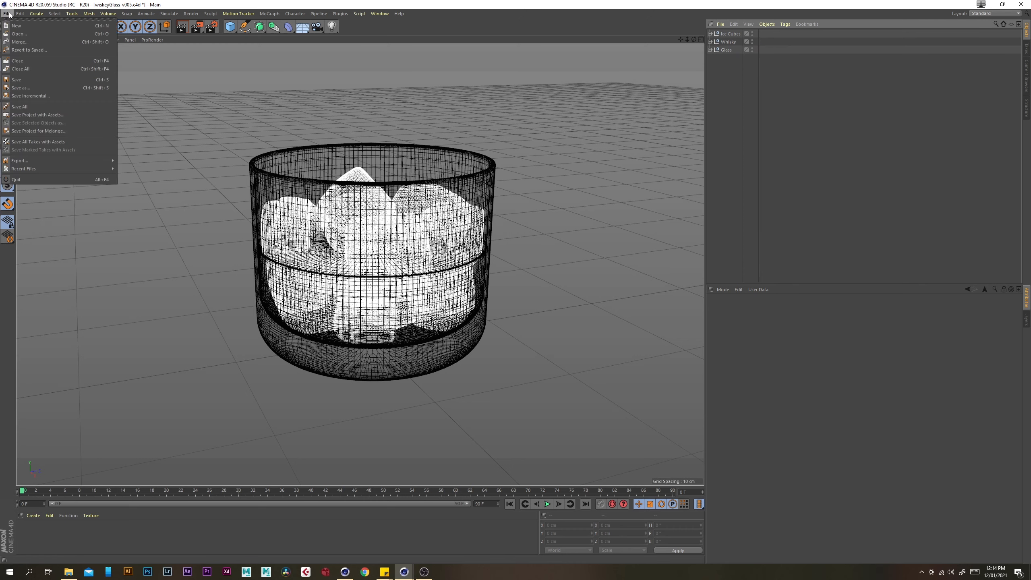
pyautogui.click(30, 79)
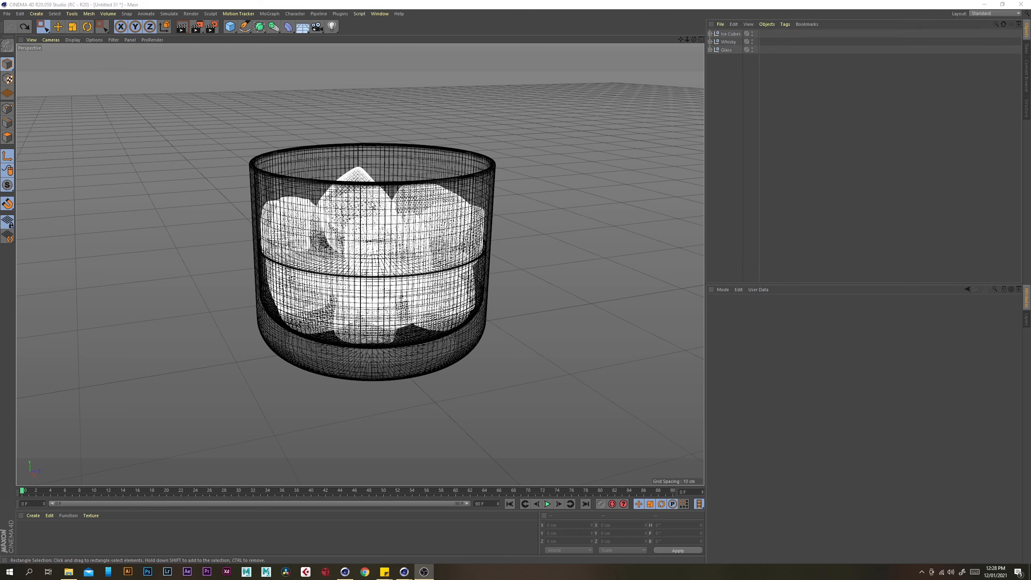
# - Add a Sky object to the scene and assign a new standard material to it
pyautogui.moveTo(303, 26); pyautogui.dragTo(329, 53)
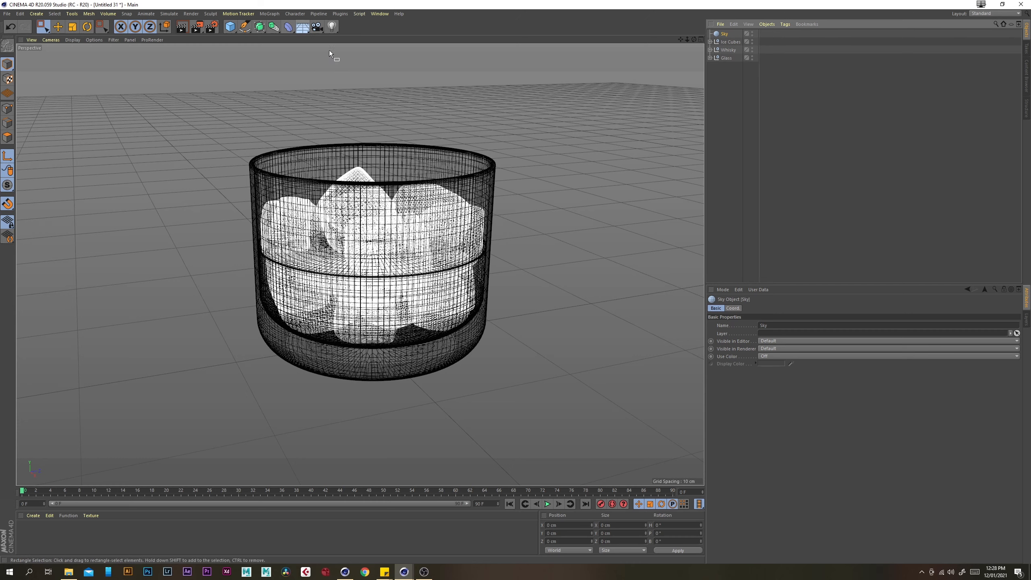
pyautogui.click(34, 515)
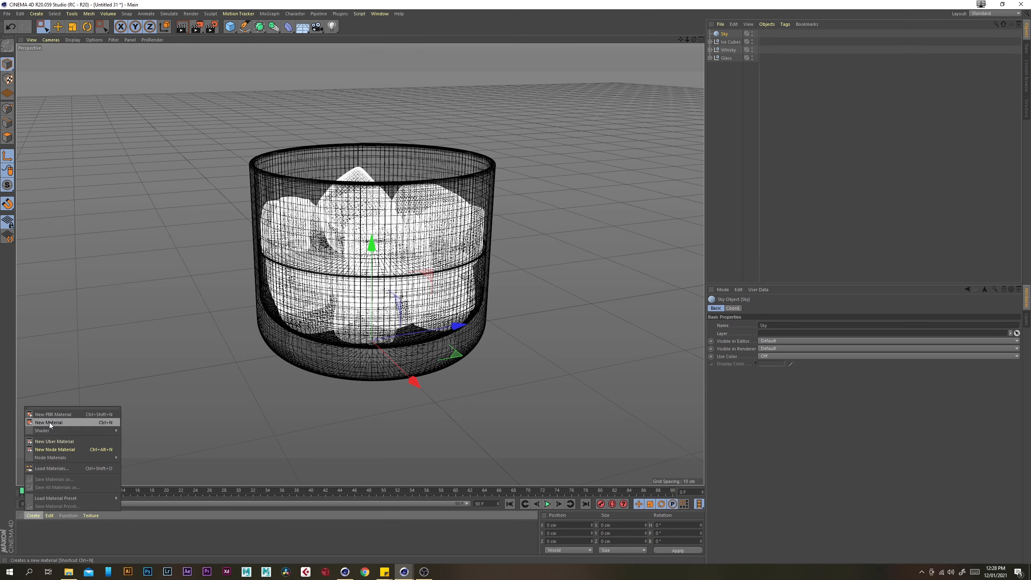
pyautogui.click(48, 423)
pyautogui.moveTo(25, 530); pyautogui.dragTo(730, 35)
# - Name the Sky's material SKY, disable its Color and Reflectance channels, and enable Luminance
pyautogui.doubleClick(29, 532)
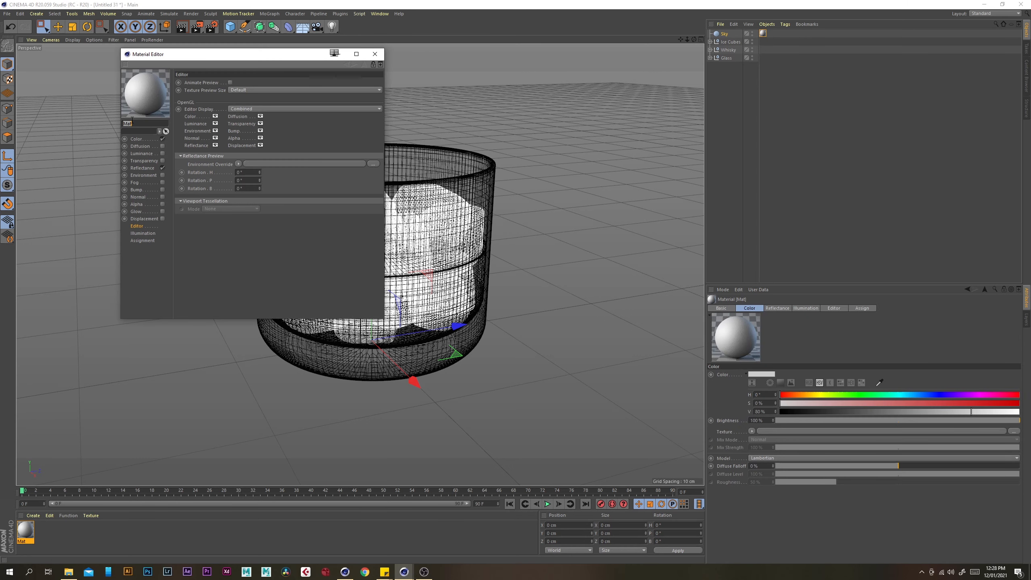
pyautogui.press('Return')
pyautogui.click(162, 168)
pyautogui.click(162, 139)
pyautogui.click(162, 154)
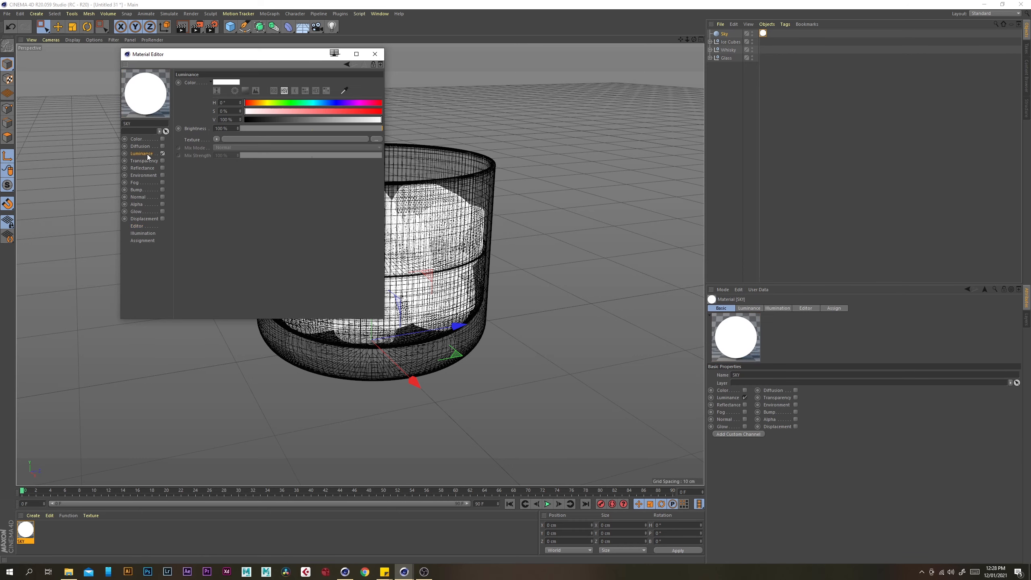
# - Load cape_hill_8k.hdr from the HDR Images folder as the SKY material's Luminance texture
pyautogui.click(375, 139)
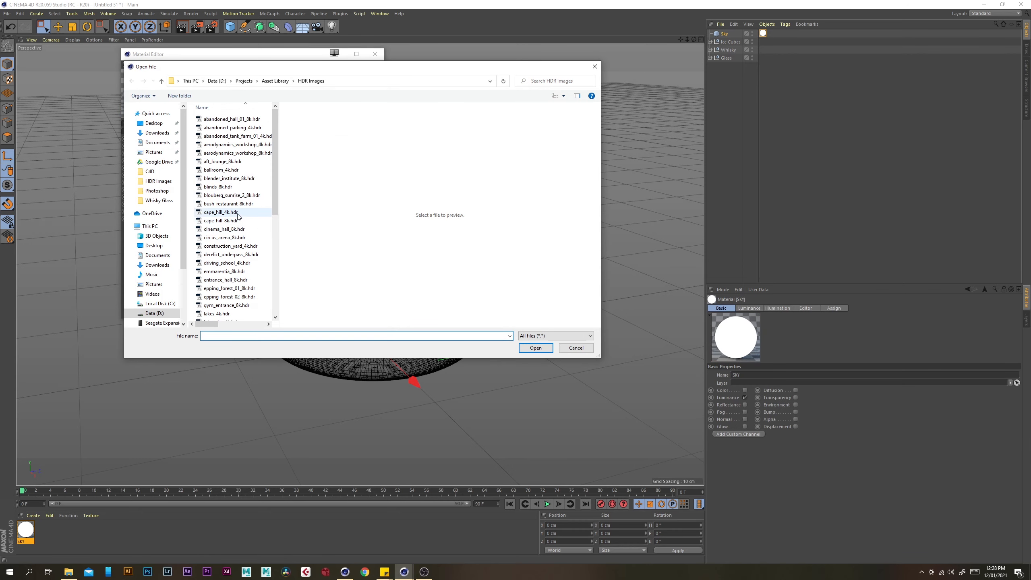
pyautogui.click(221, 221)
pyautogui.click(536, 347)
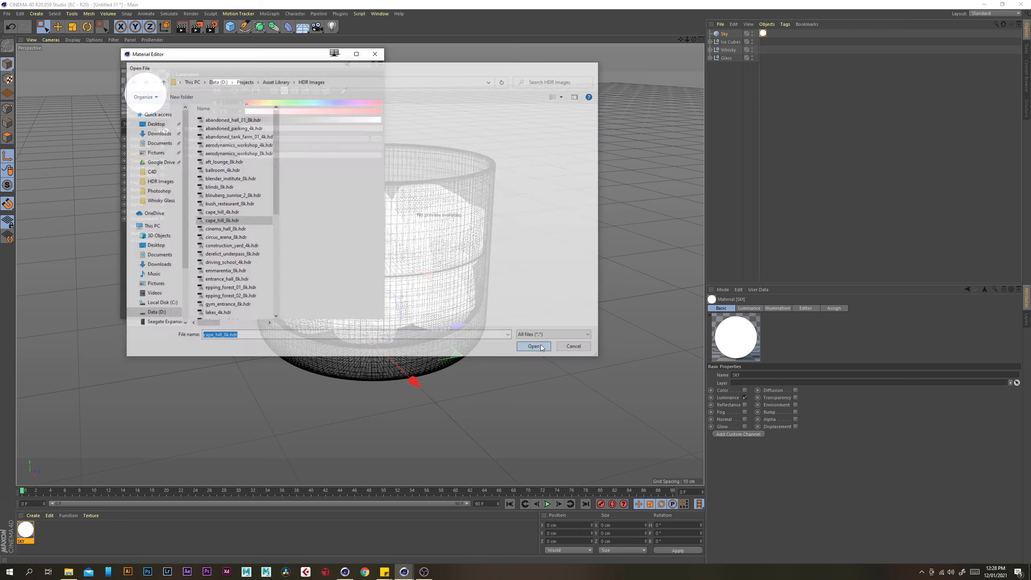
pyautogui.click(563, 311)
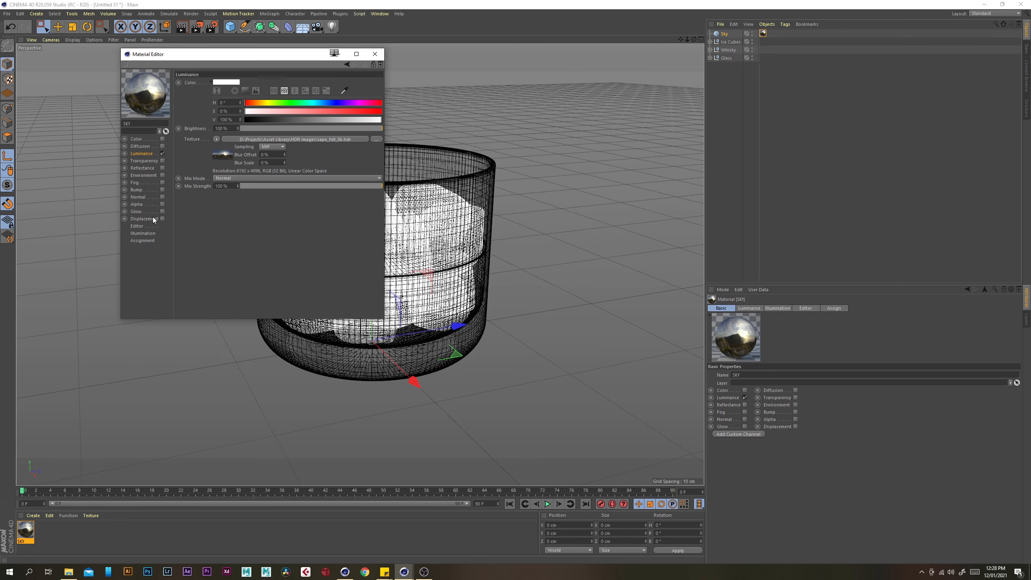
# - Set the SKY material's texture preview size to No Scaling and close the Material Editor
pyautogui.click(138, 226)
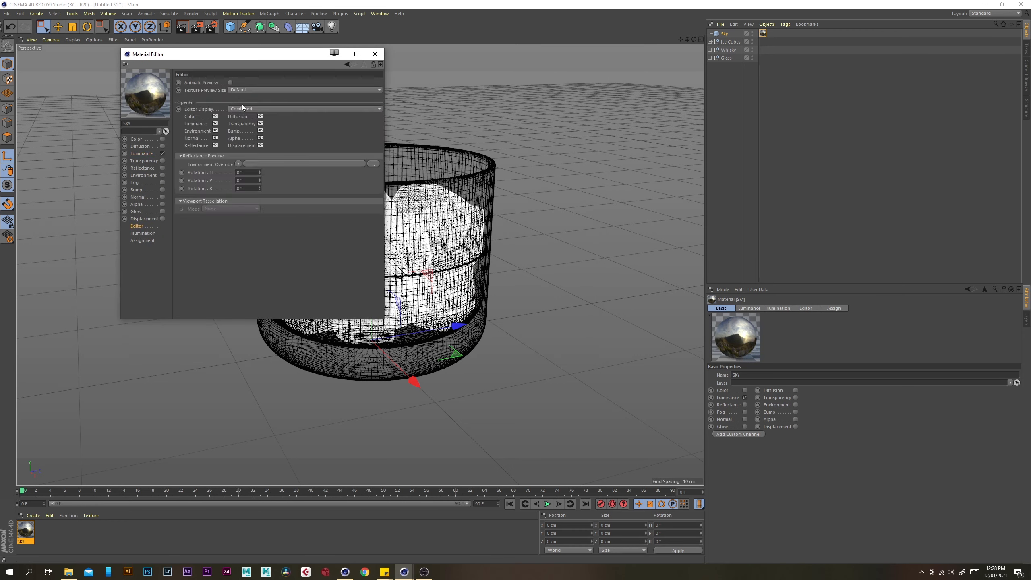
pyautogui.click(240, 91)
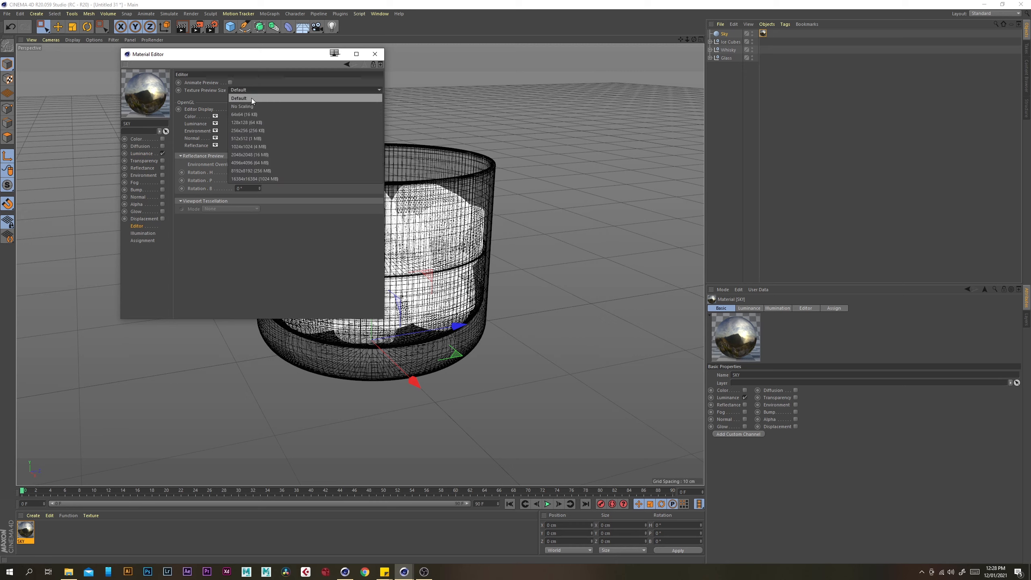
pyautogui.click(254, 105)
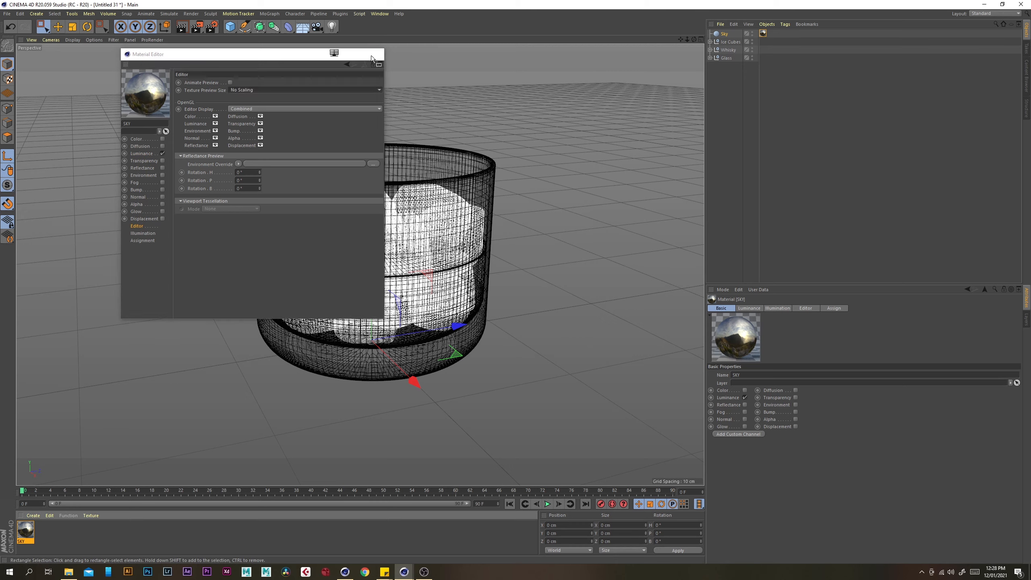
pyautogui.click(375, 54)
# - Switch the viewport display to Gouraud Shading (Lines) and add a camera to the scene
pyautogui.click(78, 41)
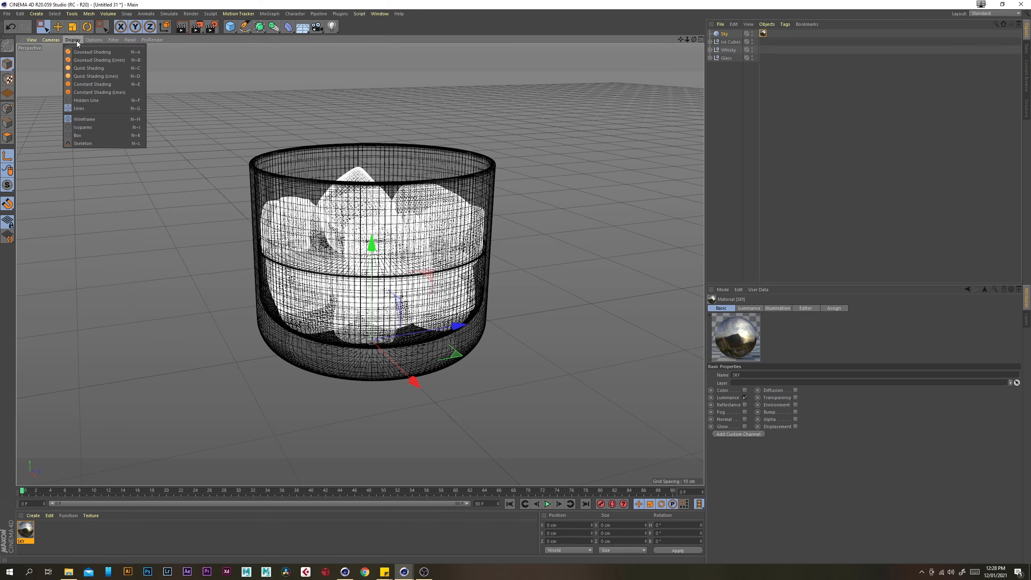
pyautogui.click(110, 60)
pyautogui.moveTo(376, 237)
pyautogui.keyDown('alt'); pyautogui.mouseDown()
pyautogui.moveTo(485, 220)
pyautogui.moveTo(659, 224)
pyautogui.moveTo(488, 240)
pyautogui.moveTo(561, 239)
pyautogui.moveTo(512, 240)
pyautogui.moveTo(472, 258)
pyautogui.moveTo(472, 225)
pyautogui.moveTo(377, 100)
pyautogui.mouseUp(); pyautogui.keyUp('alt')
pyautogui.moveTo(318, 30); pyautogui.dragTo(337, 37)
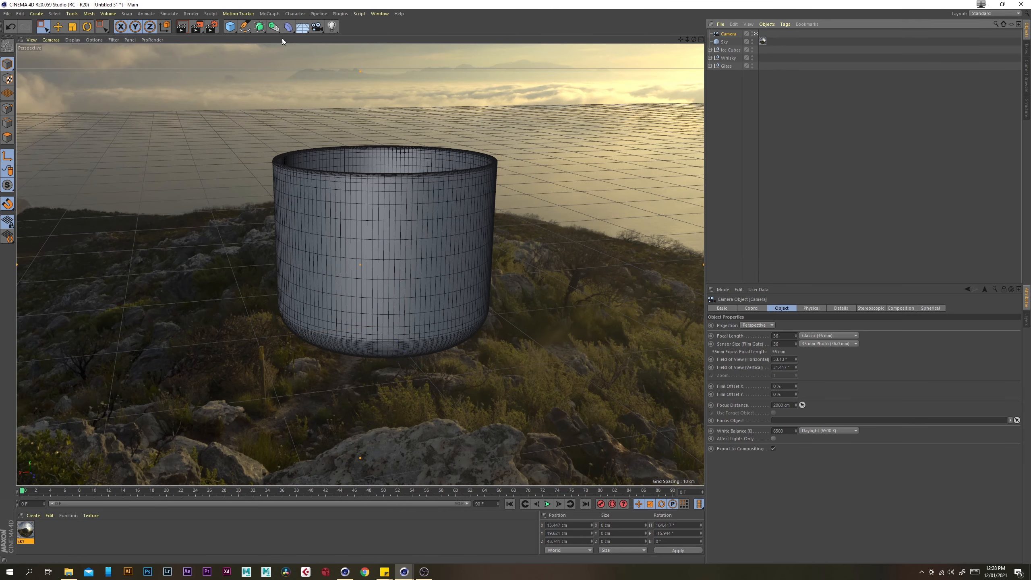
# - Add a plane beneath the glass with a width of 300 cm and a height of 150 cm
pyautogui.moveTo(231, 27); pyautogui.dragTo(233, 28)
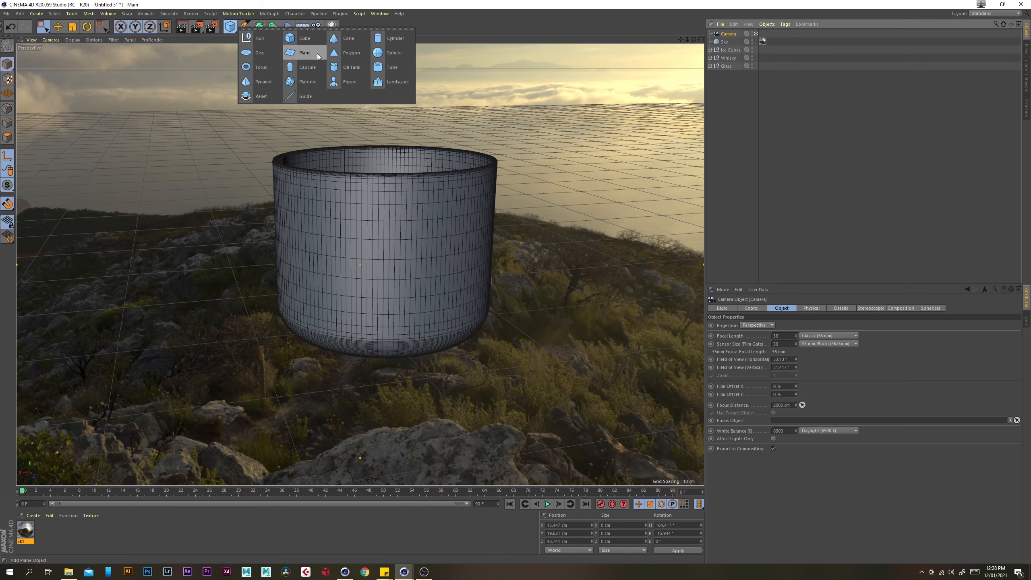
pyautogui.moveTo(317, 53); pyautogui.dragTo(318, 53)
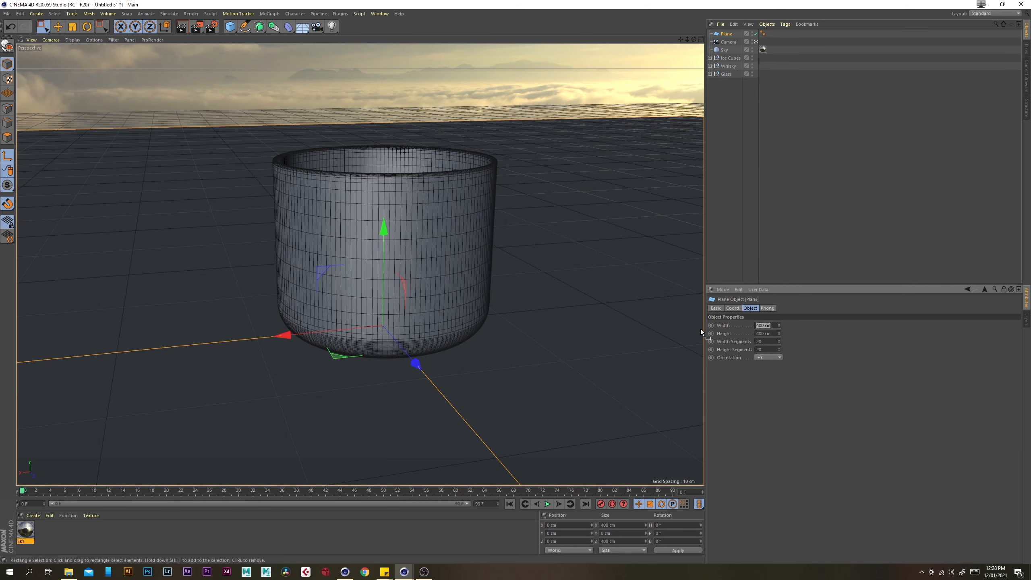
pyautogui.write('300')
pyautogui.press('Tab')
pyautogui.write('150')
pyautogui.press('Return')
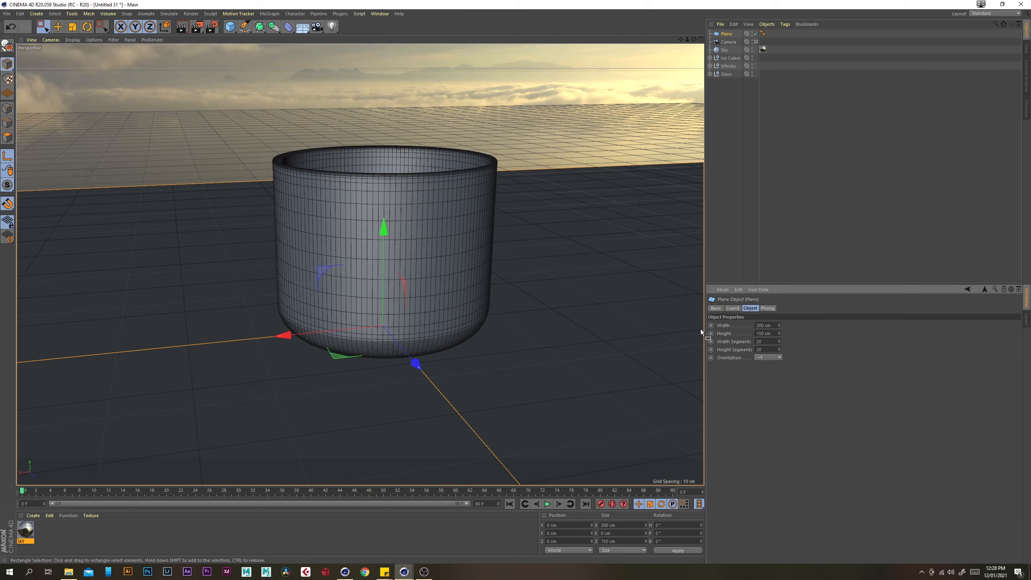
# - Adjust the camera's framing so the glass is centred and fills more of the view, with the horizon behind it
pyautogui.click(729, 42)
pyautogui.scroll(-1, 435, 245)
pyautogui.moveTo(436, 246)
pyautogui.keyDown('alt'); pyautogui.mouseDown()
pyautogui.moveTo(445, 238)
pyautogui.moveTo(433, 237)
pyautogui.moveTo(444, 239)
pyautogui.mouseUp(); pyautogui.keyUp('alt')
pyautogui.scroll(2, 433, 237)
pyautogui.scroll(1, 432, 225)
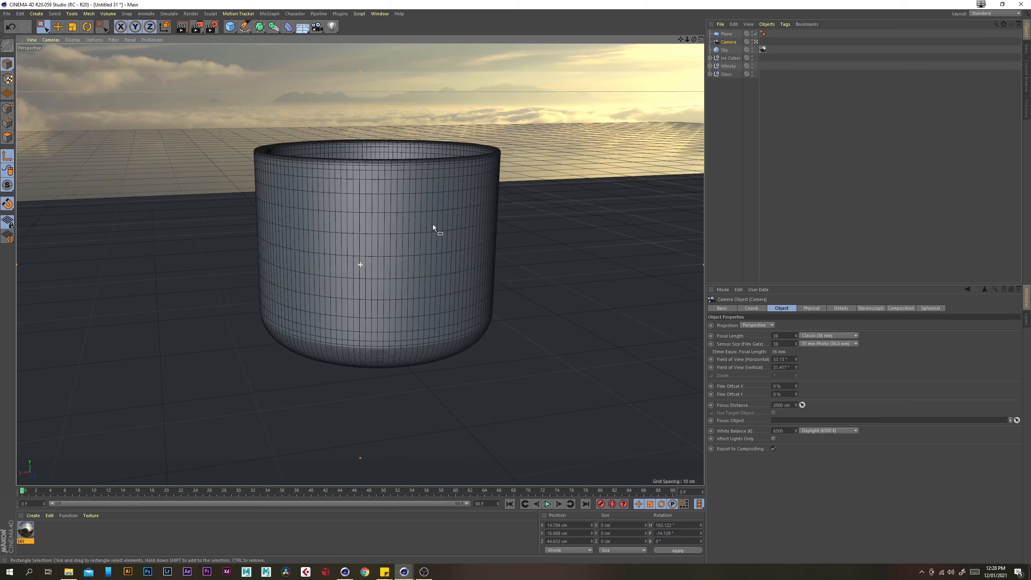
pyautogui.keyDown('alt'); pyautogui.moveTo(433, 224); pyautogui.dragTo(413, 226, button='middle'); pyautogui.keyUp('alt')
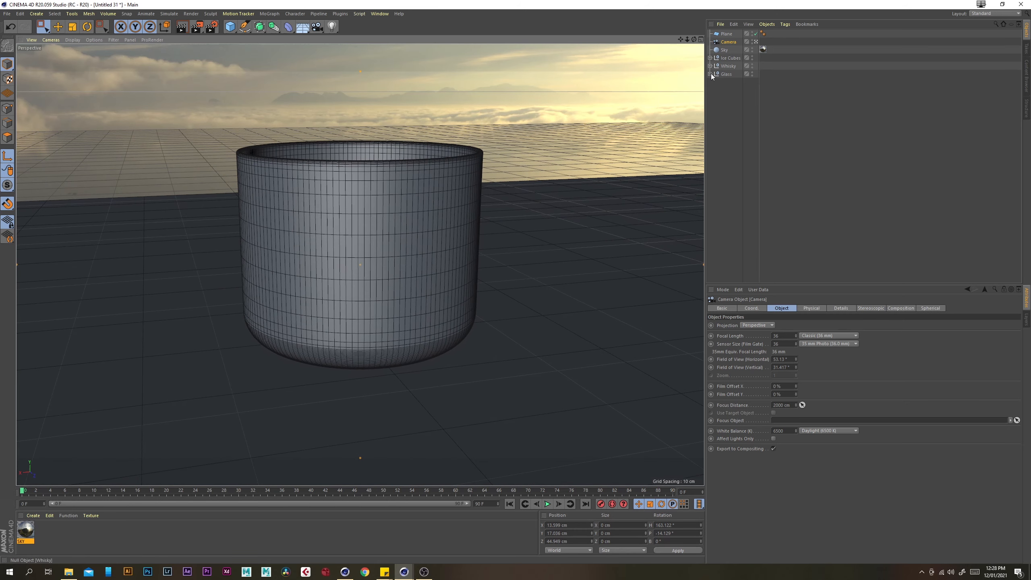
pyautogui.click(726, 74)
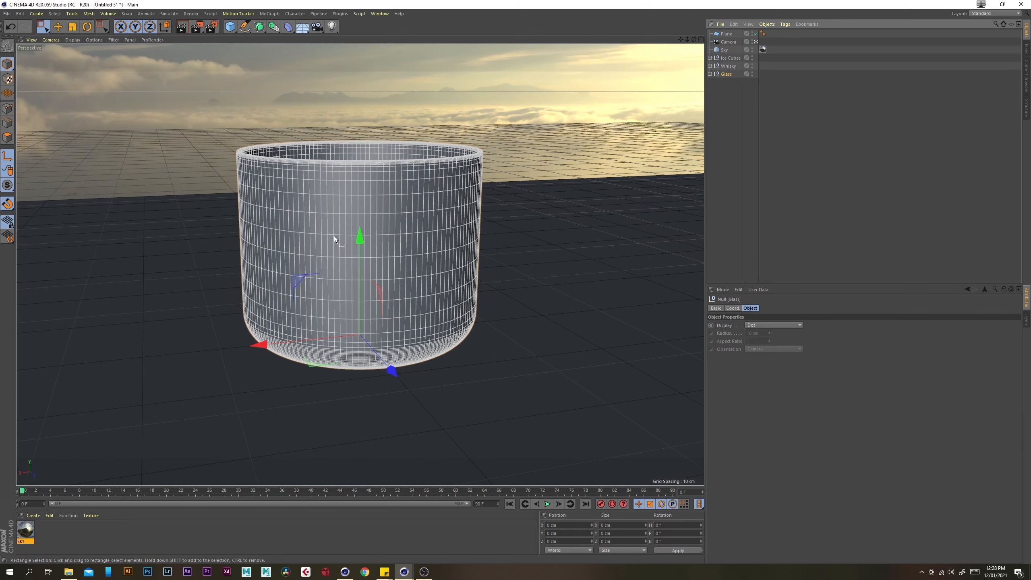
pyautogui.keyDown('alt'); pyautogui.moveTo(400, 244); pyautogui.dragTo(397, 248, button='middle'); pyautogui.keyUp('alt')
pyautogui.keyDown('alt'); pyautogui.moveTo(398, 248); pyautogui.dragTo(402, 247, button='right'); pyautogui.keyUp('alt')
pyautogui.keyDown('alt'); pyautogui.moveTo(403, 252); pyautogui.dragTo(405, 256, button='middle'); pyautogui.keyUp('alt')
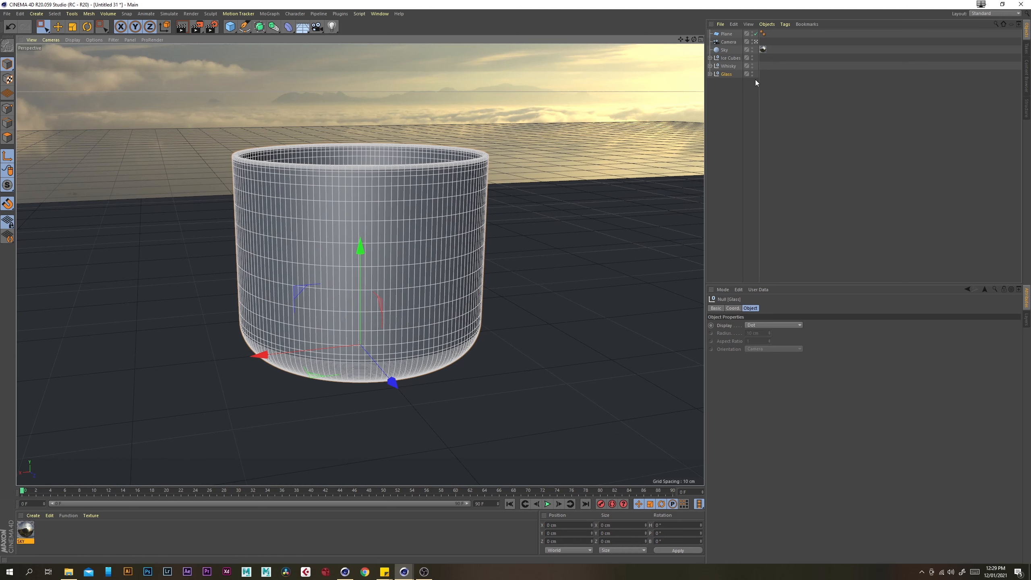
# - Add a Protection tag to the camera to lock its framing
pyautogui.click(724, 42)
pyautogui.rightClick(719, 44)
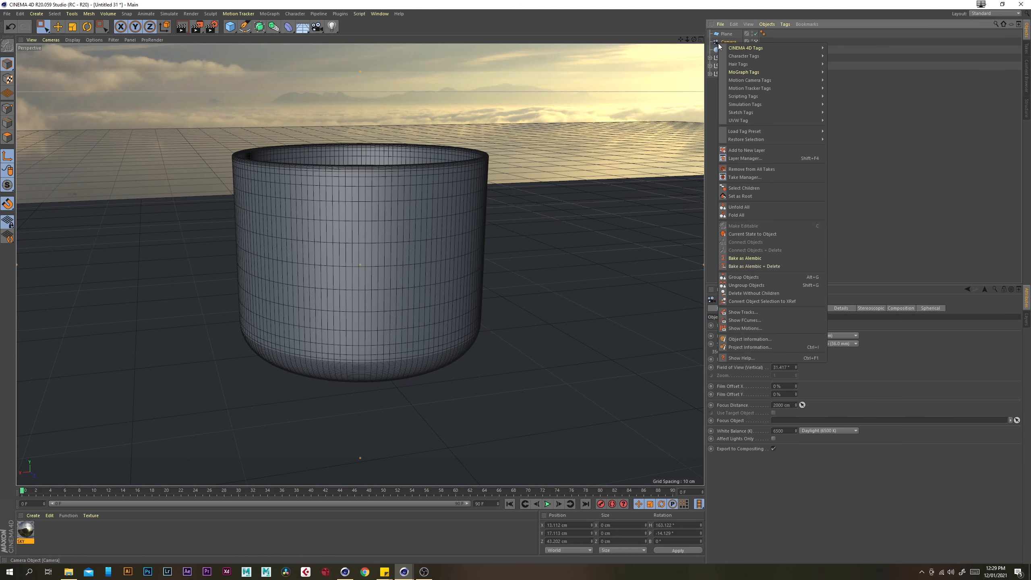
pyautogui.moveTo(741, 48)
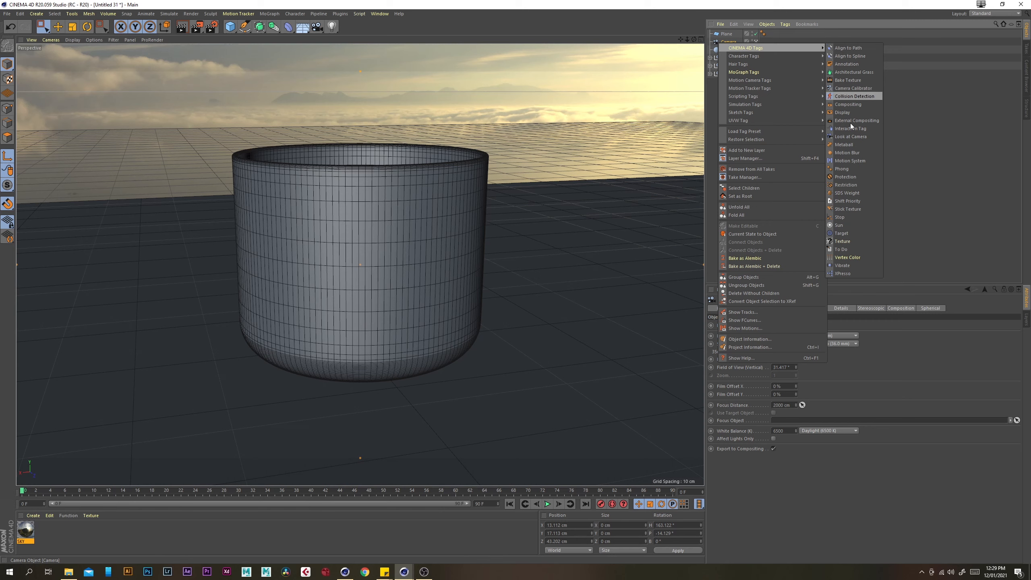
pyautogui.click(848, 177)
pyautogui.click(731, 99)
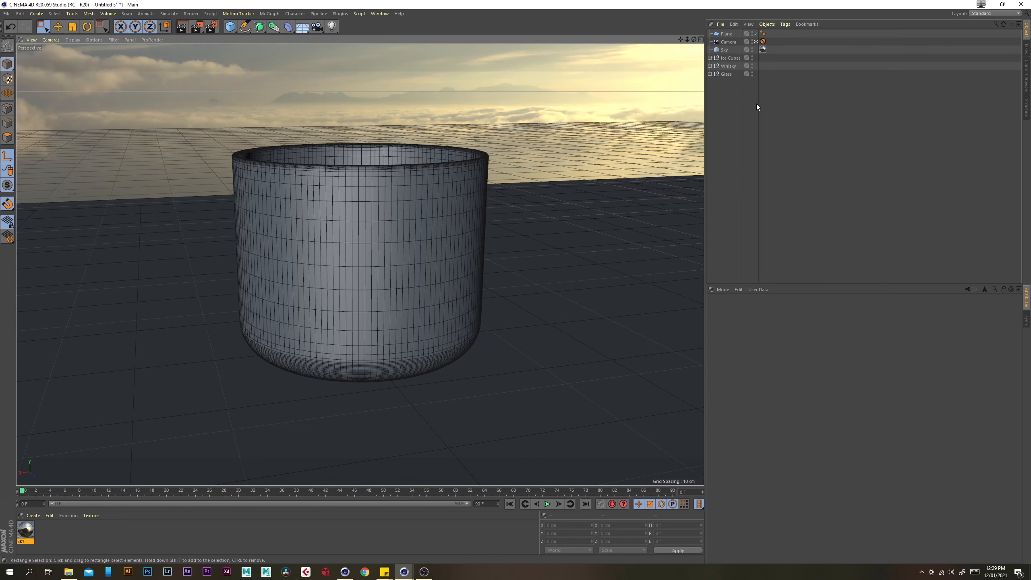
# - Group the plane under a null named Table
pyautogui.click(726, 35)
pyautogui.hotkey('alt', 'g')
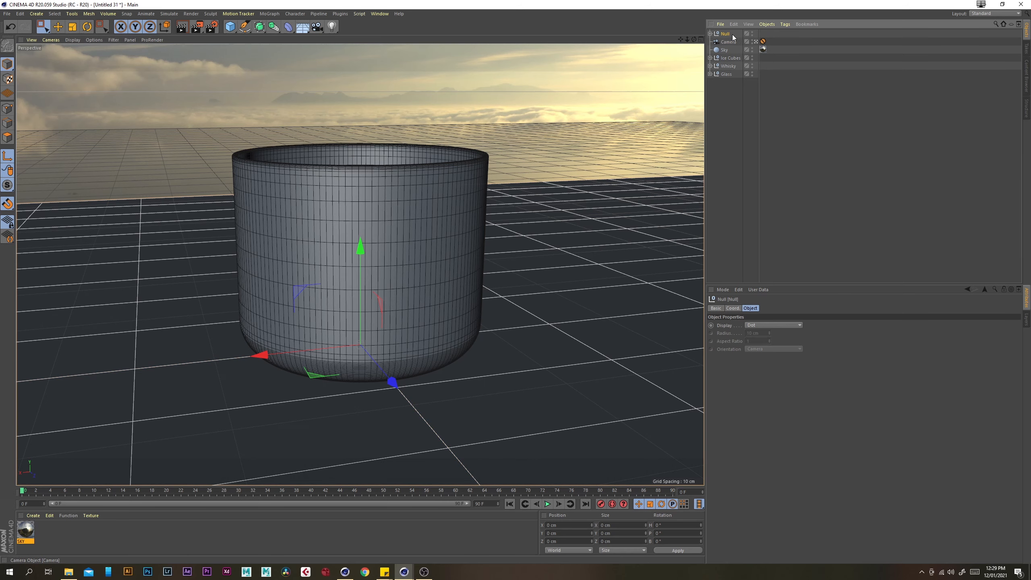
pyautogui.doubleClick(726, 34)
pyautogui.write('Table')
pyautogui.press('Return')
# - Move the Table group below the Glass group in the object hierarchy and save the project
pyautogui.moveTo(728, 76); pyautogui.dragTo(729, 78)
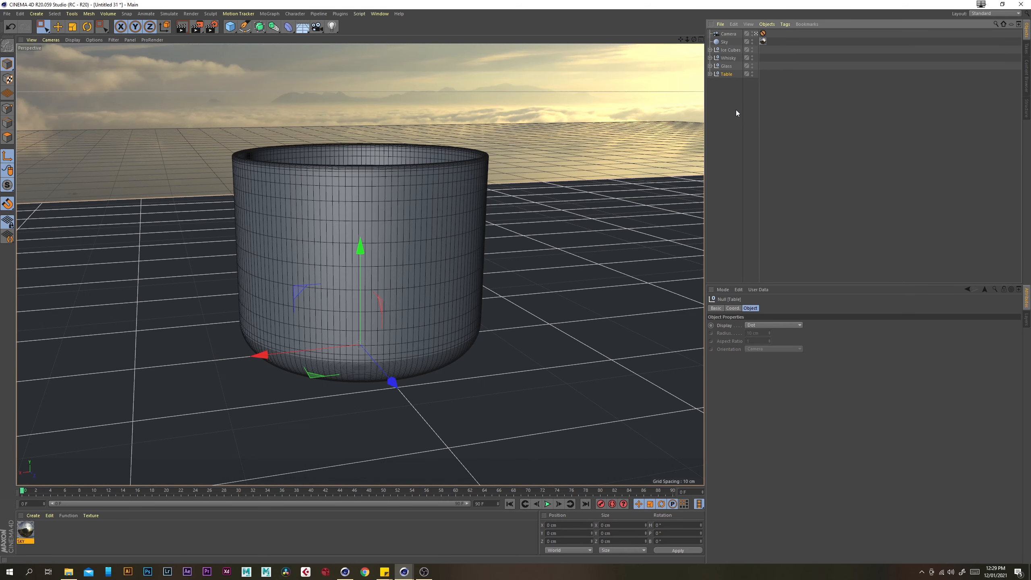
pyautogui.click(736, 109)
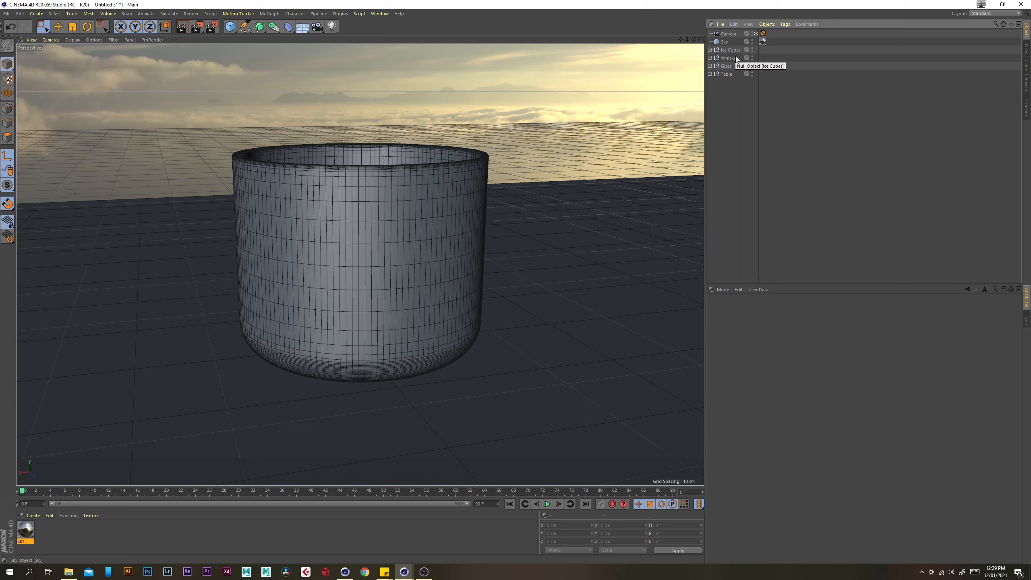
pyautogui.click(6, 13)
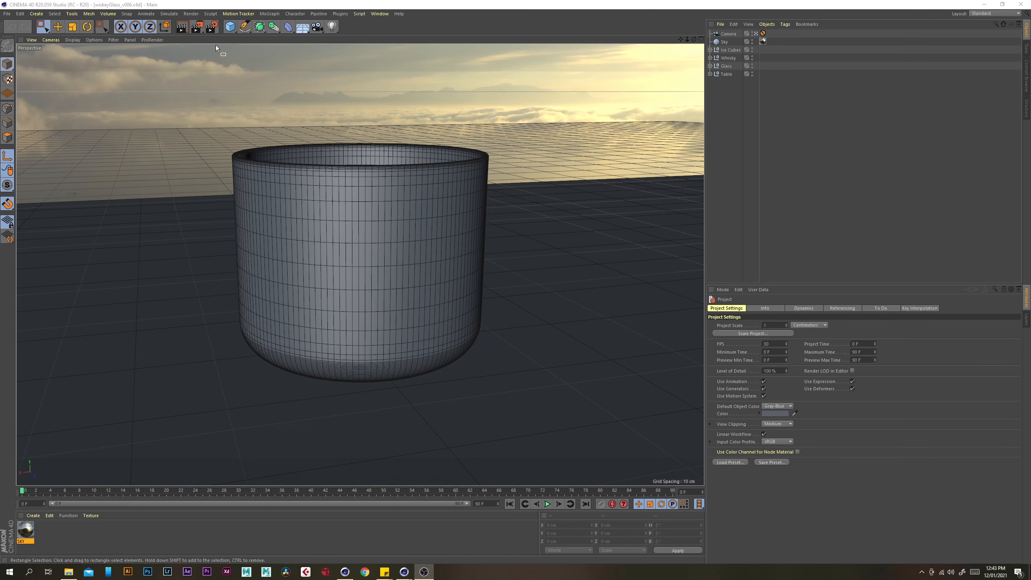
# - Set the renderer to Physical and the render output size to 1920 × 1080 pixels
pyautogui.click(212, 28)
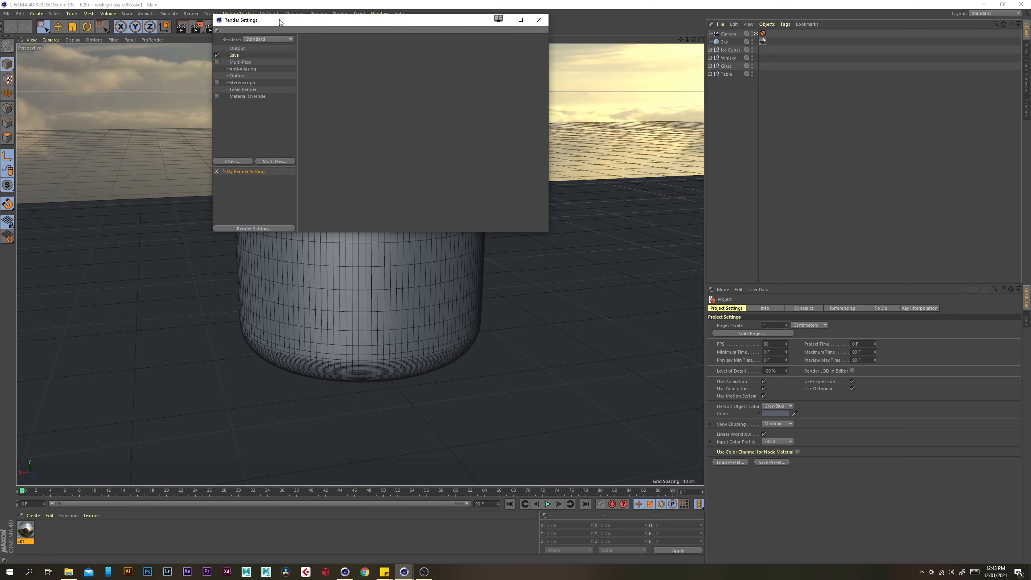
pyautogui.click(282, 68)
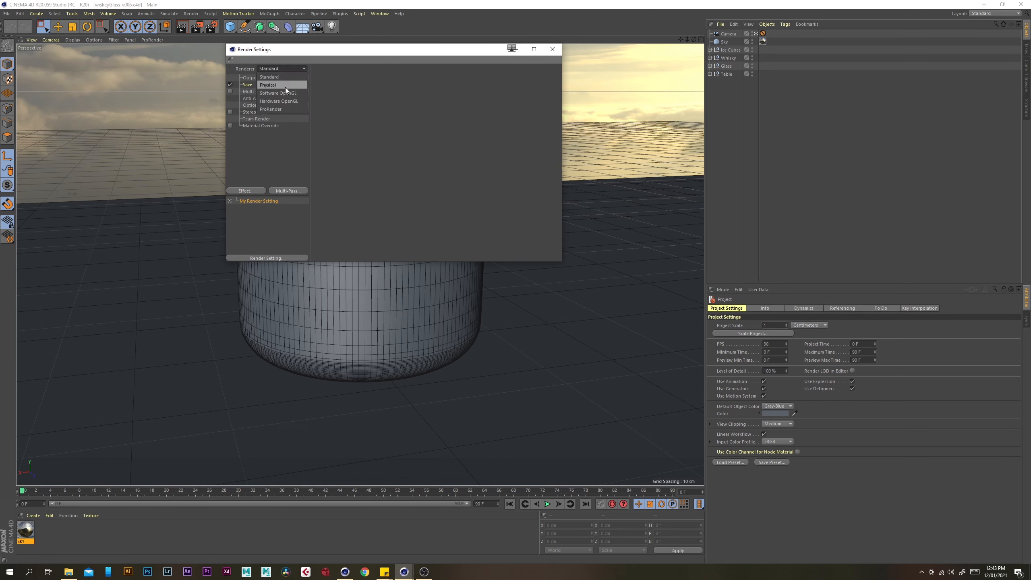
pyautogui.click(261, 87)
pyautogui.click(252, 78)
pyautogui.write('1')
pyautogui.press('Tab')
pyautogui.write('1')
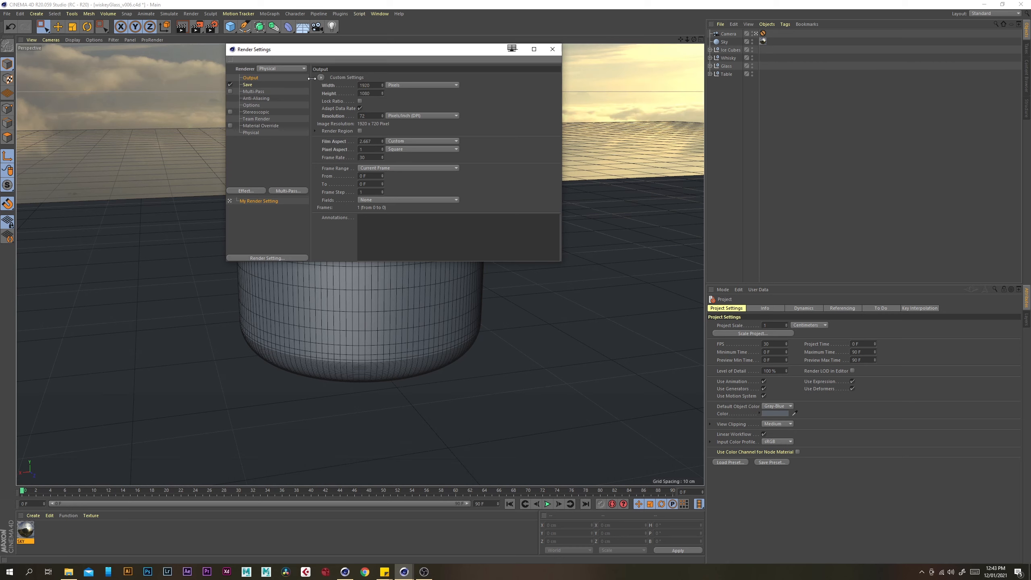
pyautogui.write('080')
pyautogui.press('Return')
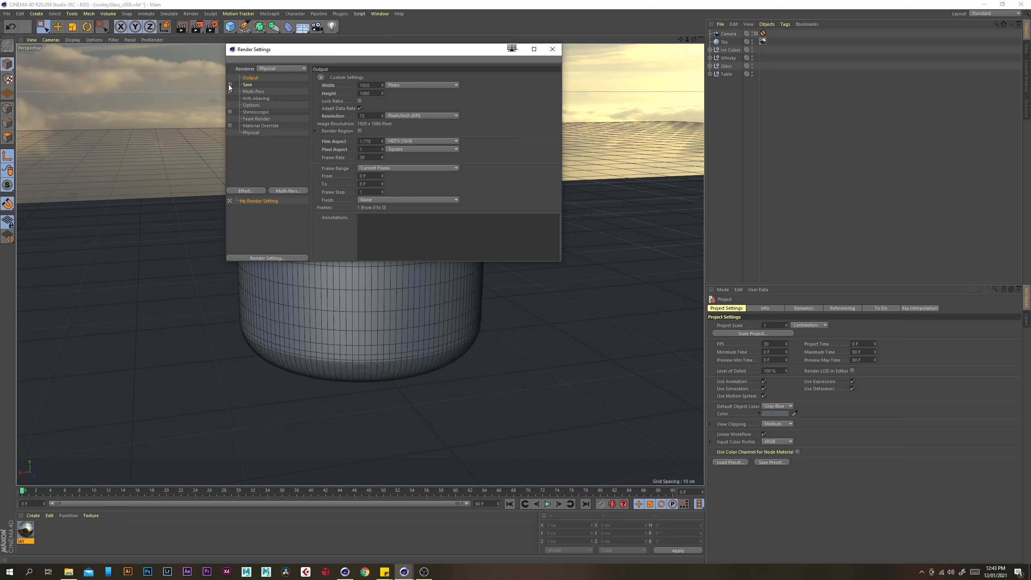
# - Set the render's anti-aliasing filter to Mitchell
pyautogui.click(270, 98)
pyautogui.click(401, 126)
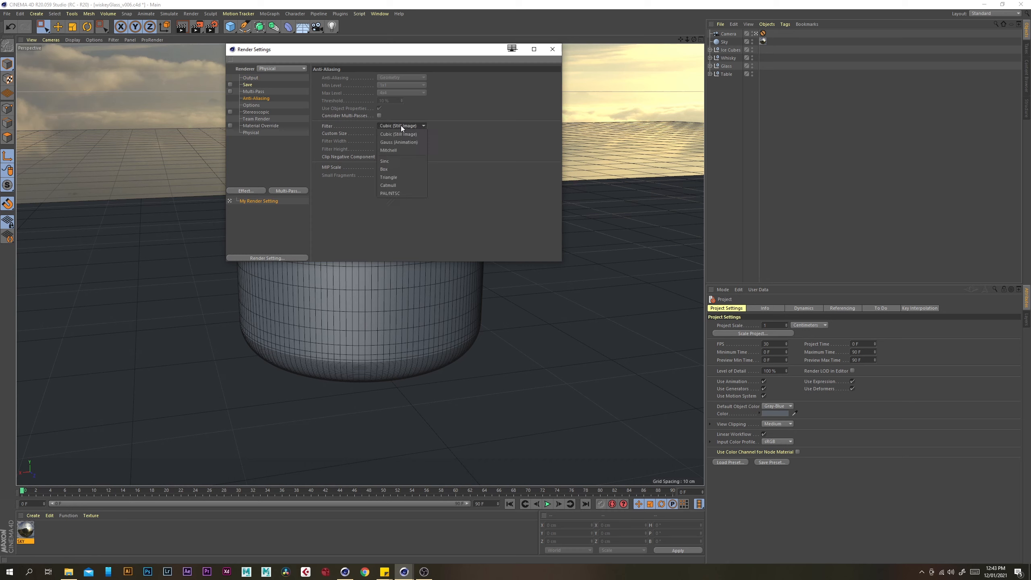
pyautogui.click(407, 150)
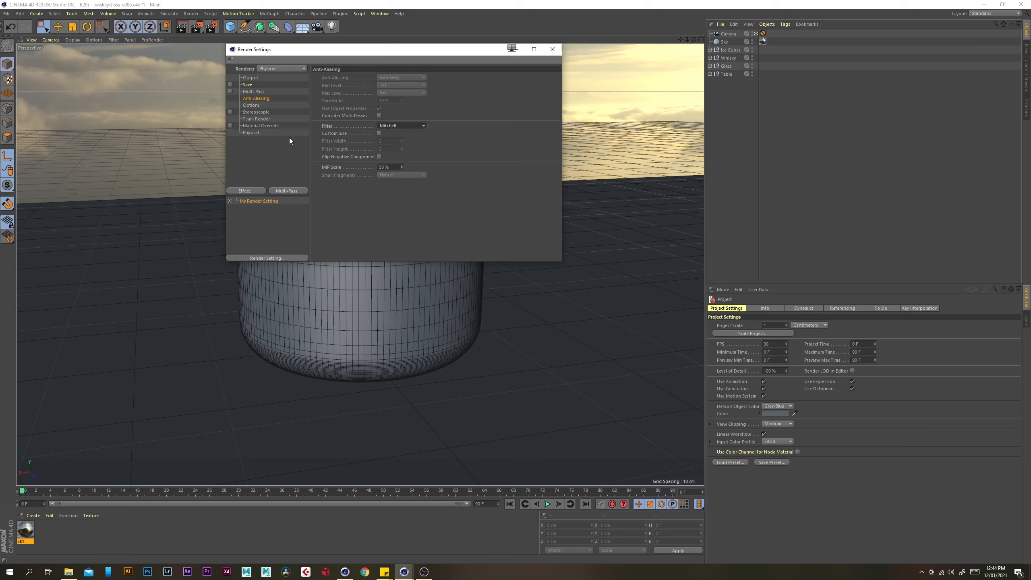
# - Turn off Default Light in the render options and set the Physical renderer's sampler to Progressive
pyautogui.click(253, 104)
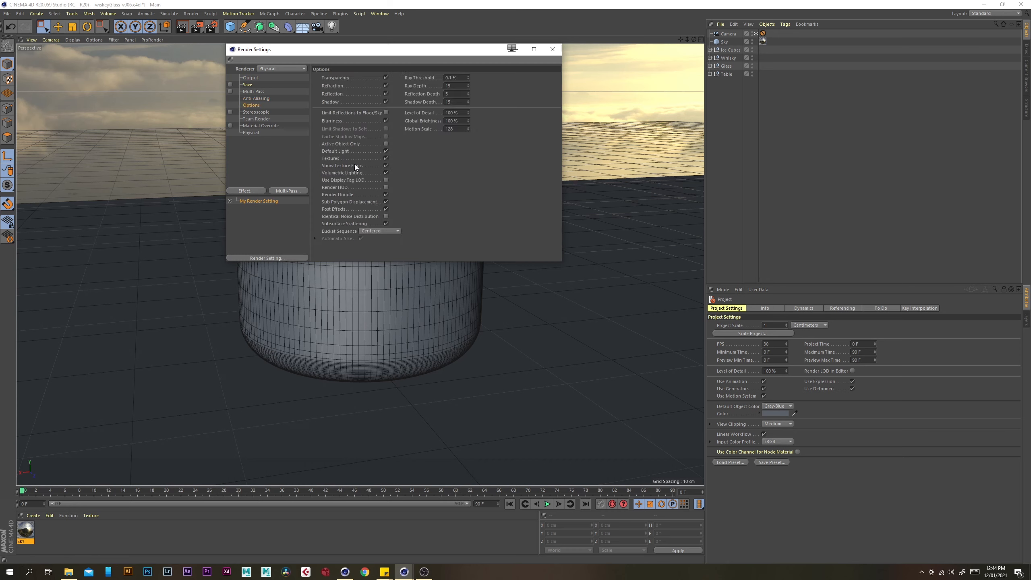
pyautogui.click(385, 151)
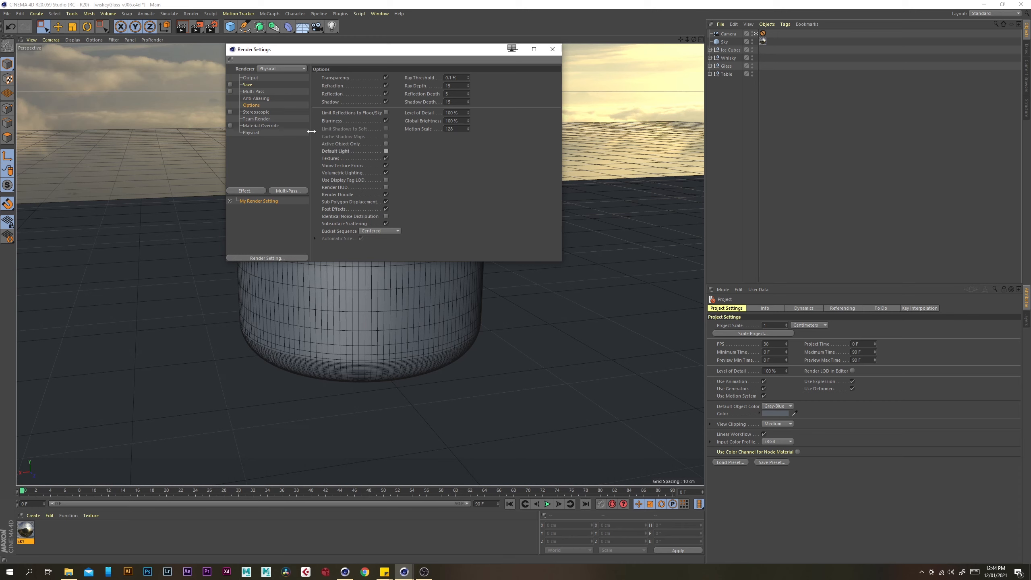
pyautogui.click(252, 132)
pyautogui.click(441, 138)
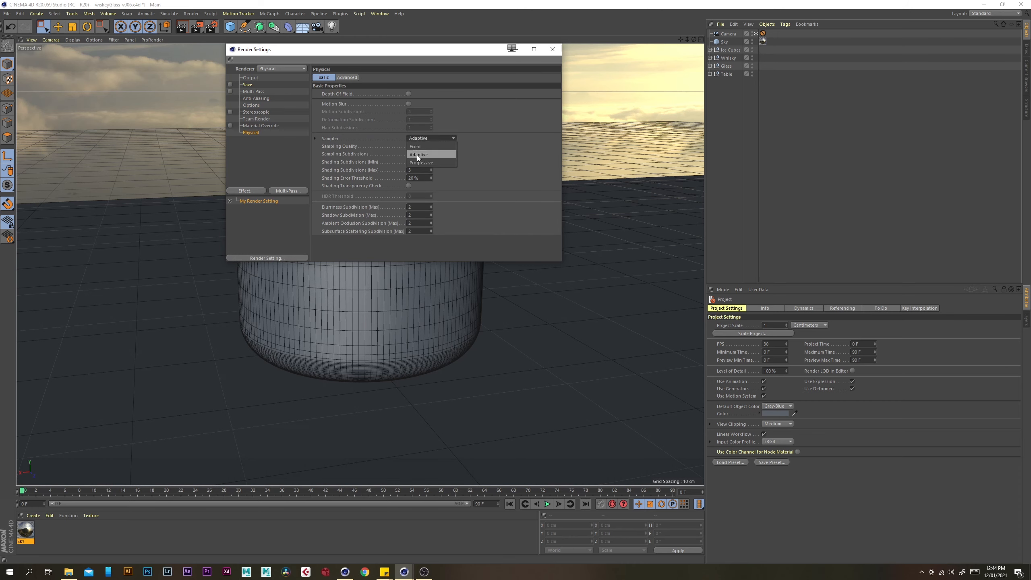
pyautogui.click(436, 165)
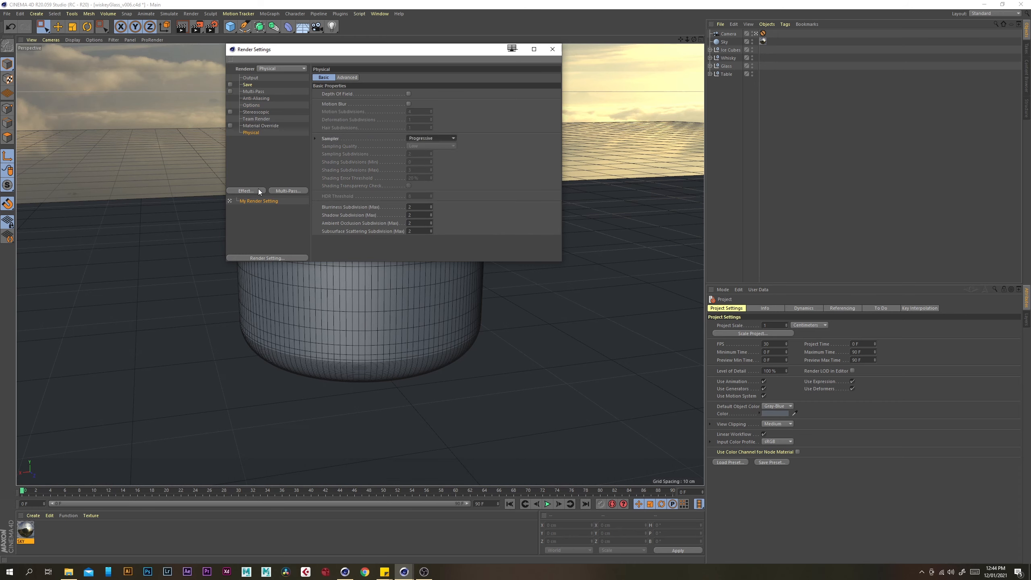
# - Add the Global Illumination effect to the render settings with the Exterior - Preview preset
pyautogui.click(245, 190)
pyautogui.click(290, 282)
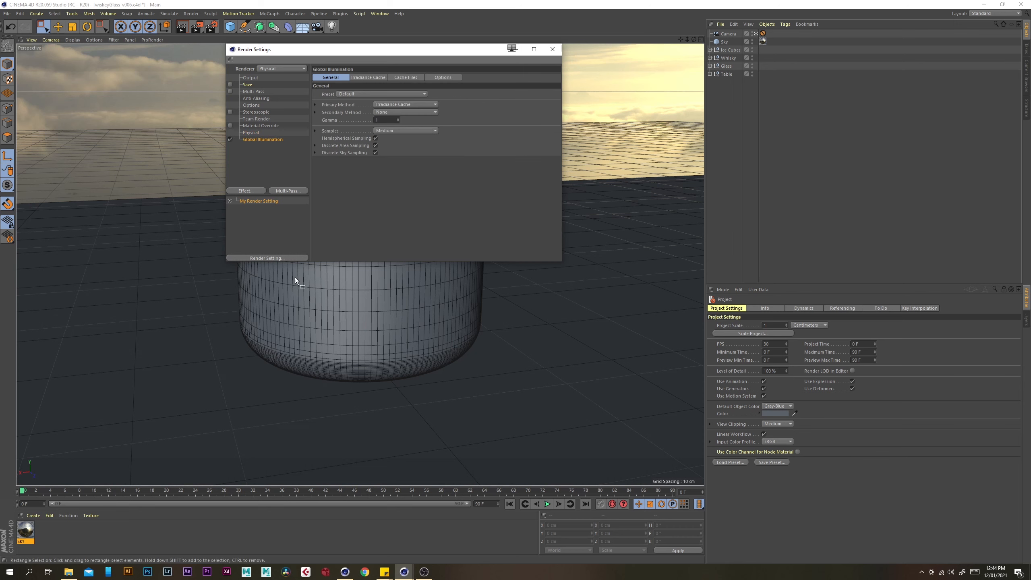
pyautogui.click(379, 94)
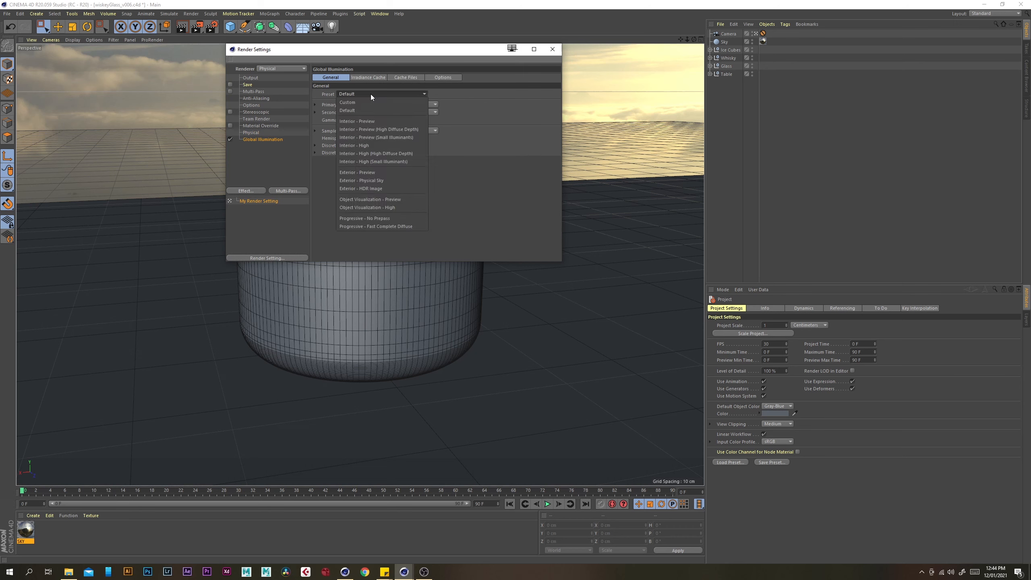
pyautogui.click(385, 173)
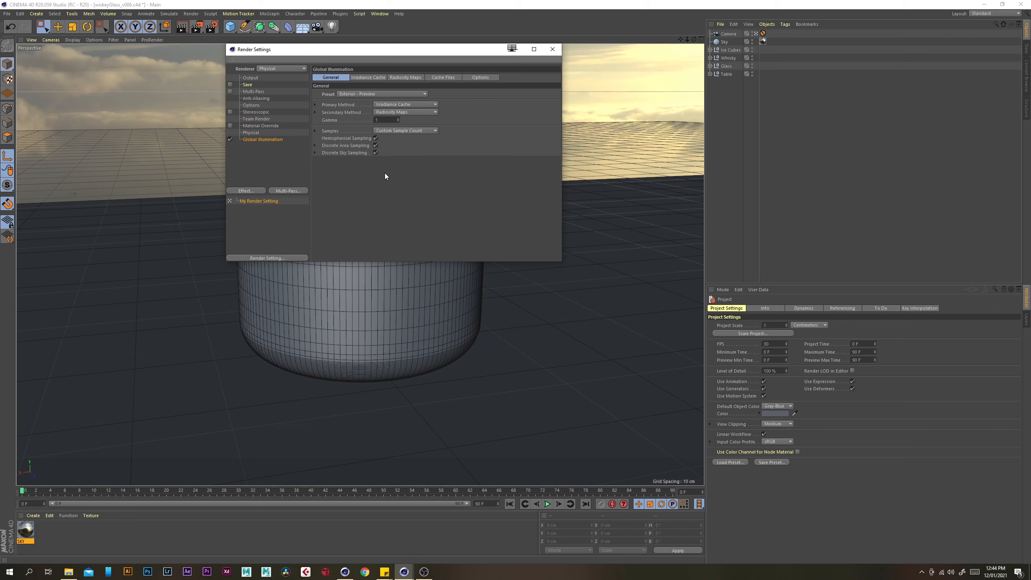
# - Render the scene to the Picture Viewer, dock the viewer beside the viewport, and enlarge its image area
pyautogui.click(553, 49)
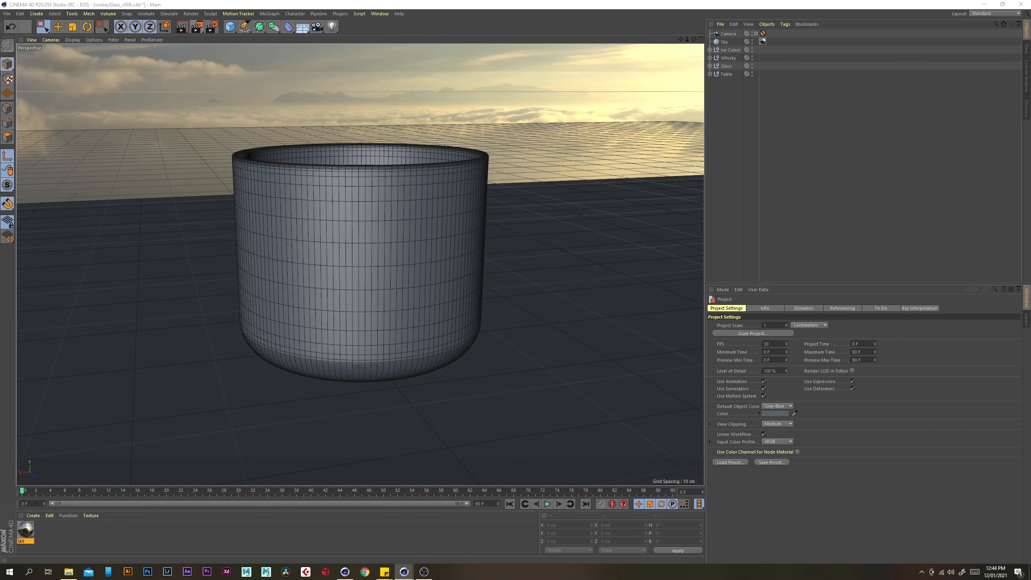
pyautogui.click(196, 27)
pyautogui.moveTo(260, 124); pyautogui.dragTo(49, 122)
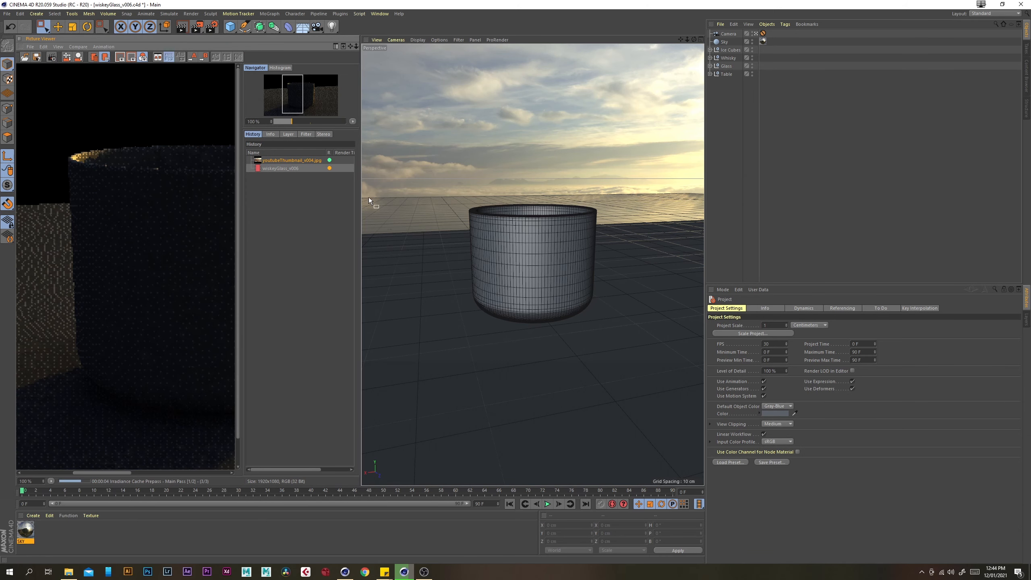
pyautogui.moveTo(360, 198); pyautogui.dragTo(514, 203)
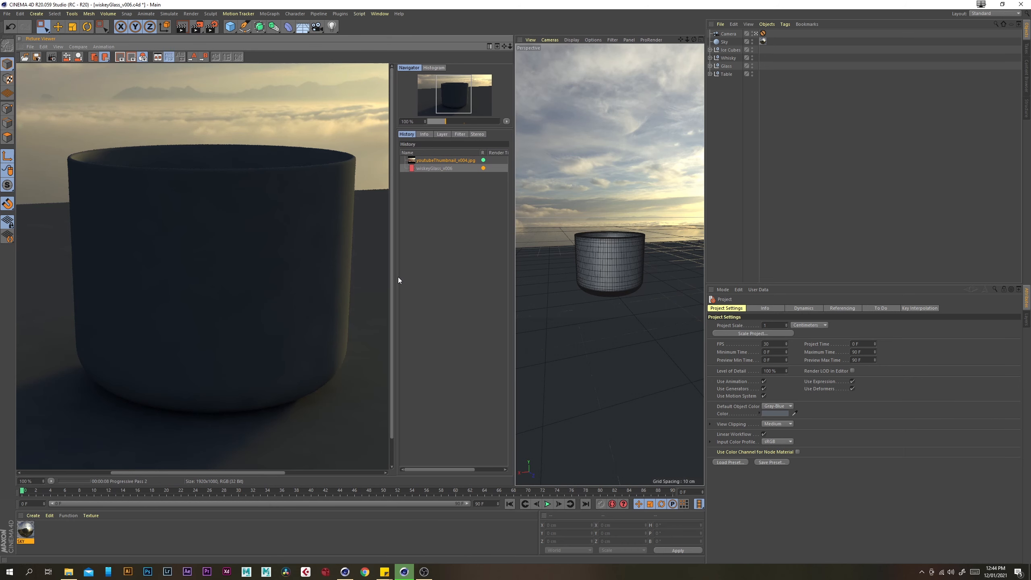
pyautogui.moveTo(398, 280); pyautogui.dragTo(418, 280)
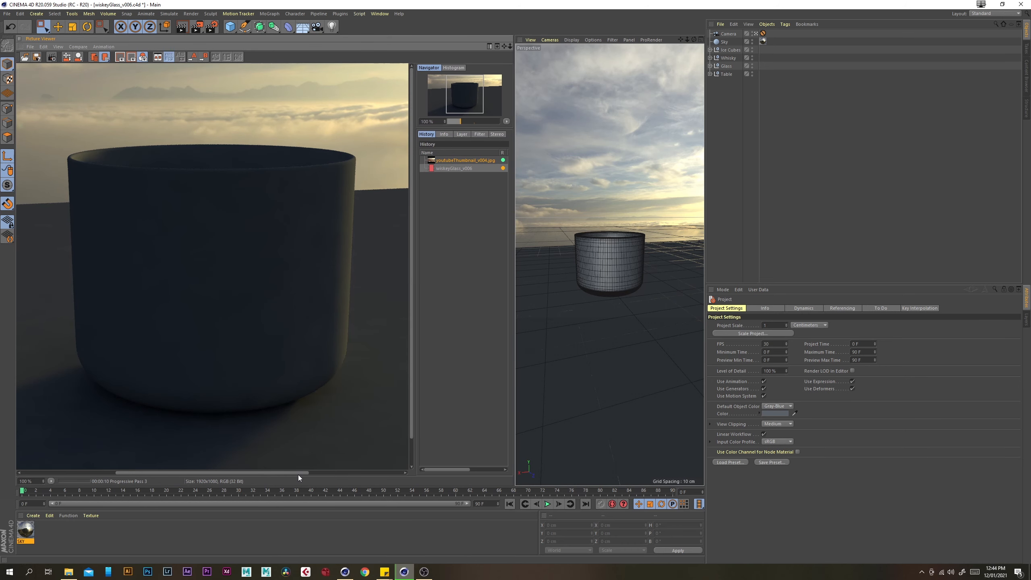
pyautogui.moveTo(299, 476); pyautogui.dragTo(301, 474)
# - Save the project as a new version named wiskeyGlass_v007.c4d
pyautogui.click(4, 13)
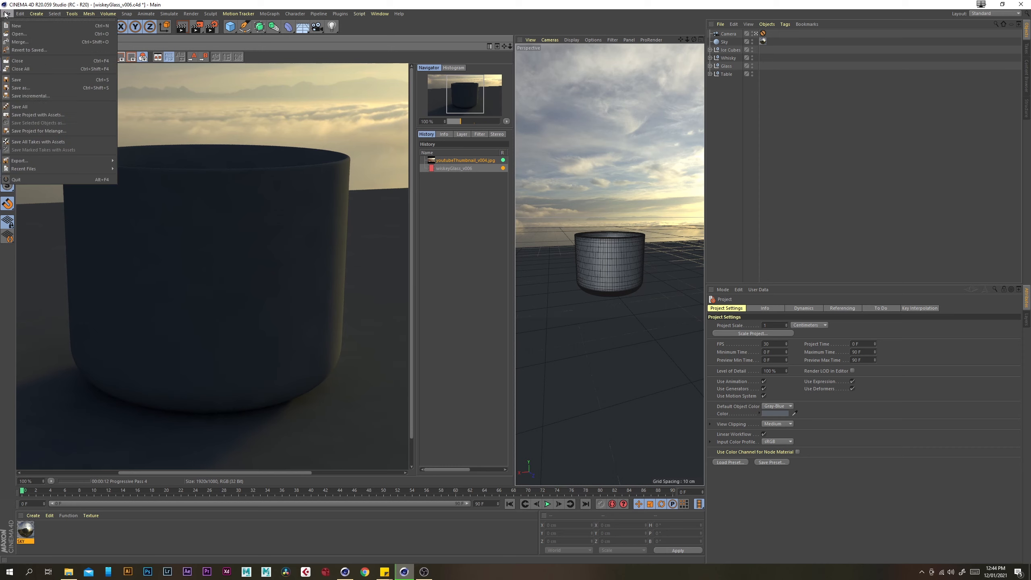
pyautogui.click(37, 87)
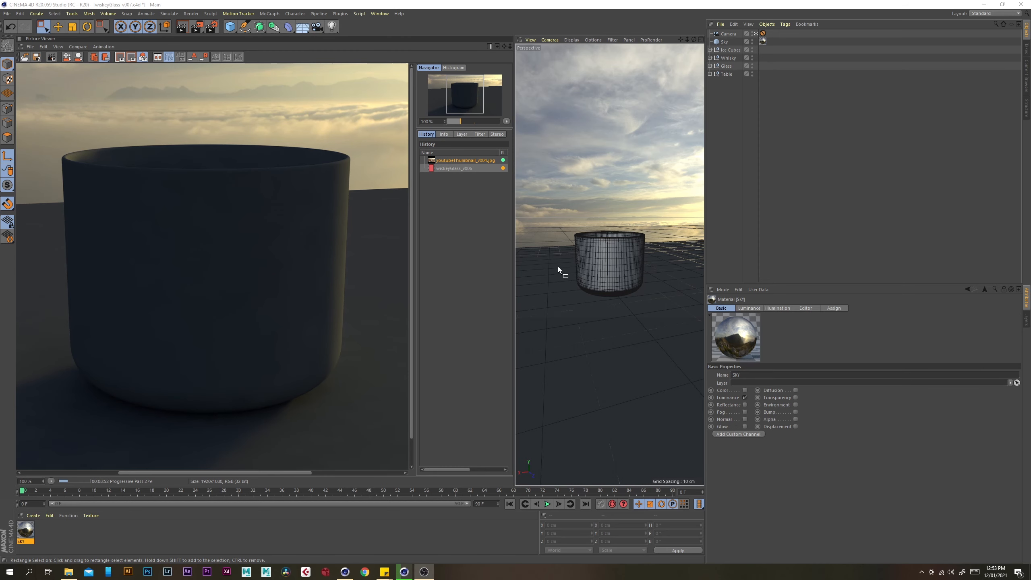
# - Create a new PBR material, apply it to the table surface, and name it Table
pyautogui.click(39, 515)
pyautogui.click(47, 417)
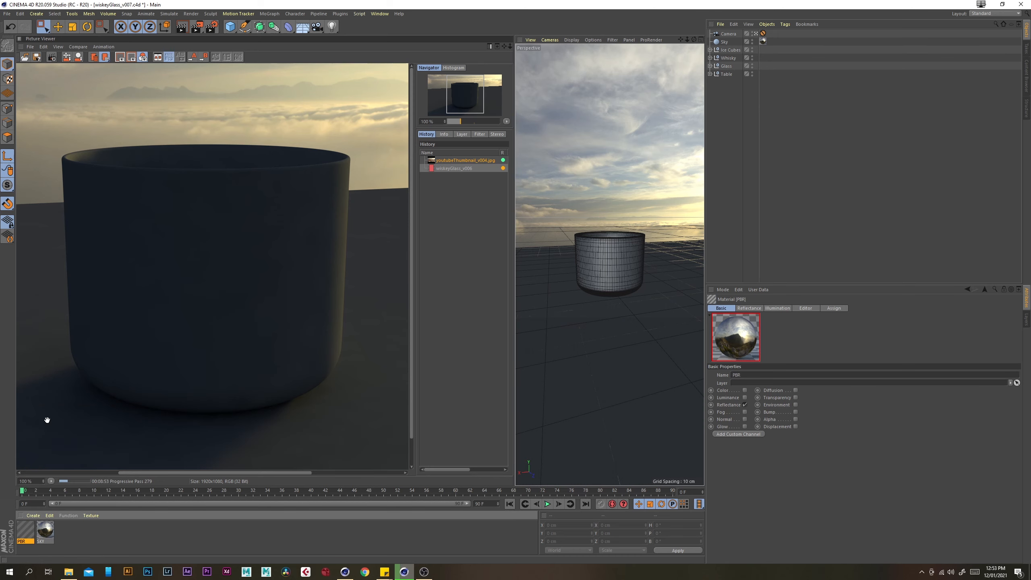
pyautogui.moveTo(25, 530); pyautogui.dragTo(540, 322)
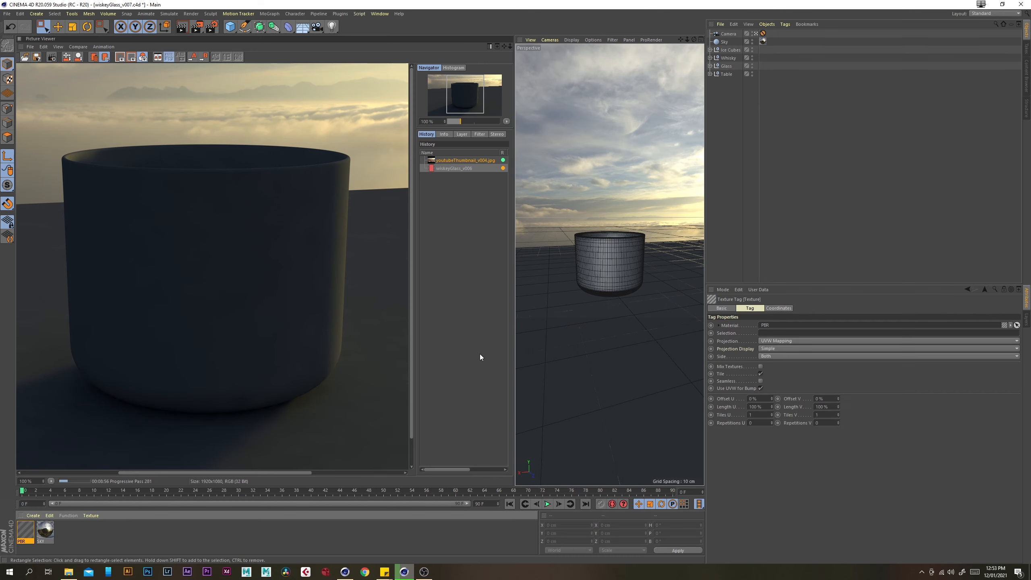
pyautogui.doubleClick(25, 530)
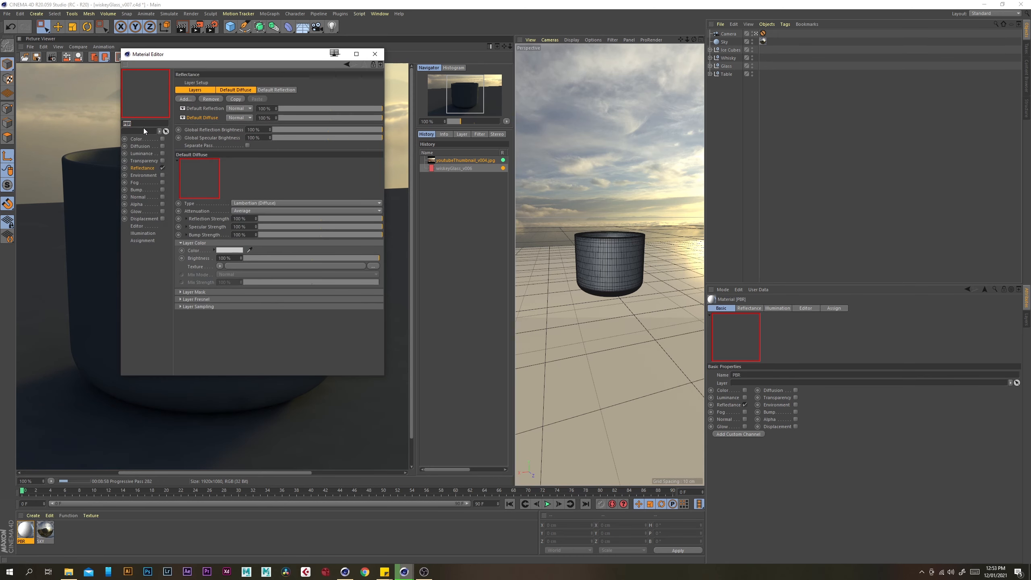
pyautogui.write('Table')
pyautogui.press('Return')
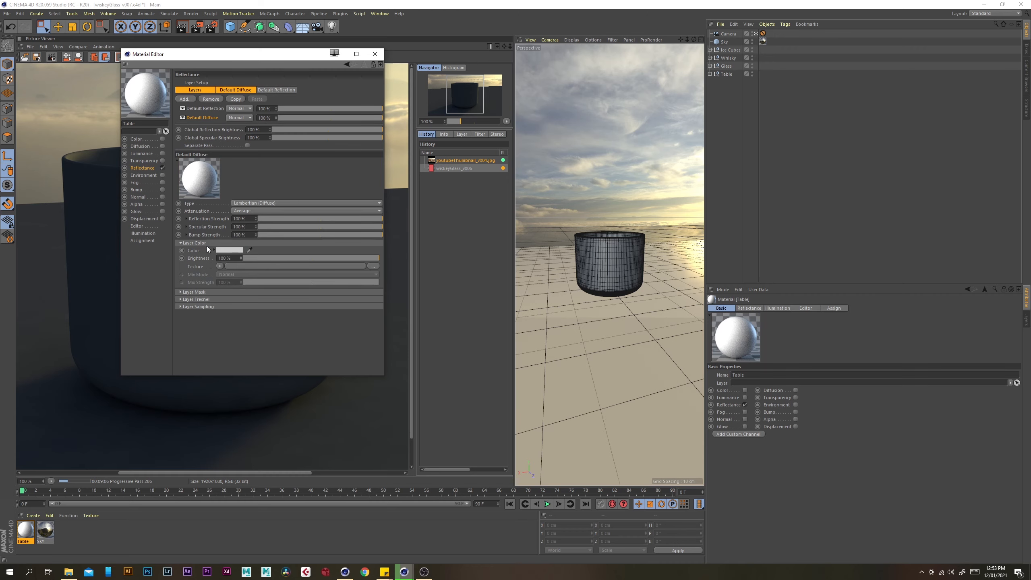
# - Load seamless_wood_planks_texture_by_10ravens_d3991v1.jpg as the layer color texture of the Table material's Default Diffuse layer
pyautogui.click(372, 266)
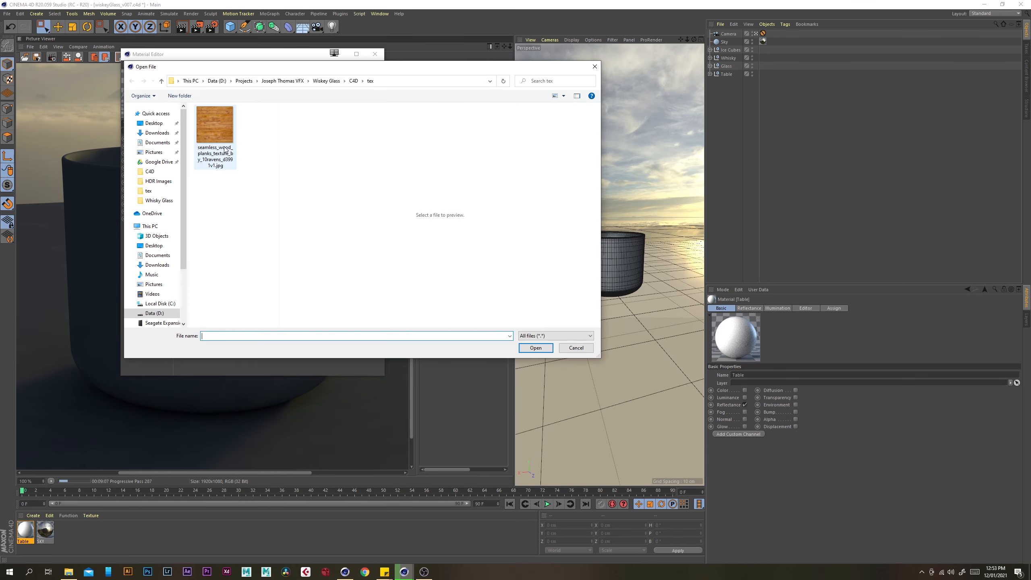
pyautogui.click(217, 129)
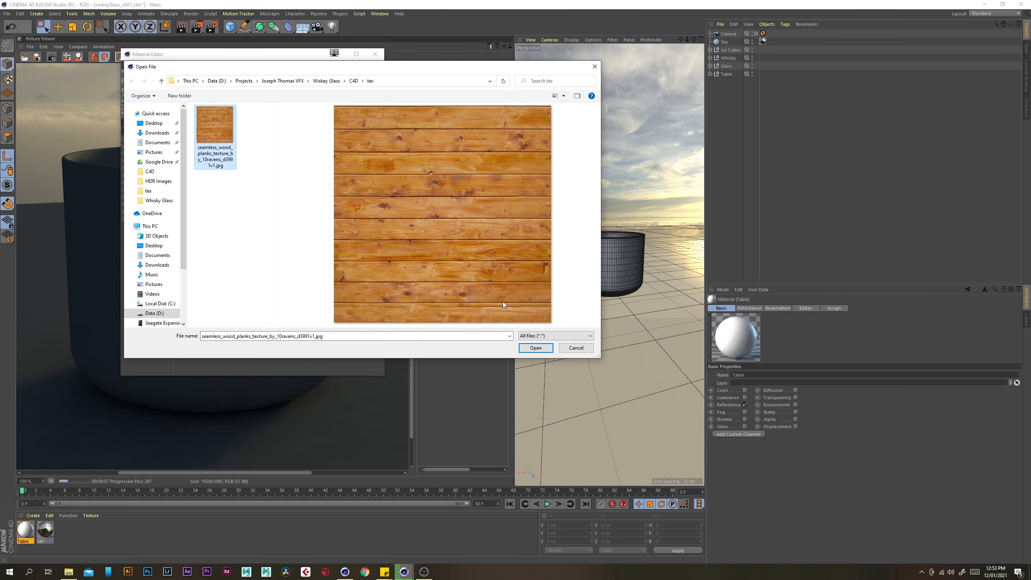
pyautogui.click(535, 348)
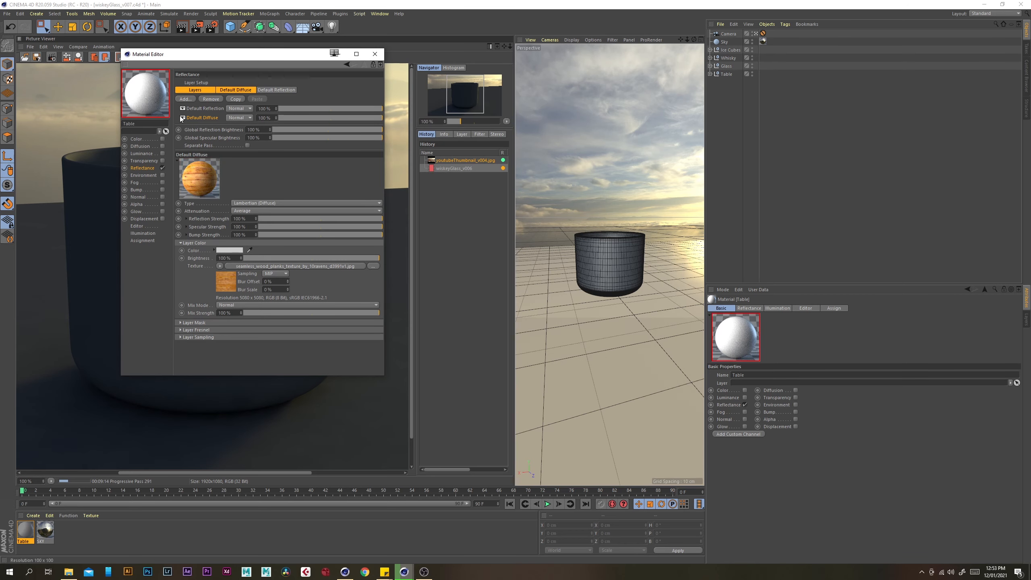
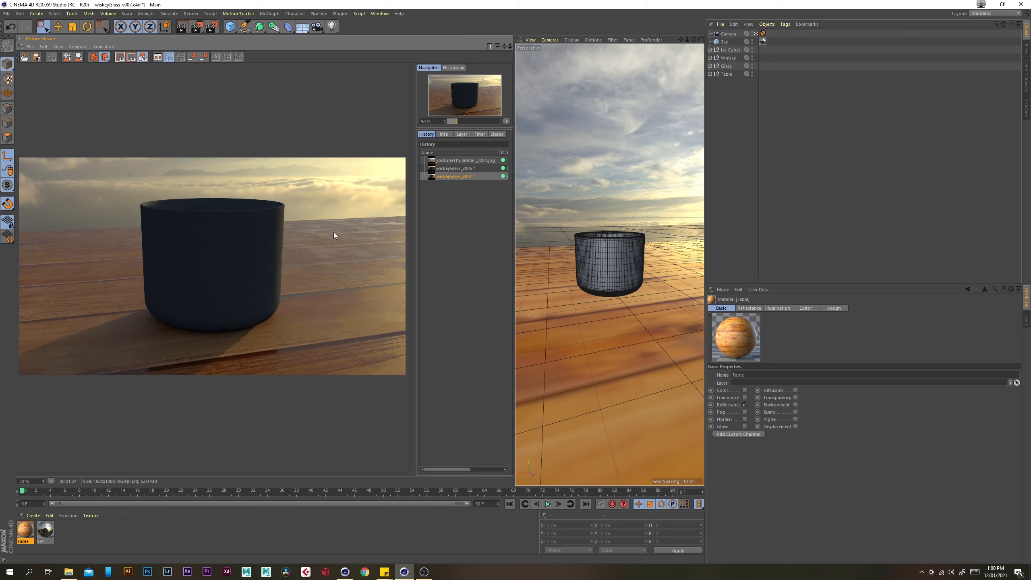
# - Enable the Table material's Normal channel and load the seamless wood planks image as its texture
pyautogui.doubleClick(33, 529)
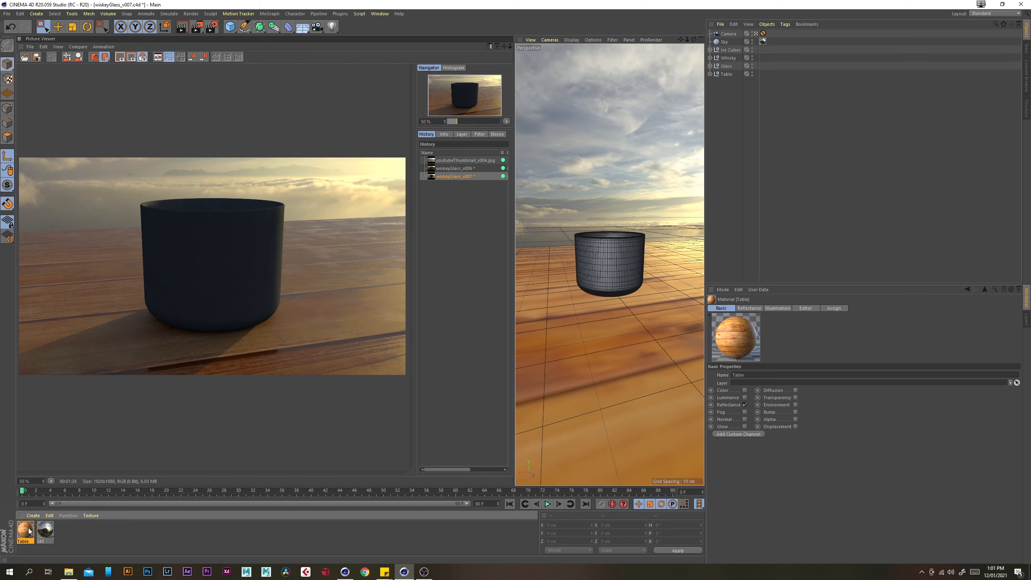
pyautogui.moveTo(235, 56); pyautogui.dragTo(602, 68)
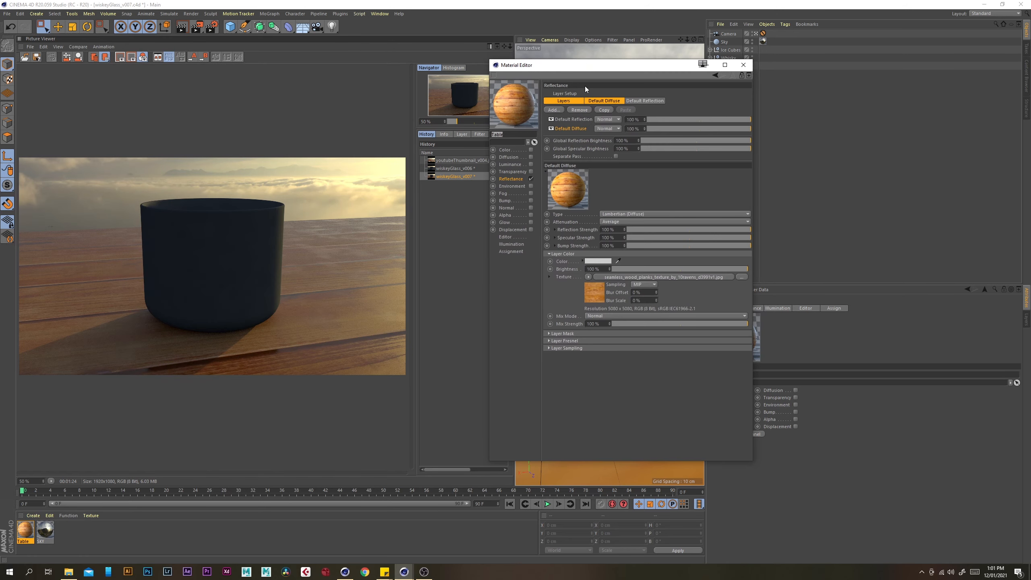
pyautogui.click(531, 208)
pyautogui.click(508, 207)
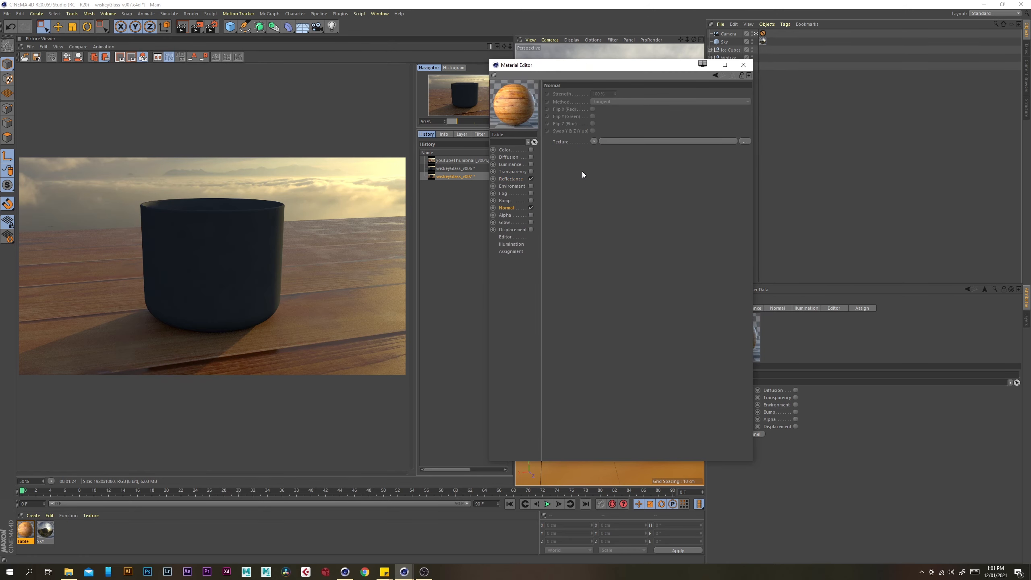
pyautogui.click(745, 141)
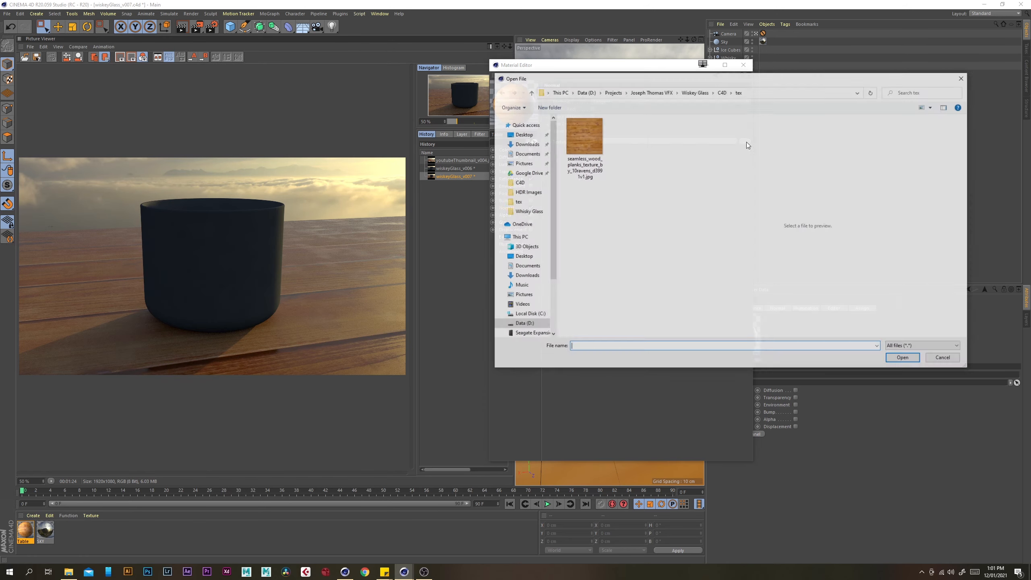
pyautogui.click(581, 134)
pyautogui.click(904, 359)
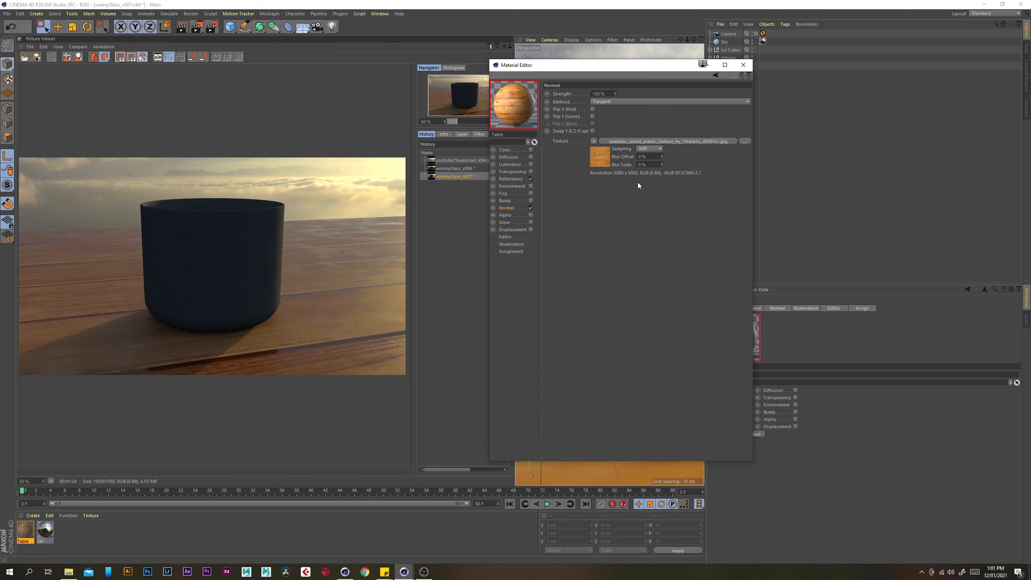
# - Add a Normalizer effect to the Table material's Normal texture and set its strength to 250%
pyautogui.click(594, 141)
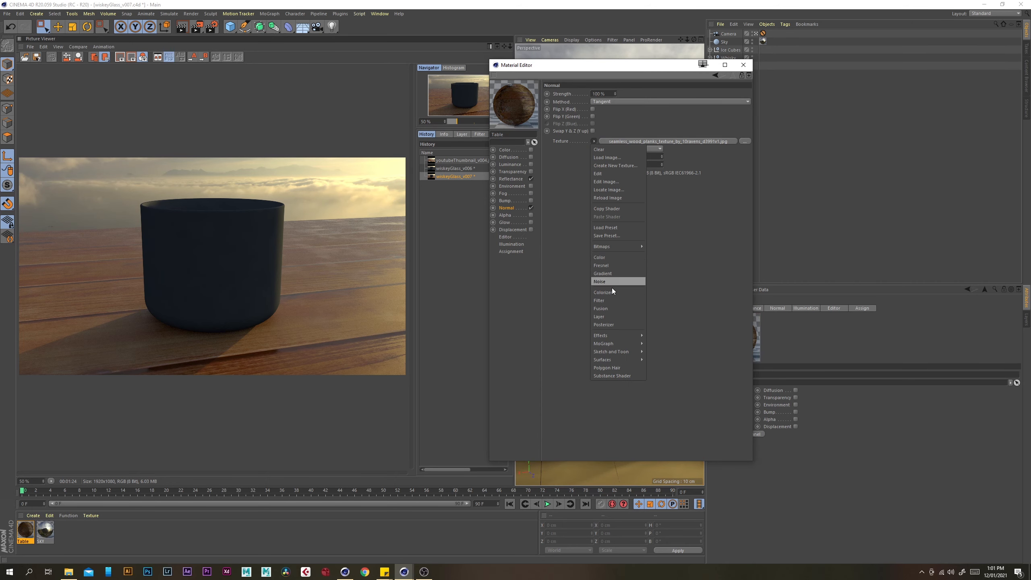
pyautogui.moveTo(619, 335)
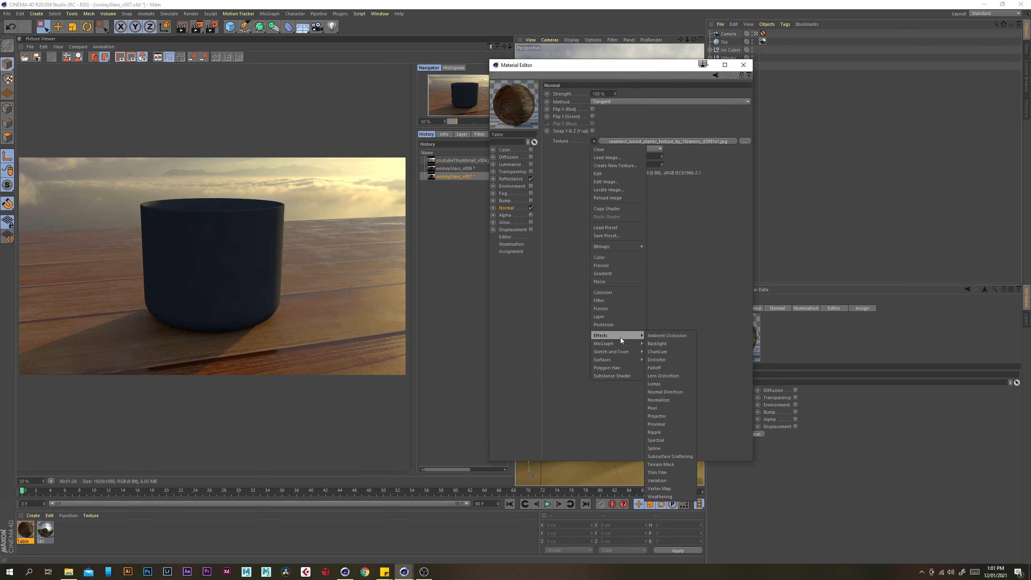
pyautogui.click(667, 400)
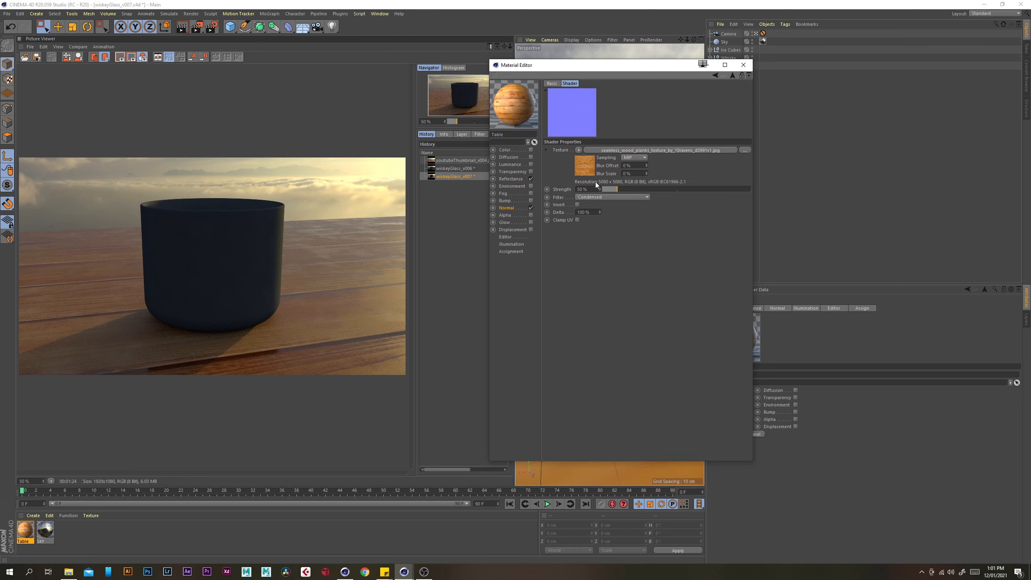
pyautogui.moveTo(592, 189); pyautogui.dragTo(544, 185)
pyautogui.write('250')
pyautogui.press('Return')
# - Wrap the Normalizer's wood image in a Layer shader and add an HSL effect with saturation at -100%
pyautogui.click(579, 150)
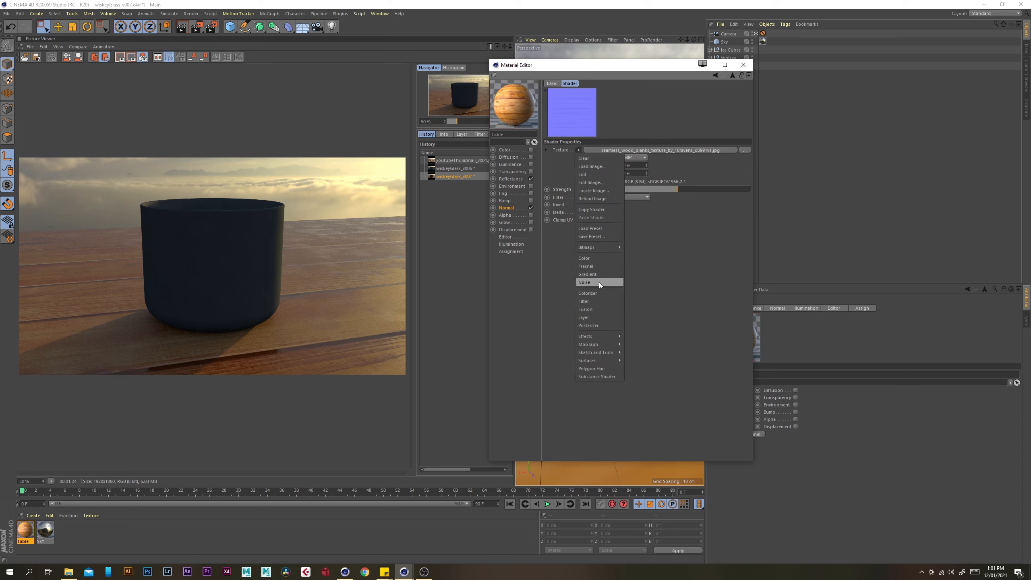
pyautogui.click(599, 316)
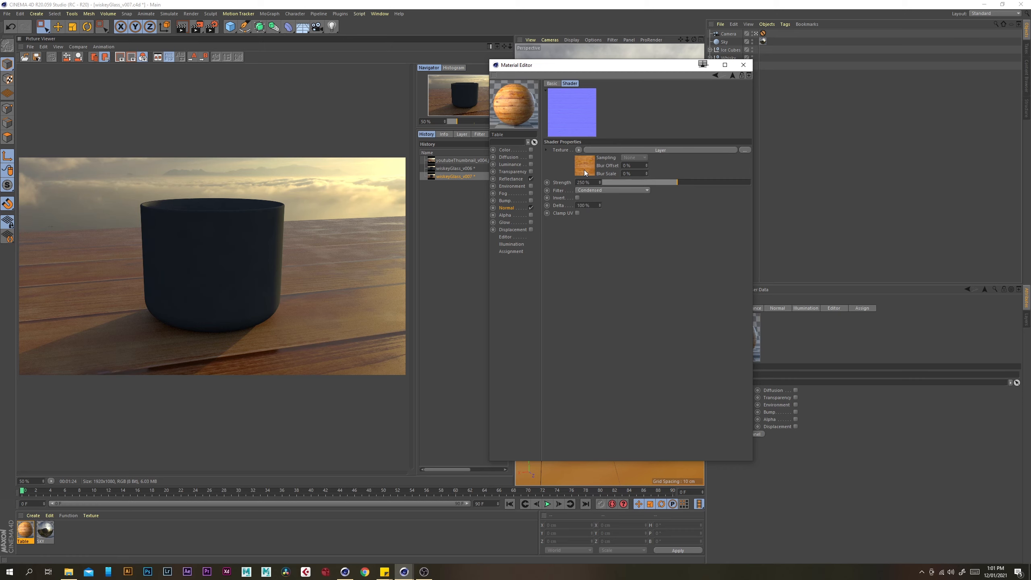
pyautogui.click(588, 158)
pyautogui.click(610, 157)
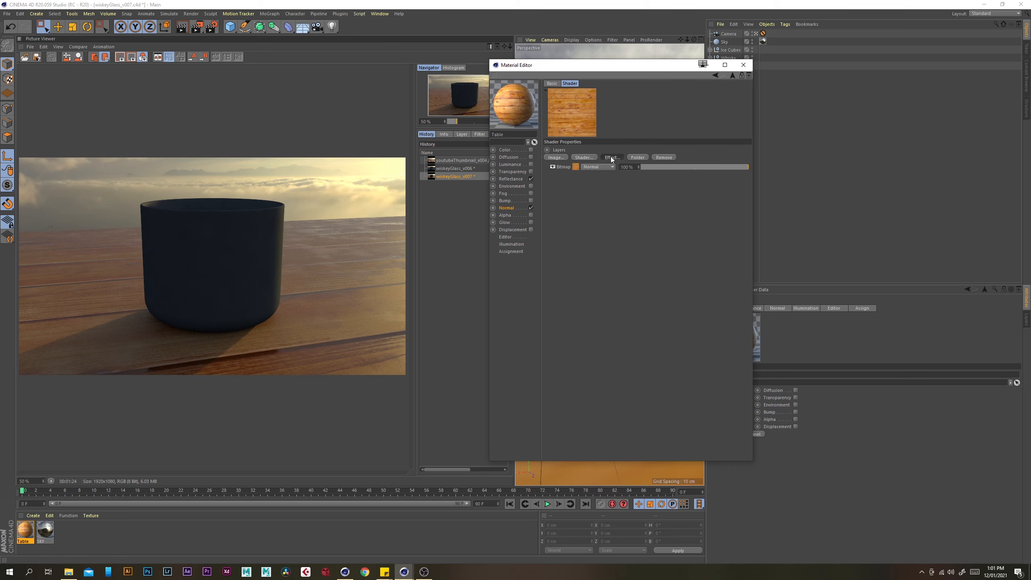
pyautogui.click(612, 157)
pyautogui.click(662, 168)
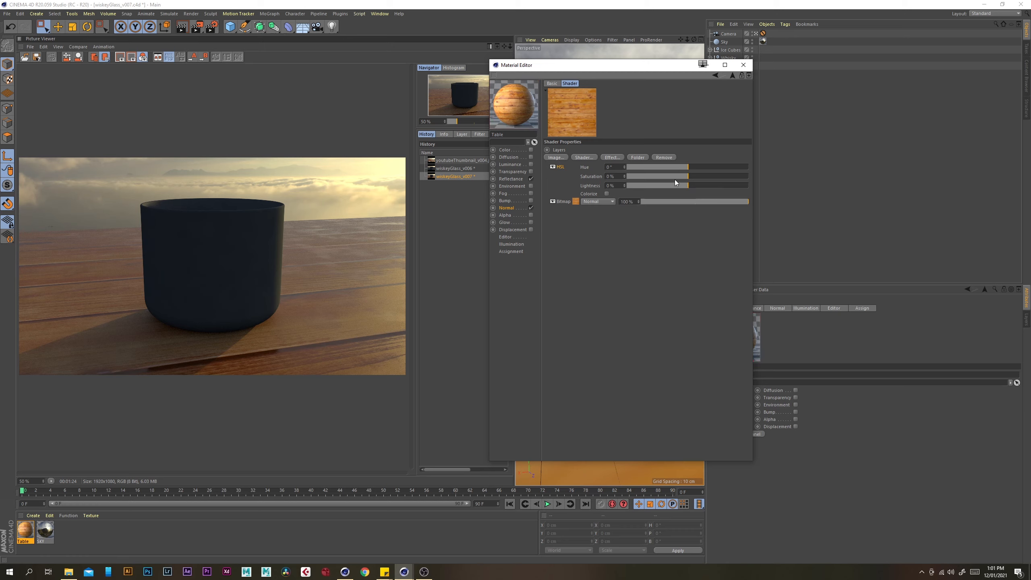
pyautogui.moveTo(683, 178); pyautogui.dragTo(511, 178)
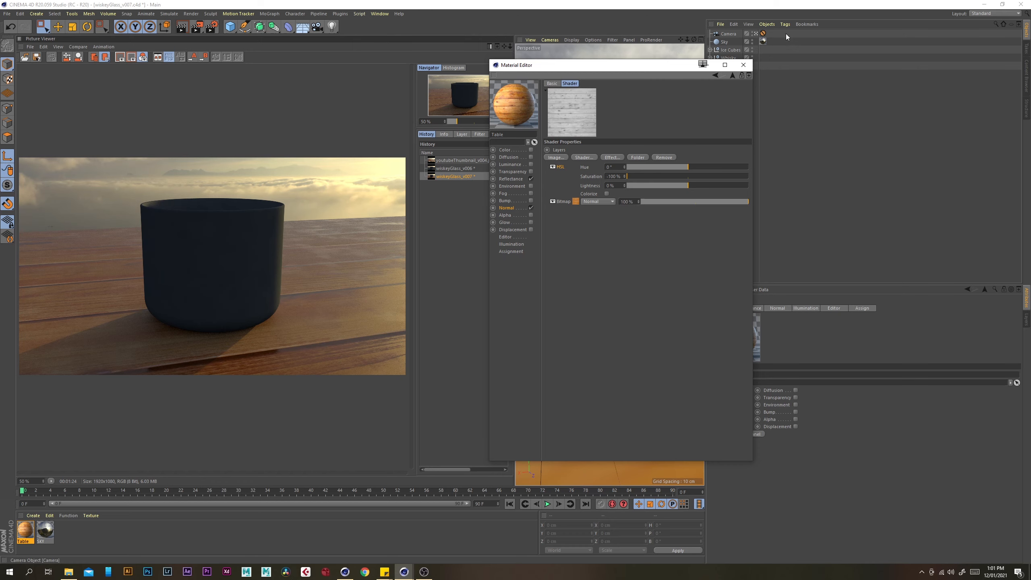
# - Return to the Table material's Reflectance settings and render the scene to the Picture Viewer
pyautogui.click(510, 179)
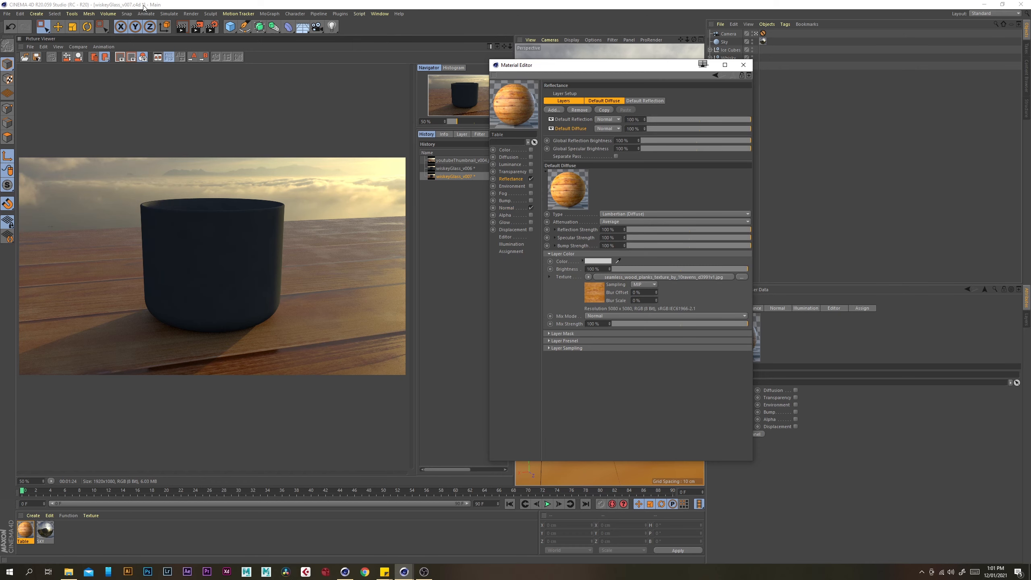
pyautogui.click(197, 28)
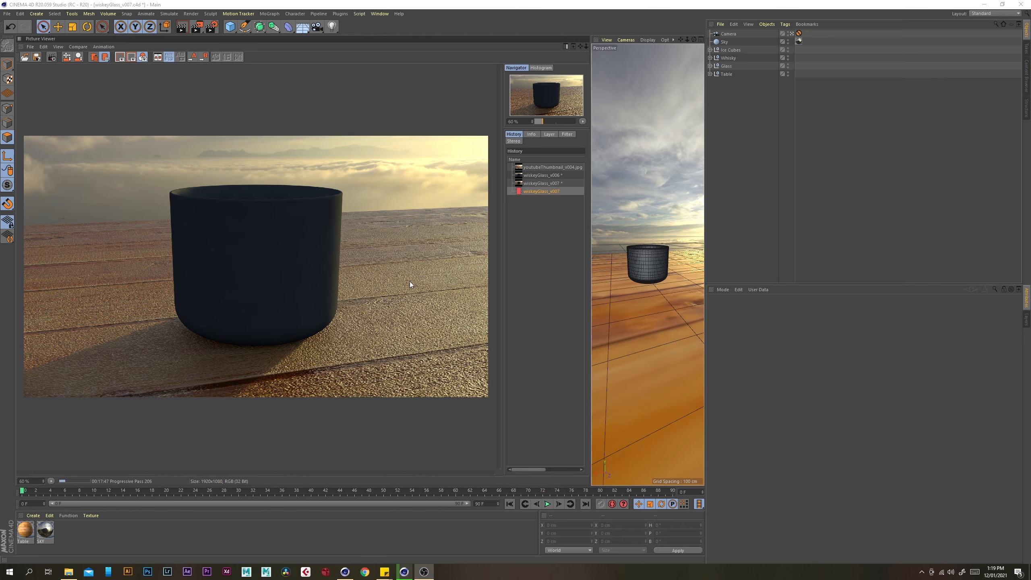
# - Create another PBR material and apply it to the whisky glass
pyautogui.click(35, 514)
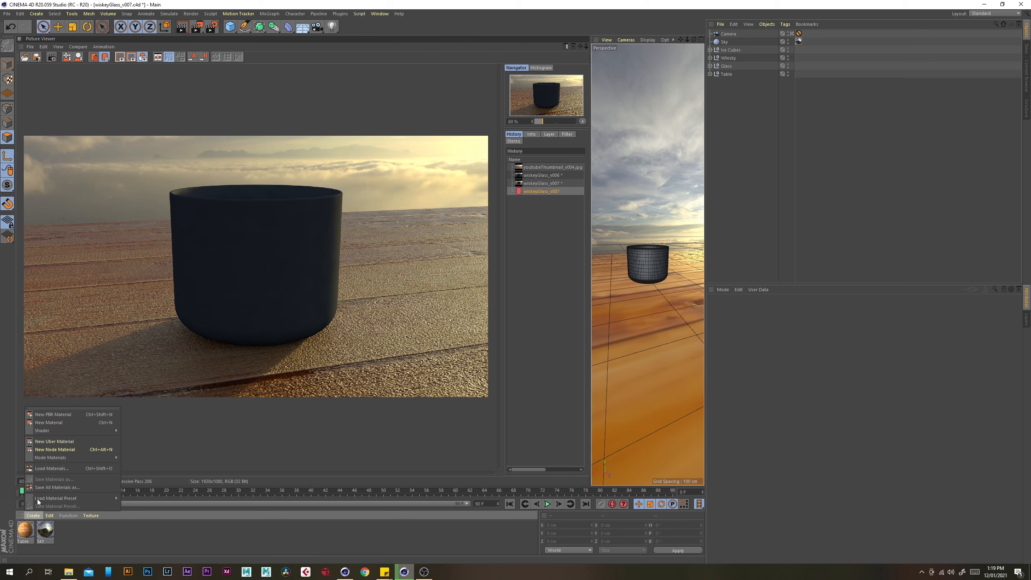
pyautogui.click(52, 415)
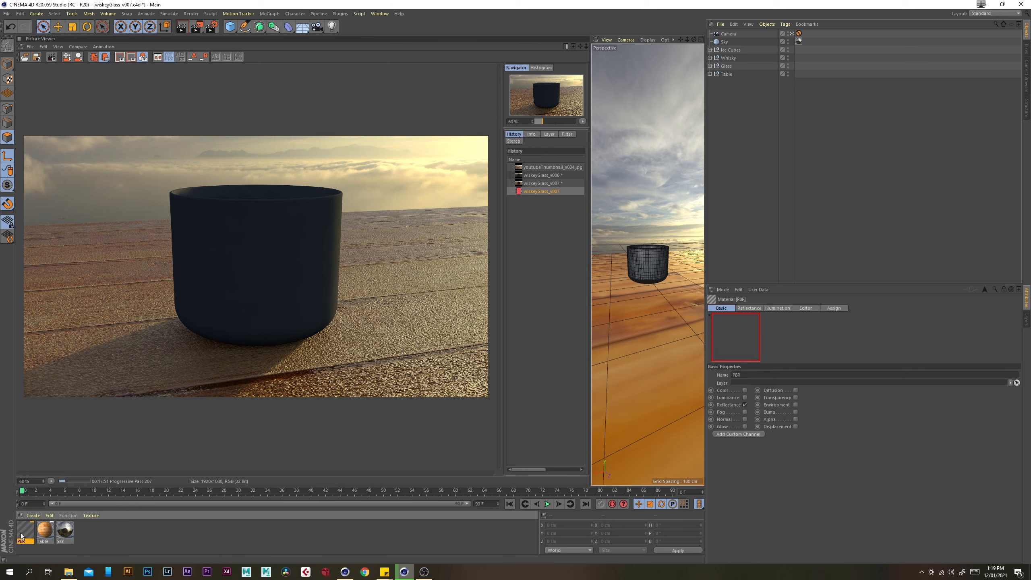
pyautogui.moveTo(22, 535); pyautogui.dragTo(577, 367)
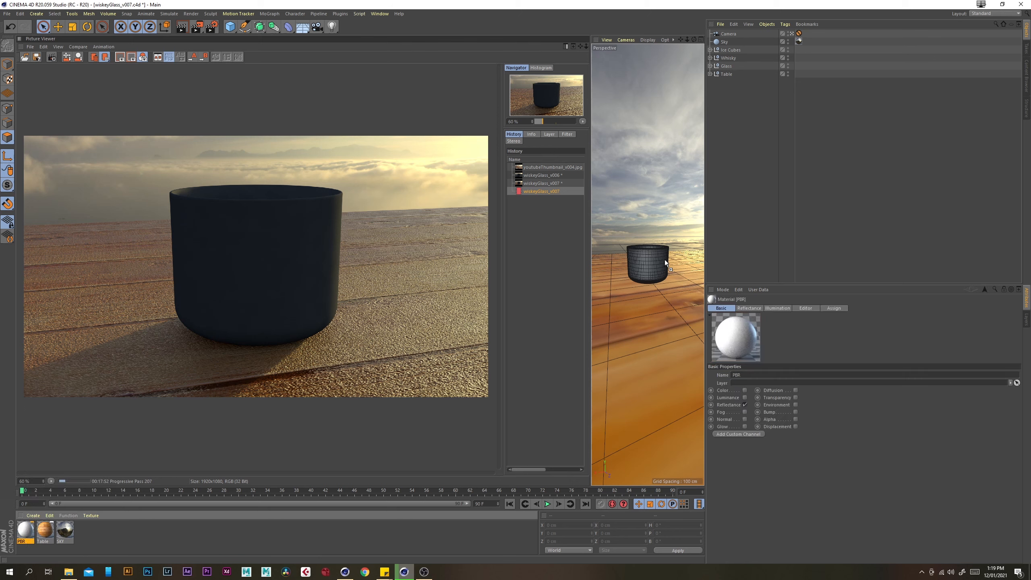
pyautogui.moveTo(664, 259); pyautogui.dragTo(657, 254)
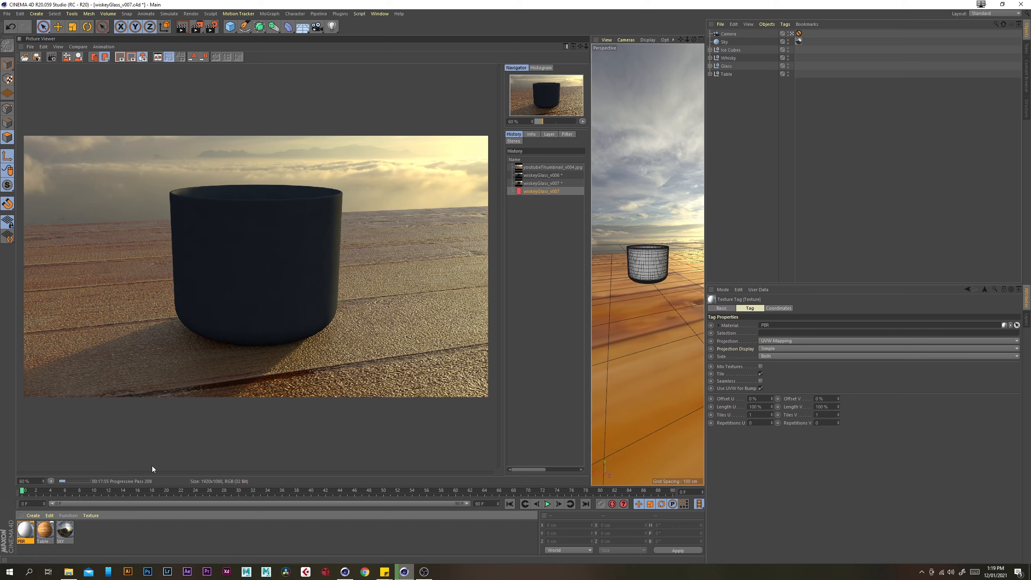
# - Disable the Reflectance channel of the glass's new PBR material and enable its Transparency channel
pyautogui.doubleClick(25, 531)
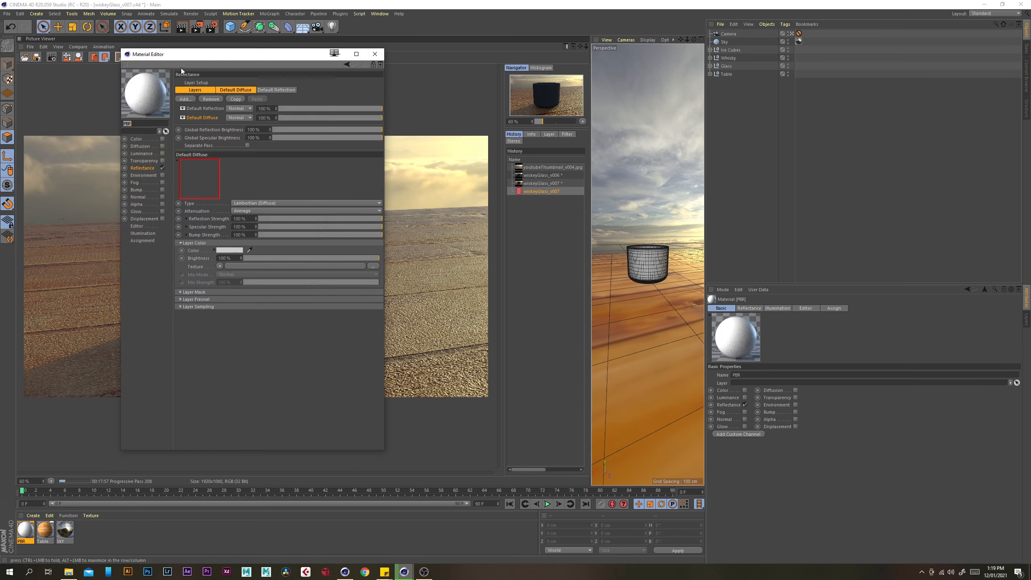
pyautogui.click(163, 168)
pyautogui.click(163, 161)
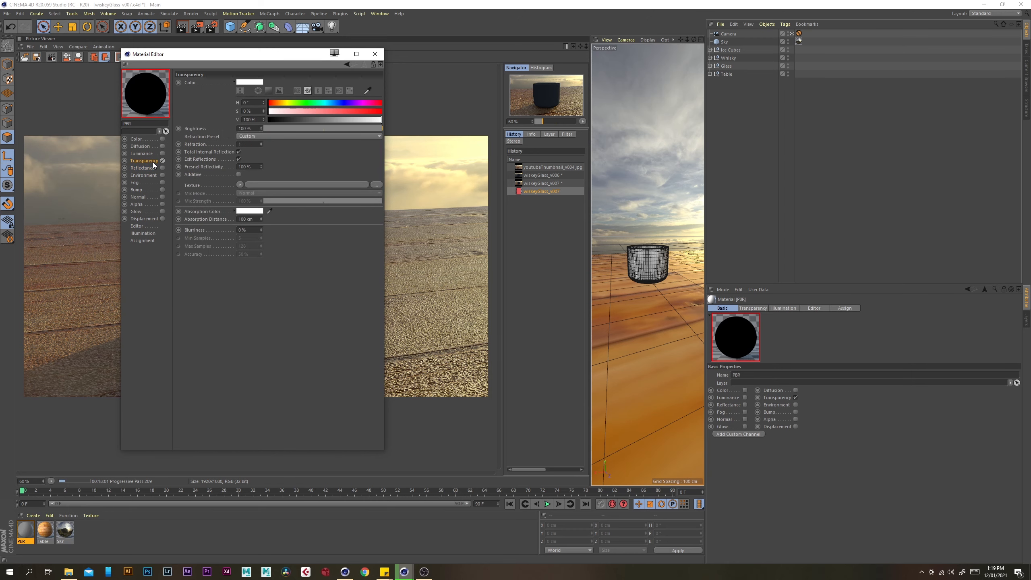
# - Set the glass material's transparency refraction preset to Glass and load a Noise shader as its transparency texture
pyautogui.click(257, 136)
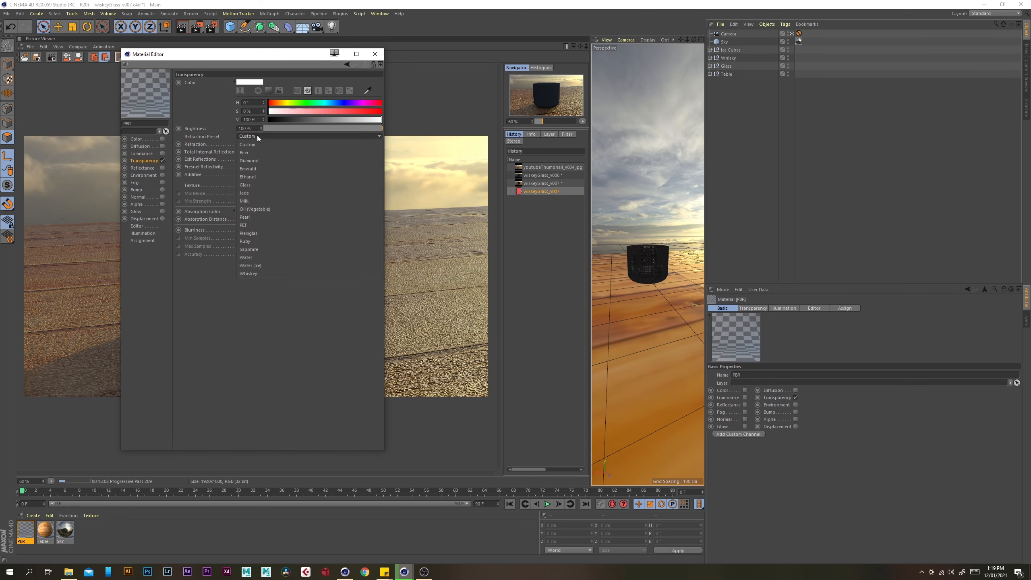
pyautogui.click(256, 184)
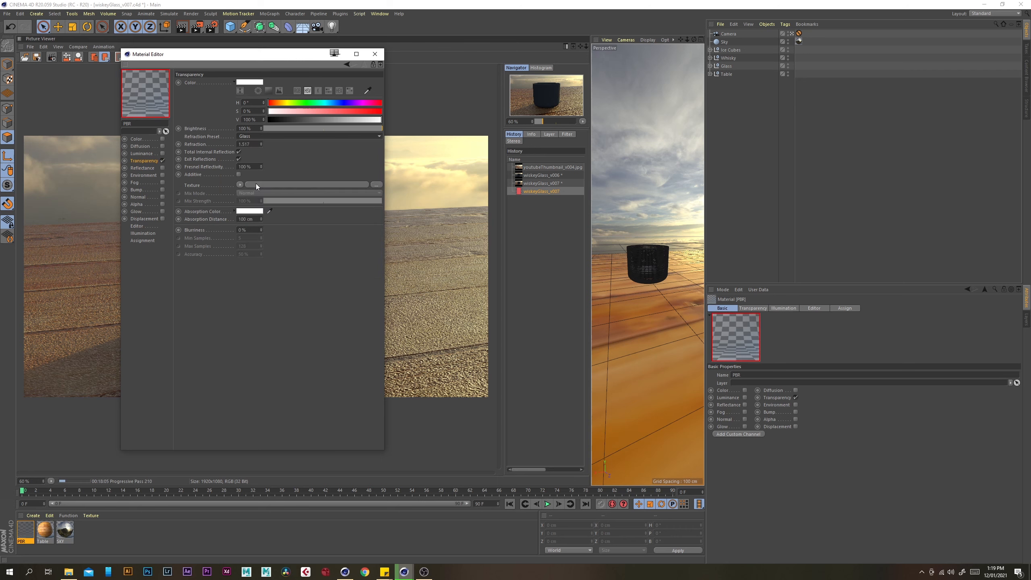
pyautogui.click(240, 186)
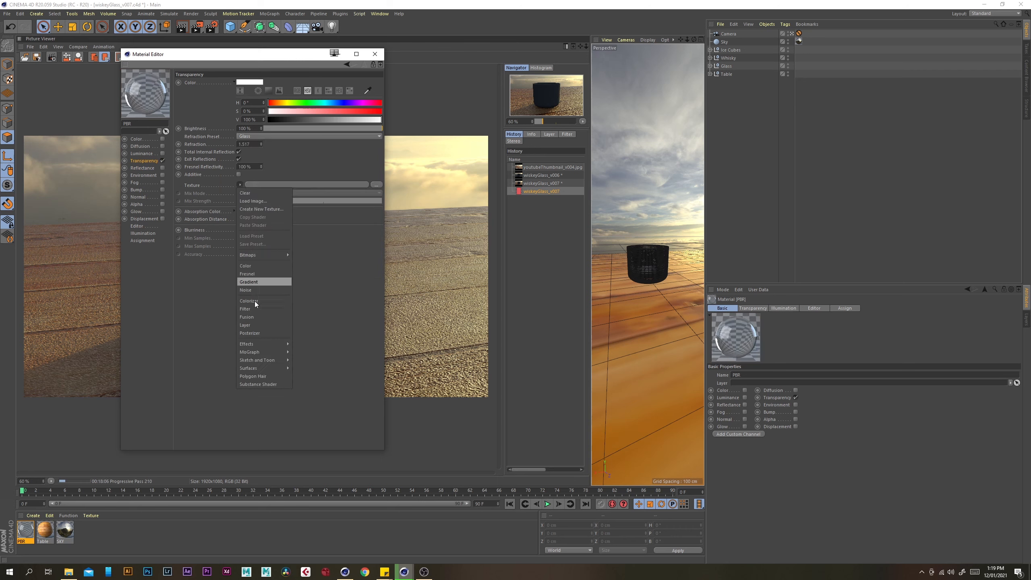
pyautogui.click(256, 289)
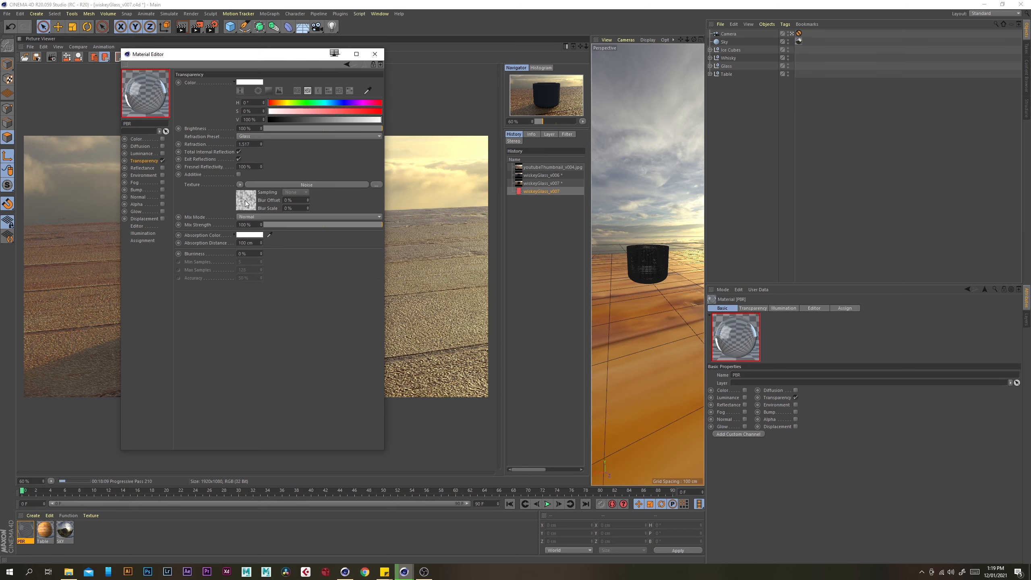
# - Set the transparency noise type to Turbulence with 25% global scale and 300% for the second relative scale value
pyautogui.click(246, 201)
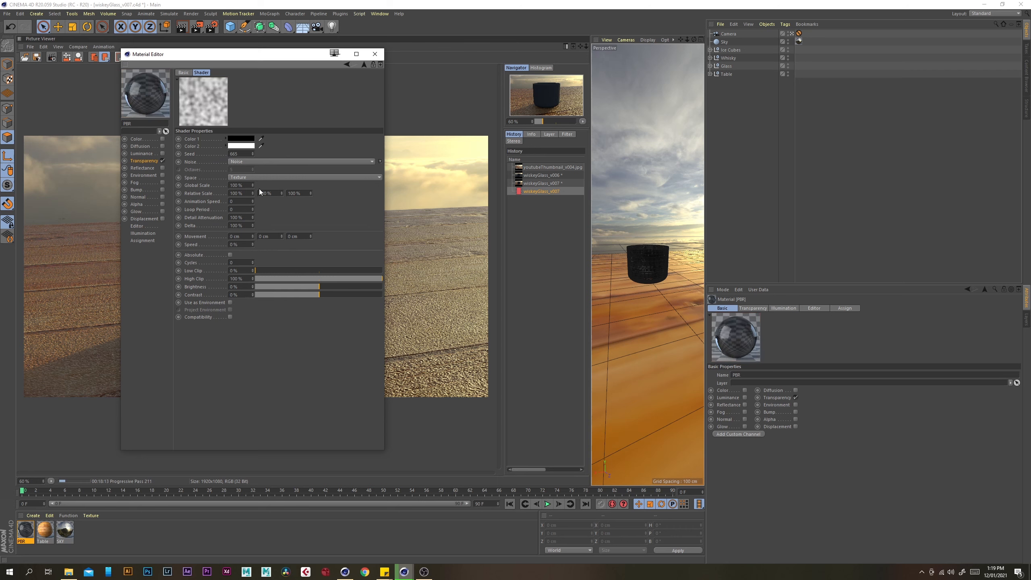
pyautogui.click(245, 161)
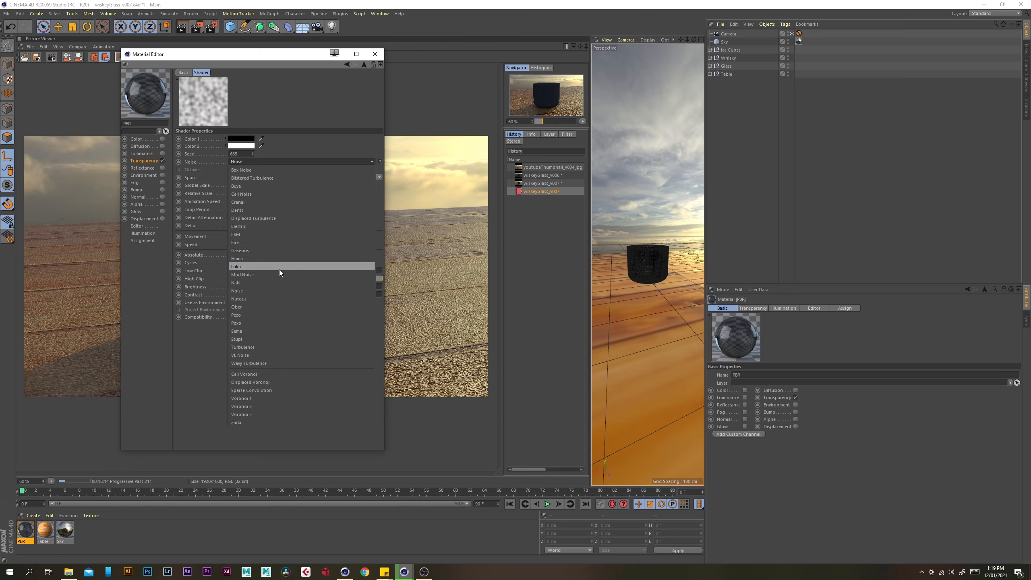
pyautogui.click(261, 347)
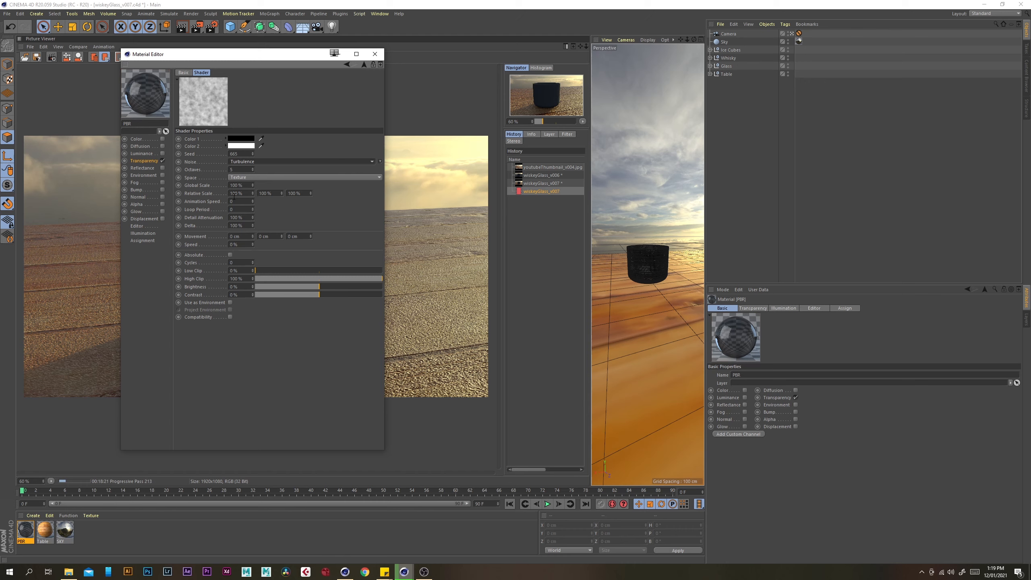
pyautogui.click(244, 185)
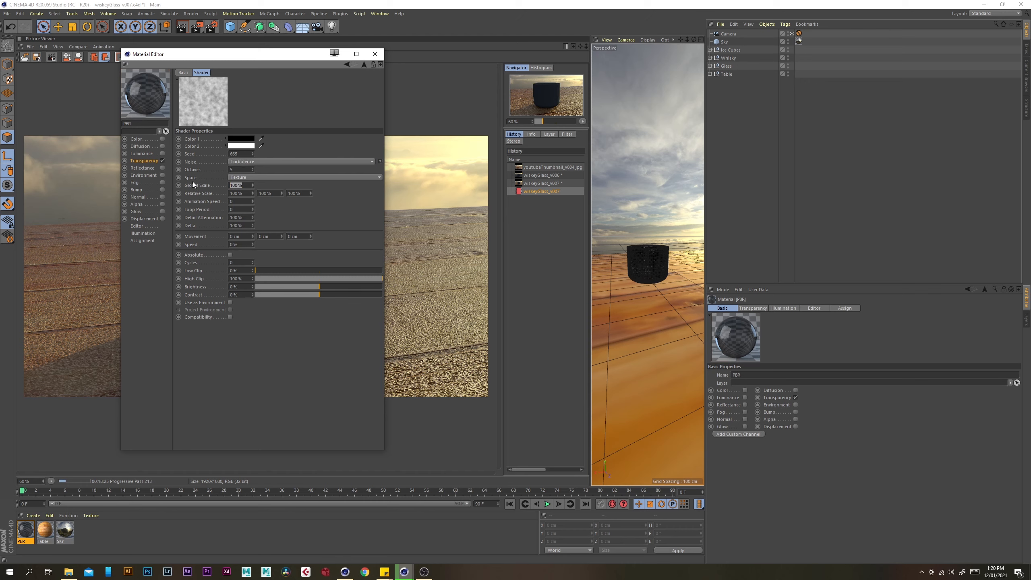
pyautogui.write('25')
pyautogui.press('Tab')
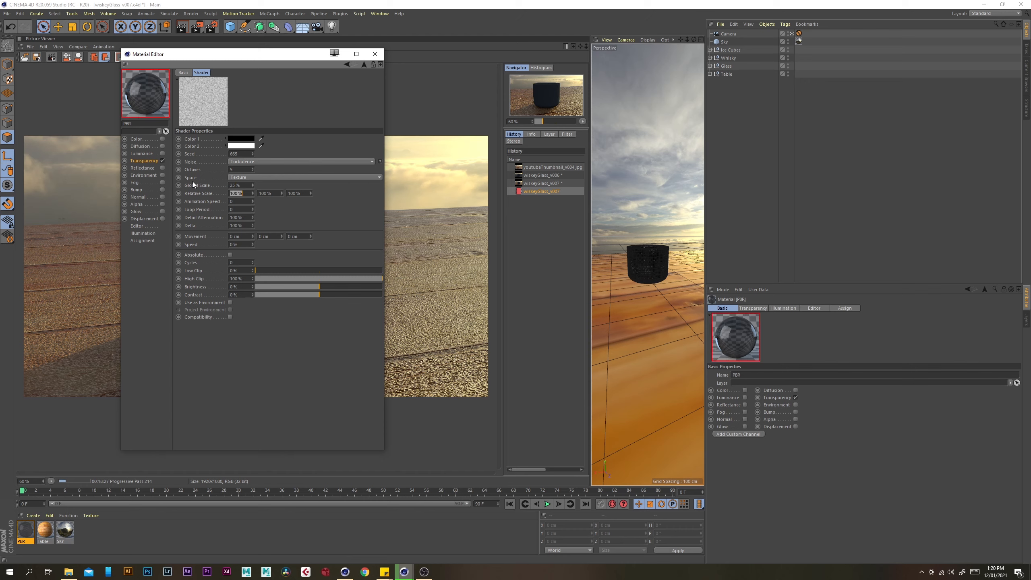
pyautogui.press('Tab')
pyautogui.write('3')
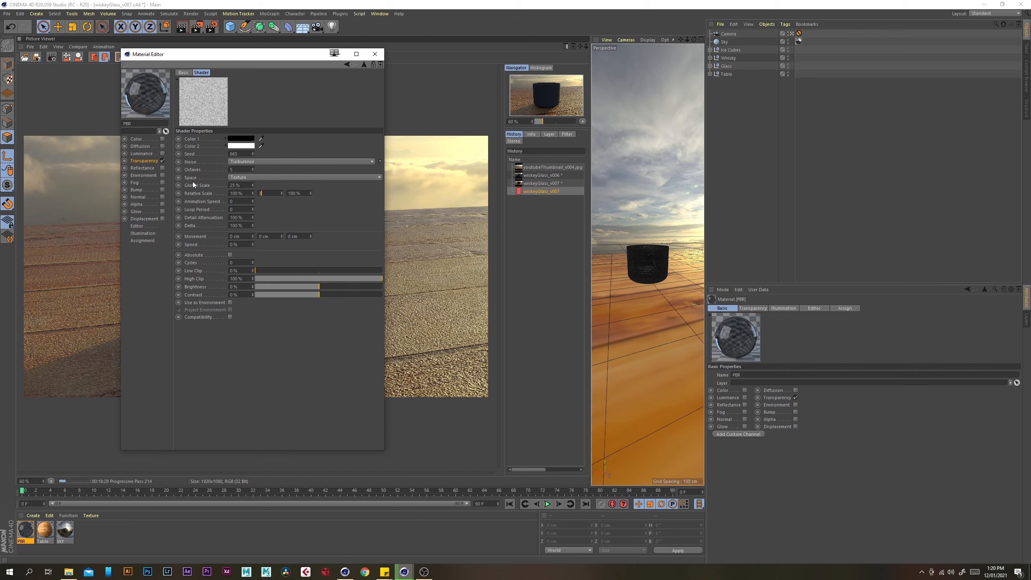
pyautogui.write('00')
pyautogui.press('Return')
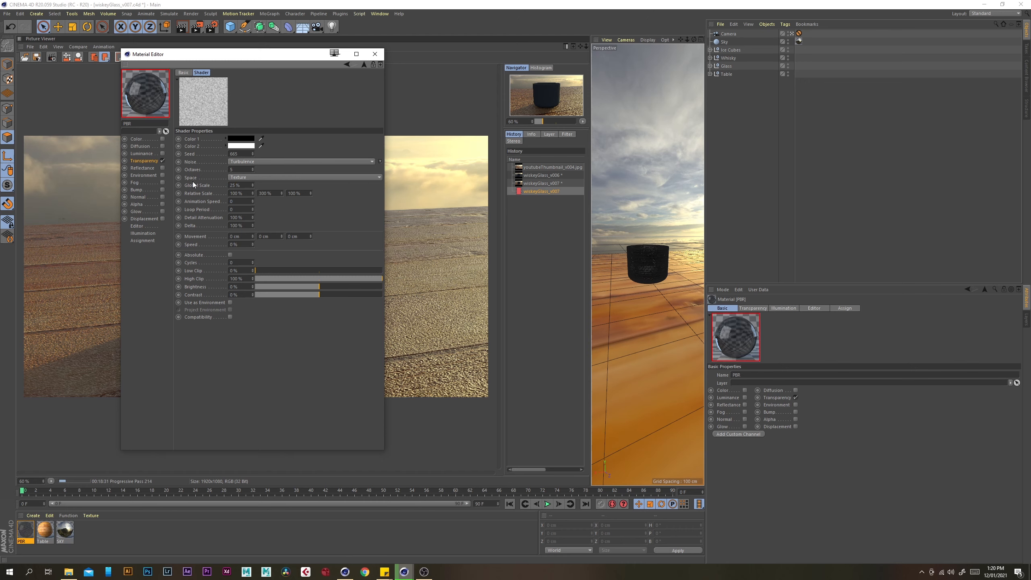
# - Set the noise's High Clip to 50% and the transparency texture's Mix Strength to 25%
pyautogui.doubleClick(246, 278)
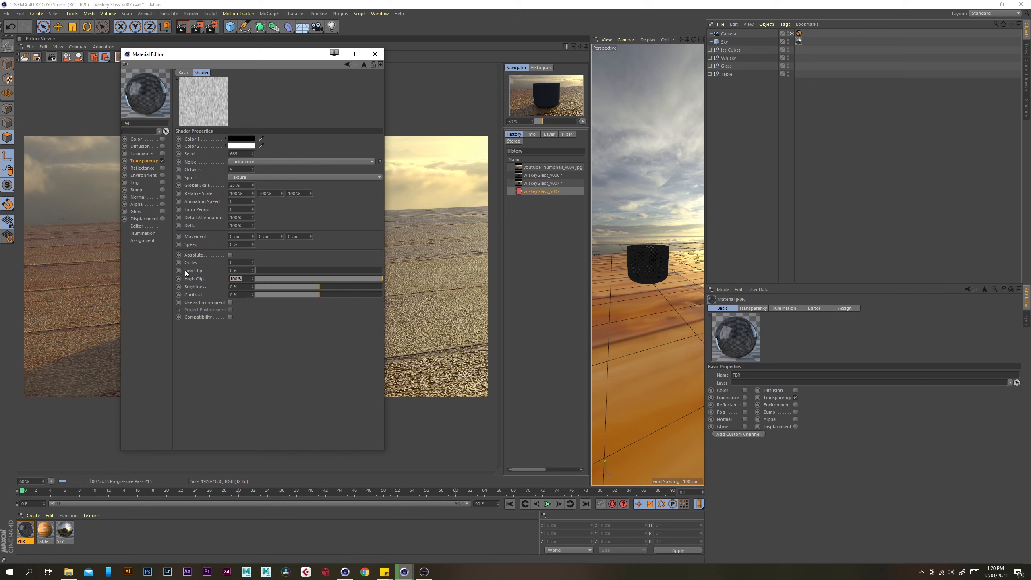
pyautogui.write('50')
pyautogui.press('Return')
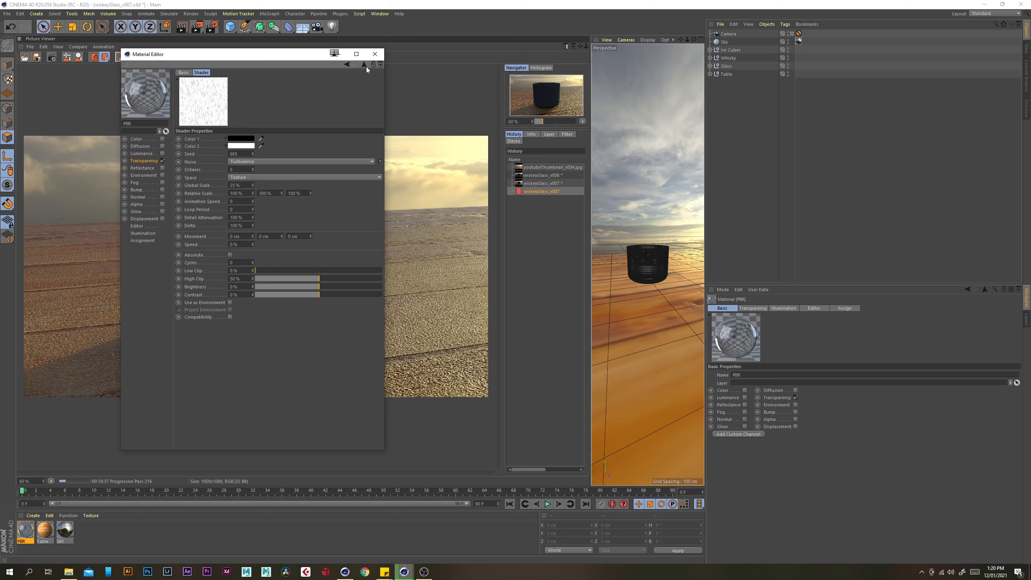
pyautogui.click(363, 65)
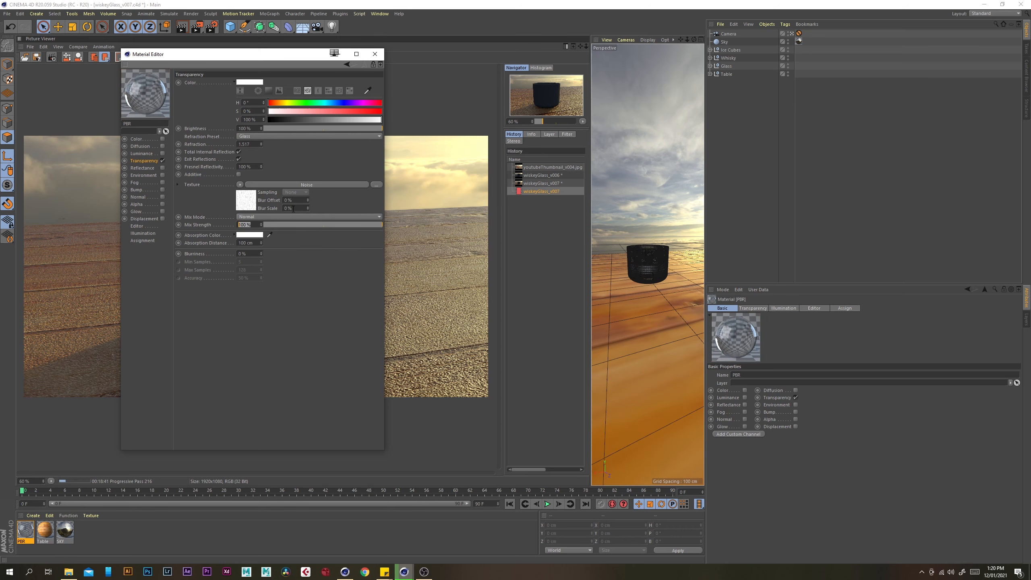
pyautogui.write('25')
pyautogui.press('Return')
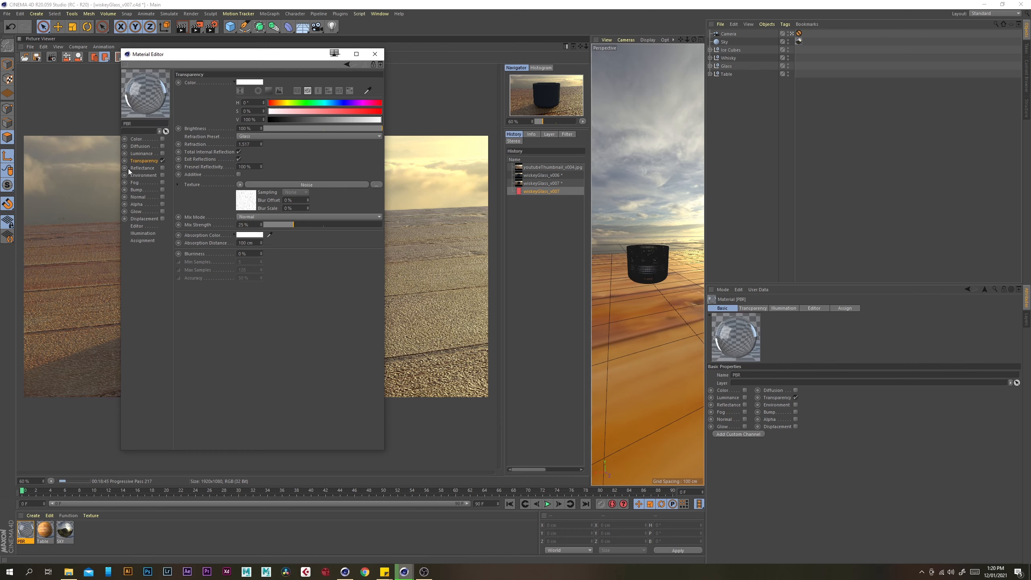
# - Enable the glass material's Reflectance channel and make the Default Diffuse layer color pure white
pyautogui.click(150, 168)
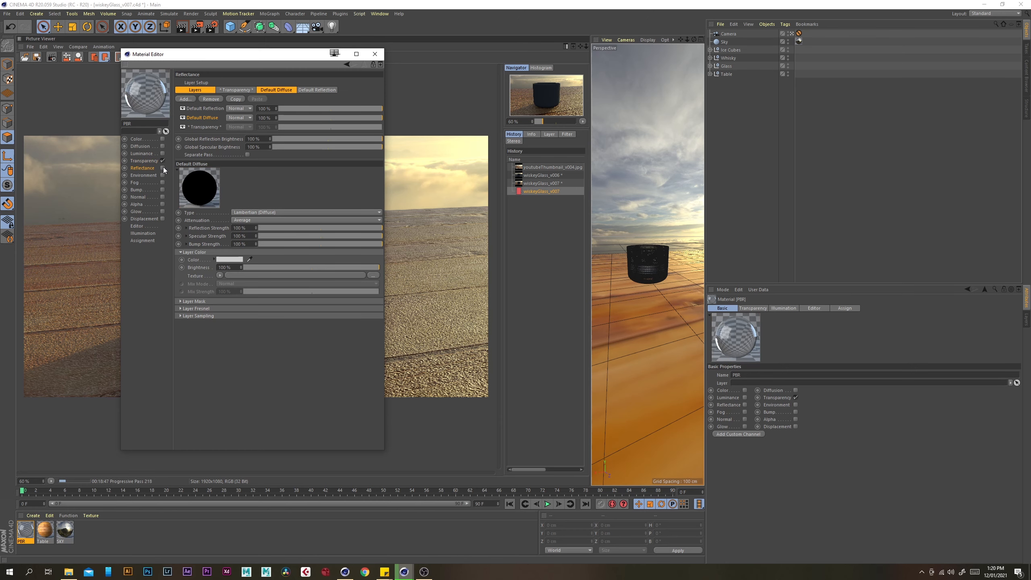
pyautogui.click(162, 167)
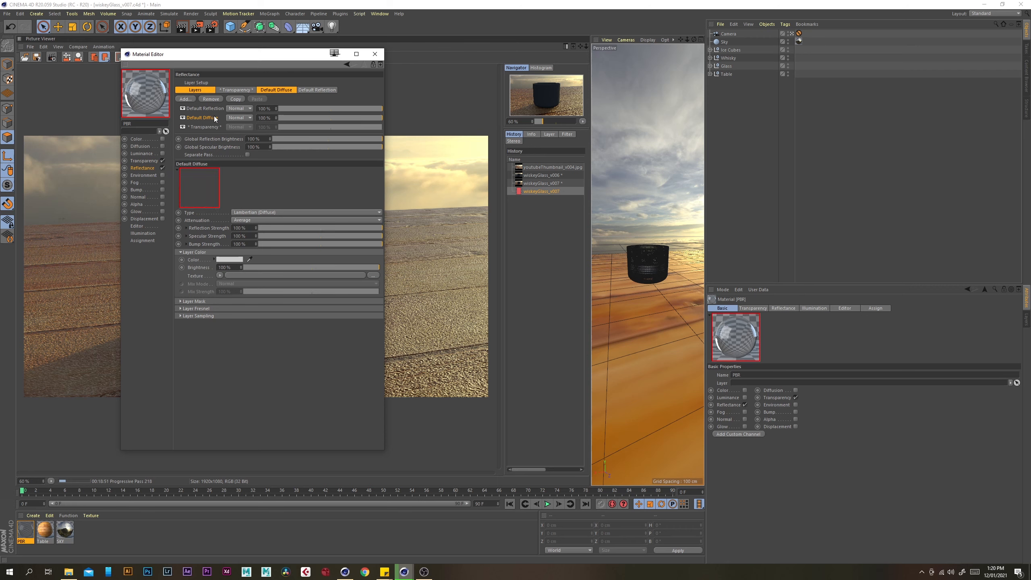
pyautogui.click(229, 259)
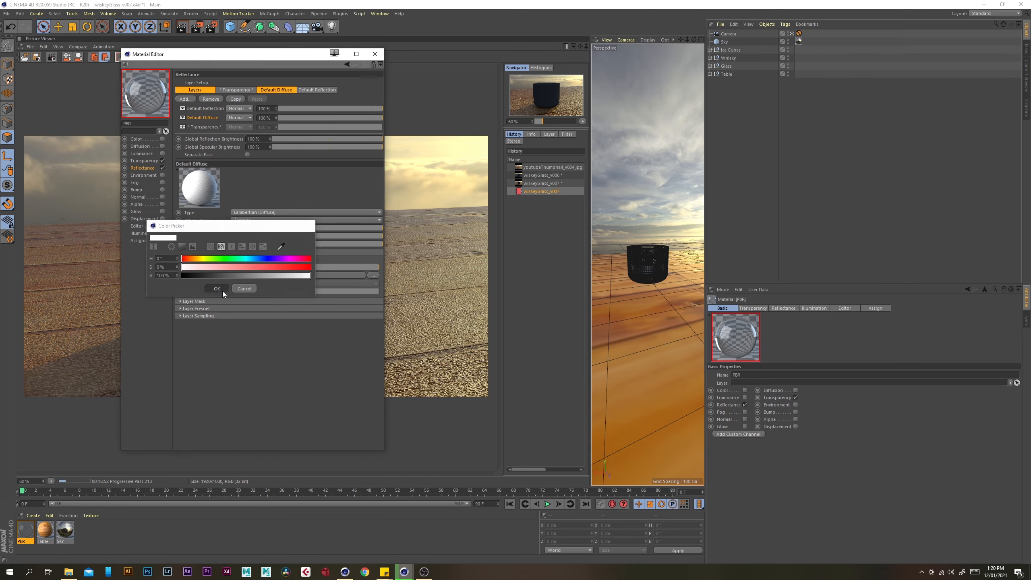
pyautogui.click(222, 291)
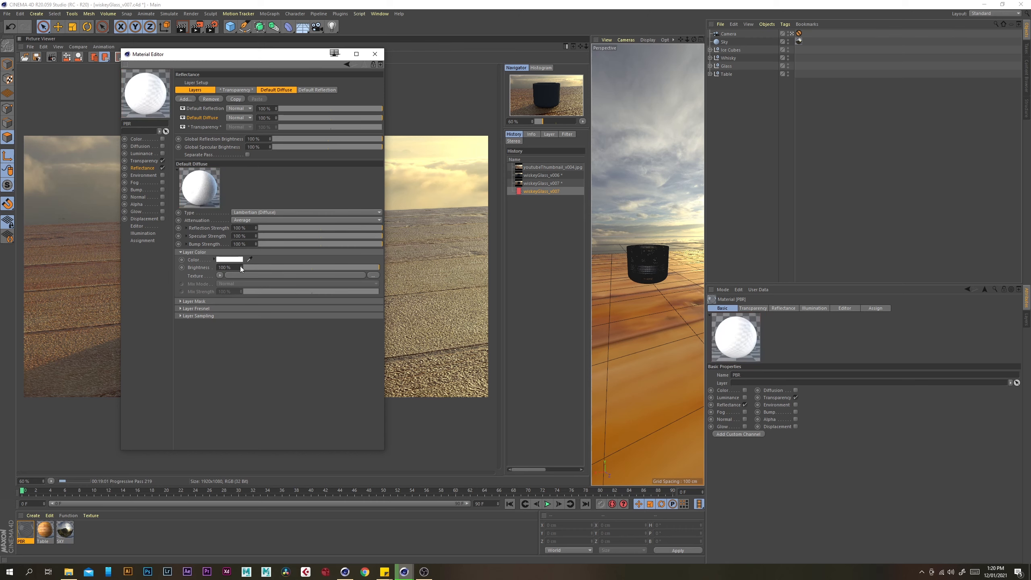
# - Set the Default Reflection layer's roughness to 50% and its specular strength to 20%
pyautogui.click(206, 109)
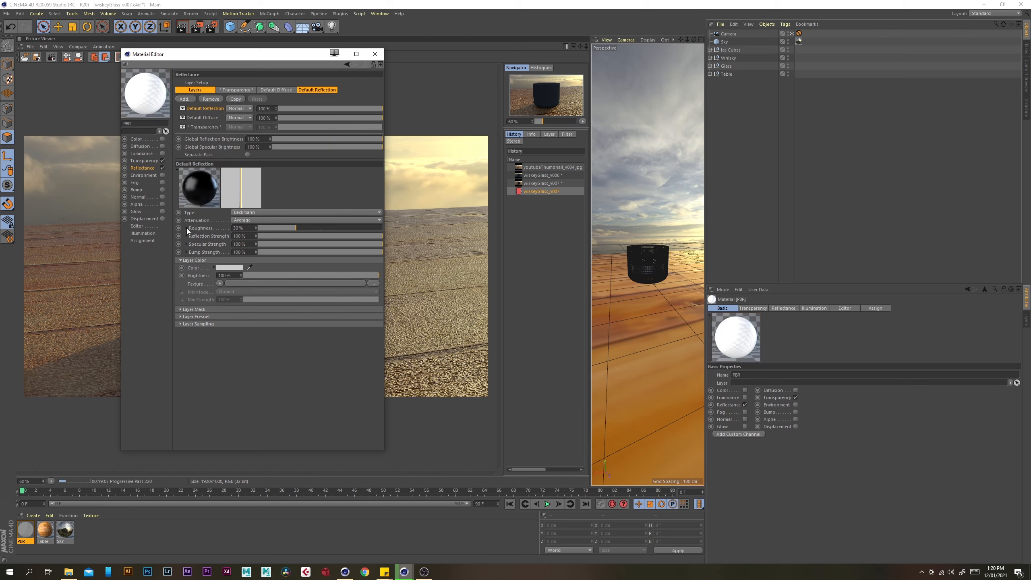
pyautogui.doubleClick(249, 229)
pyautogui.write('50')
pyautogui.press('Tab')
pyautogui.press('Tab')
pyautogui.write('20')
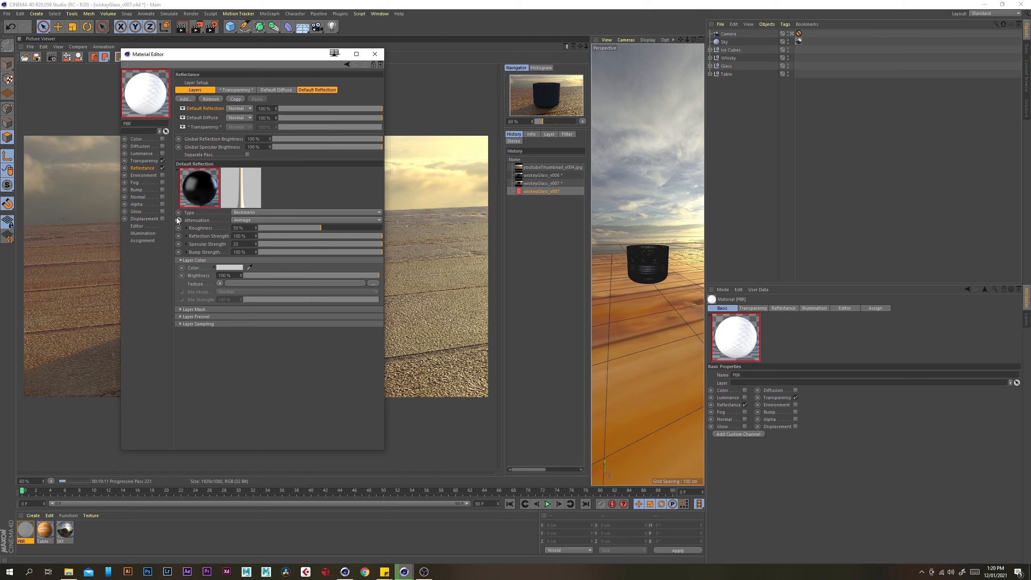
pyautogui.press('Return')
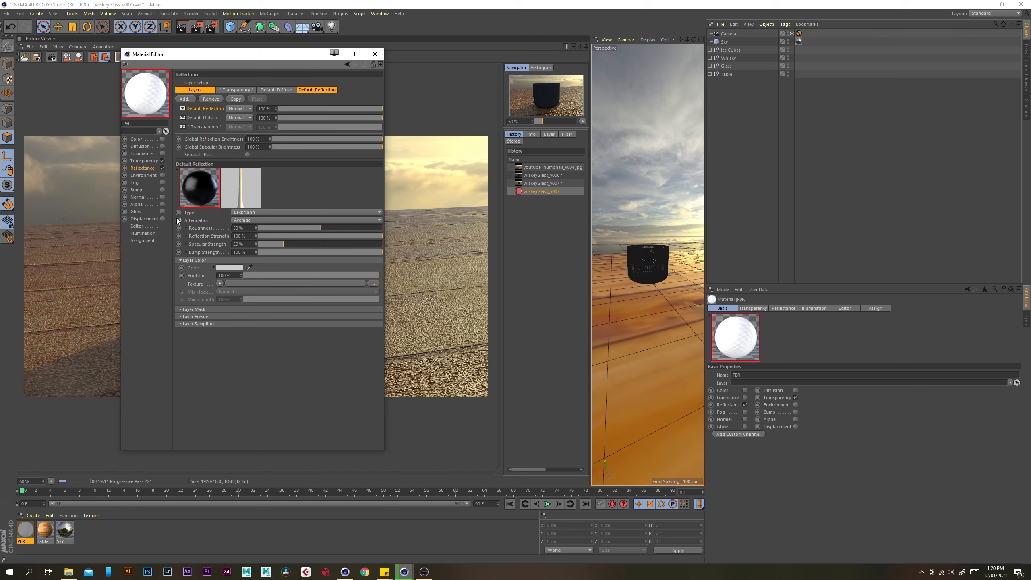
# - Set the Default Reflection layer's Fresnel preset to Glass
pyautogui.click(203, 316)
pyautogui.click(226, 332)
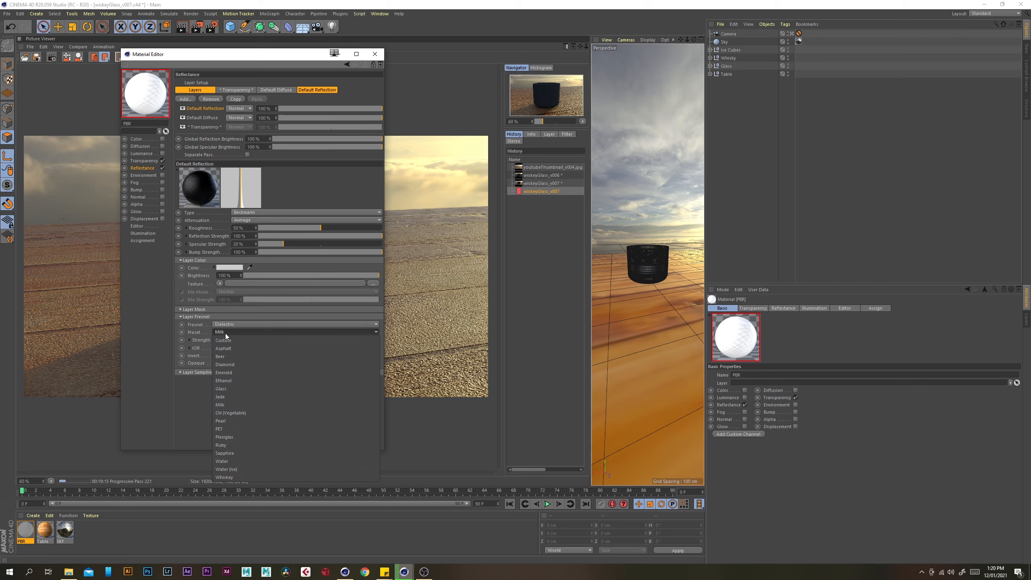
pyautogui.click(234, 389)
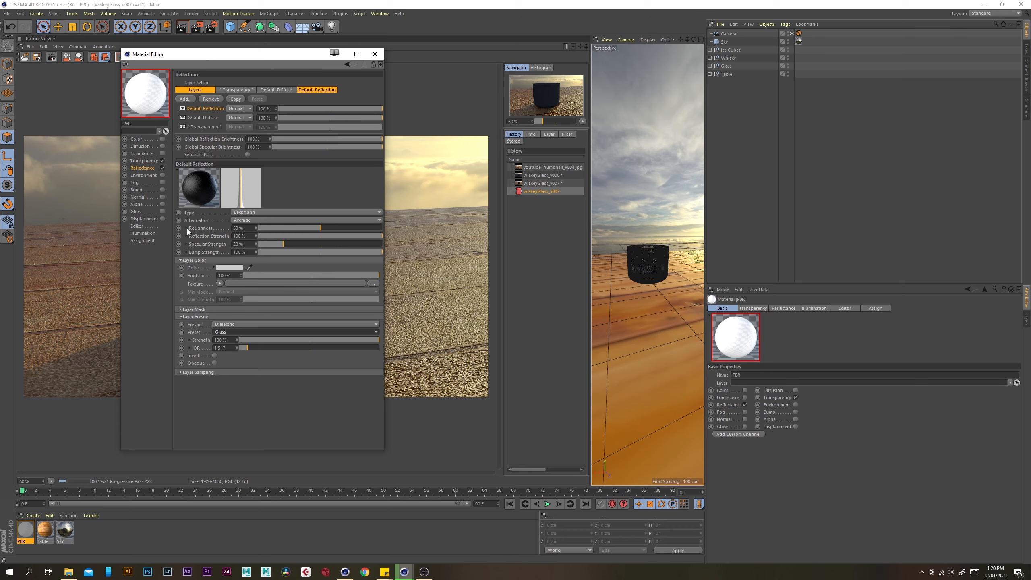
# - Copy the Noise shader from the Transparency texture and paste it into the Default Reflection layer's roughness texture
pyautogui.click(143, 160)
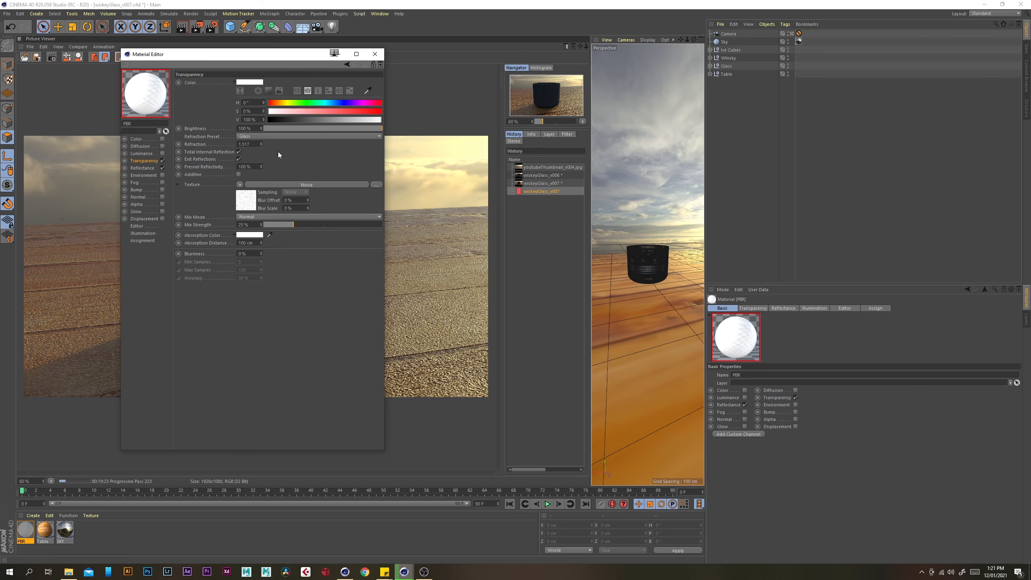
pyautogui.click(239, 185)
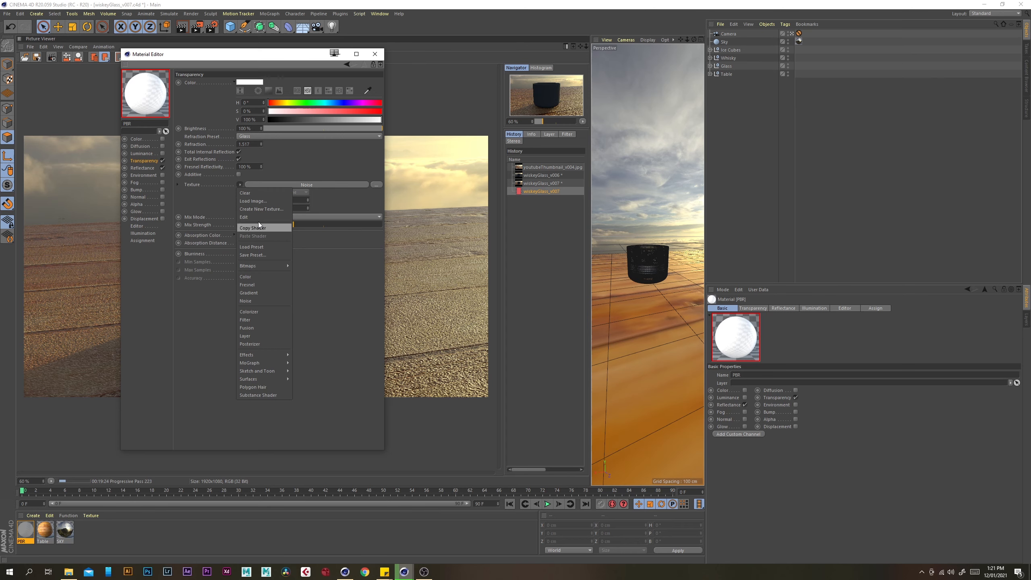
pyautogui.click(267, 226)
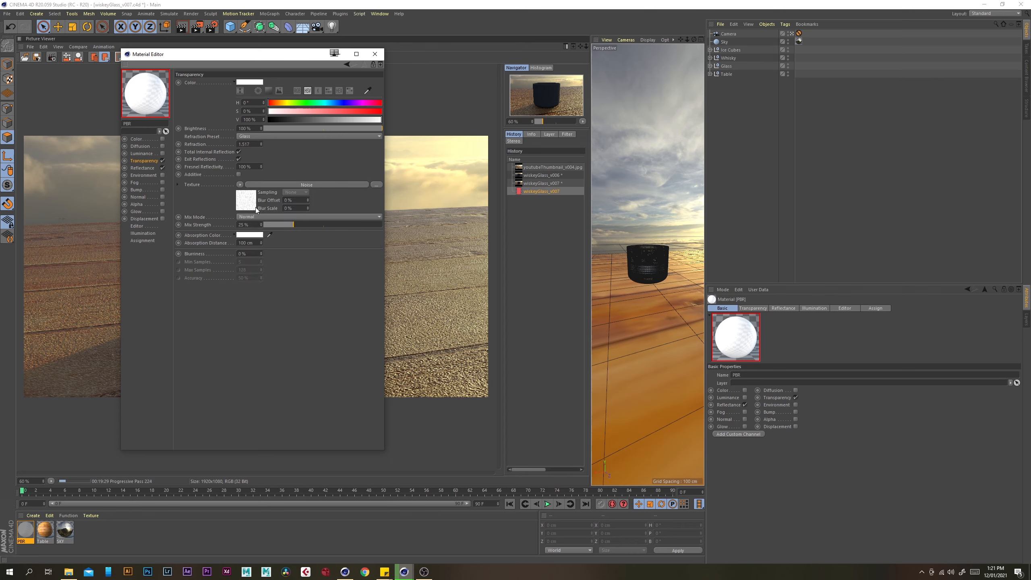
pyautogui.click(148, 168)
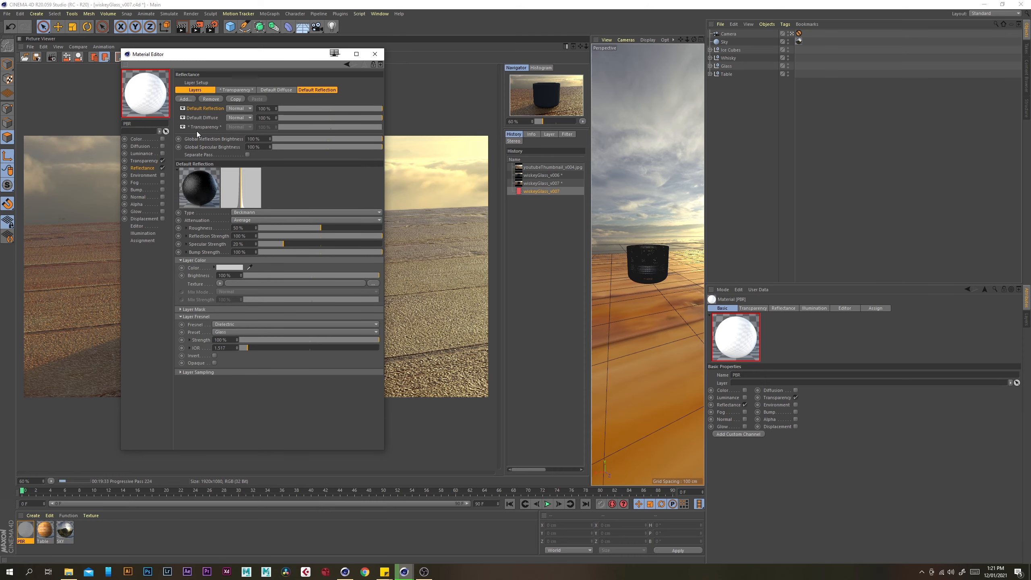
pyautogui.click(187, 227)
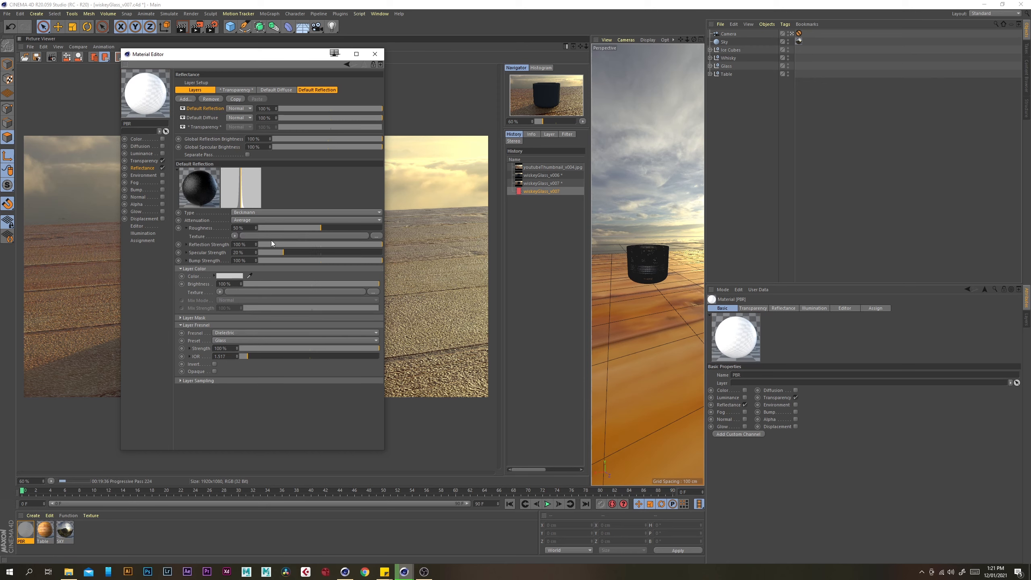
pyautogui.click(235, 236)
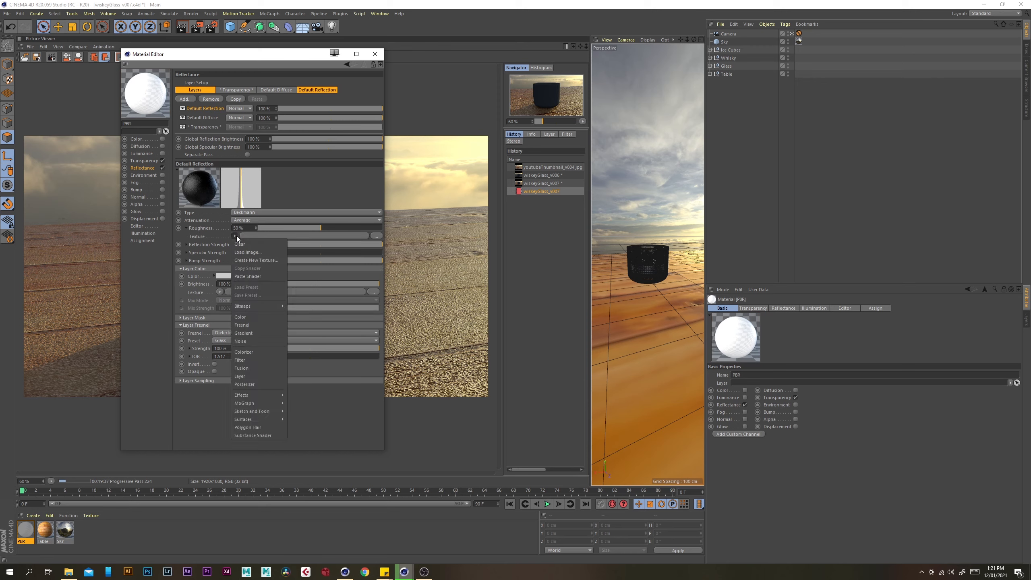
pyautogui.click(262, 276)
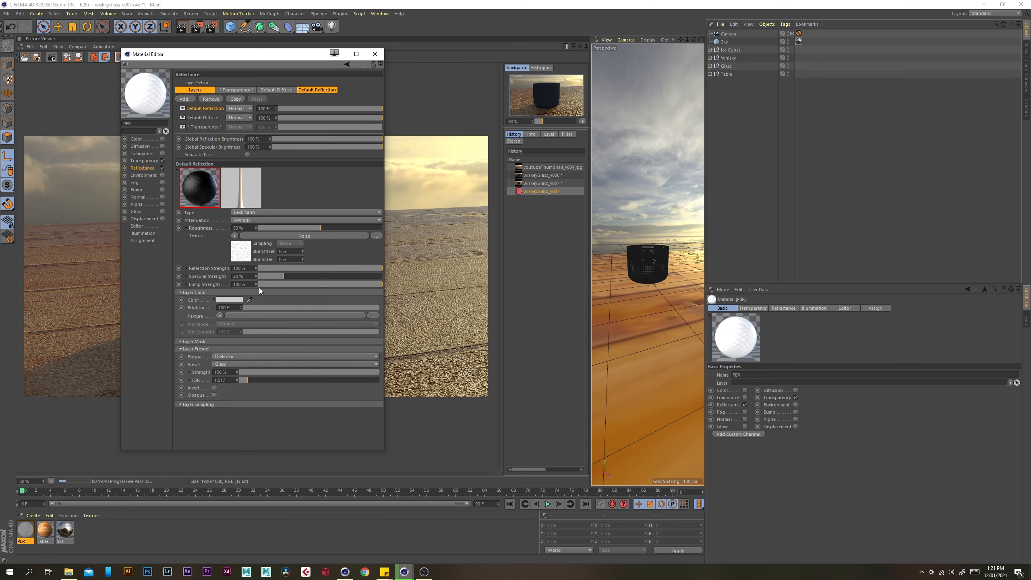
# - Invert the roughness noise by making Color 1 white and Color 2 black, and return to the Transparency settings
pyautogui.click(244, 247)
pyautogui.click(235, 140)
pyautogui.moveTo(248, 153); pyautogui.dragTo(318, 153)
pyautogui.click(223, 165)
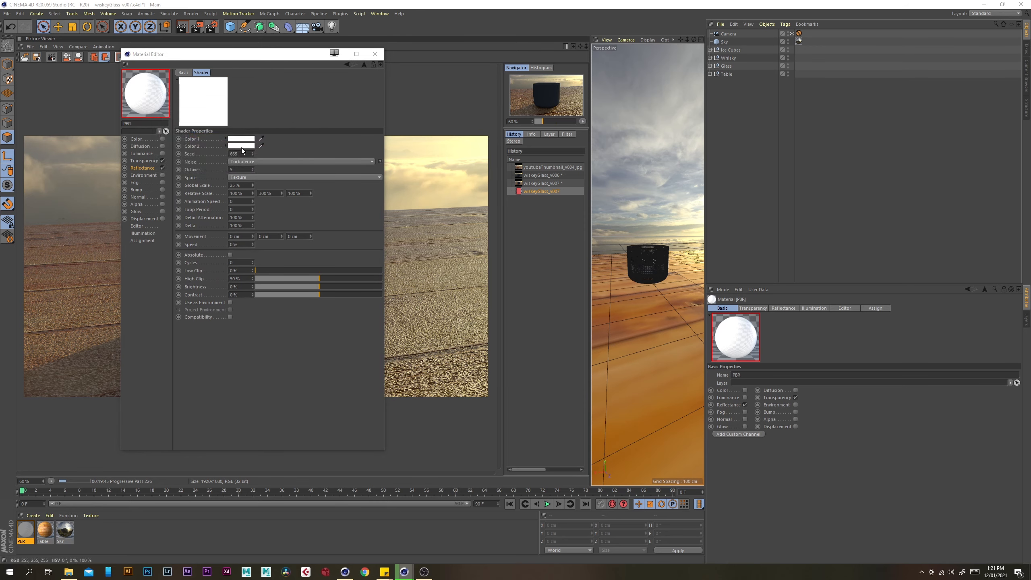
pyautogui.click(241, 147)
pyautogui.moveTo(251, 162); pyautogui.dragTo(178, 172)
pyautogui.click(227, 175)
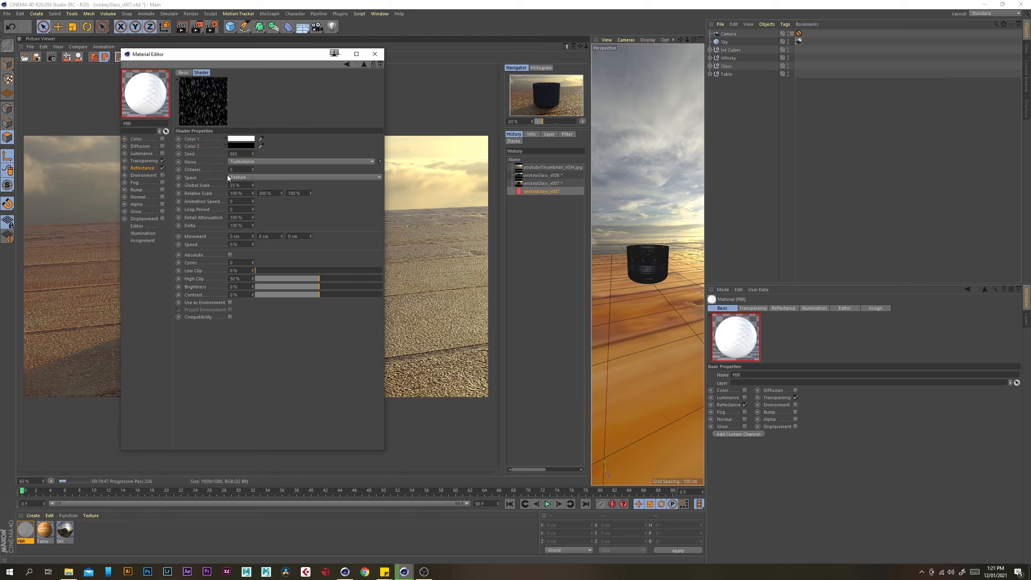
pyautogui.click(149, 167)
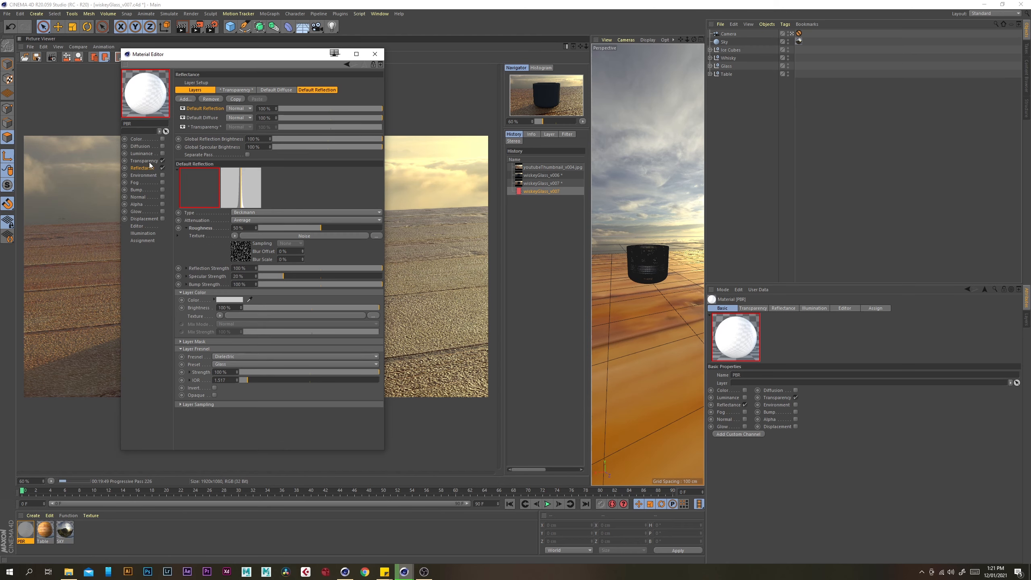
pyautogui.click(146, 161)
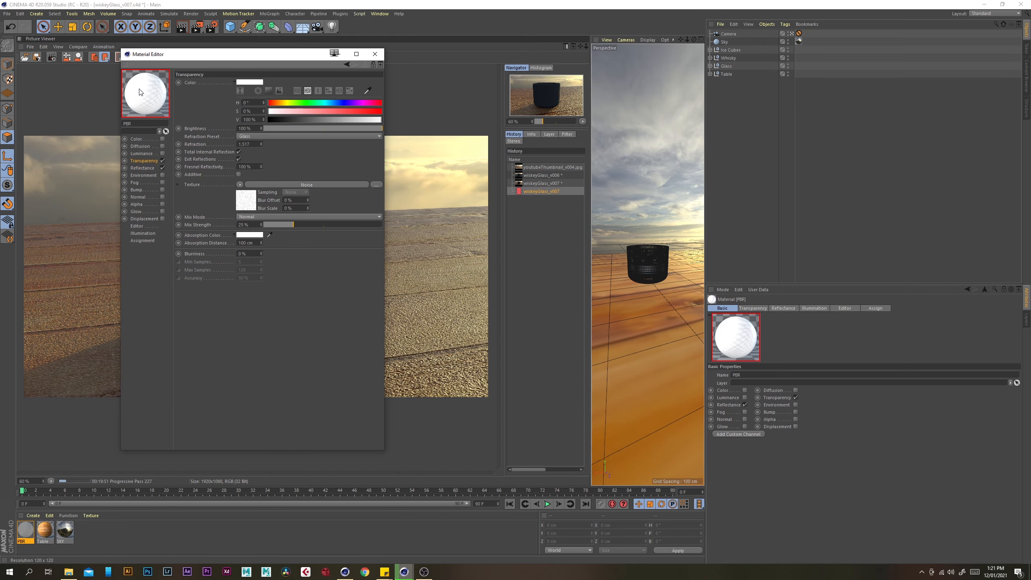
# - Rename the transparent PBR material as Glass and render the scene to the Picture Viewer
pyautogui.doubleClick(154, 124)
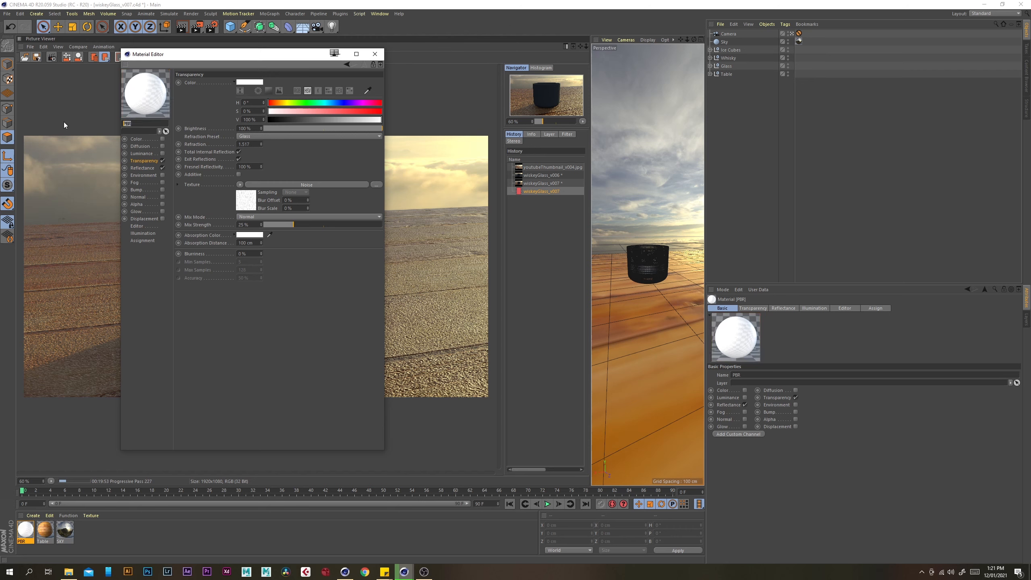
pyautogui.write('Glass')
pyautogui.press('Return')
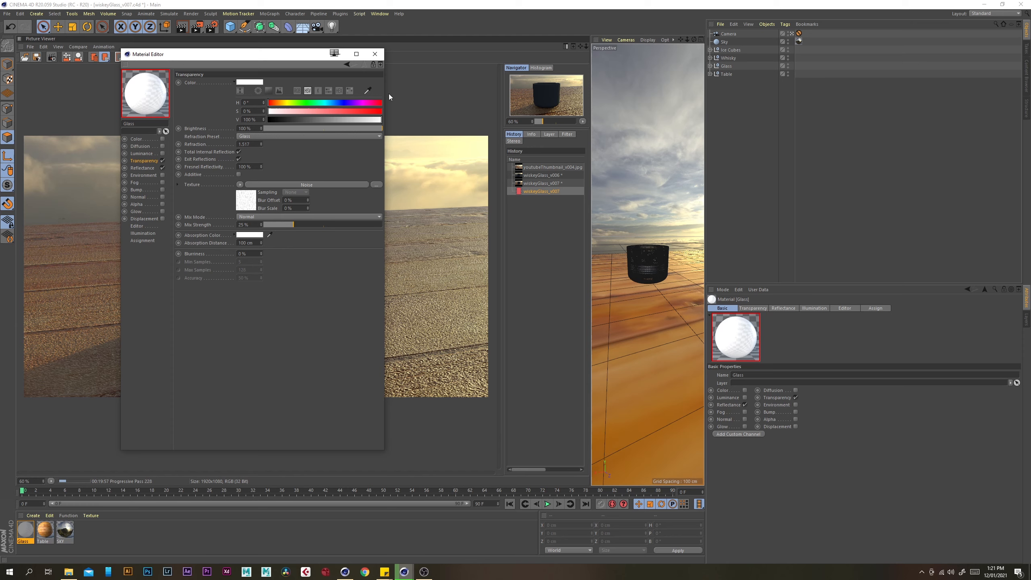
pyautogui.click(375, 54)
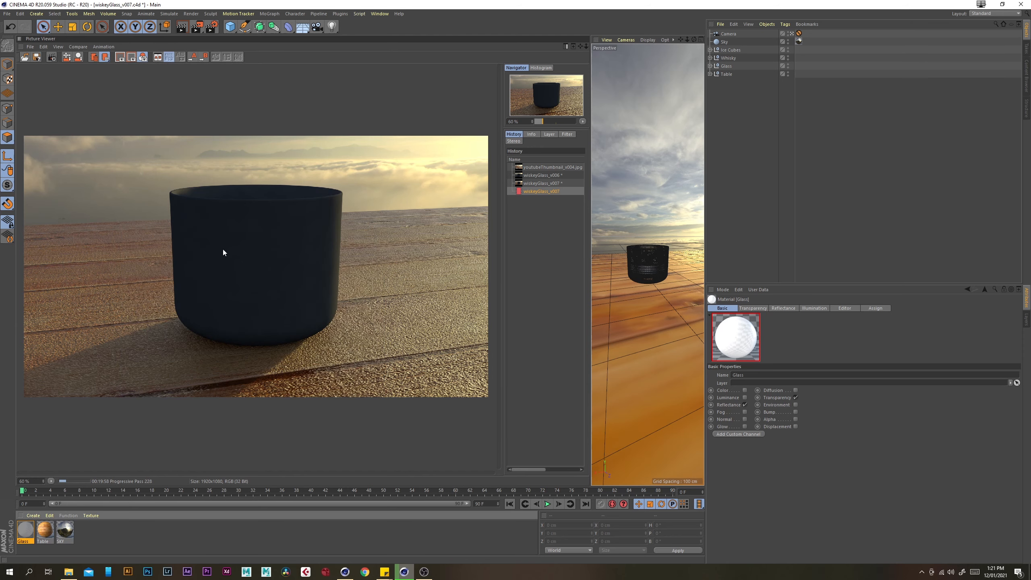
pyautogui.click(91, 537)
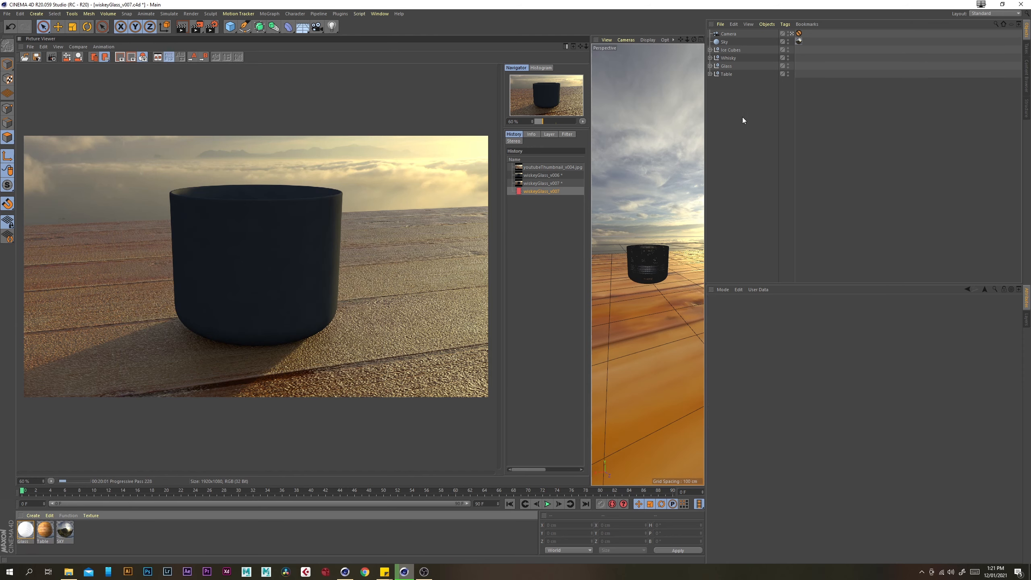
pyautogui.click(196, 29)
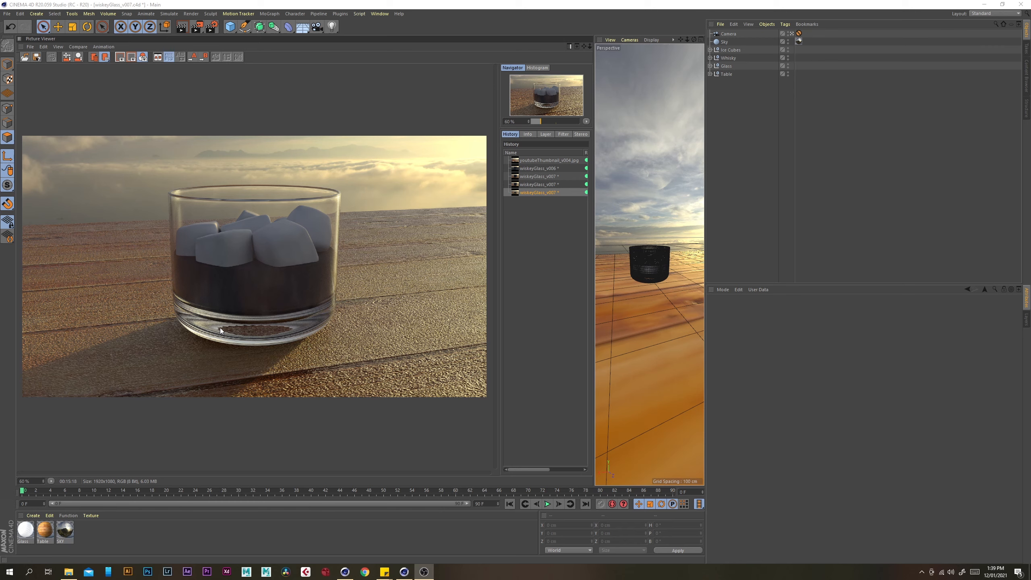
# - Lower the Plane inside the Table group by setting its Y position to -0.001 cm
pyautogui.click(711, 74)
pyautogui.click(731, 83)
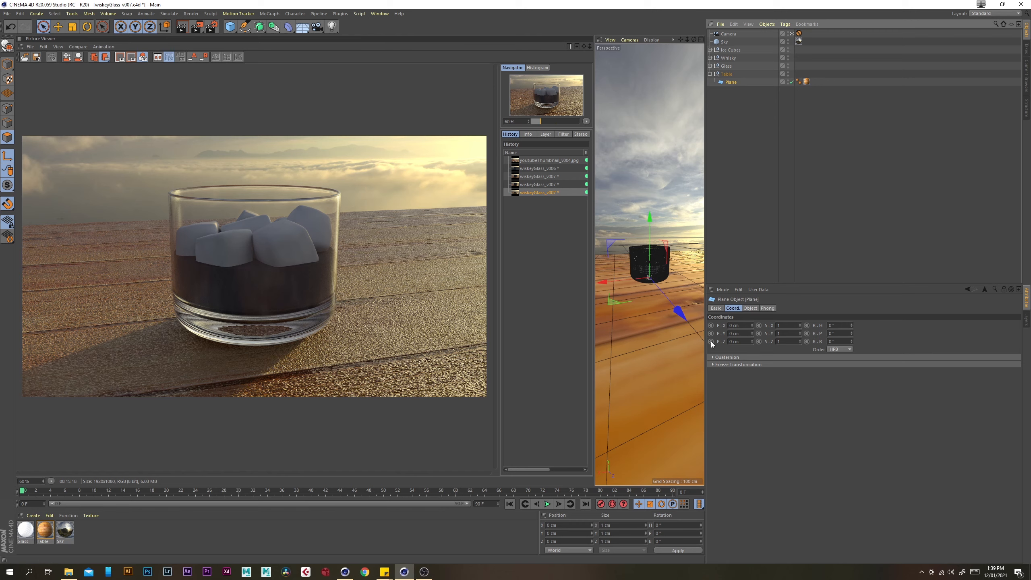
pyautogui.moveTo(744, 335); pyautogui.dragTo(670, 324)
pyautogui.write('-')
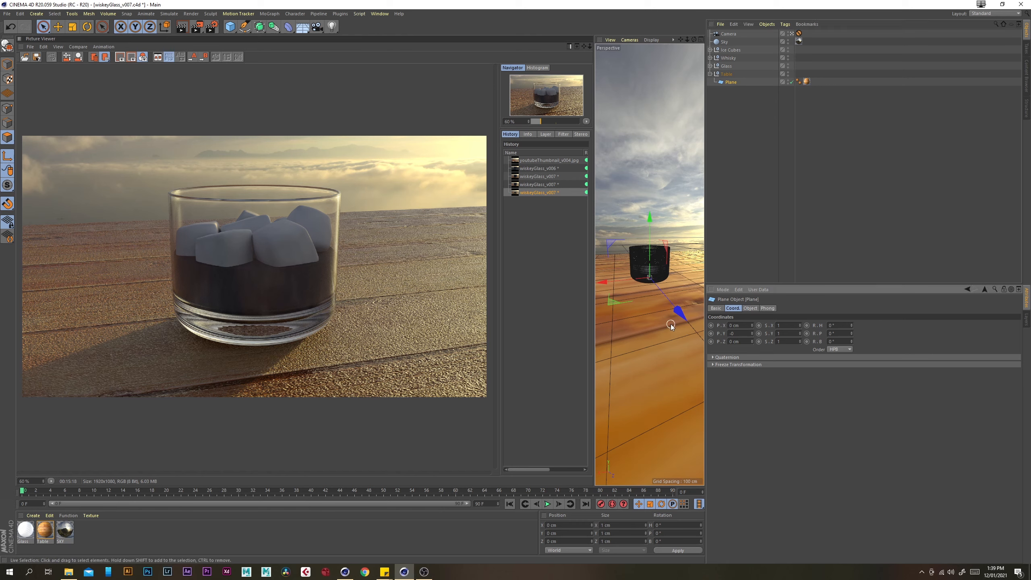
pyautogui.write('0.001')
pyautogui.press('Return')
# - Create a new PBR material, apply it to the Whisky group and rename the material as Whisky
pyautogui.click(143, 533)
pyautogui.click(33, 515)
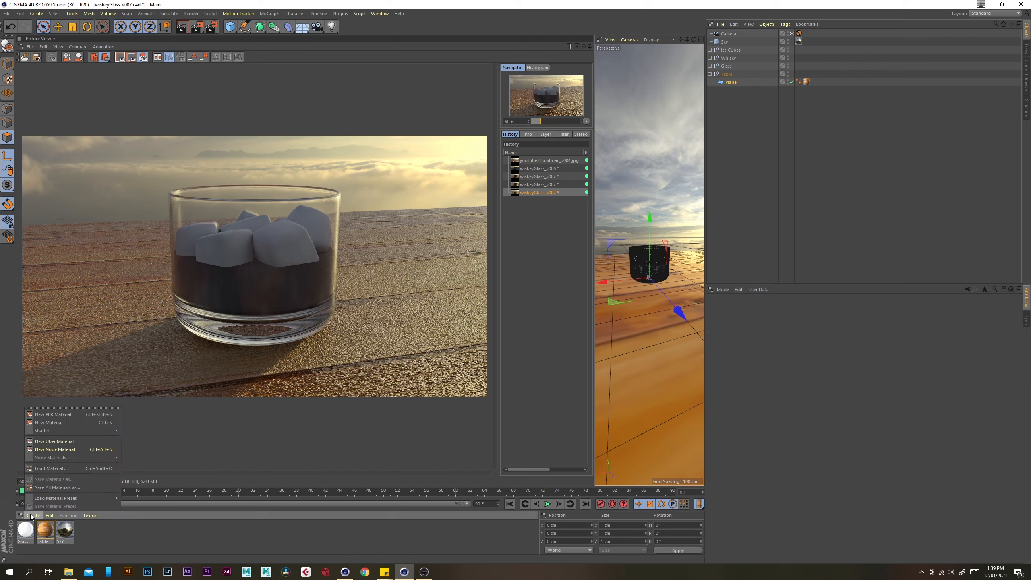
pyautogui.click(55, 414)
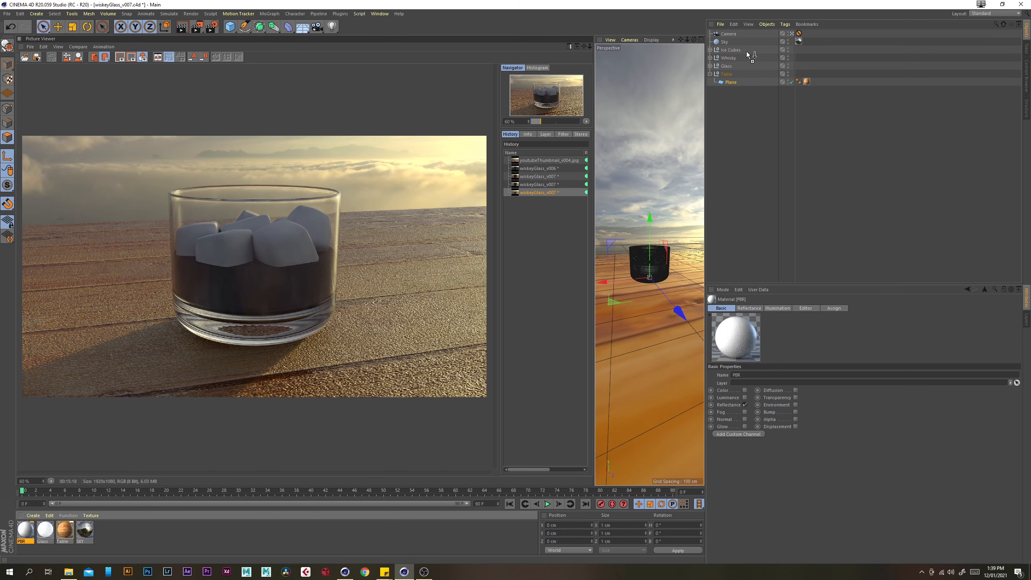
pyautogui.moveTo(749, 56); pyautogui.dragTo(735, 59)
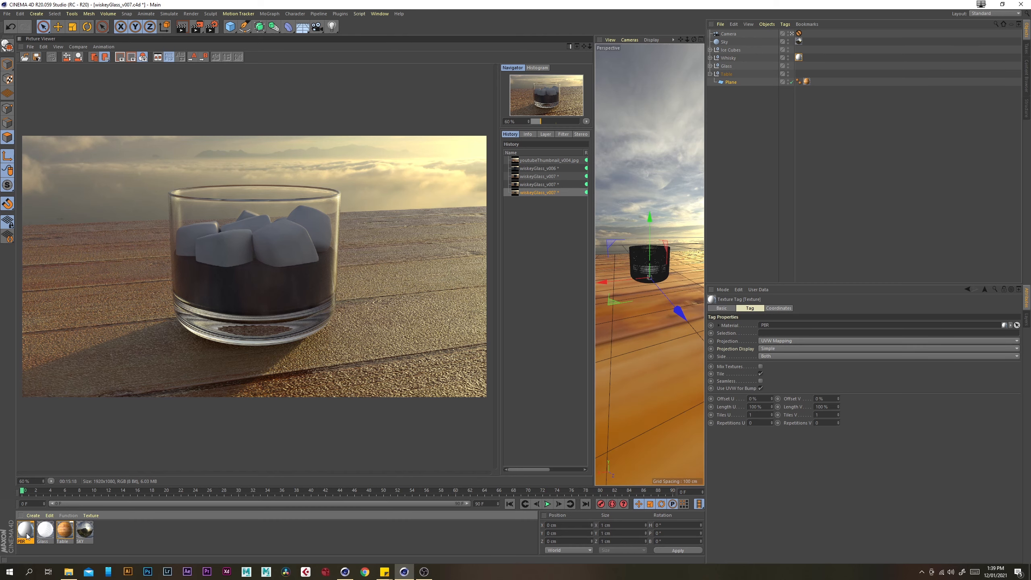
pyautogui.doubleClick(26, 530)
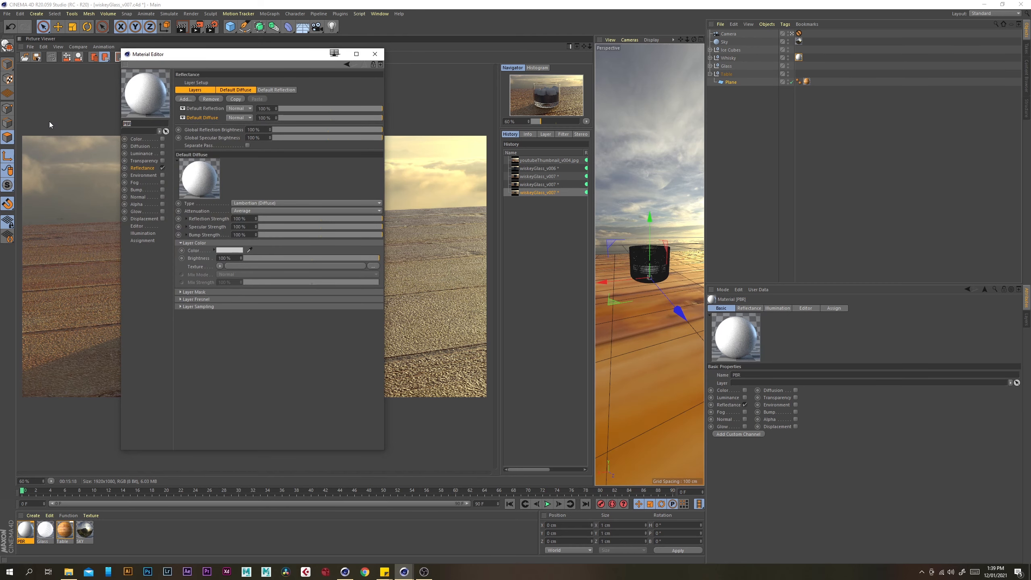
pyautogui.write('Whisky')
pyautogui.press('Return')
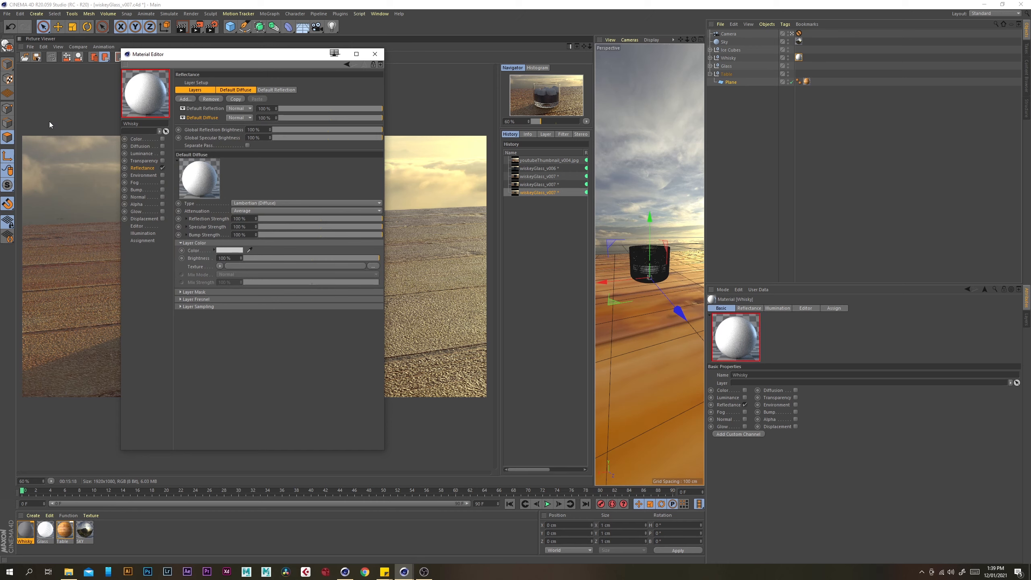
# - Enable Transparency and disable Reflectance on the Whisky material, and set its absorption color to hue 38° and saturation 5%
pyautogui.click(162, 160)
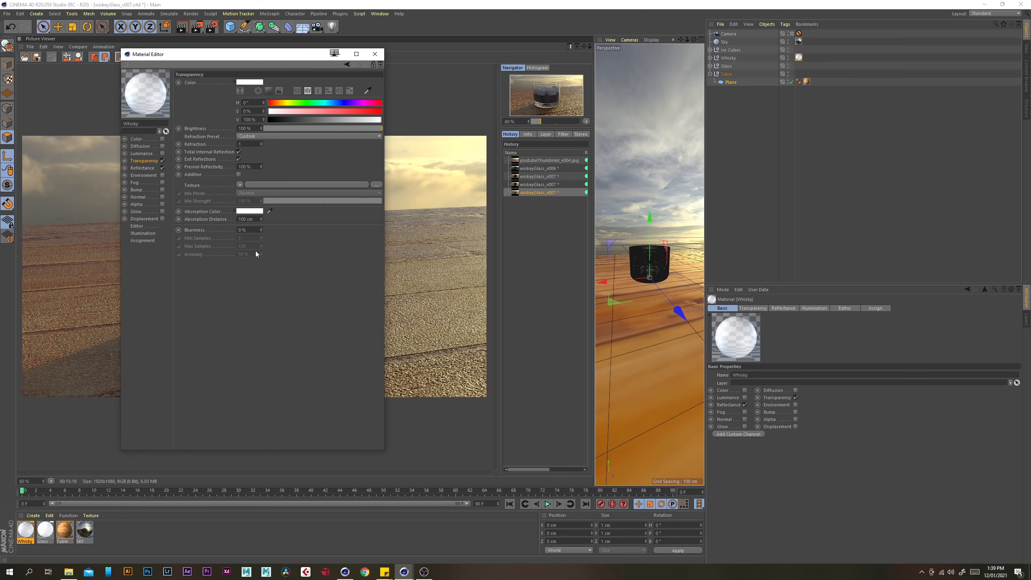
pyautogui.click(162, 167)
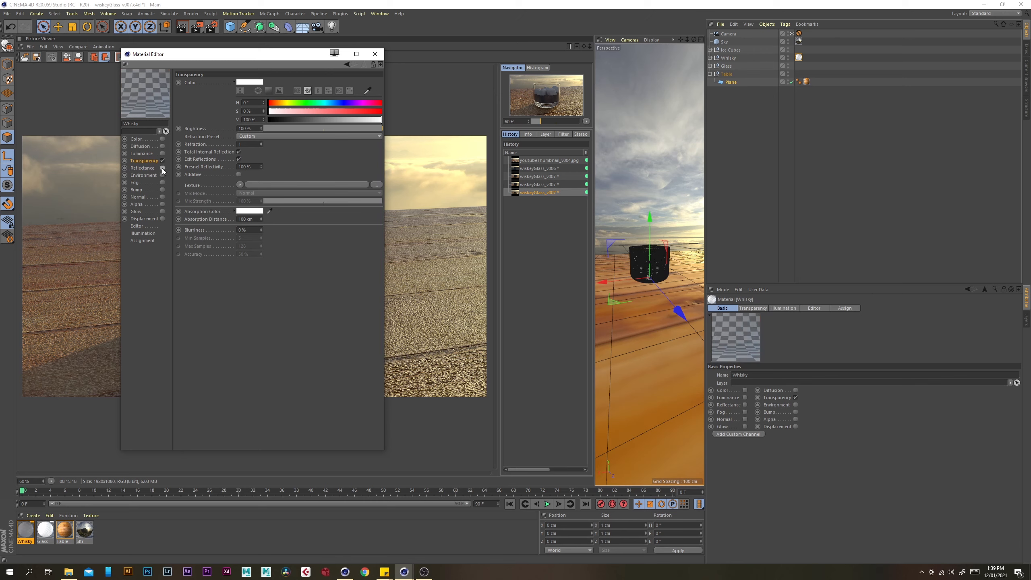
pyautogui.click(252, 211)
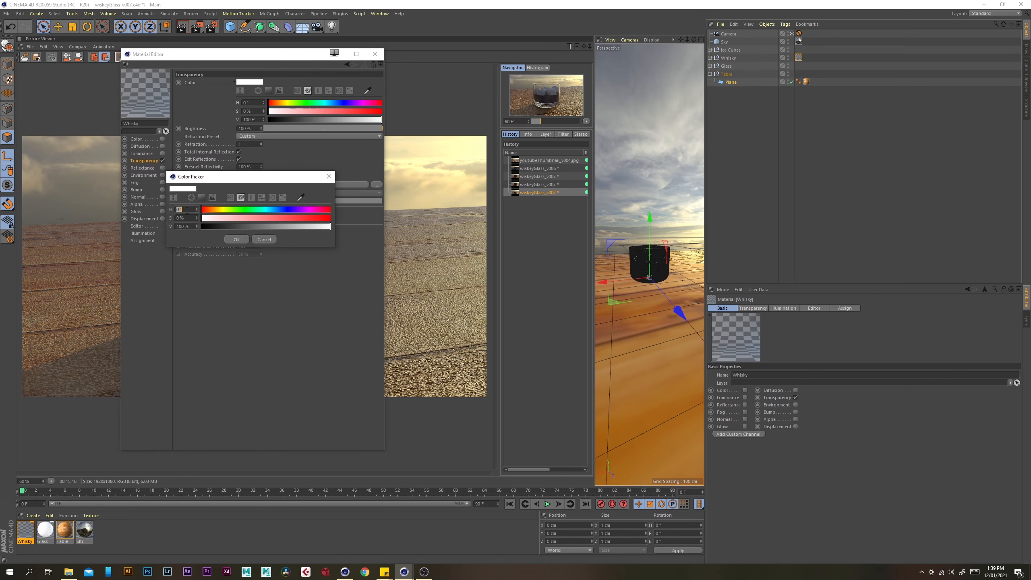
pyautogui.write('38')
pyautogui.press('Tab')
pyautogui.write('5')
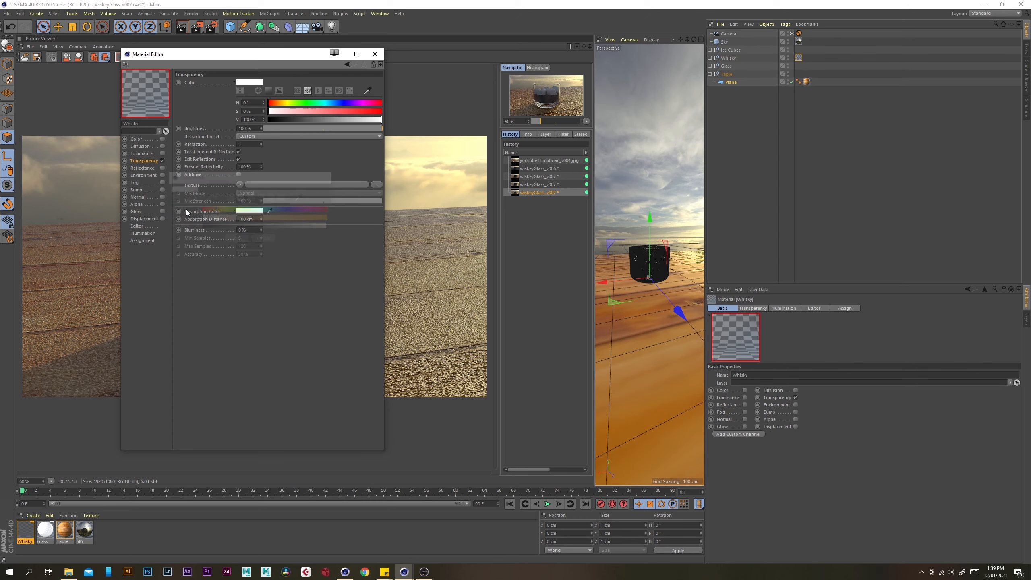
pyautogui.press('Return')
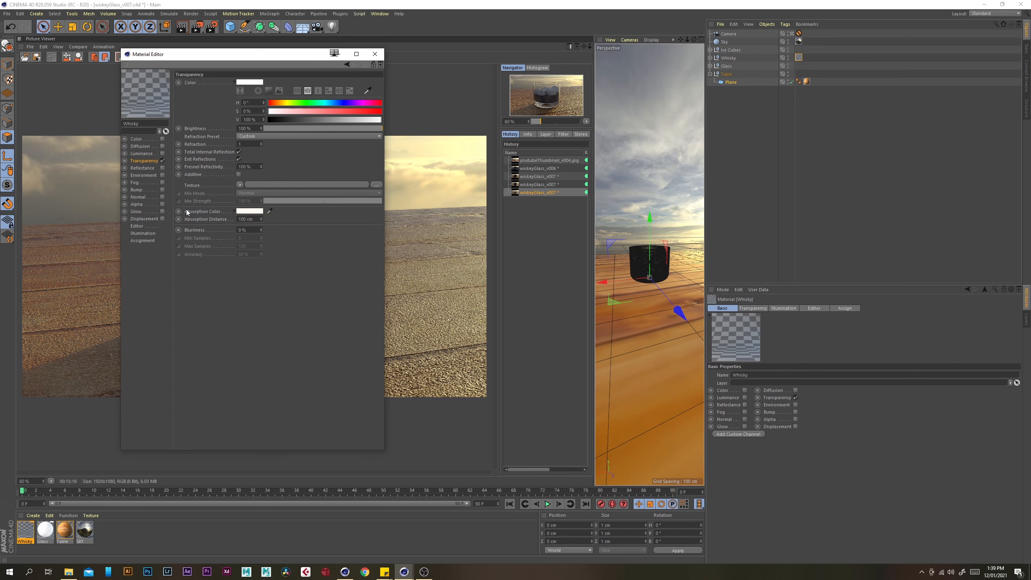
# - Set the Whisky material's absorption distance to 0.7 cm and its refraction preset to Whiskey
pyautogui.click(256, 220)
pyautogui.write('0.7')
pyautogui.press('Return')
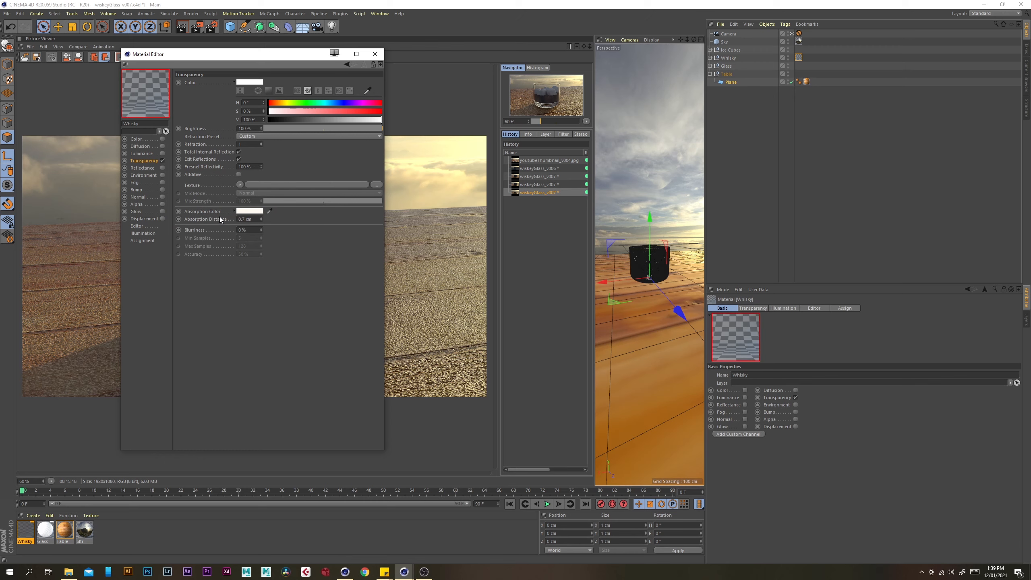
pyautogui.click(256, 137)
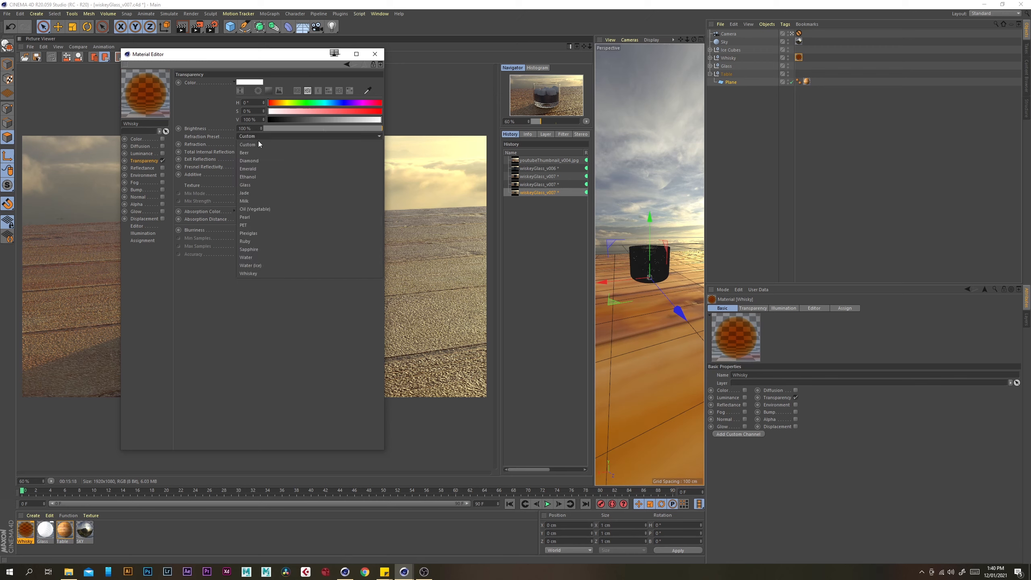
pyautogui.click(271, 273)
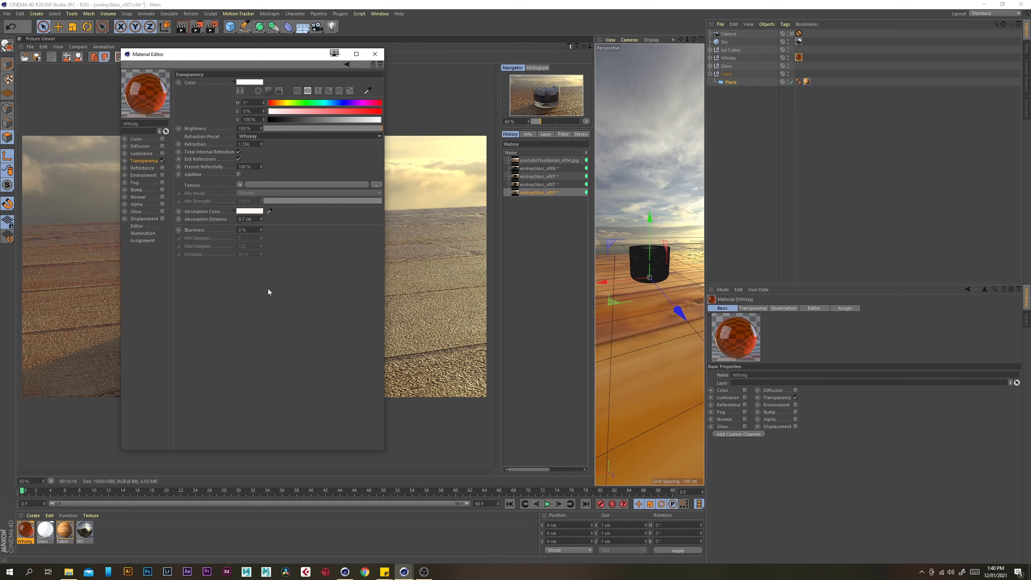
# - Enable Reflectance on the Whisky material again and turn off its Default Diffuse layer
pyautogui.click(162, 168)
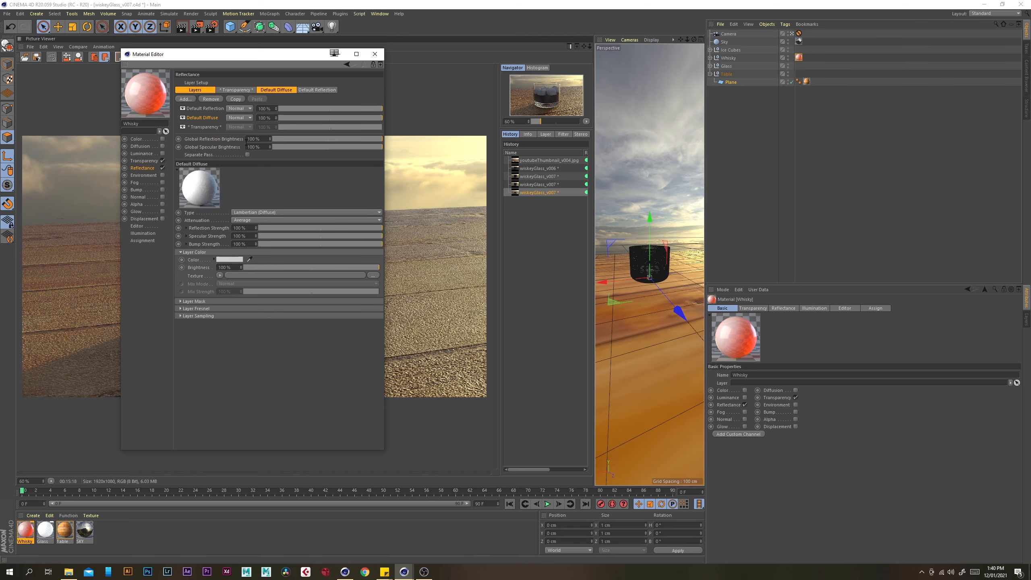
pyautogui.click(183, 117)
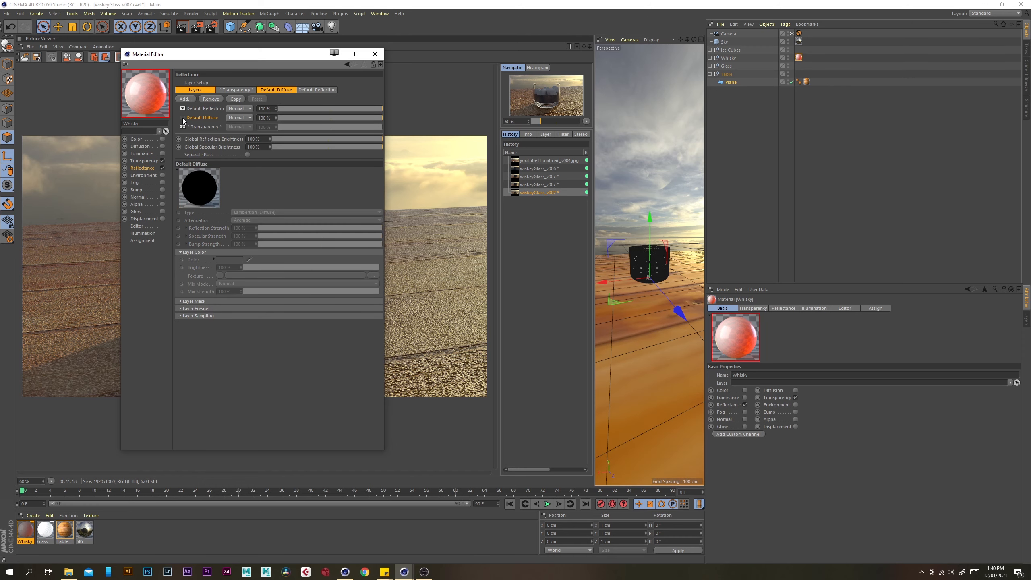
# - Set the Whisky material's Default Reflection layer to 1% roughness and 20% specular strength
pyautogui.click(213, 109)
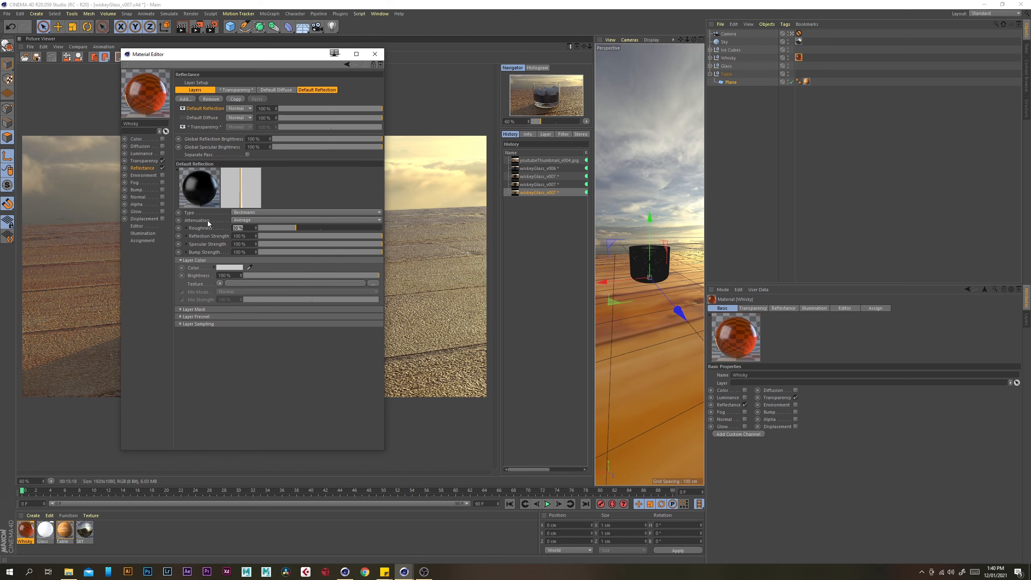
pyautogui.write('1')
pyautogui.press('Return')
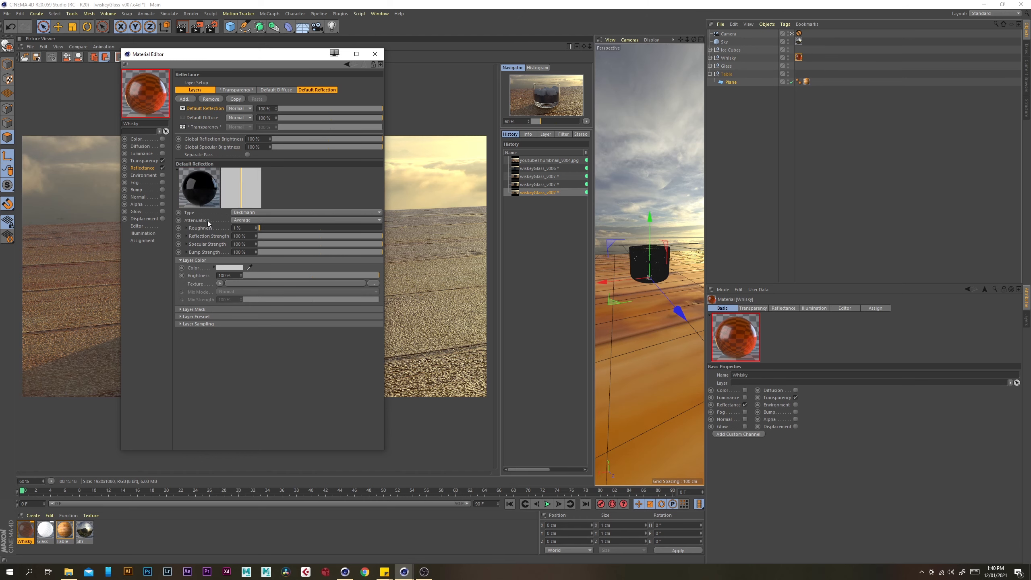
pyautogui.press('Tab')
pyautogui.press('Tab')
pyautogui.write('20')
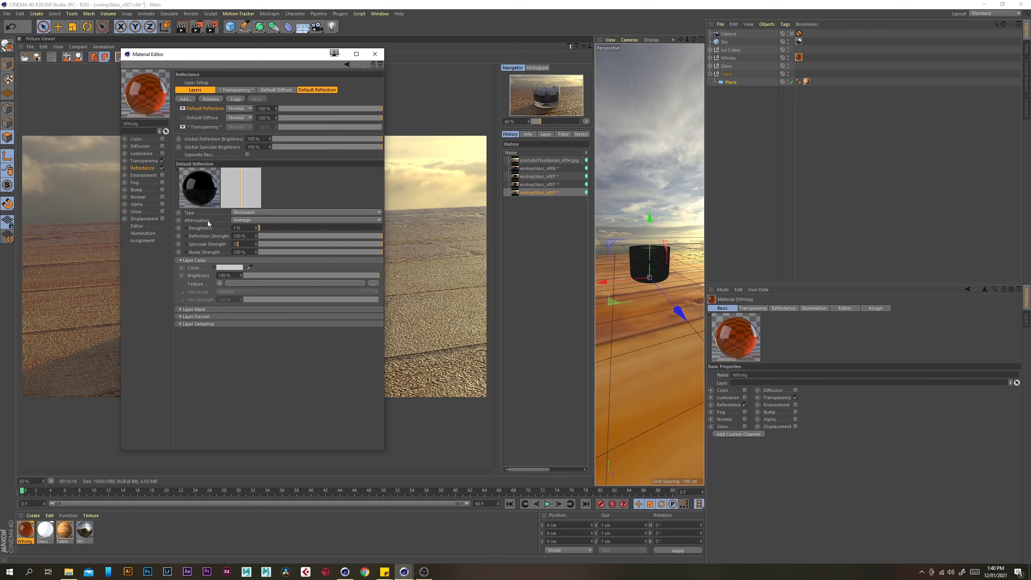
pyautogui.press('Return')
# - Set the Default Reflection layer's Fresnel preset to Whiskey and render the scene to the Picture Viewer
pyautogui.click(192, 317)
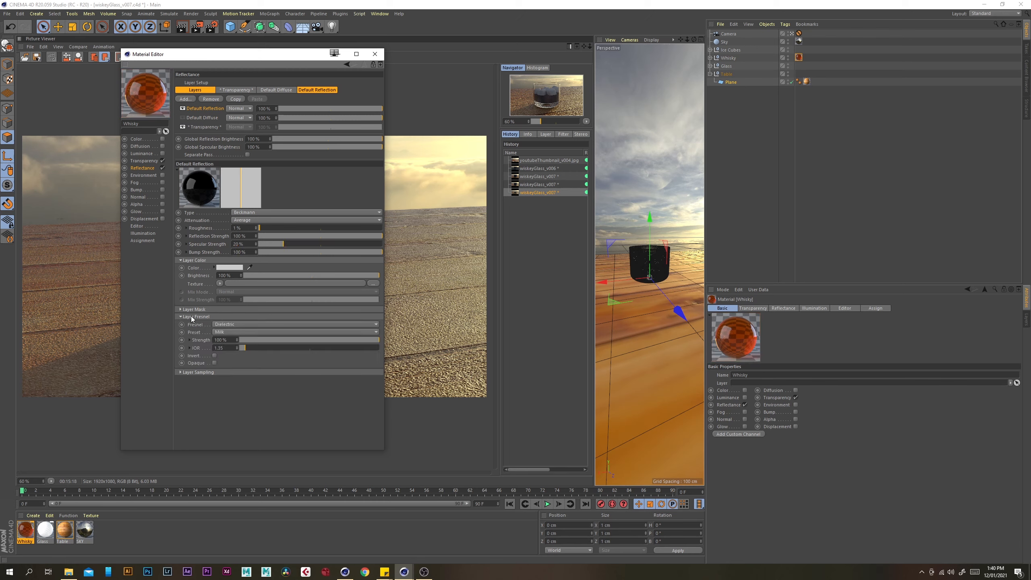
pyautogui.click(233, 332)
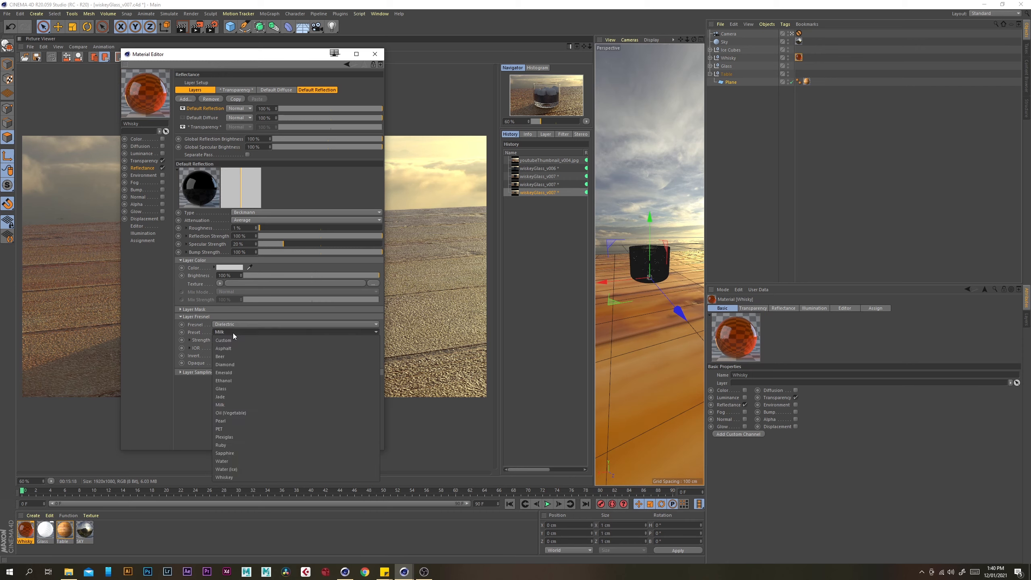
pyautogui.click(232, 477)
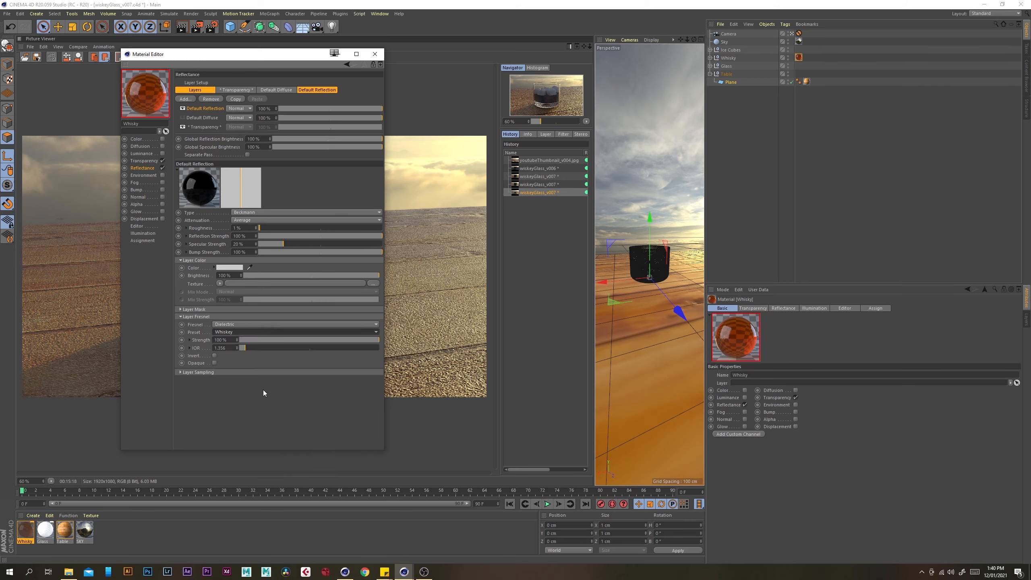
pyautogui.click(374, 53)
pyautogui.click(197, 27)
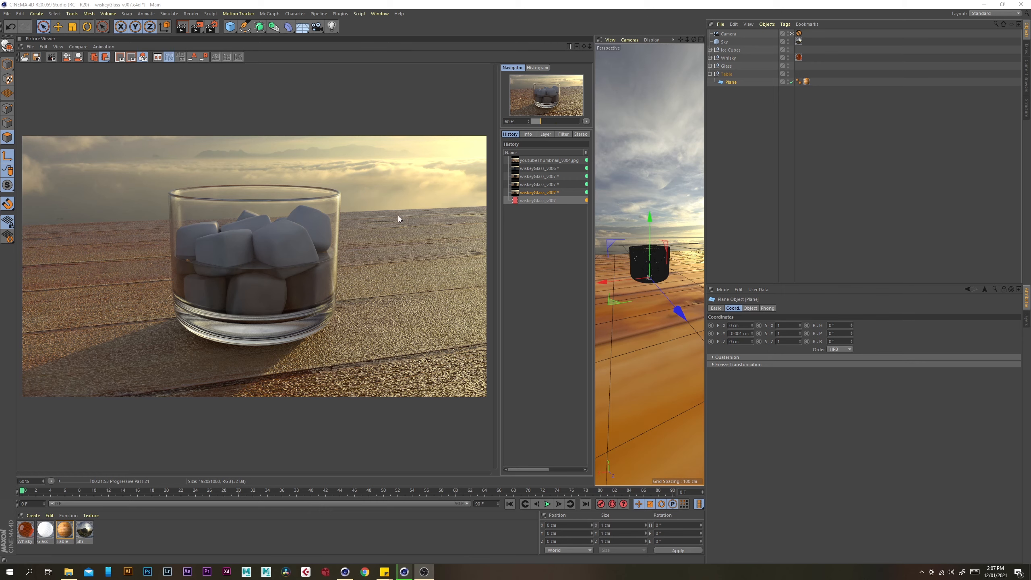
# - Set the Table texture's Tiles U to 2 on the Plane's texture tag
pyautogui.click(807, 82)
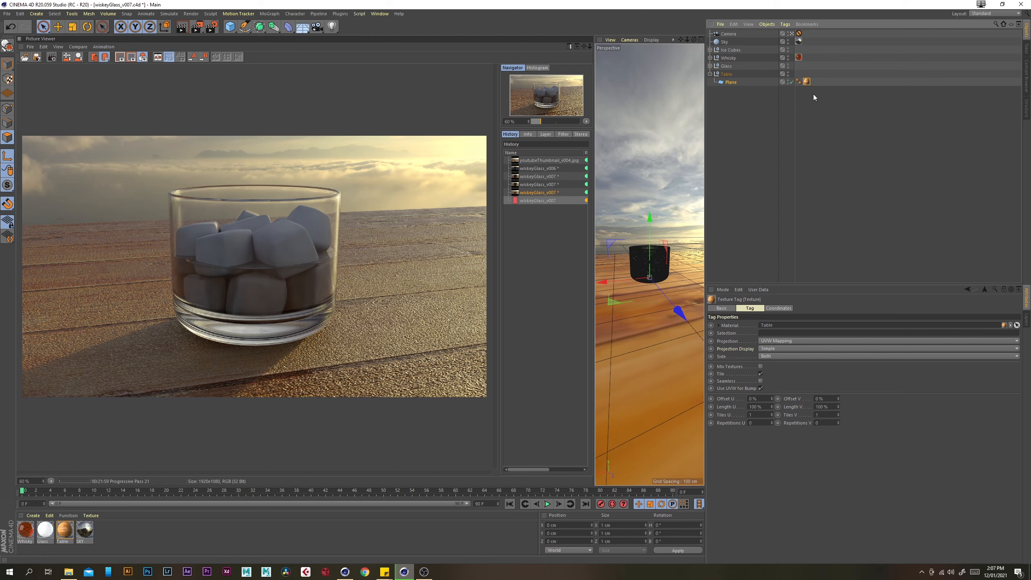
pyautogui.click(762, 414)
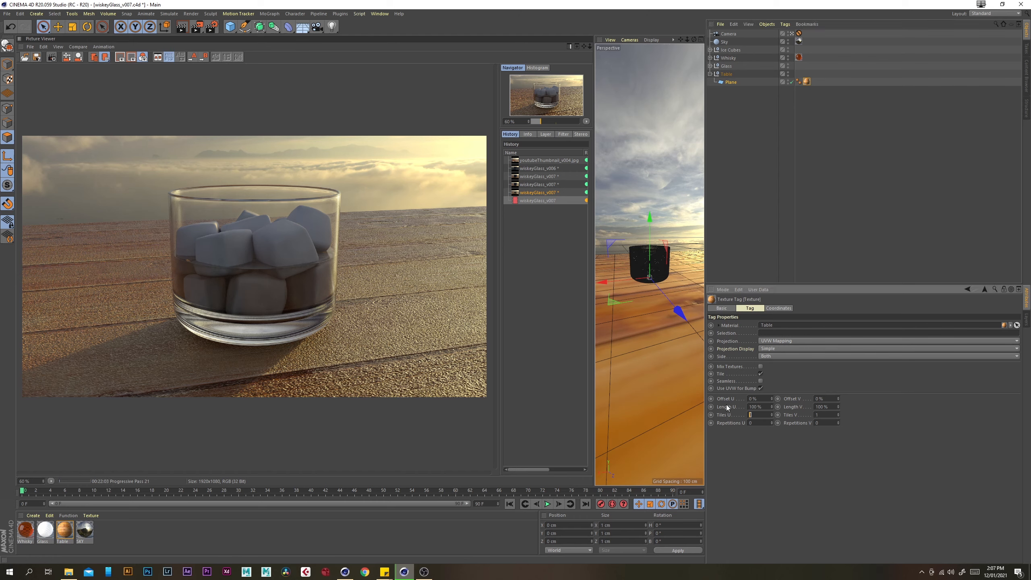
pyautogui.write('2')
pyautogui.press('Return')
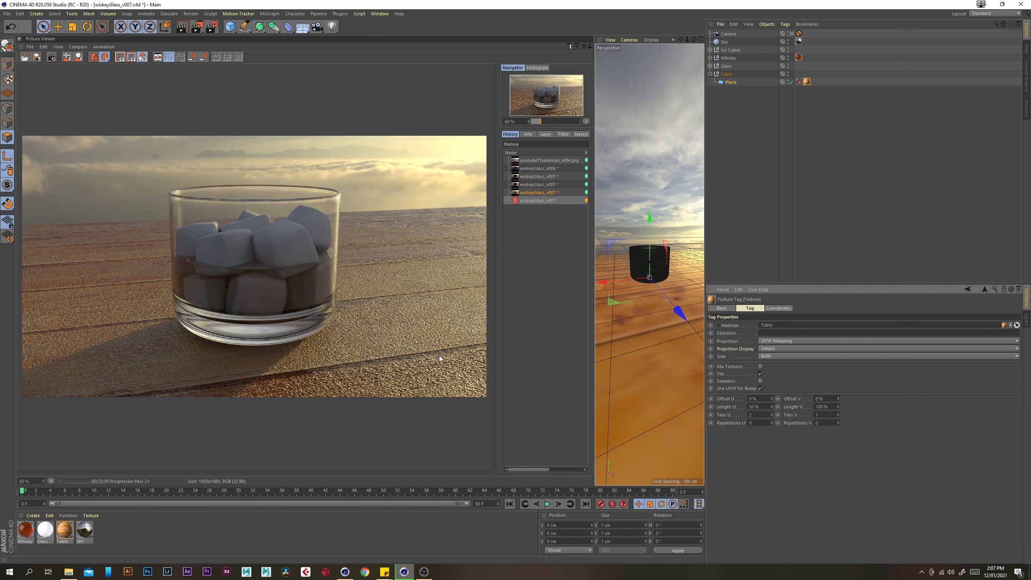
# - Create a new PBR material and apply it to the Ice Cubes group
pyautogui.click(35, 514)
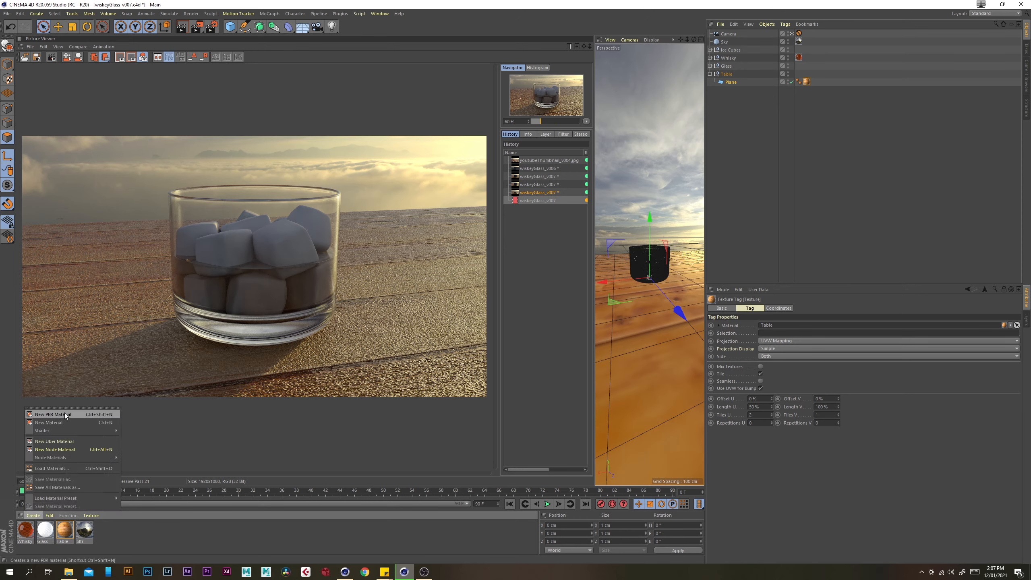
pyautogui.click(64, 413)
pyautogui.moveTo(23, 530); pyautogui.dragTo(731, 51)
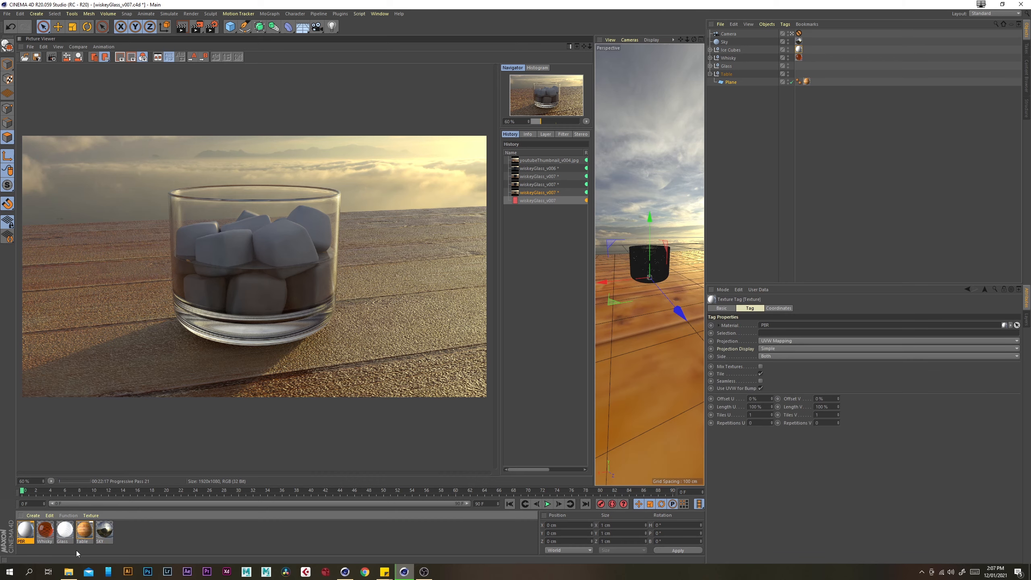
# - Rename the new PBR material as ICE and turn off its Default Diffuse layer
pyautogui.click(23, 531)
pyautogui.doubleClick(23, 531)
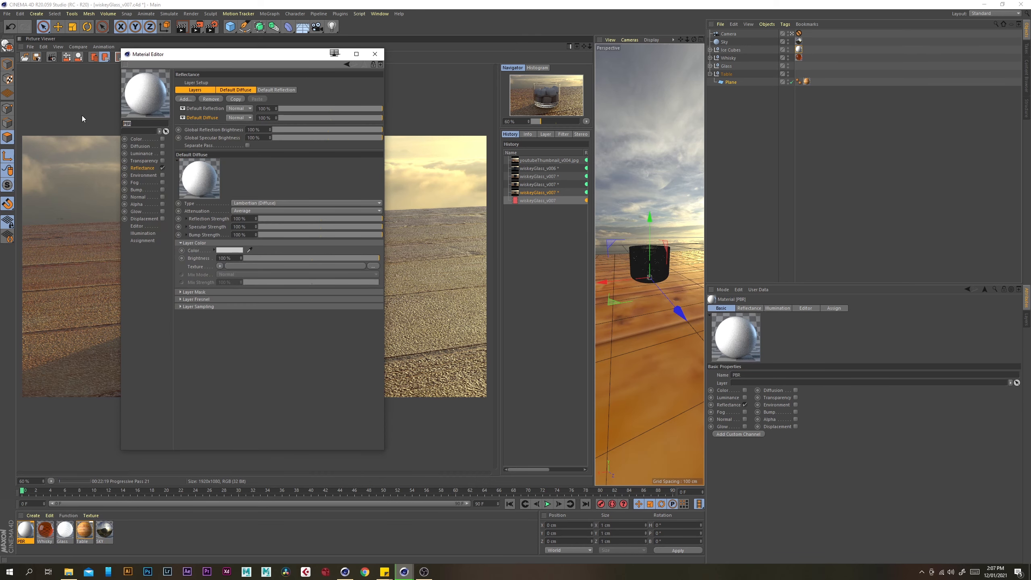
pyautogui.press('BackSpace')
pyautogui.press('Return')
pyautogui.click(183, 118)
pyautogui.click(203, 108)
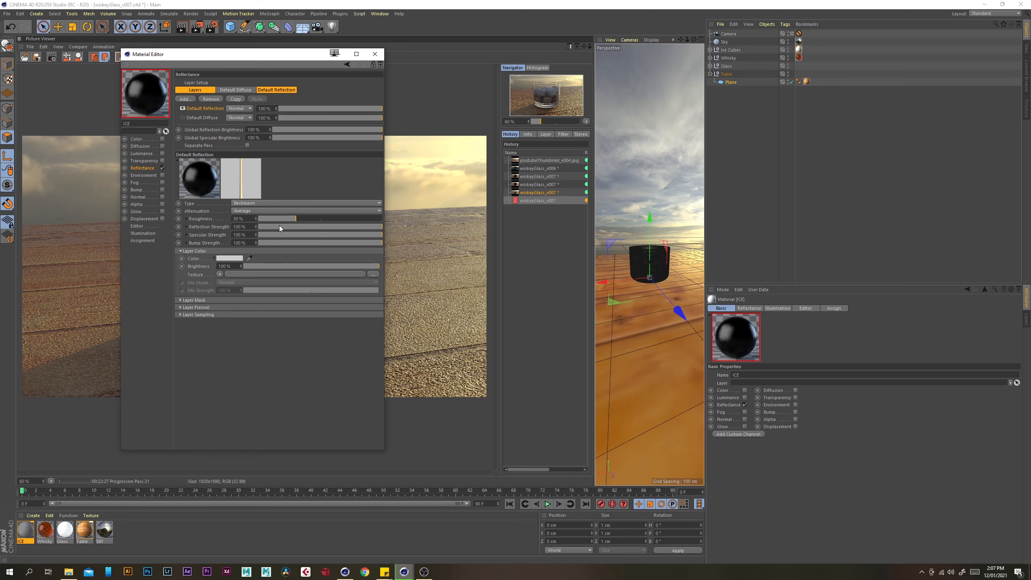
# - Set the ICE material's Default Reflection layer to 1% roughness and 25% specular strength
pyautogui.moveTo(246, 219); pyautogui.dragTo(174, 216)
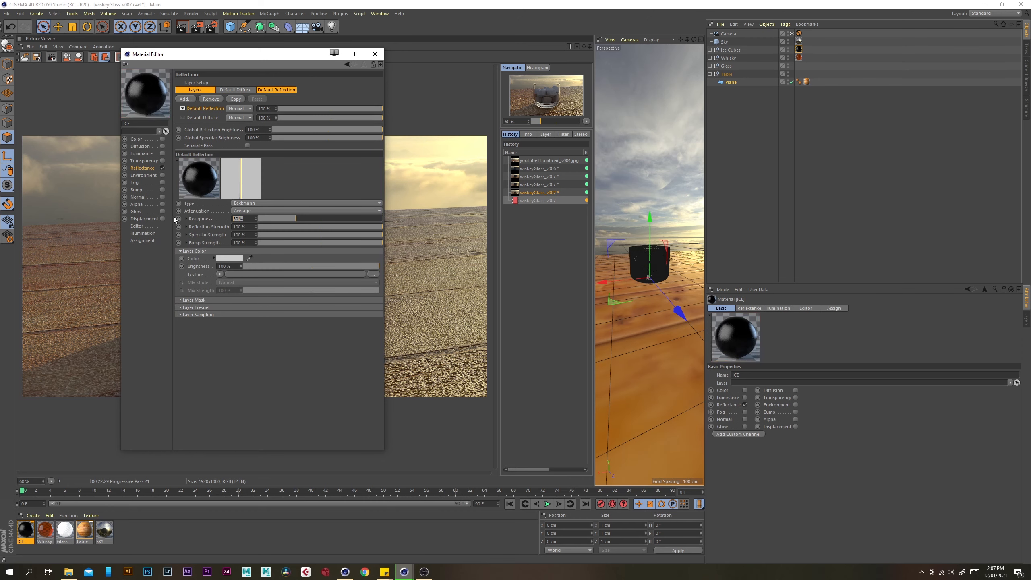
pyautogui.write('1')
pyautogui.press('Return')
pyautogui.moveTo(248, 233); pyautogui.dragTo(168, 237)
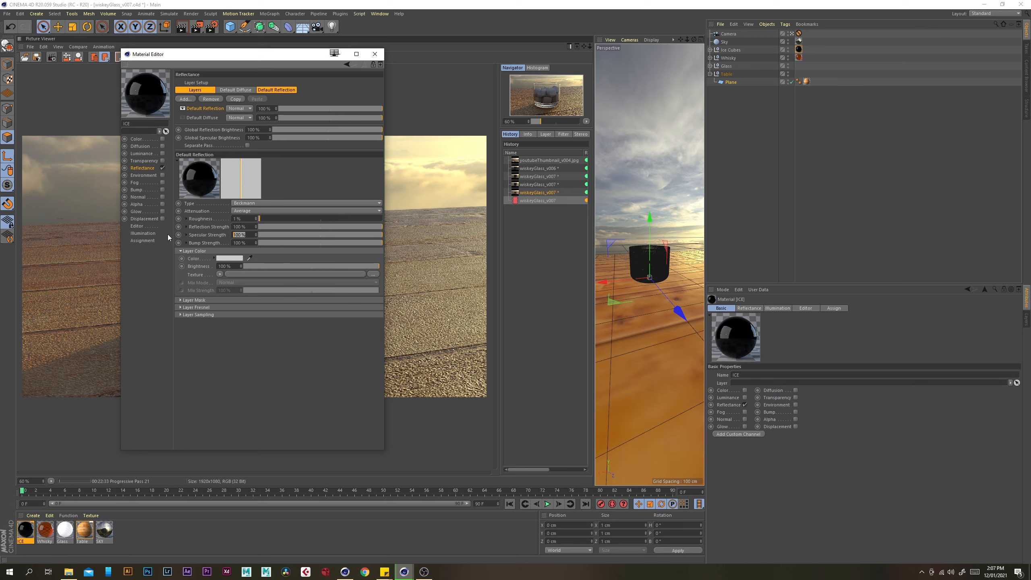
pyautogui.write('25')
pyautogui.press('Return')
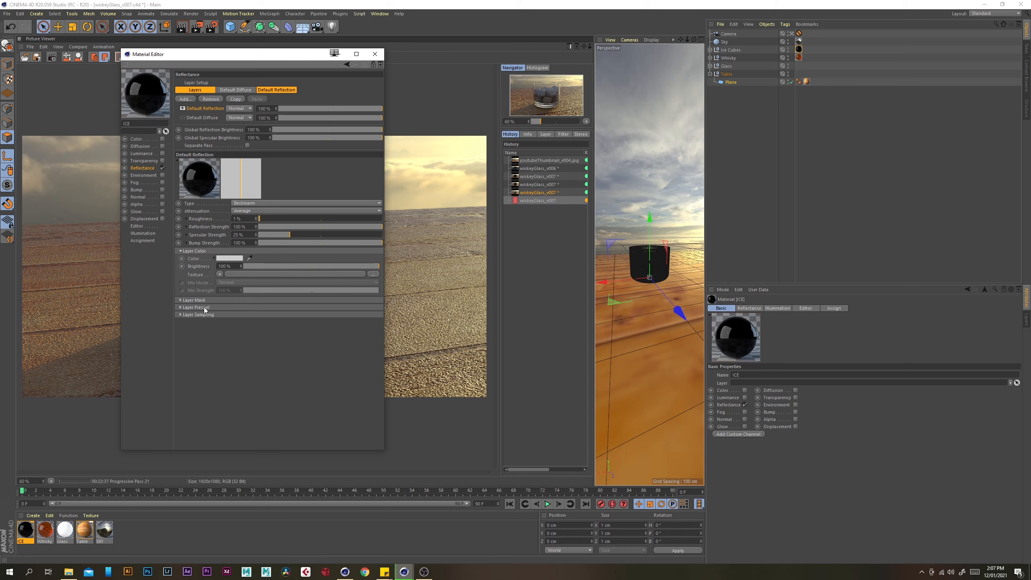
# - Set the Fresnel preset of the ICE material's Default Reflection layer to Water (Ice)
pyautogui.click(203, 307)
pyautogui.click(227, 322)
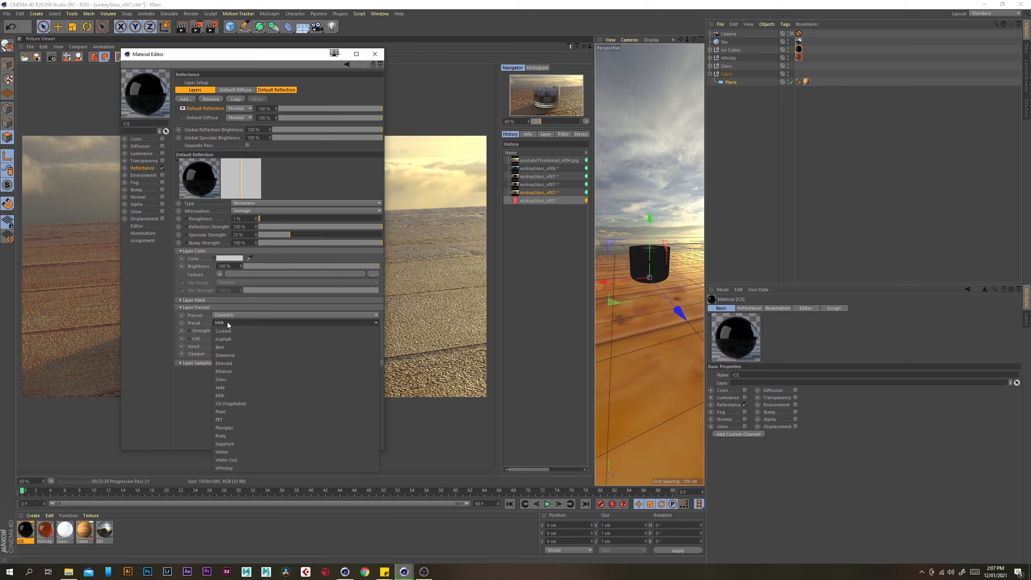
pyautogui.click(250, 460)
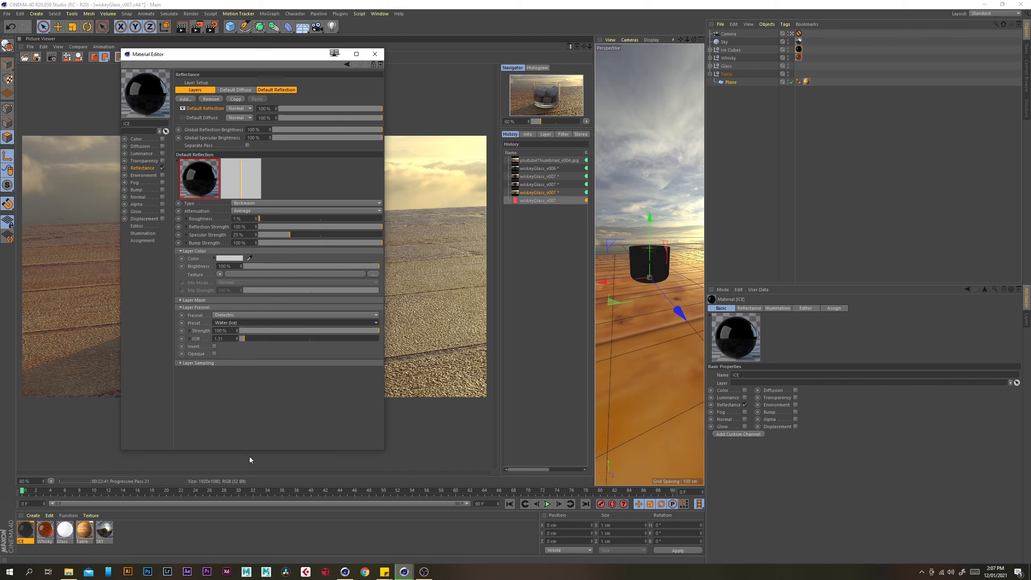
# - Enable Transparency on the ICE material with the Water (Ice) refraction preset and render the scene to the Picture Viewer
pyautogui.click(163, 161)
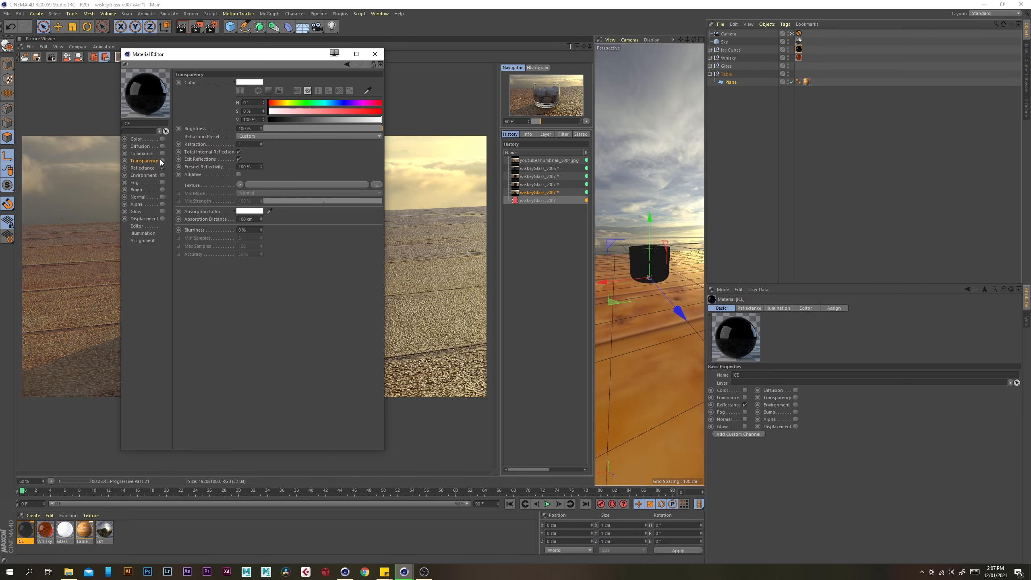
pyautogui.click(253, 137)
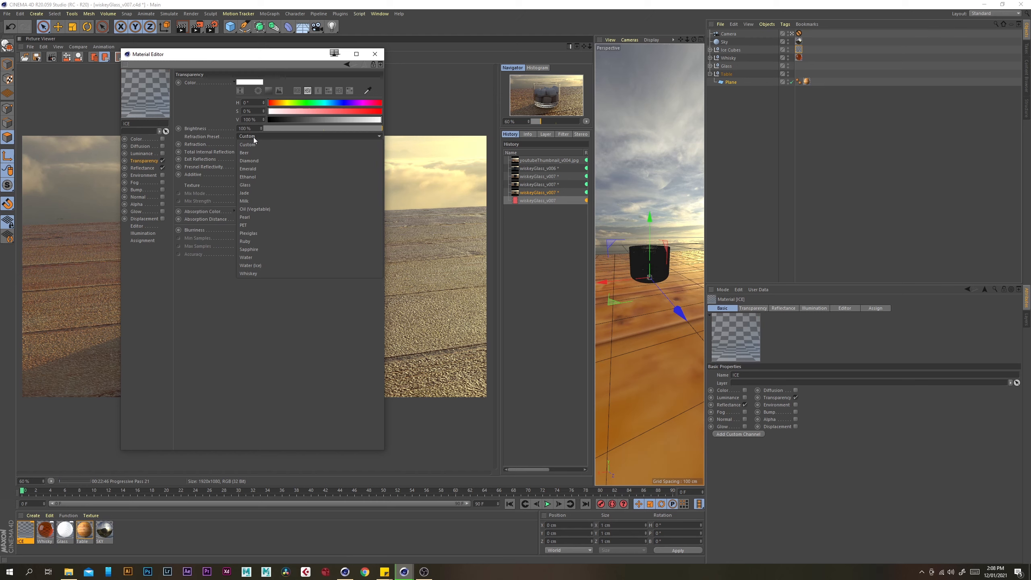
pyautogui.click(280, 265)
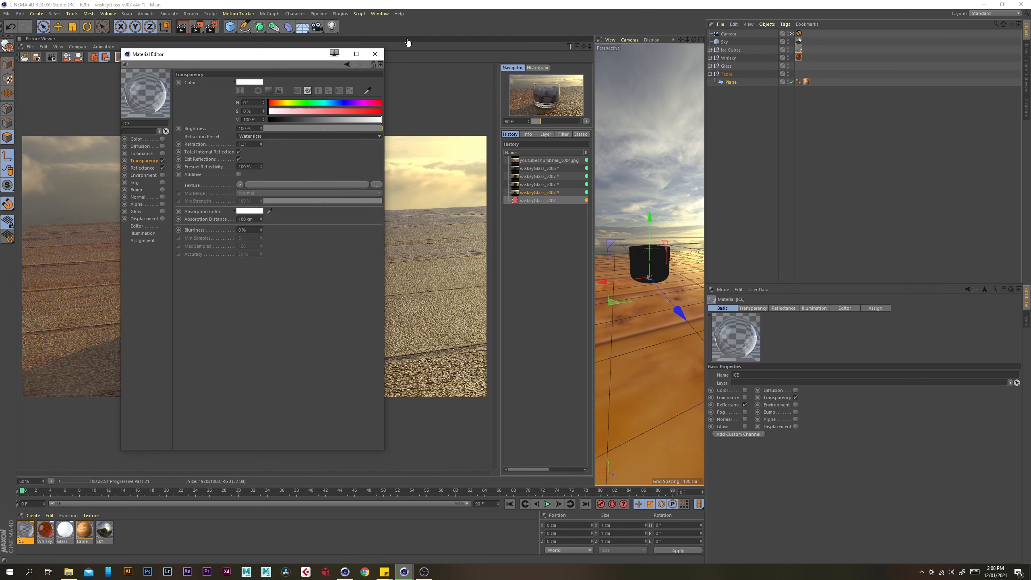
pyautogui.click(376, 54)
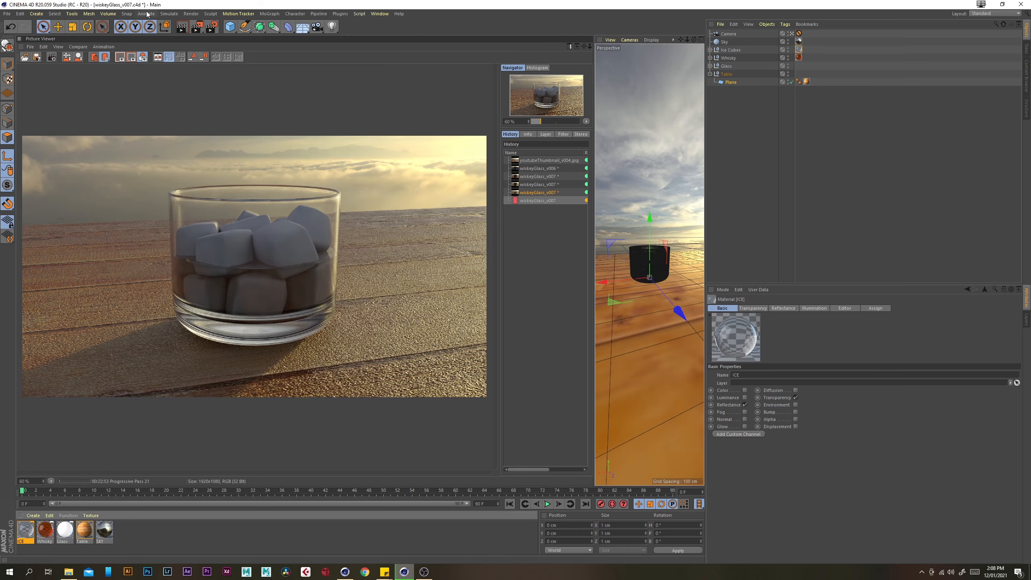
pyautogui.click(197, 27)
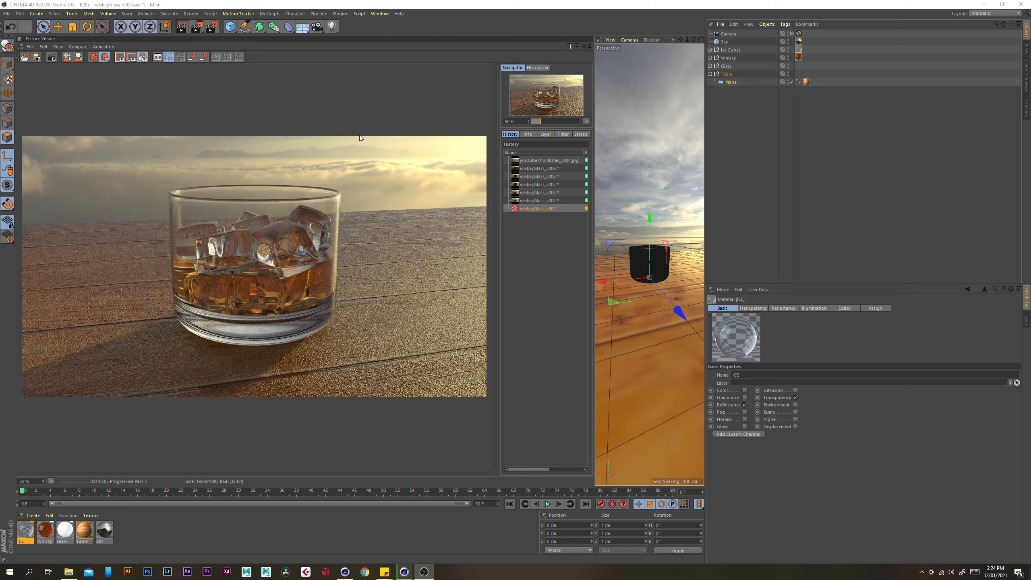
# - Compare the new render with the previous one in the Picture Viewer history
pyautogui.click(530, 202)
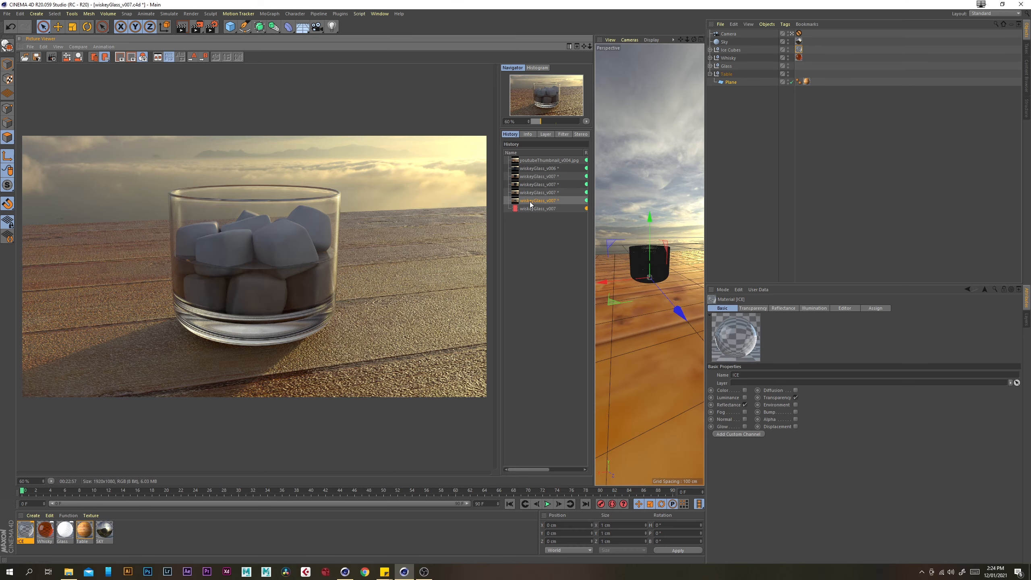
pyautogui.press('Down')
pyautogui.press('Up')
pyautogui.press('Down')
pyautogui.press('Up')
pyautogui.press('Down')
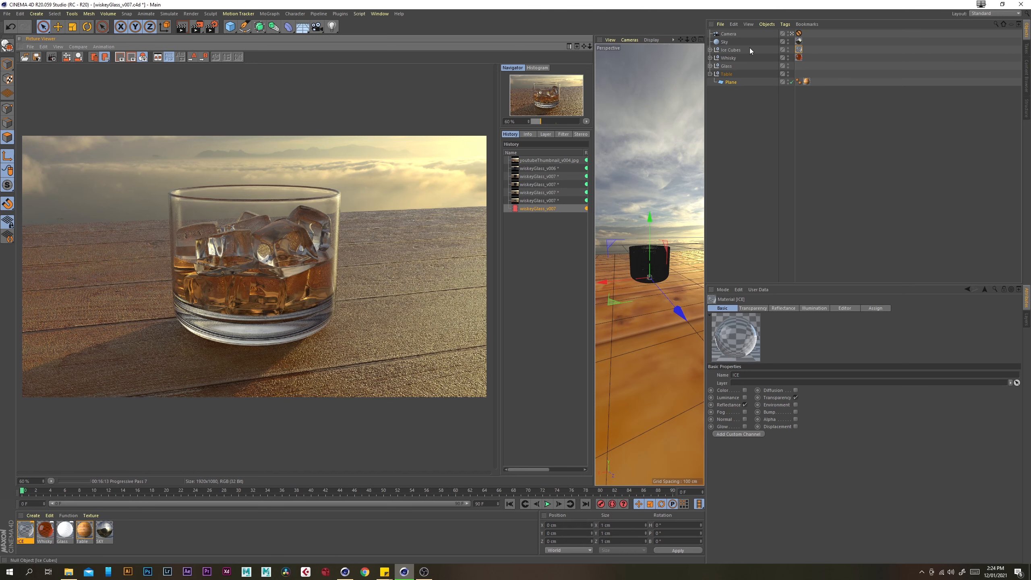
# - Enable Movie Camera on the Camera object and set its focus distance by picking the whisky glass in the viewport
pyautogui.click(728, 34)
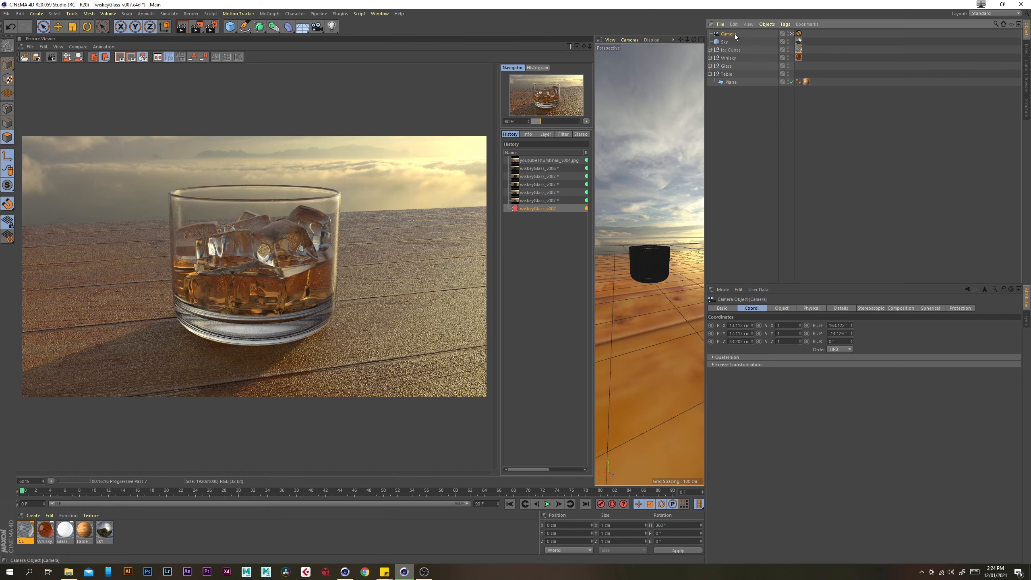
pyautogui.click(812, 308)
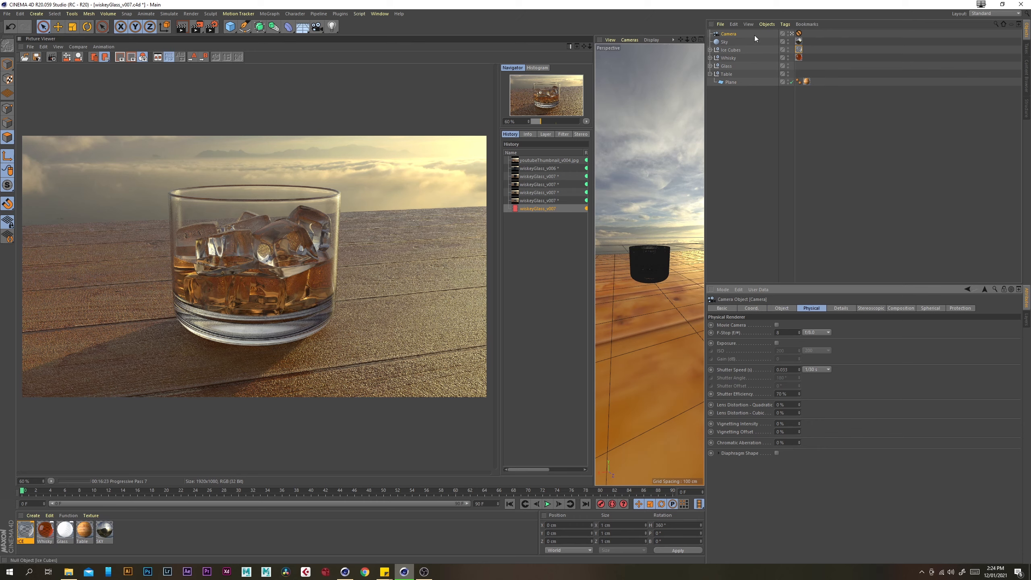
pyautogui.click(776, 325)
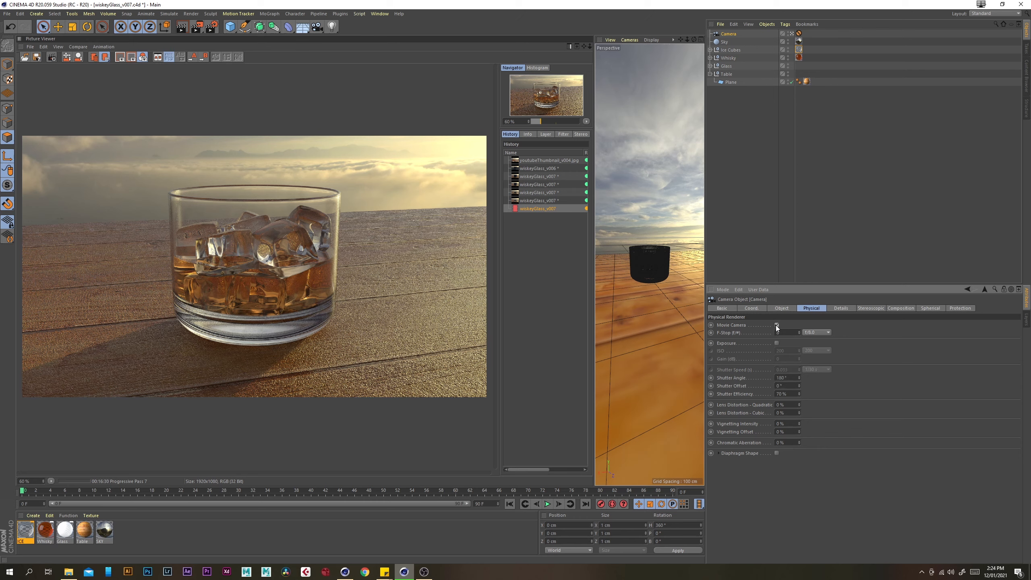
pyautogui.click(788, 309)
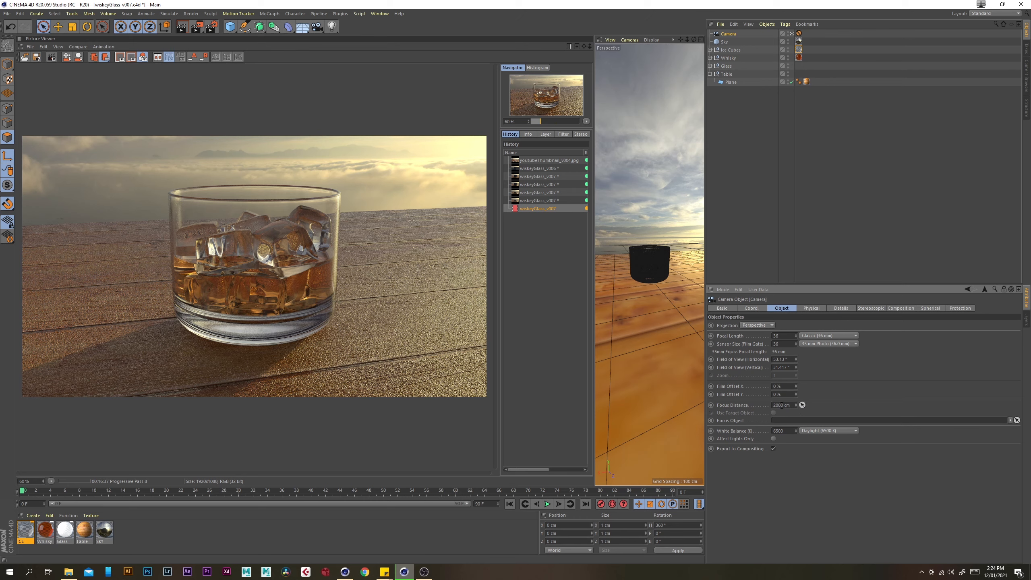
pyautogui.click(802, 405)
pyautogui.click(664, 253)
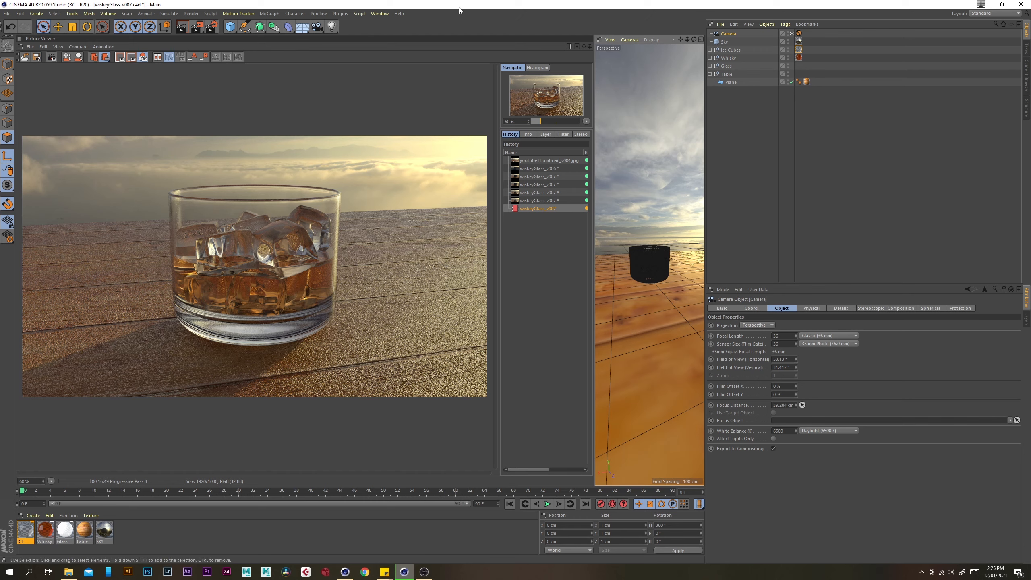
# - Enable Depth Of Field in the Physical renderer's settings and close the render settings
pyautogui.click(214, 29)
pyautogui.moveTo(264, 26); pyautogui.dragTo(360, 62)
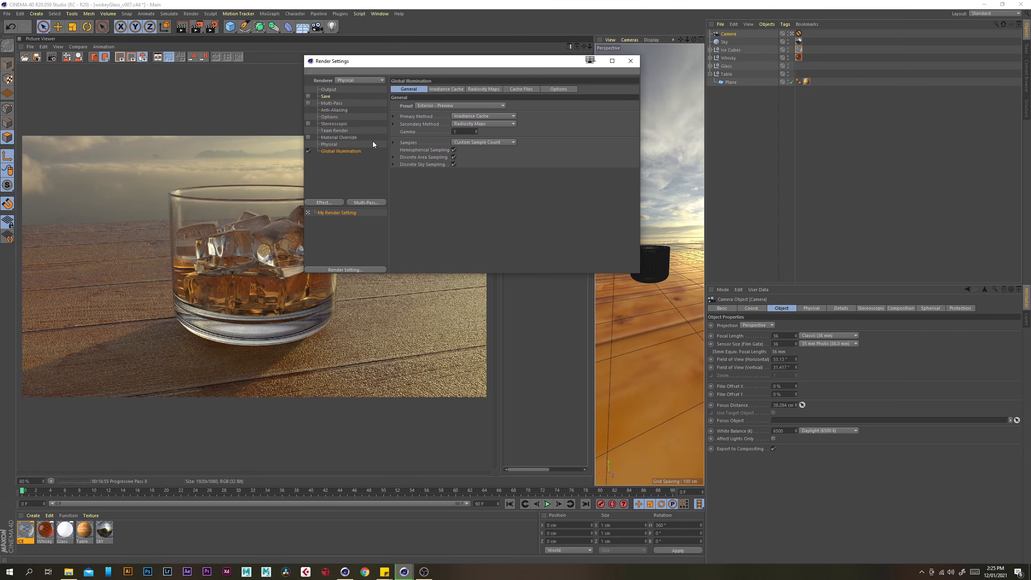
pyautogui.click(331, 144)
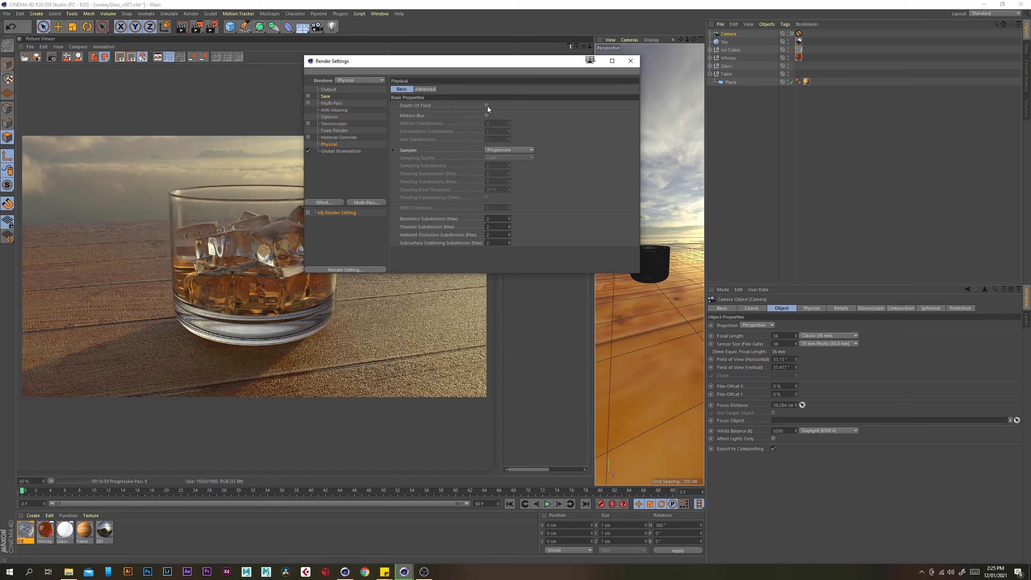
pyautogui.click(630, 61)
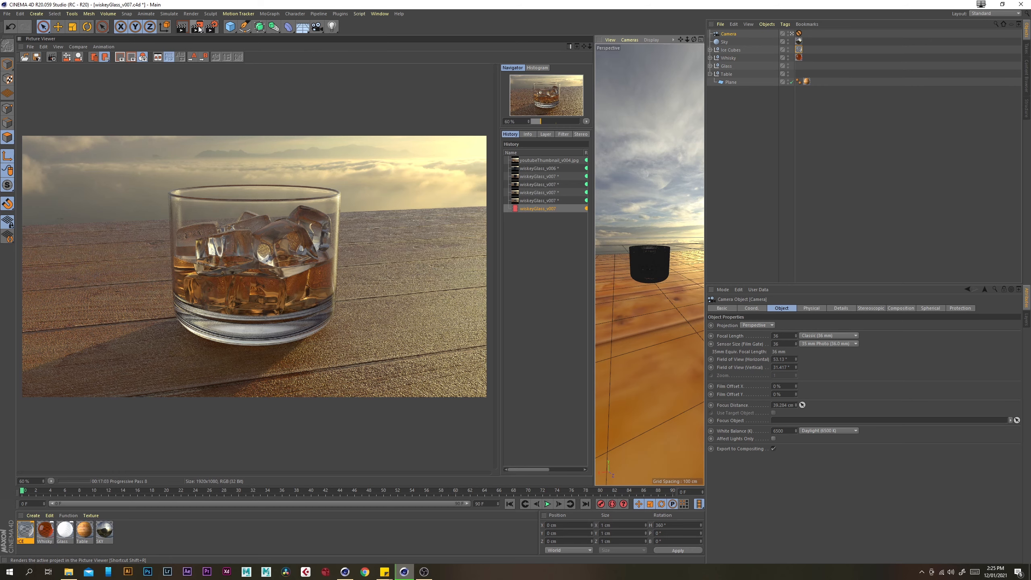